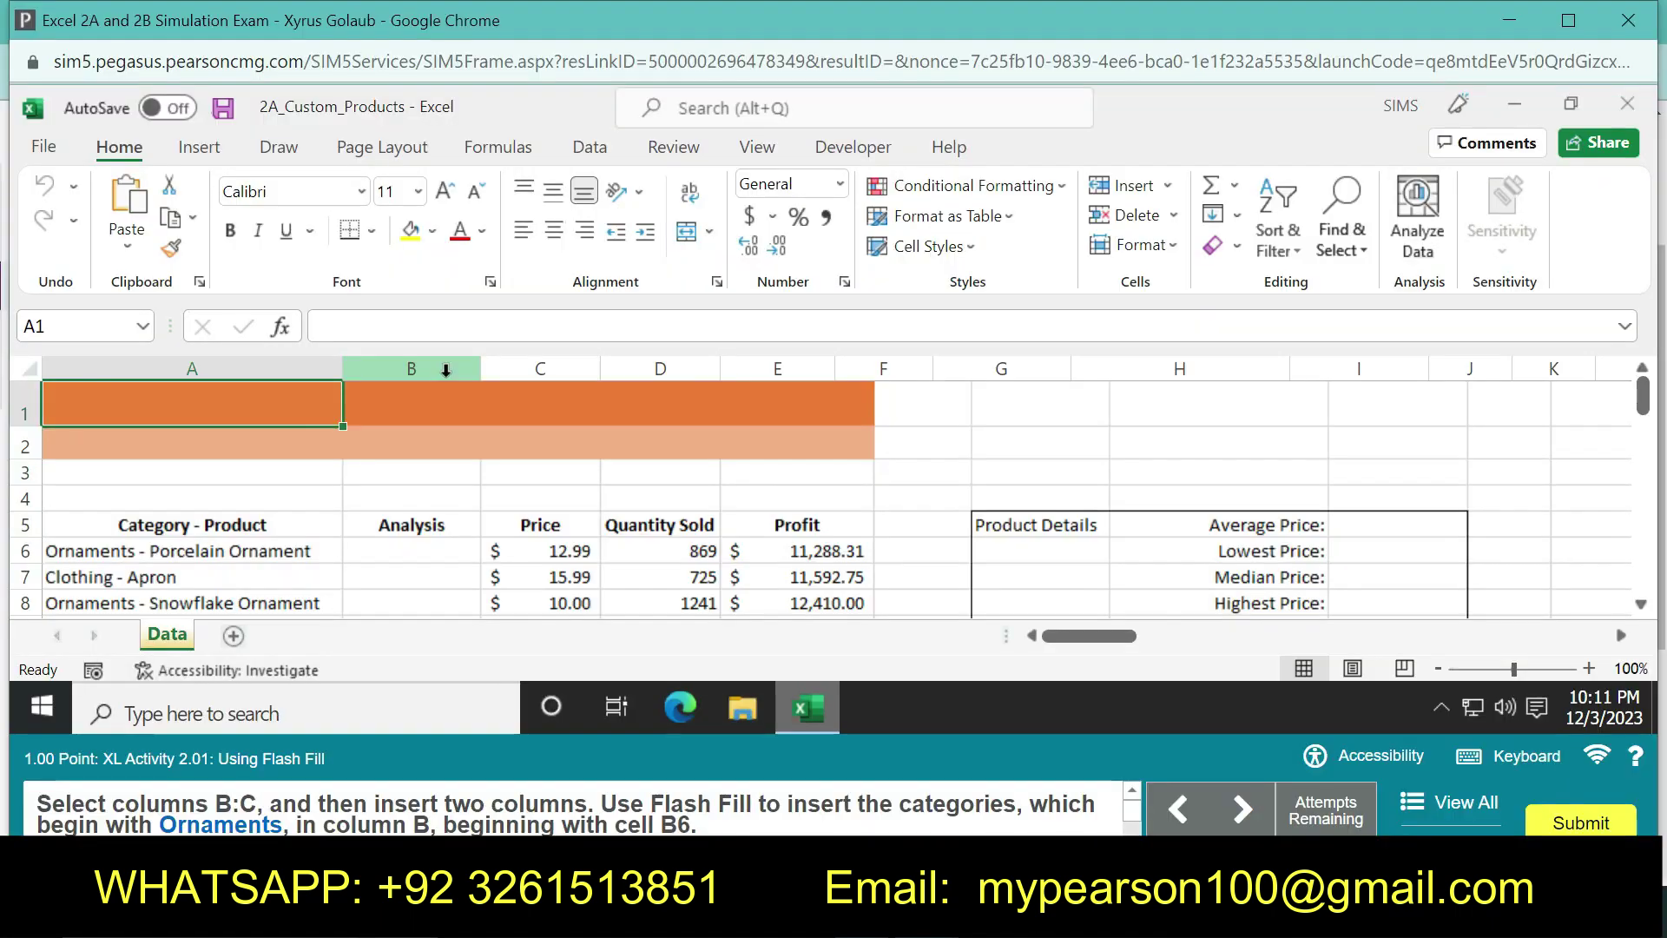
Insert two blank columns at B:C, shifting Analysis, Price, Quantity Sold and Profit to D–G
left_click_drag(412, 368, 540, 371)
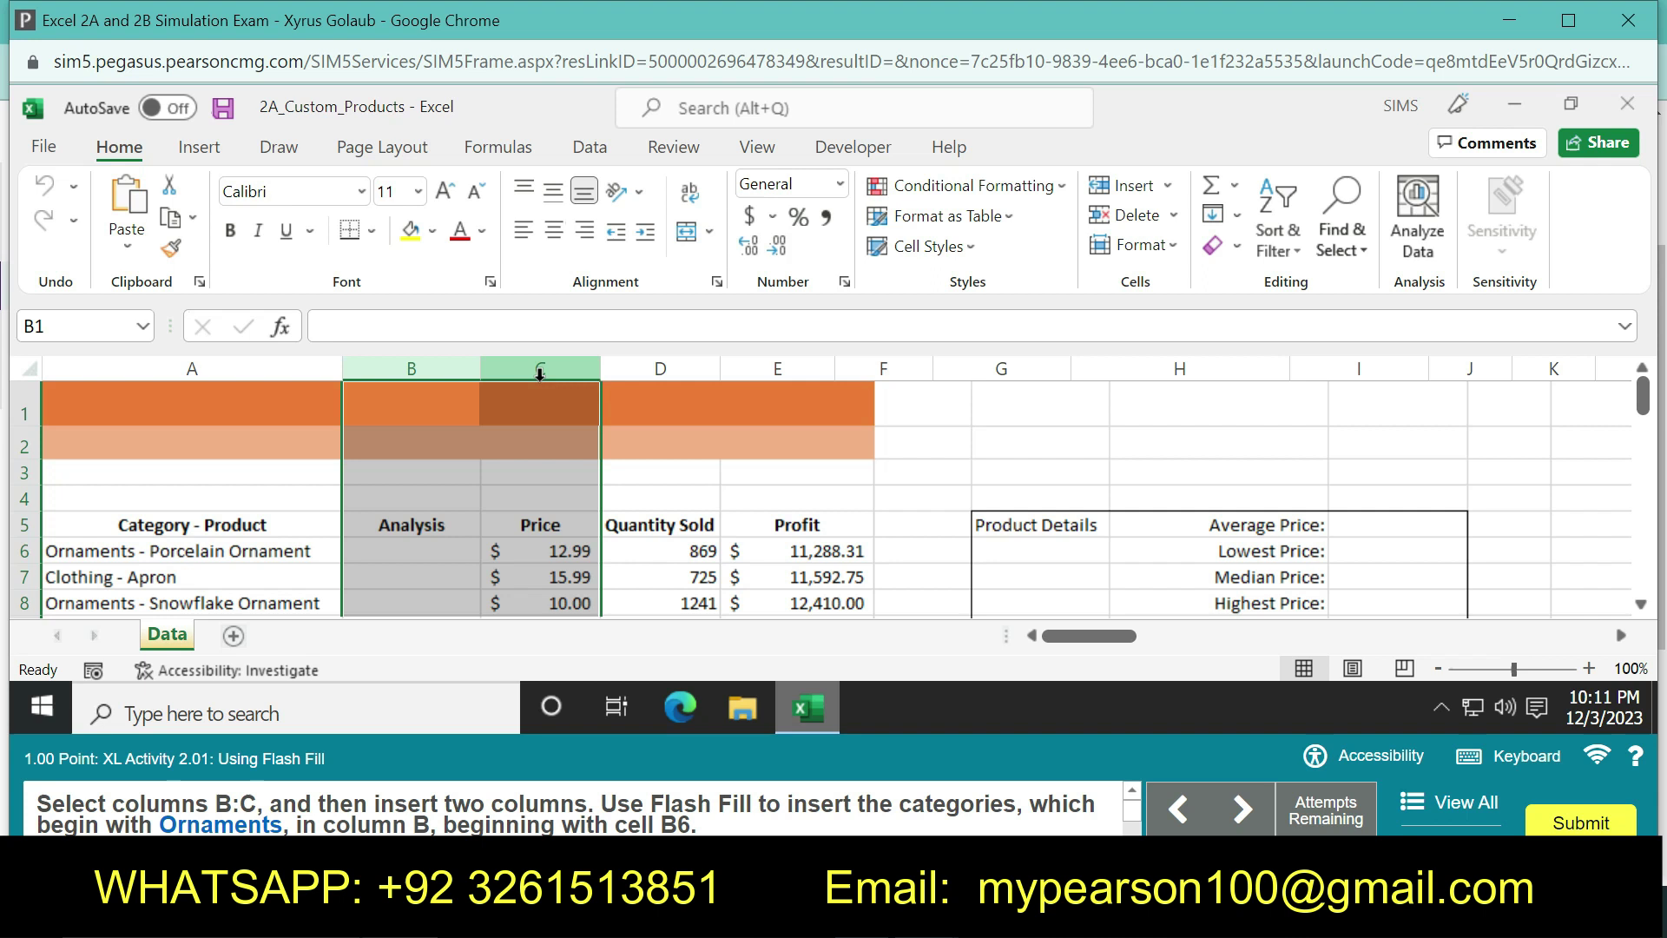
right_click(539, 371)
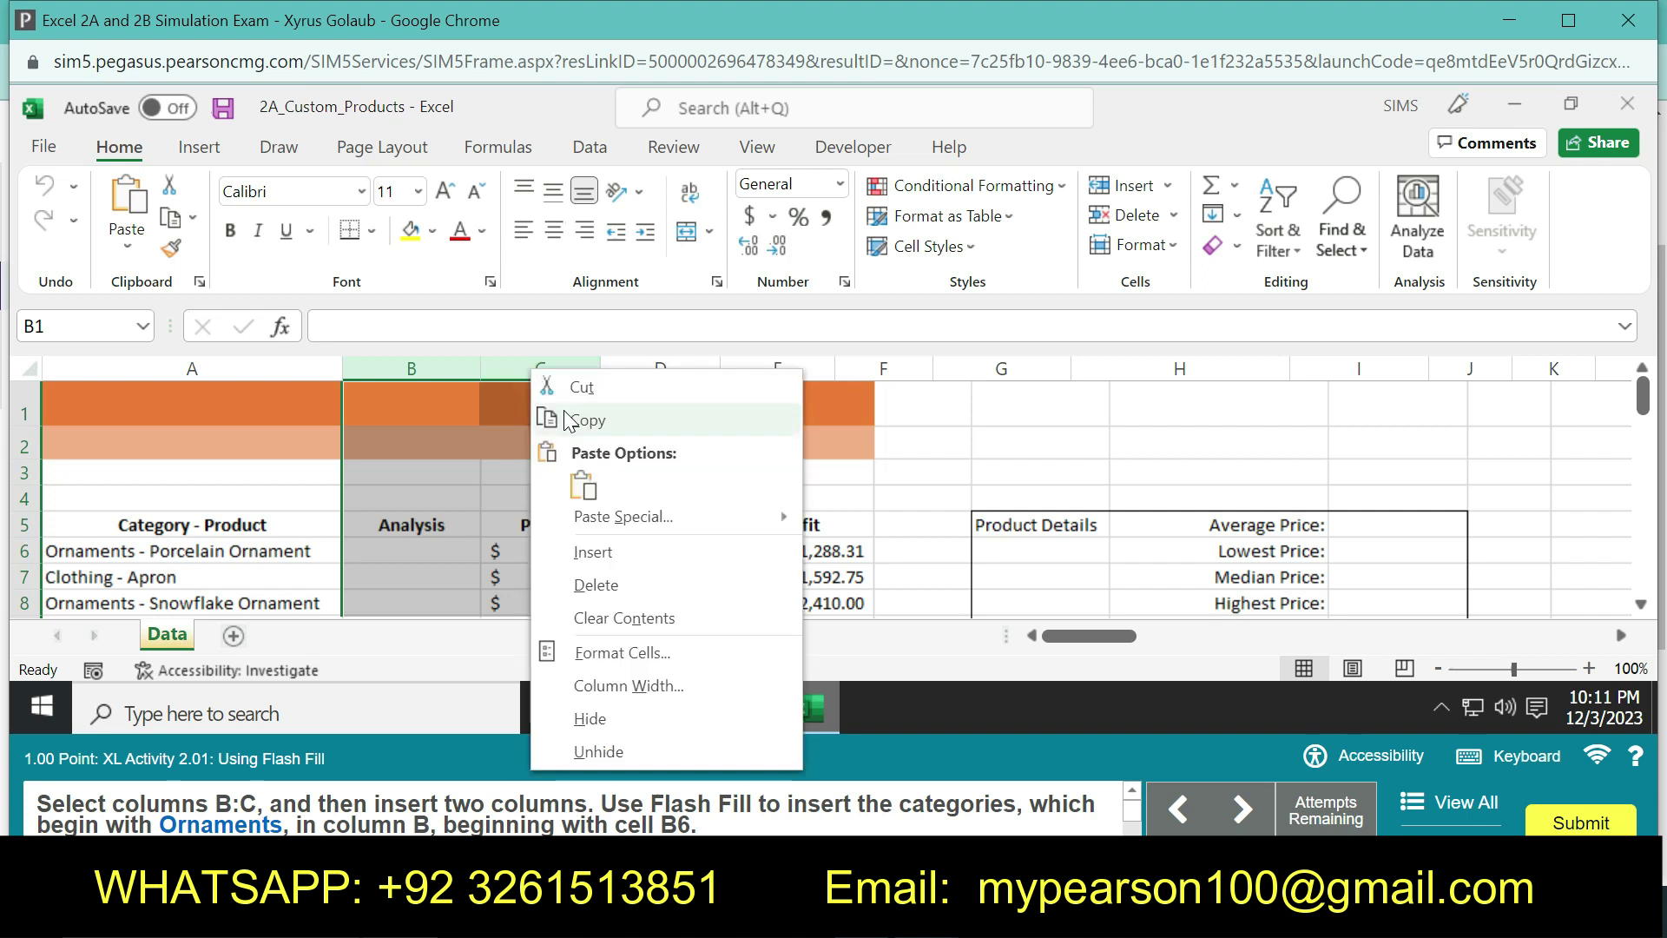
left_click(605, 550)
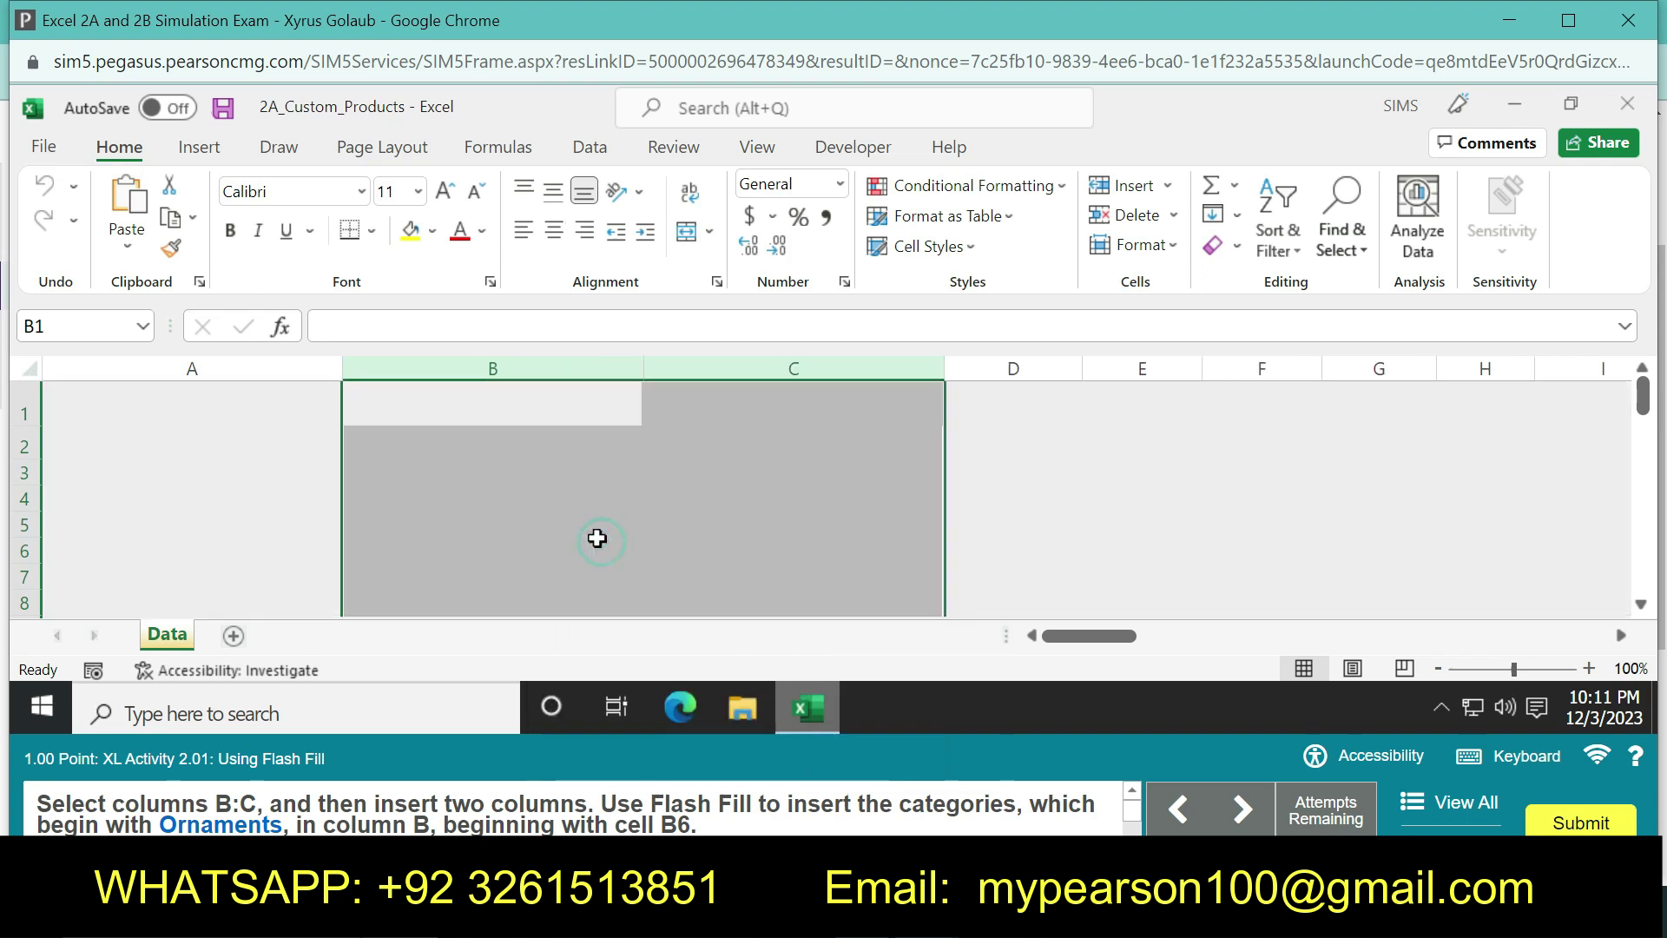
right_click(516, 371)
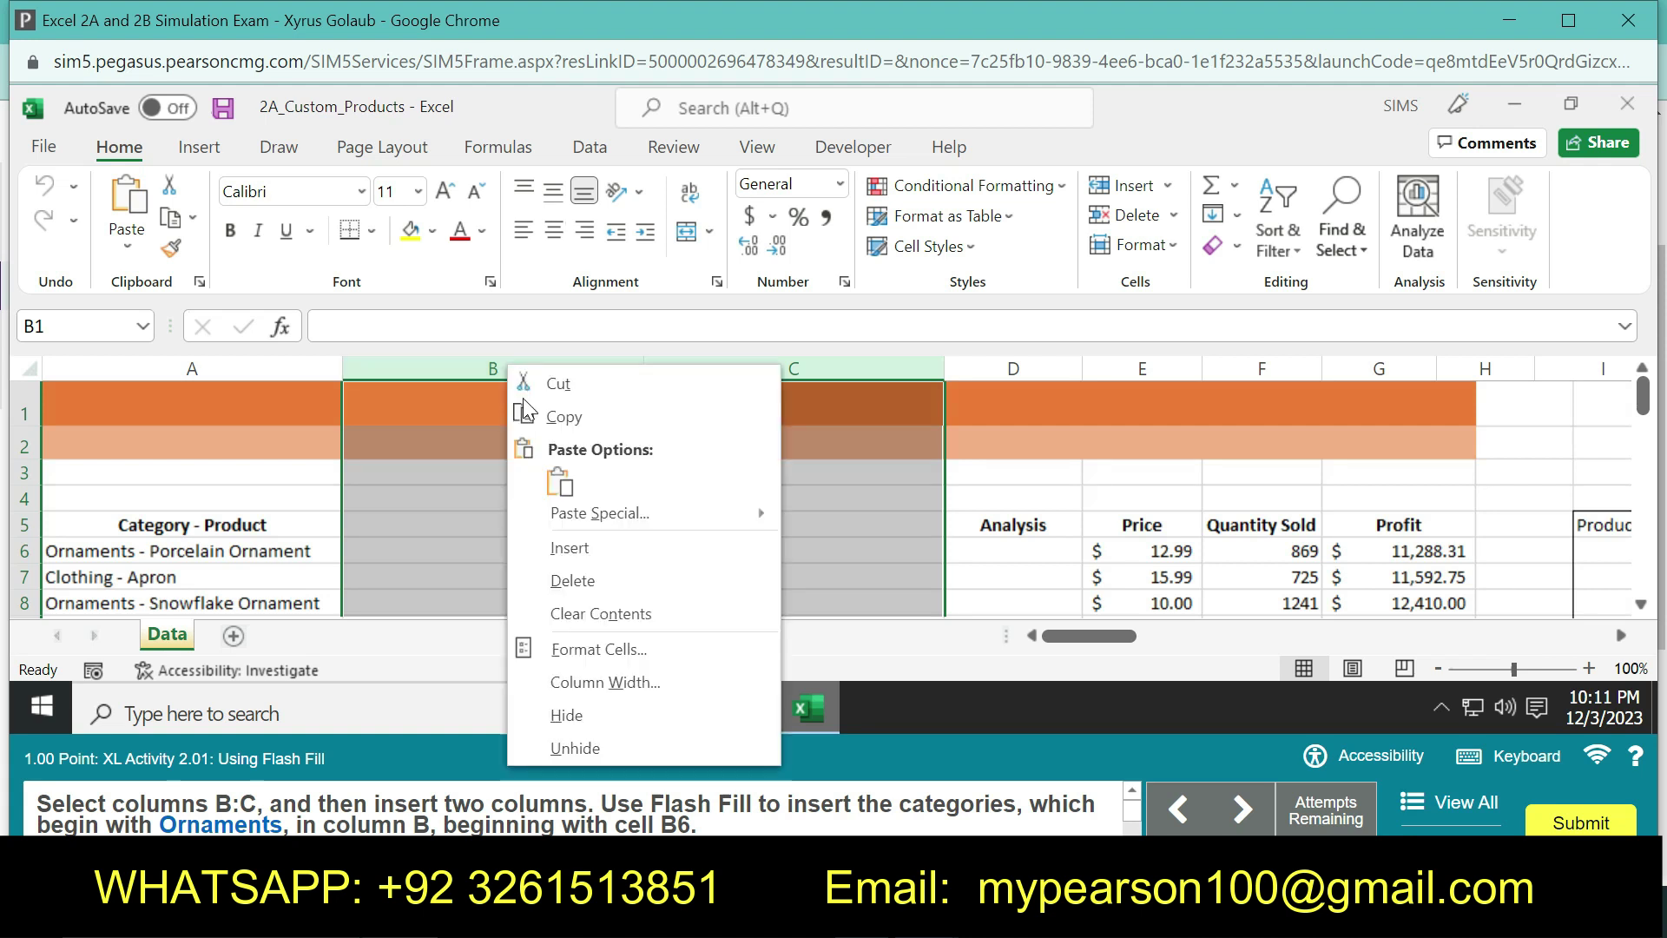
left_click(564, 554)
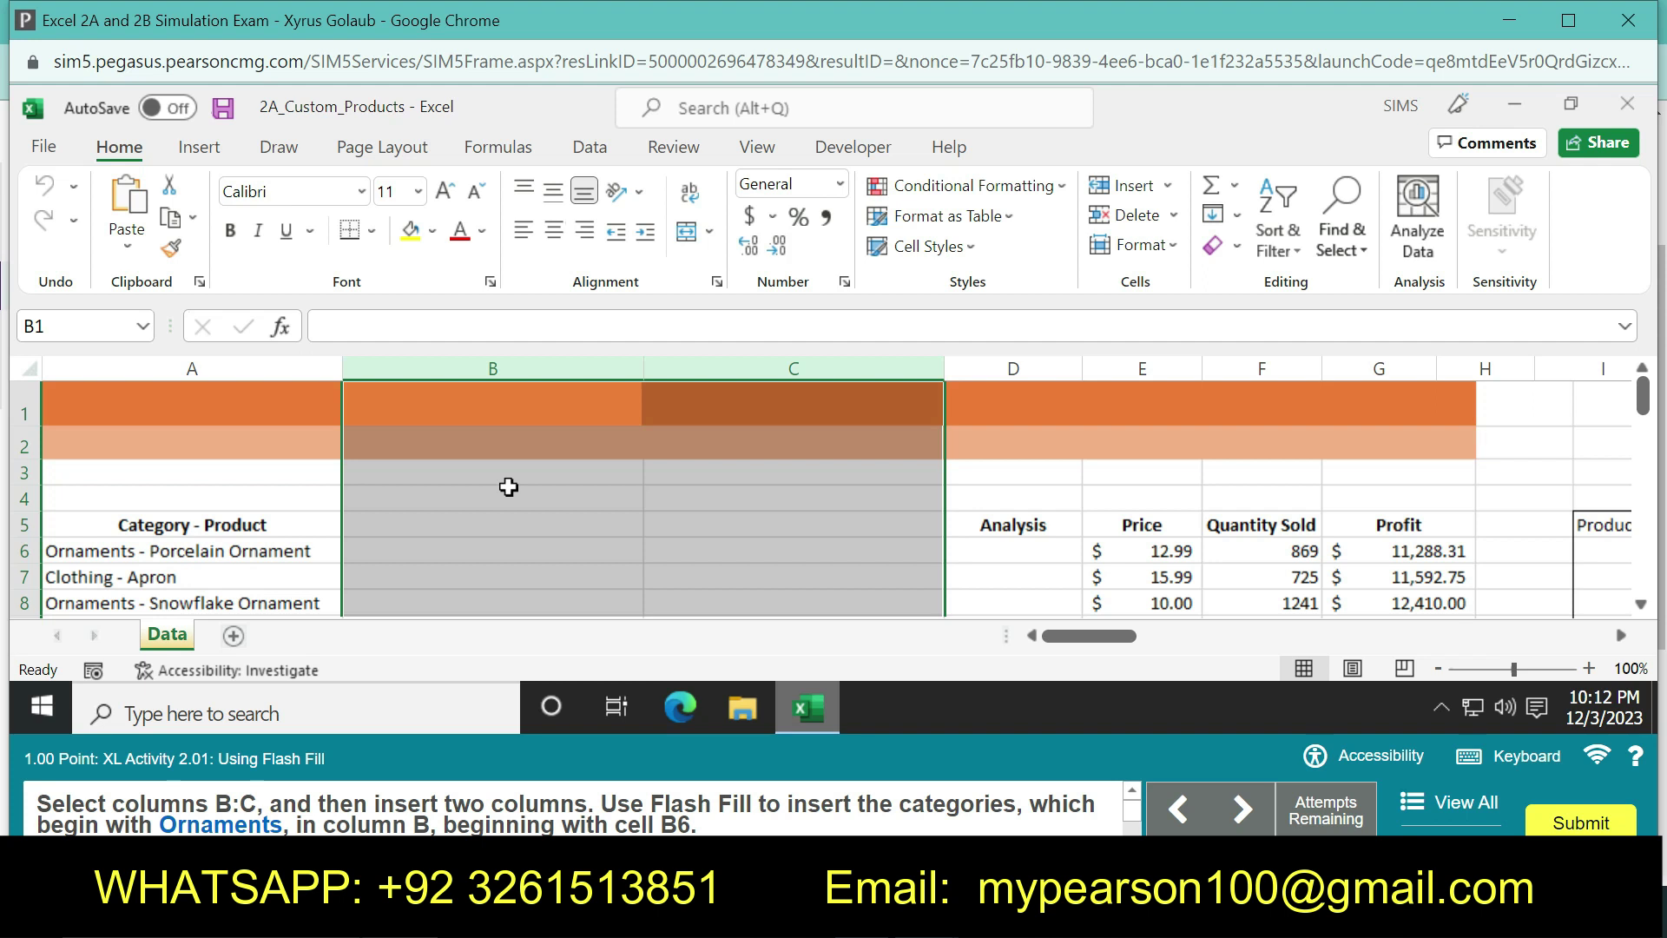
Enter Ornaments in B6 and Flash Fill each product's category down column B
left_click(432, 553)
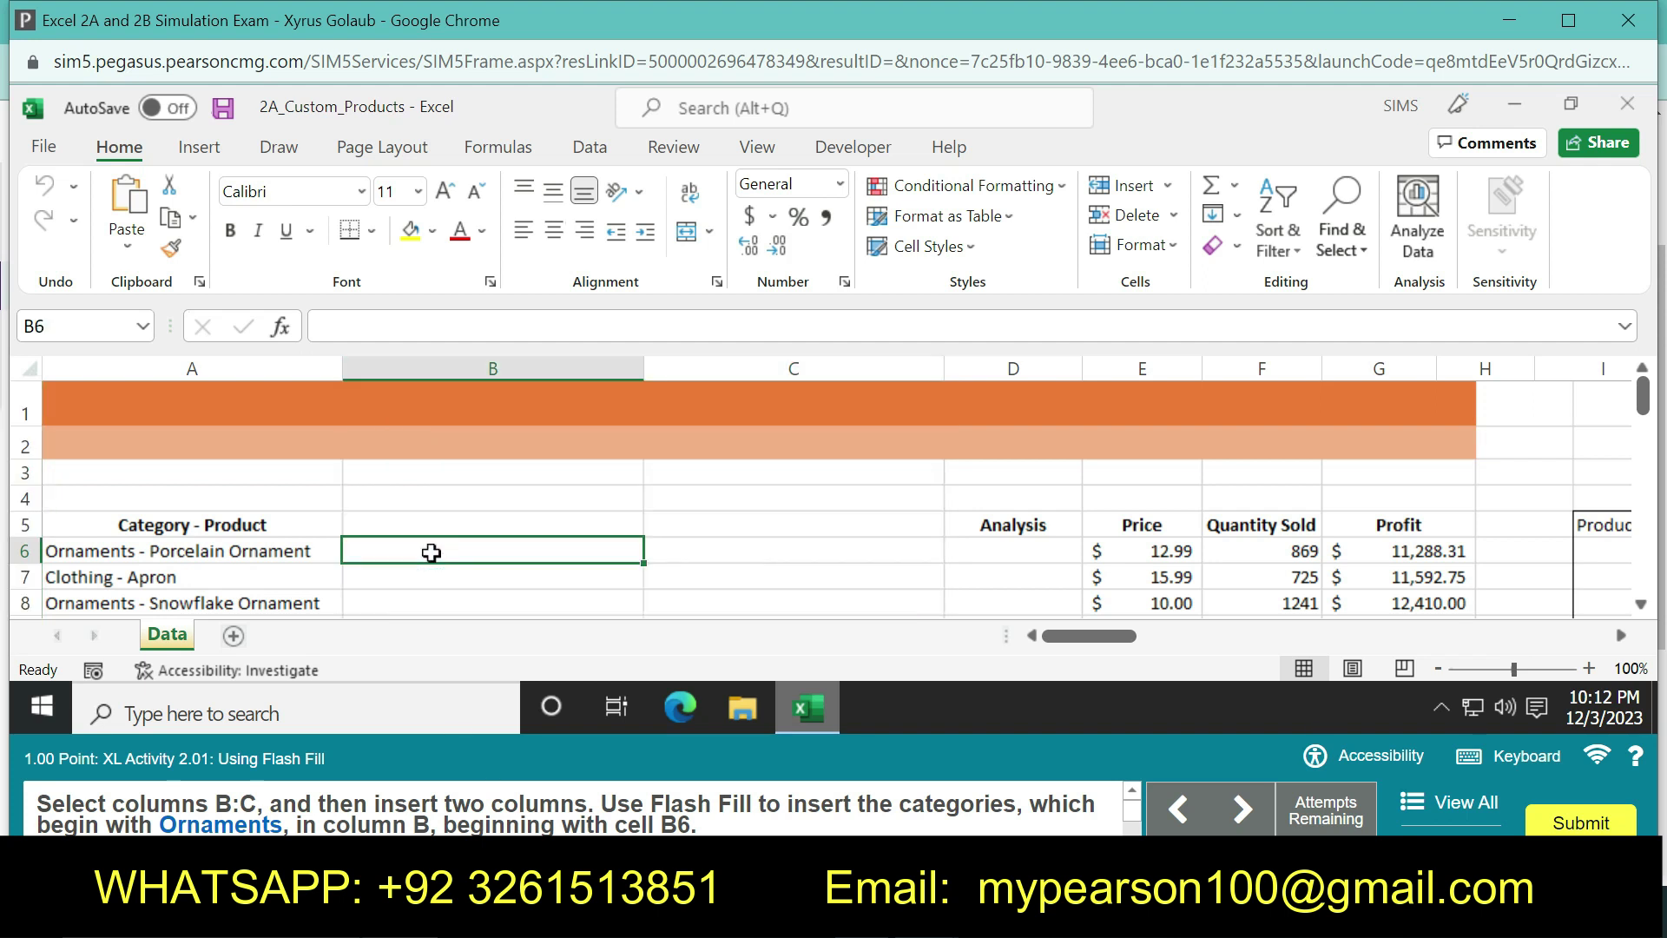
type("Or")
type("nam")
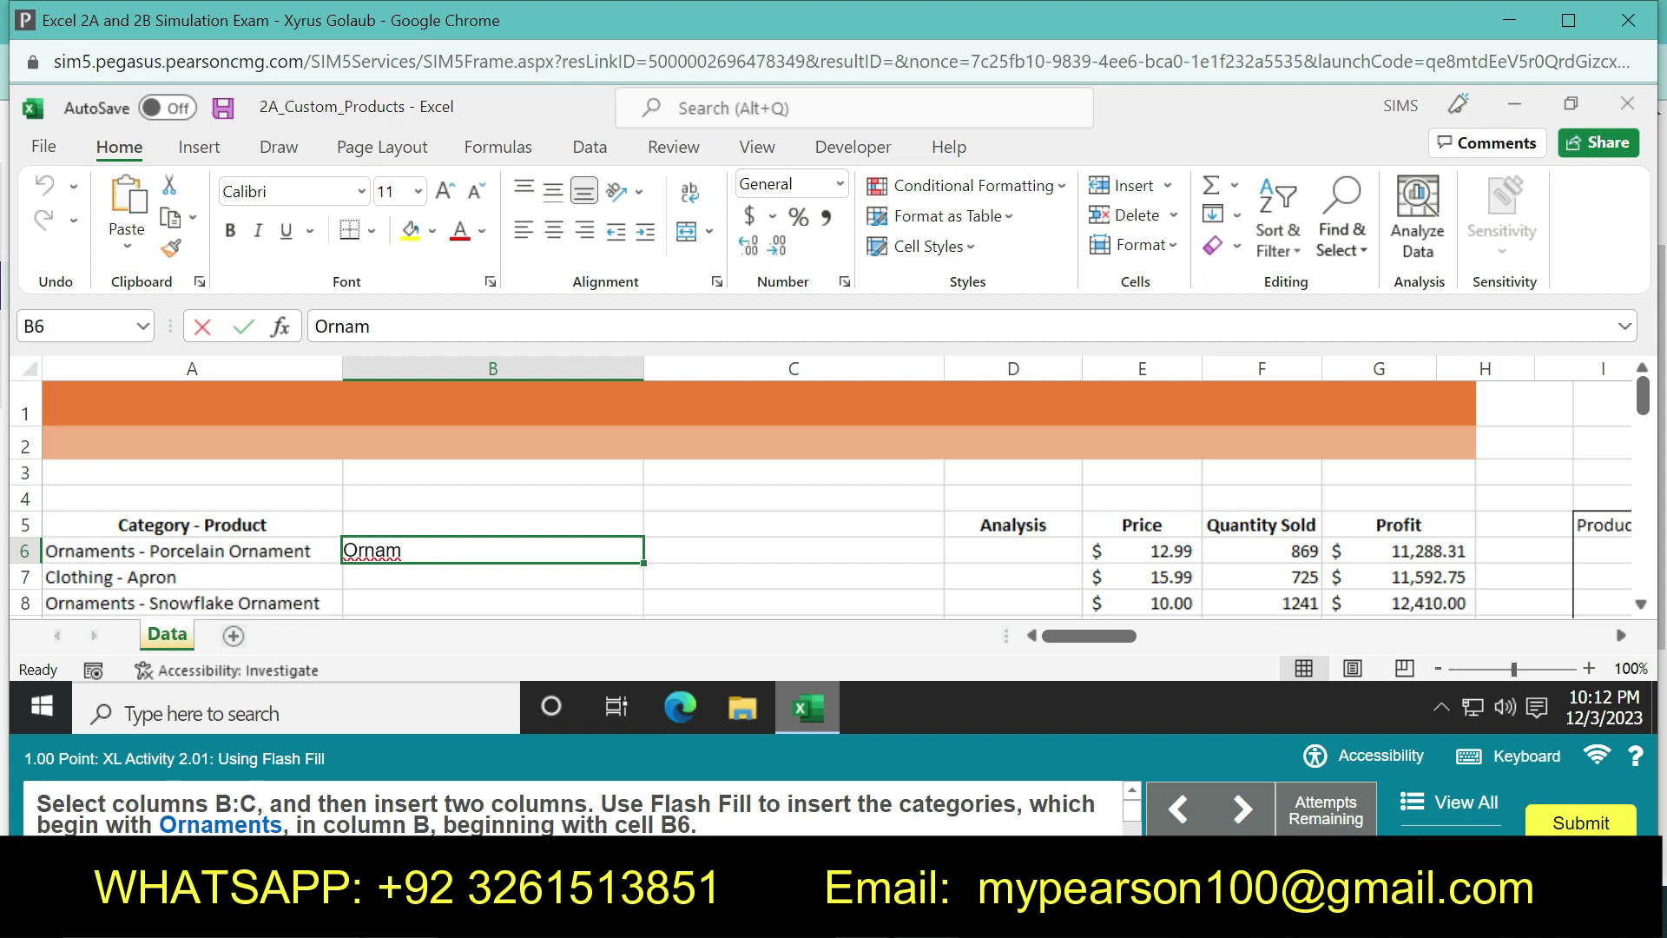
type("ents")
left_click(456, 578)
left_click(450, 549)
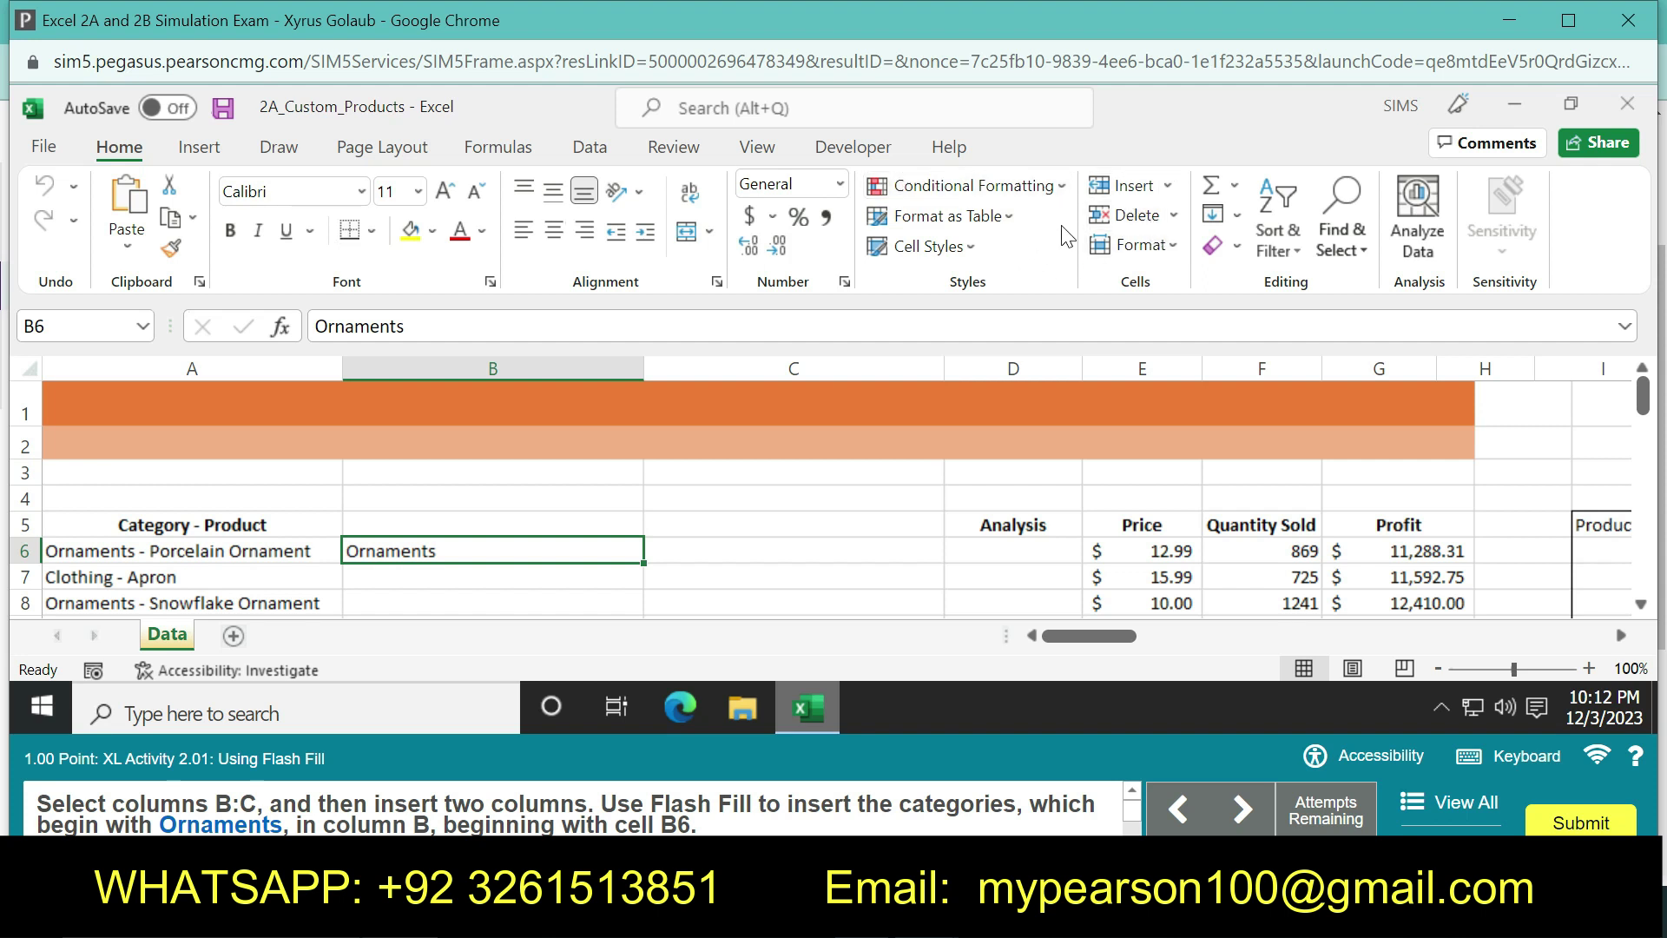
left_click(1239, 218)
left_click(1260, 461)
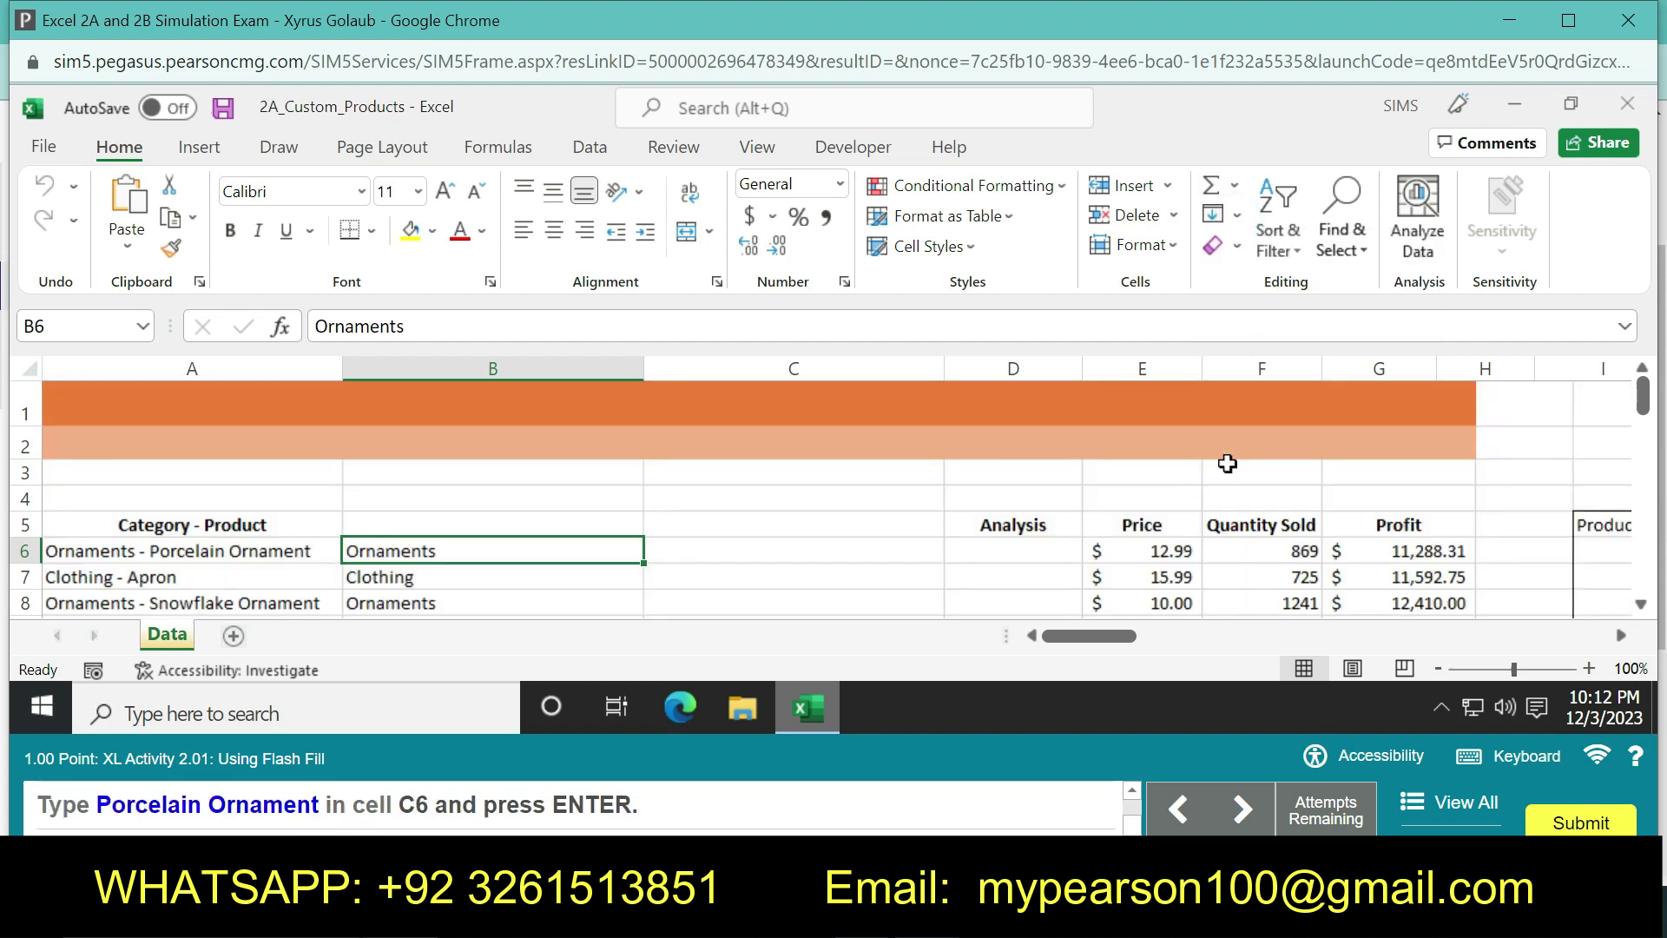
Enter Porcelain Ornament in C6 and Flash Fill the product names down column C
left_click(707, 544)
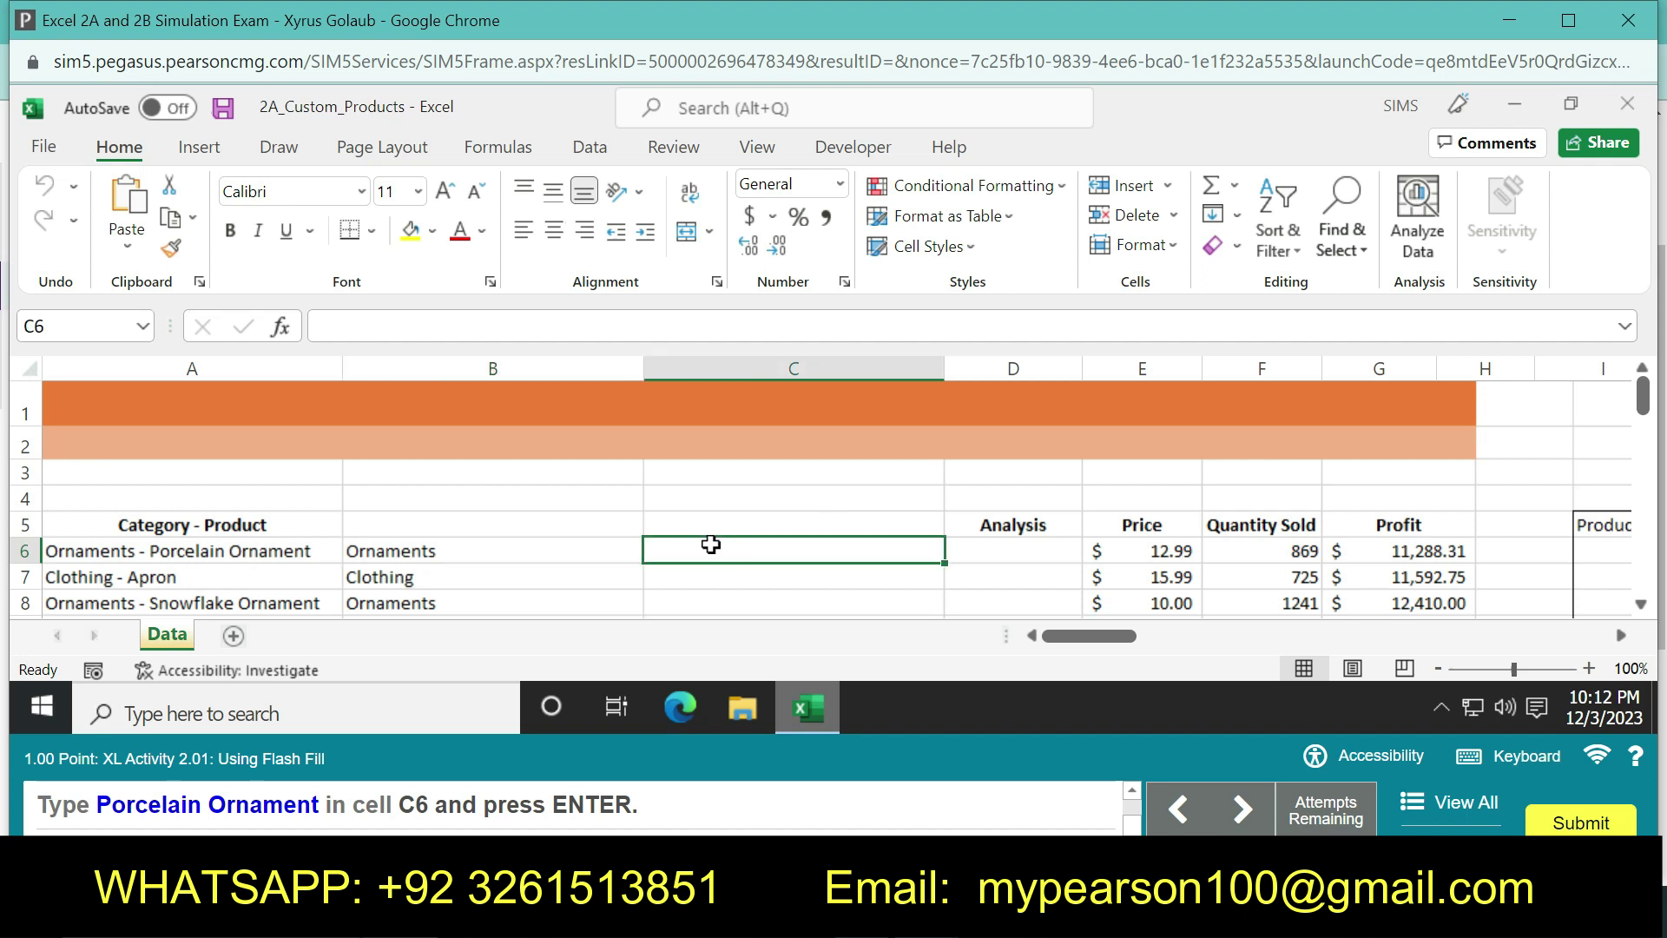
type("P")
type("o")
type("r")
type("ce")
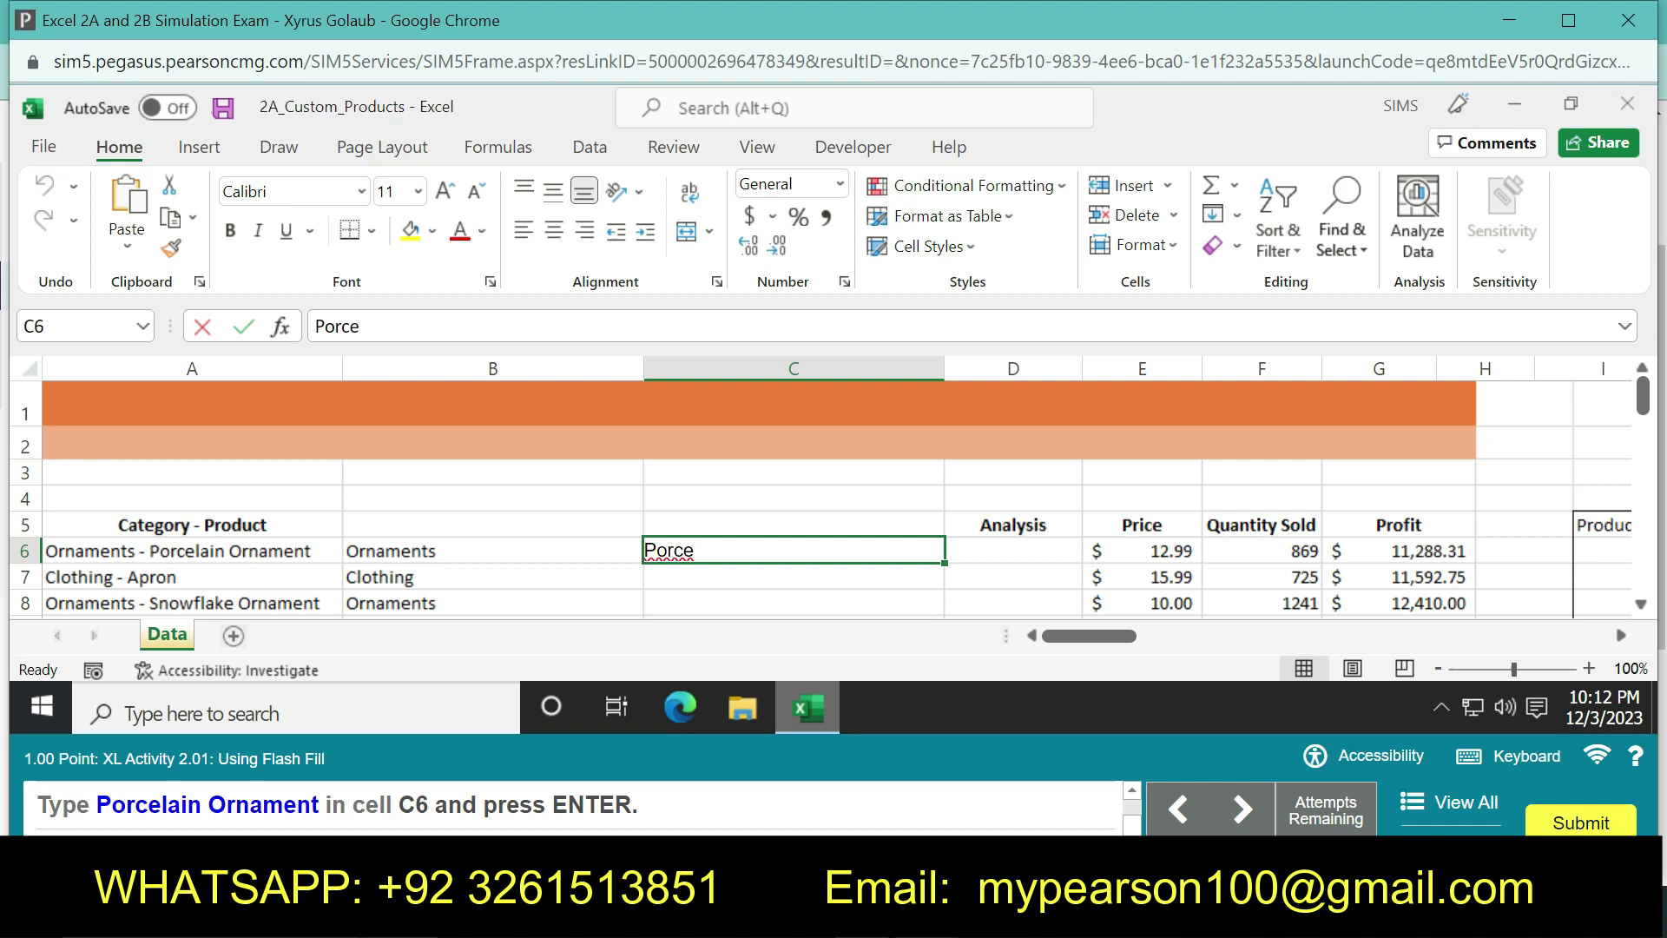
type("lain ")
type("Or")
type("nament")
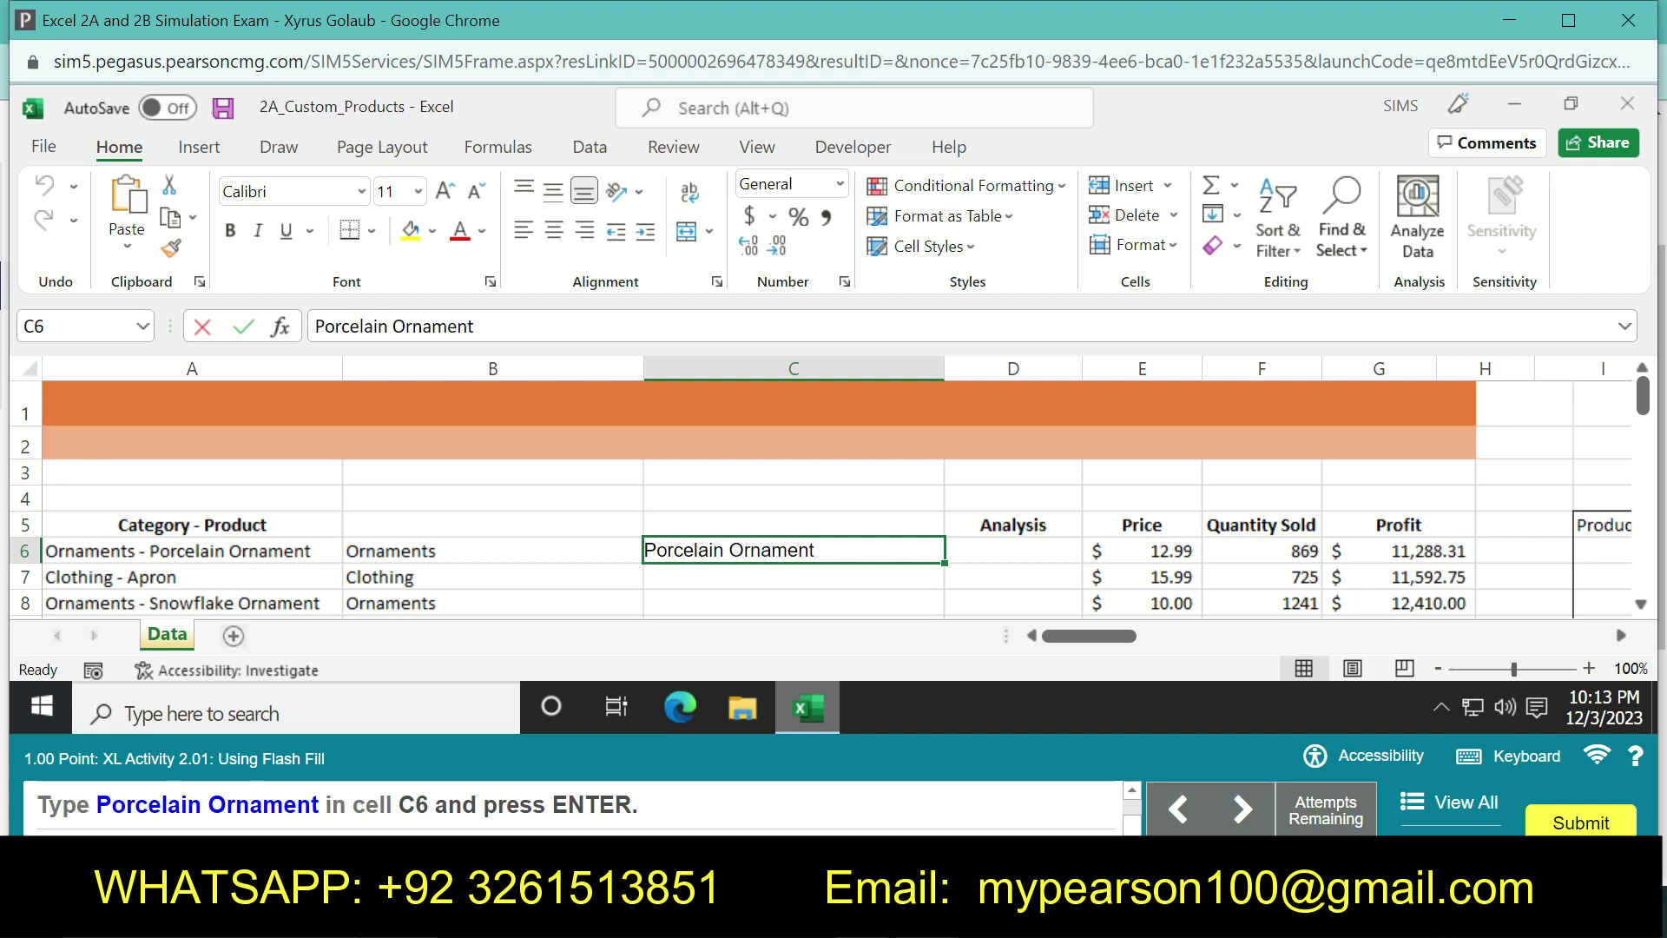
key("Return")
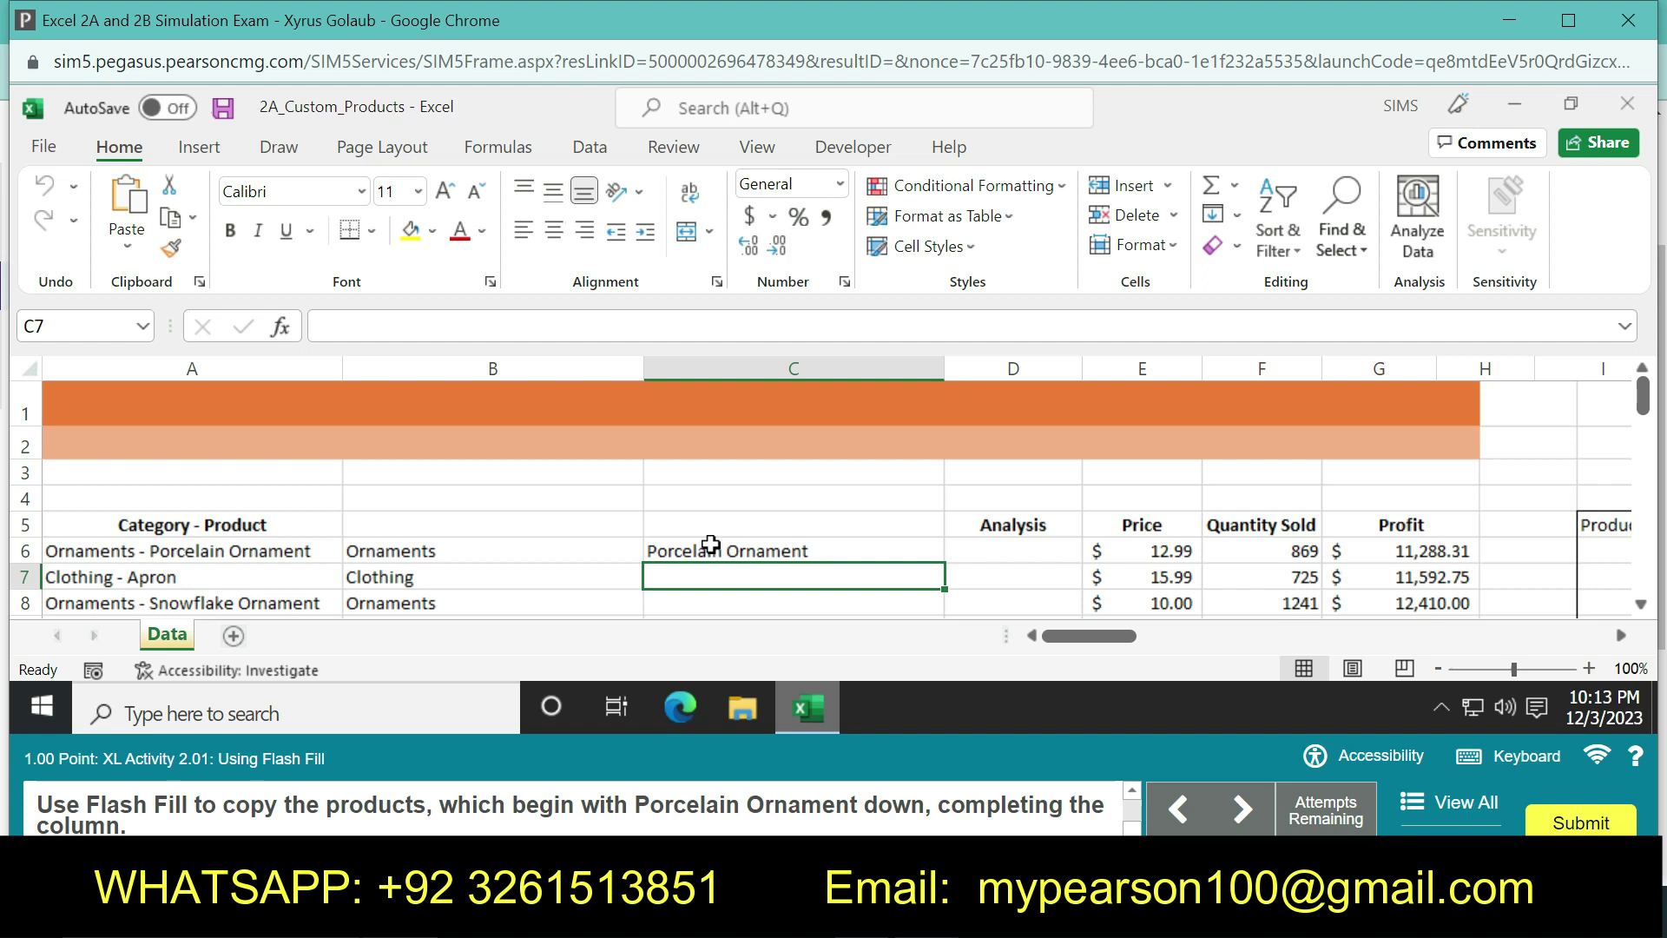
left_click(710, 546)
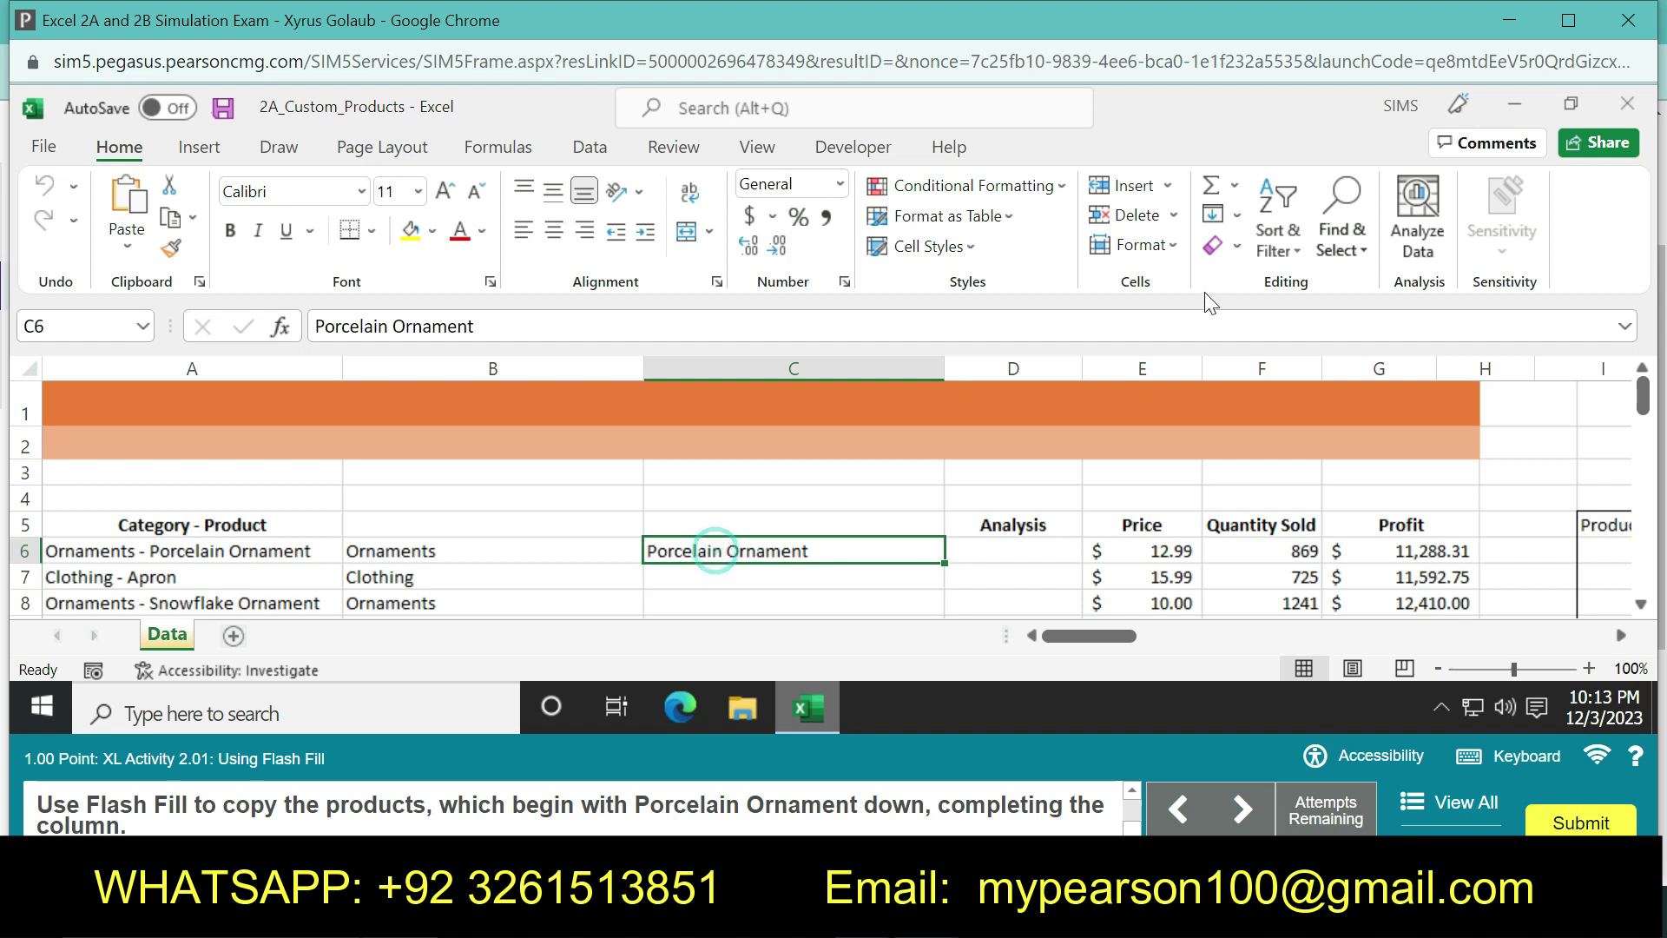
left_click(1235, 215)
left_click(1243, 462)
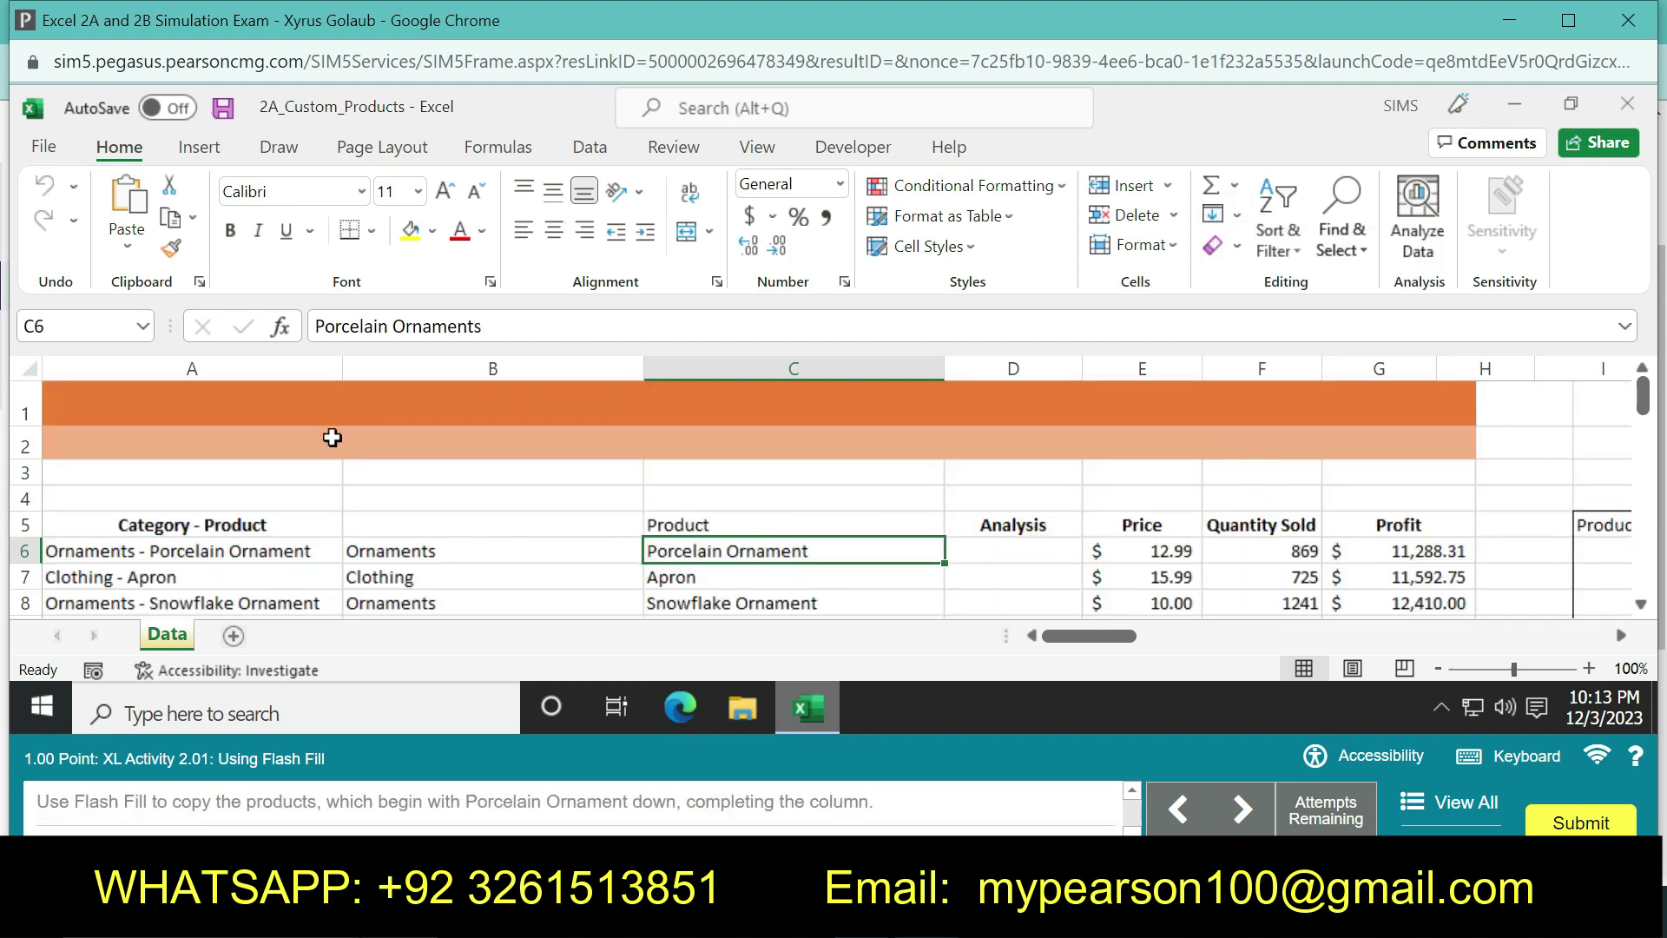
Delete column A, the combined Category - Product column
left_click(252, 369)
right_click(250, 372)
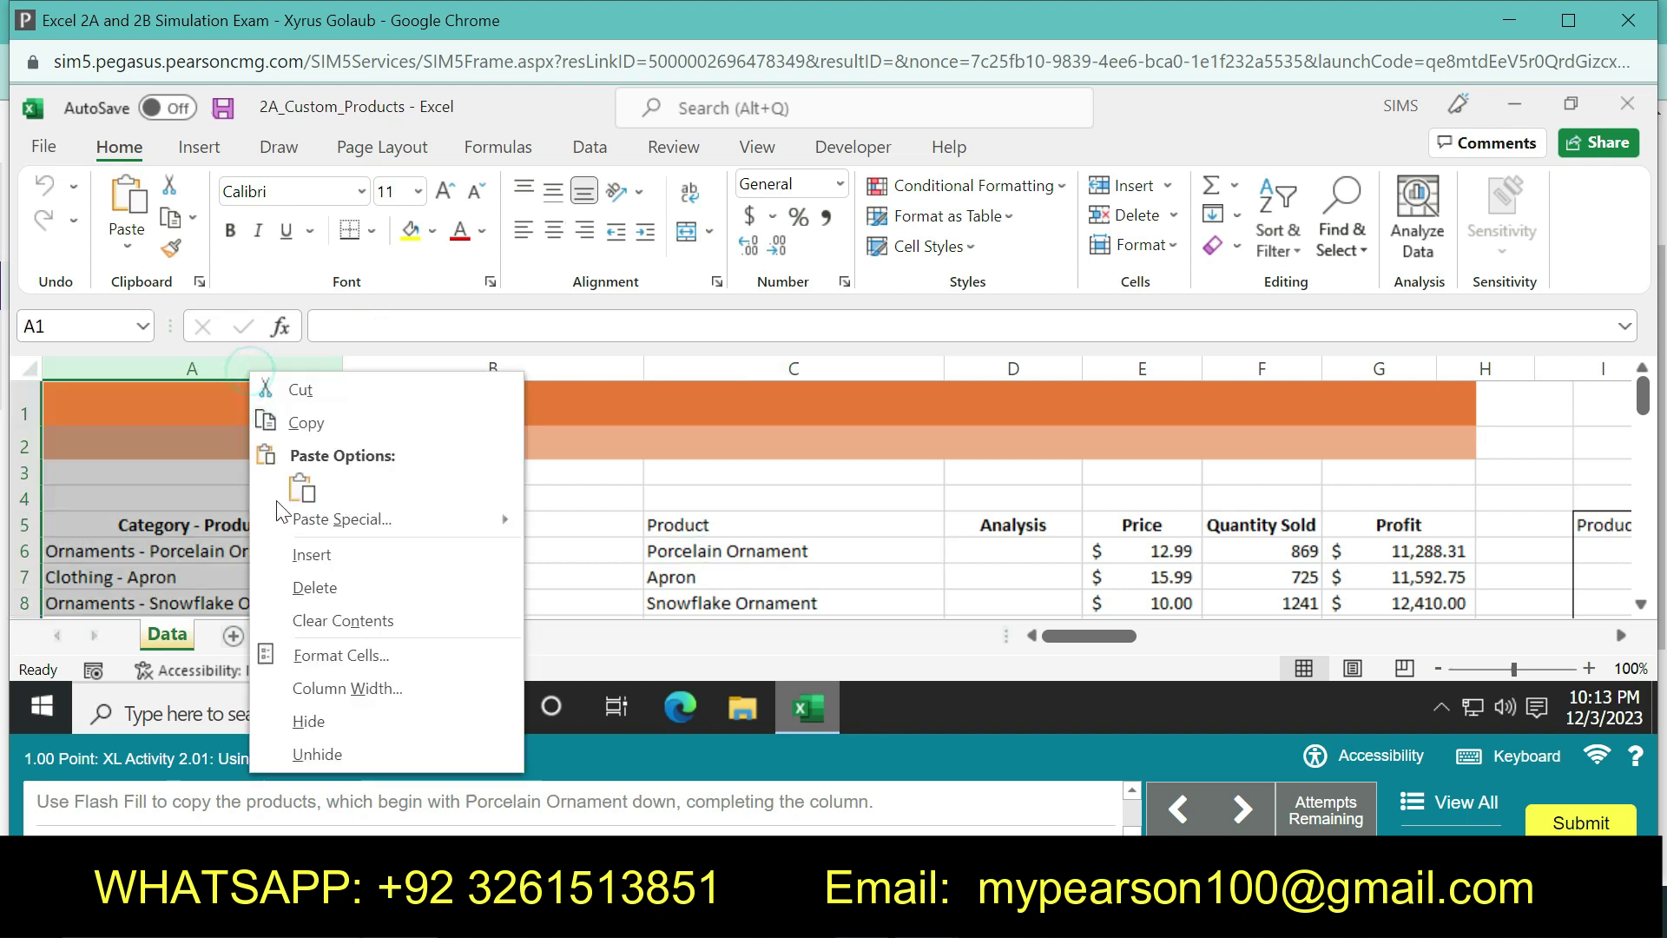
left_click(315, 587)
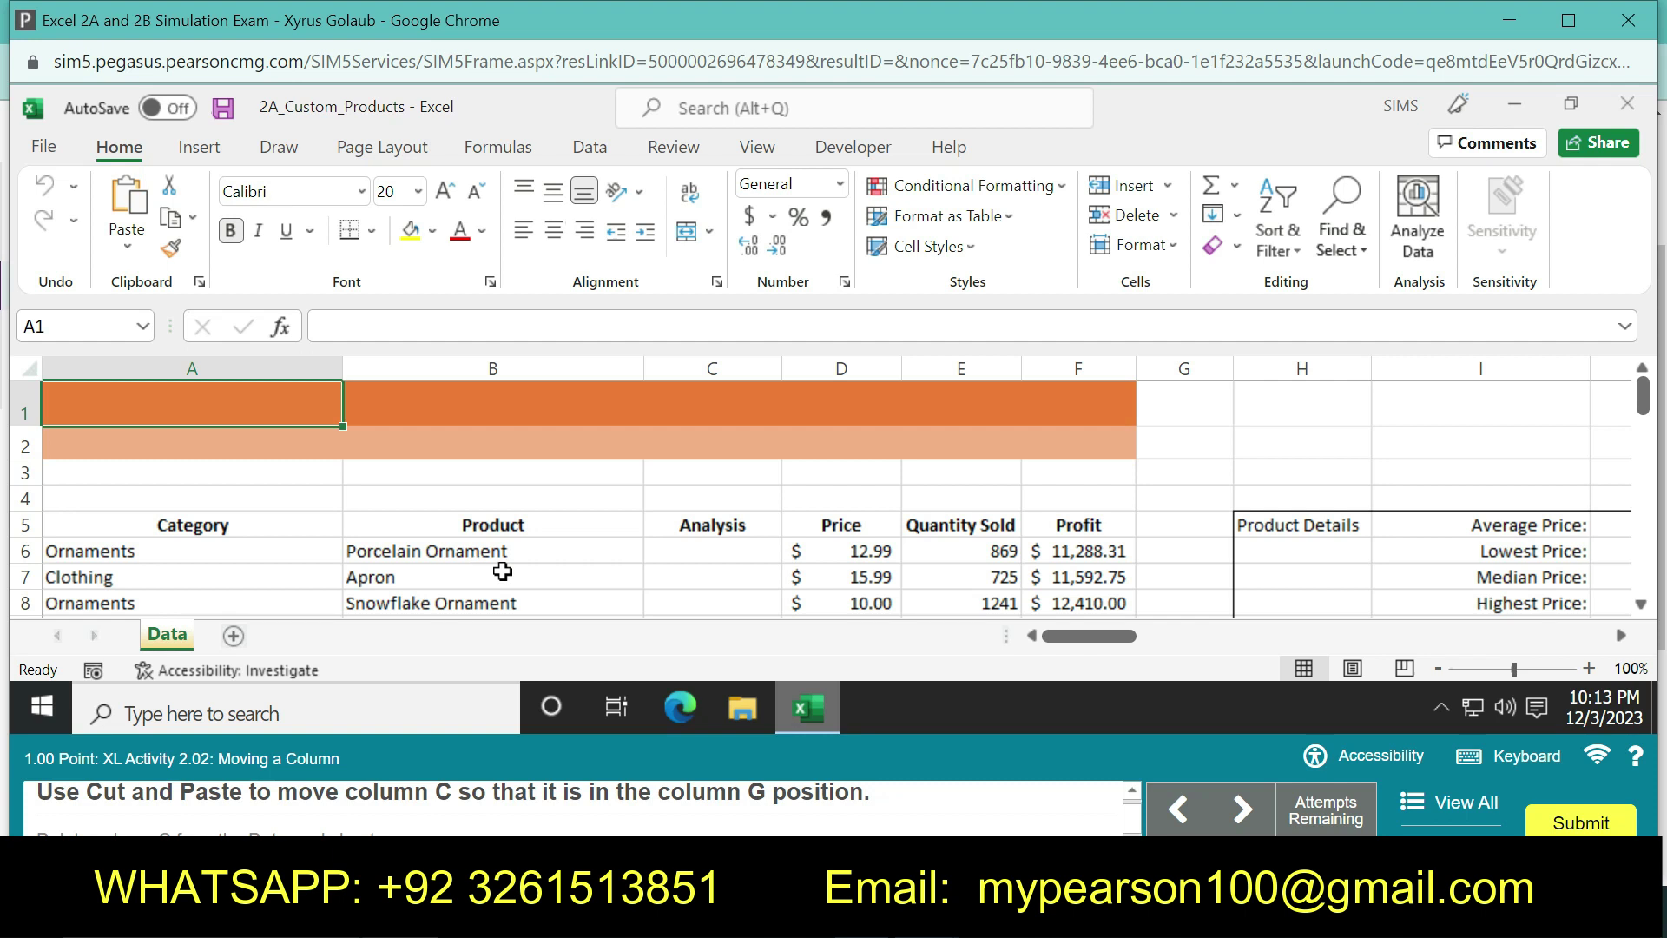
Cut the Analysis column from column C and paste it into column G
left_click(710, 375)
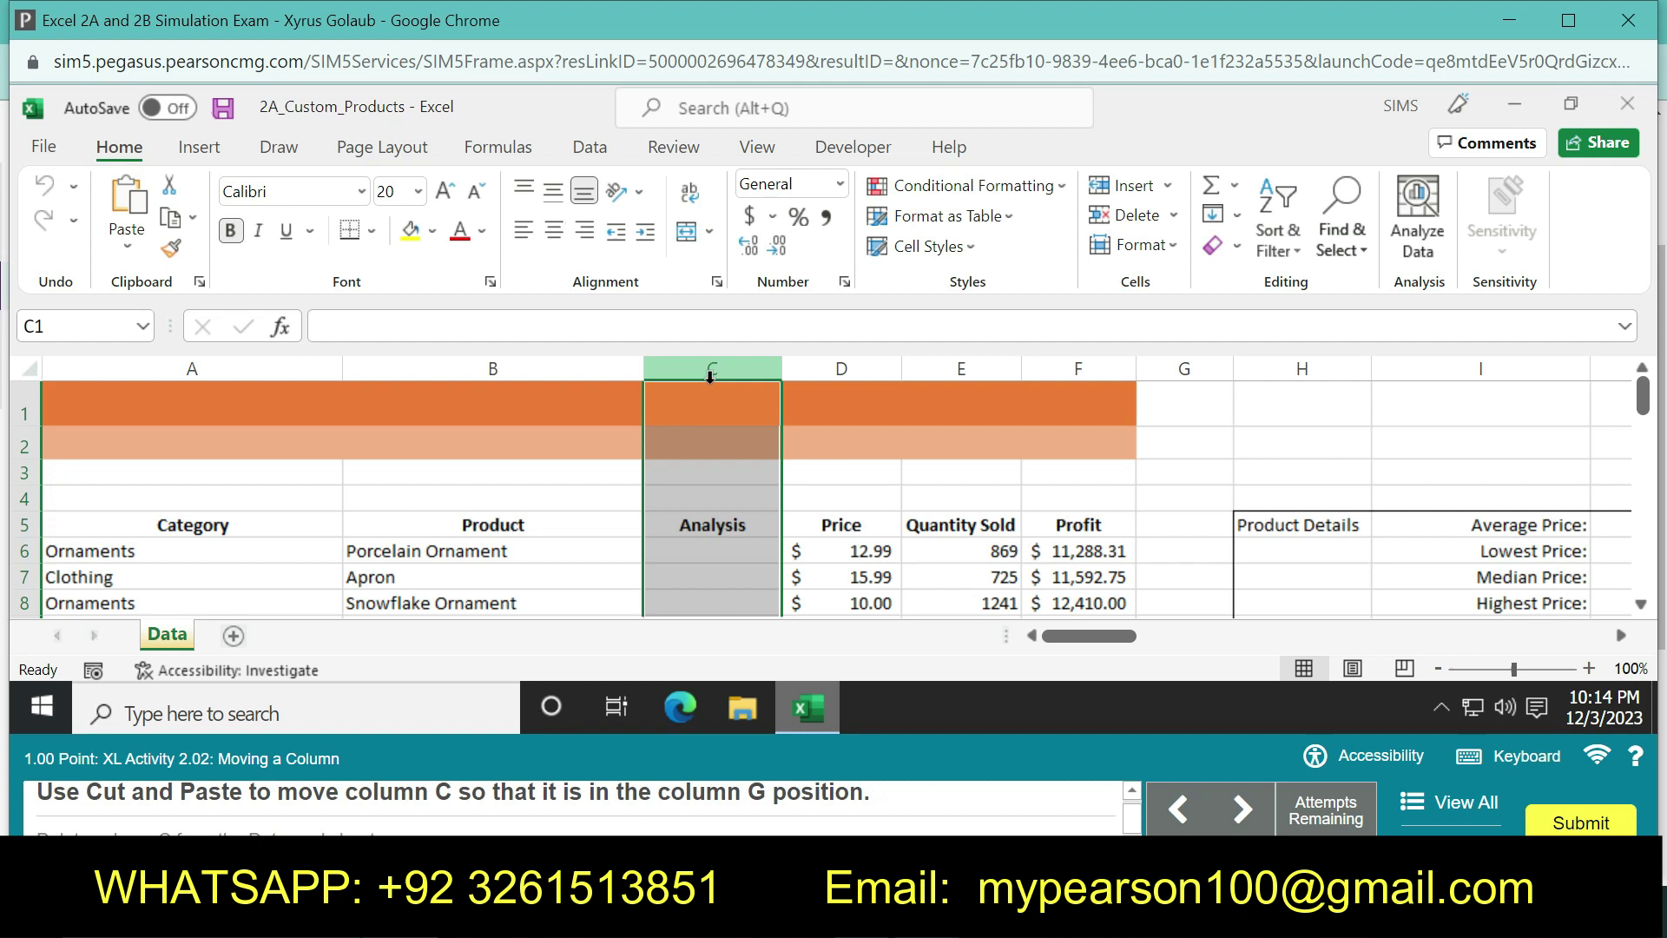
right_click(701, 370)
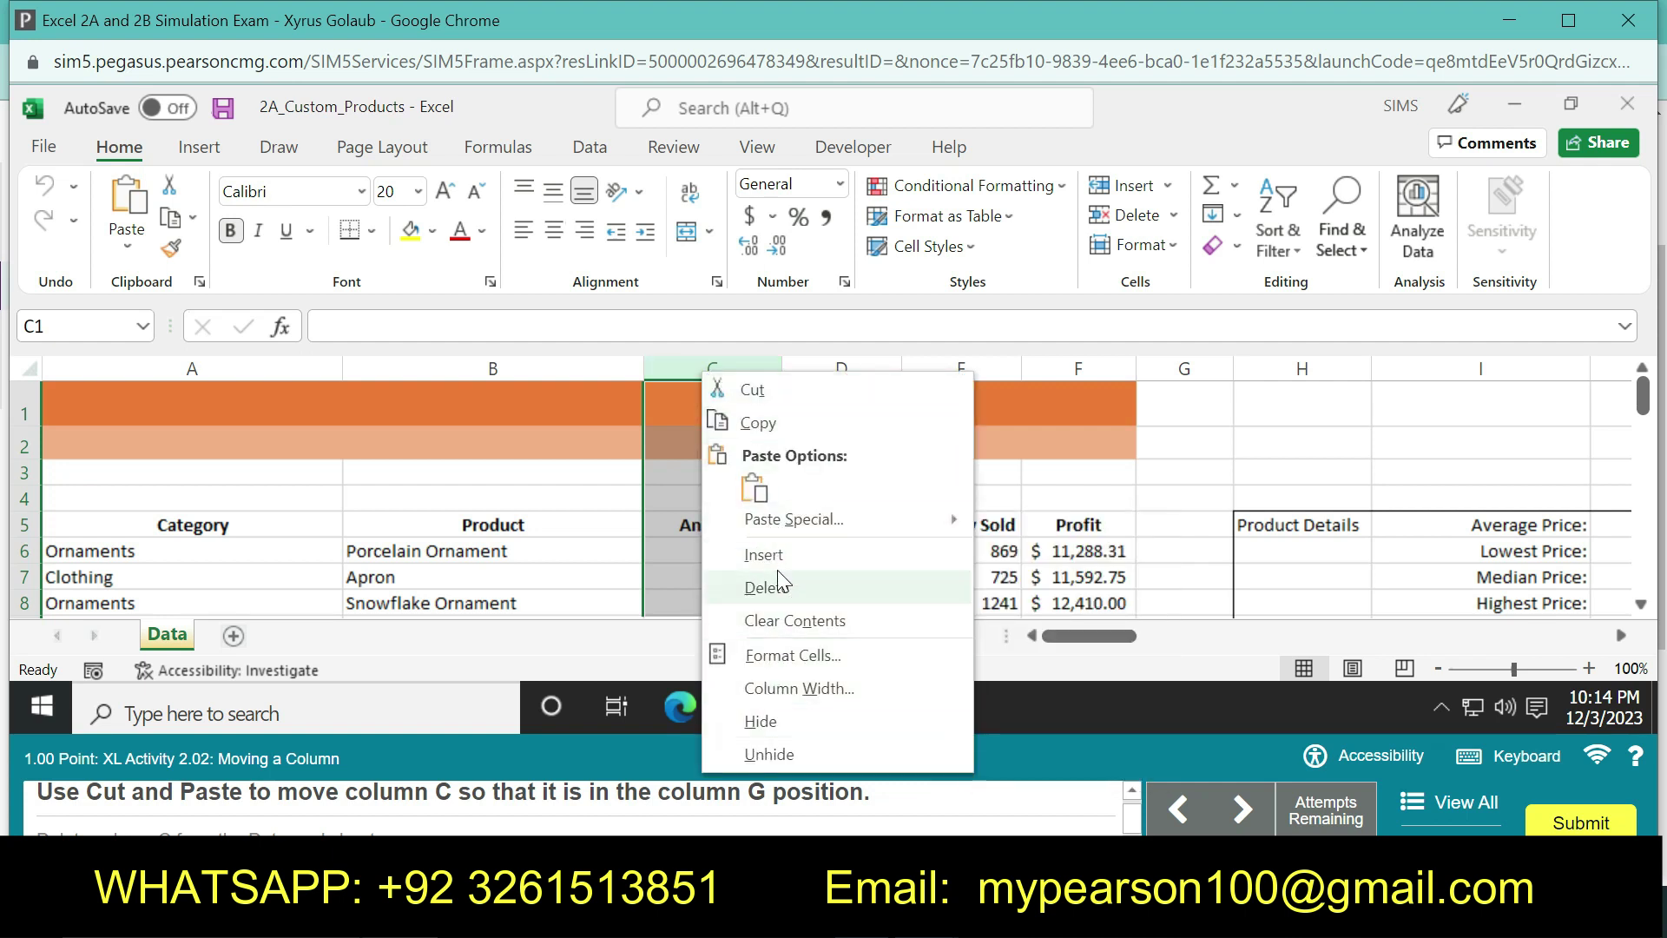
left_click(763, 391)
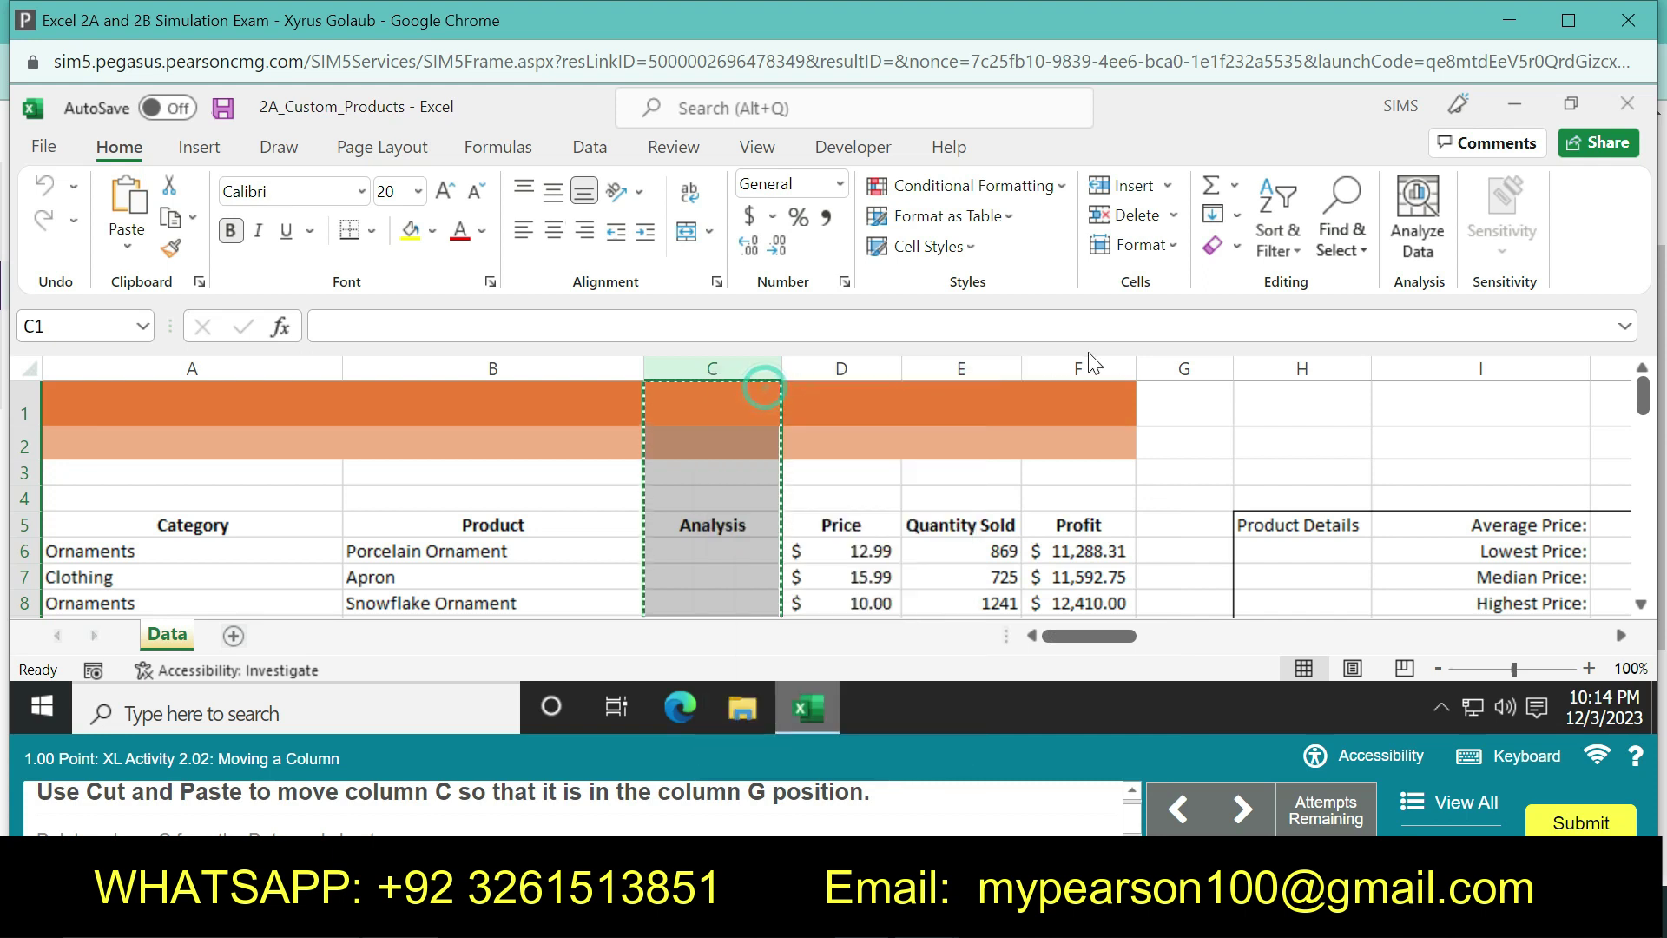
left_click(1184, 366)
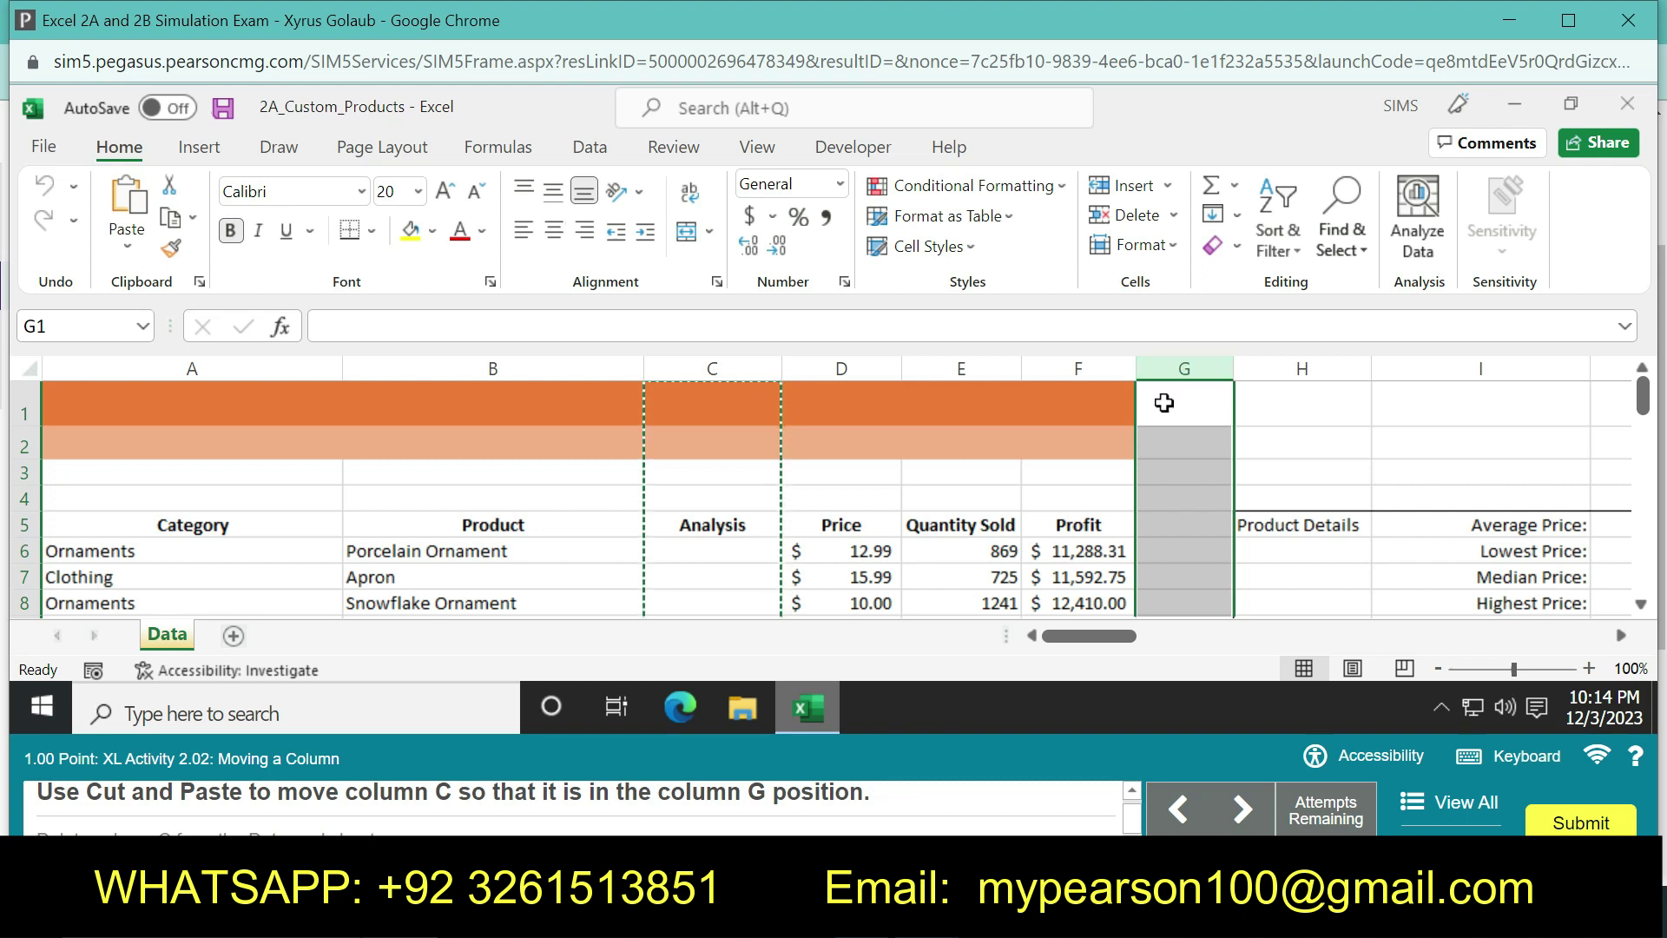
key("ctrl+v")
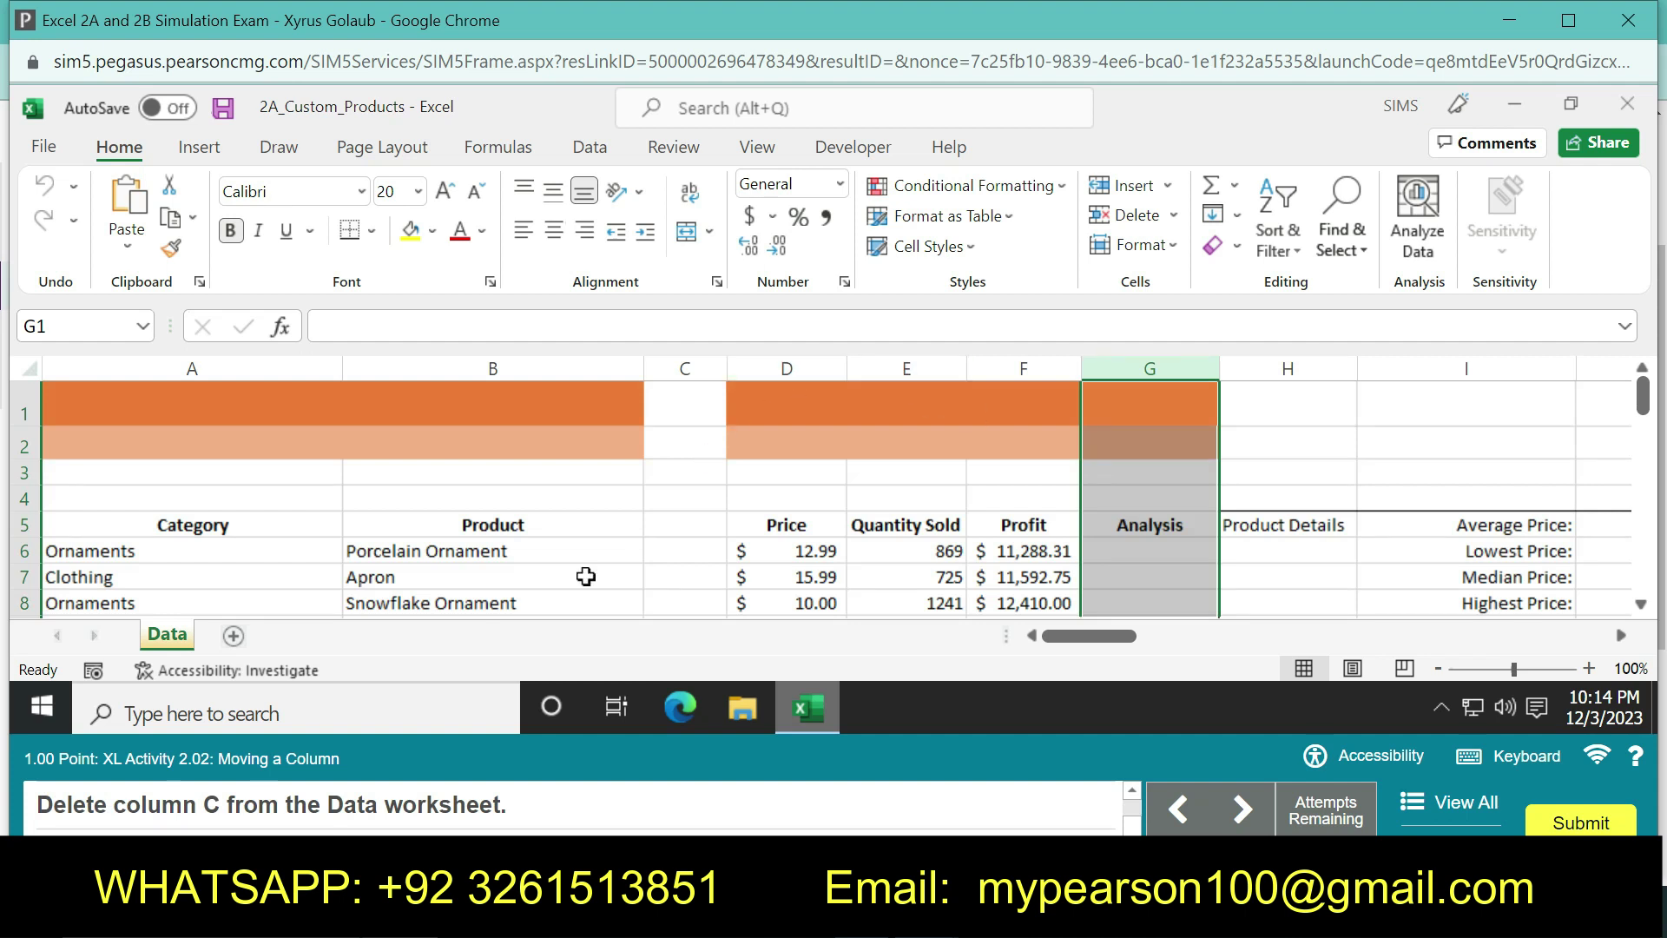
Delete the now-empty column C
left_click(685, 368)
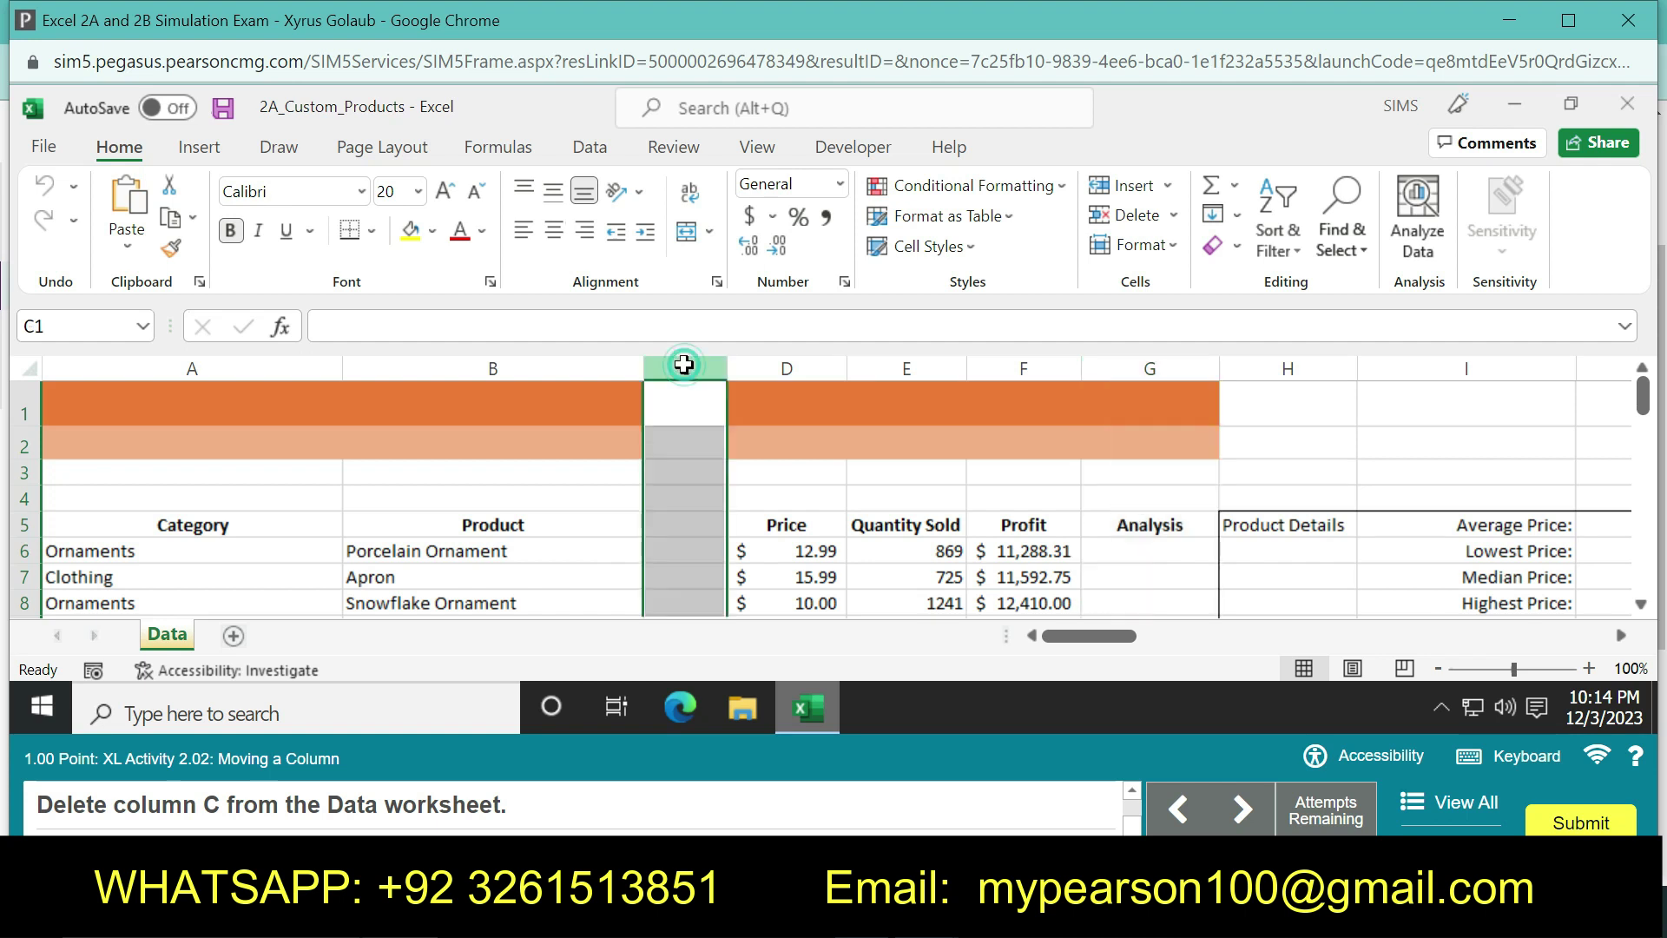
right_click(687, 369)
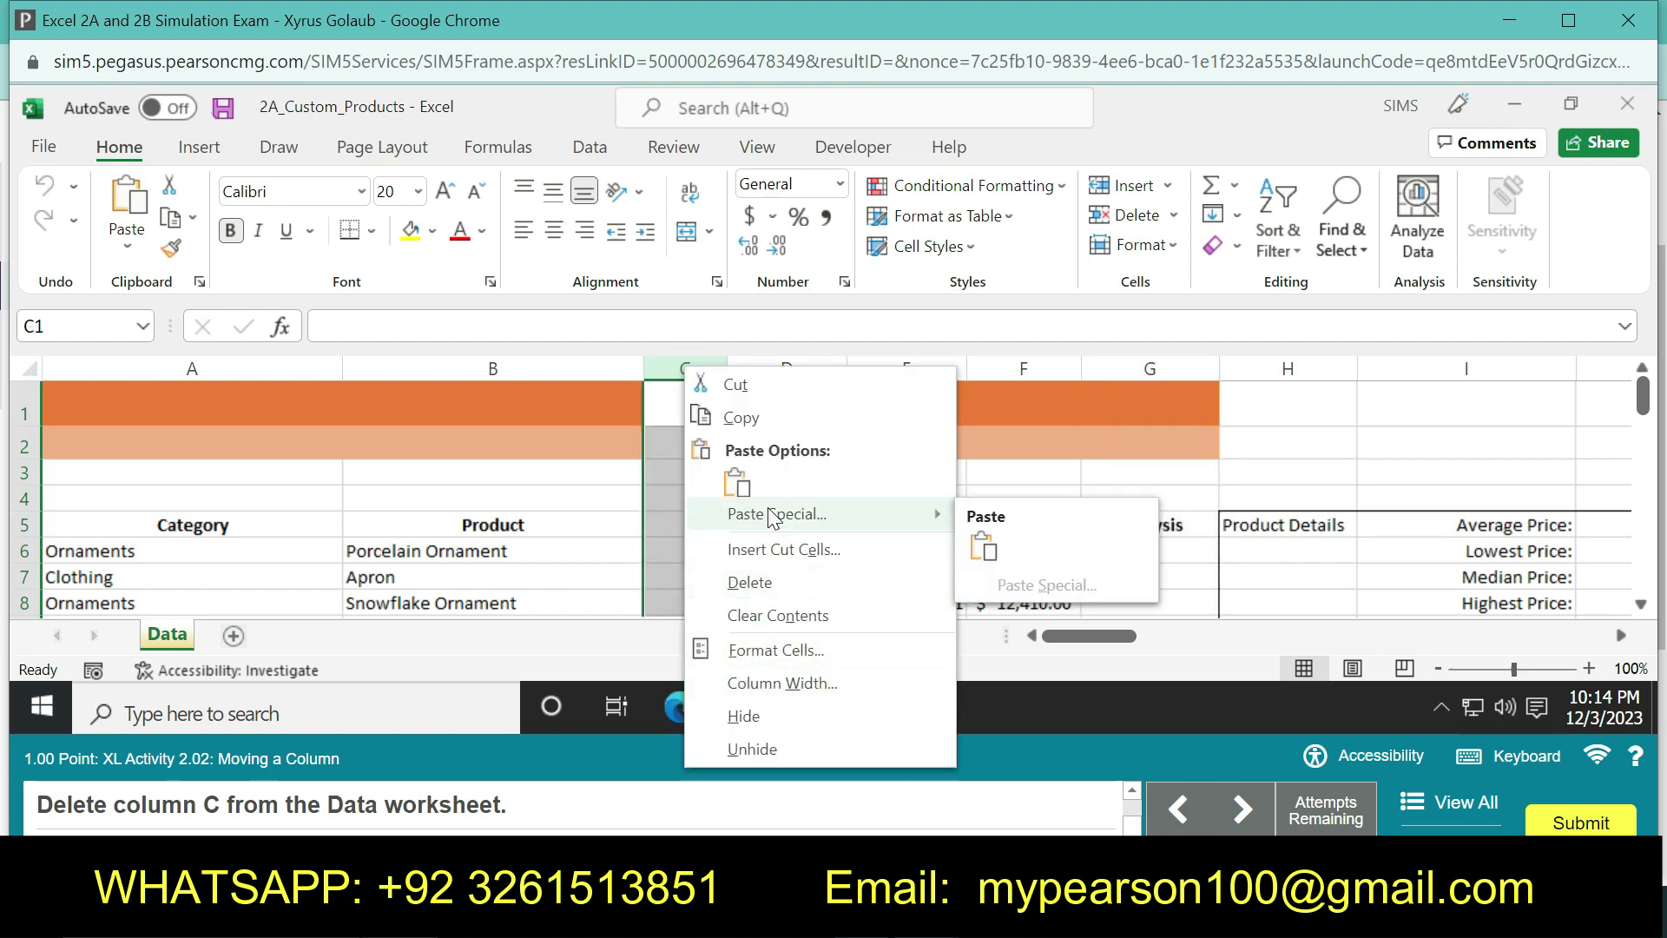
left_click(740, 581)
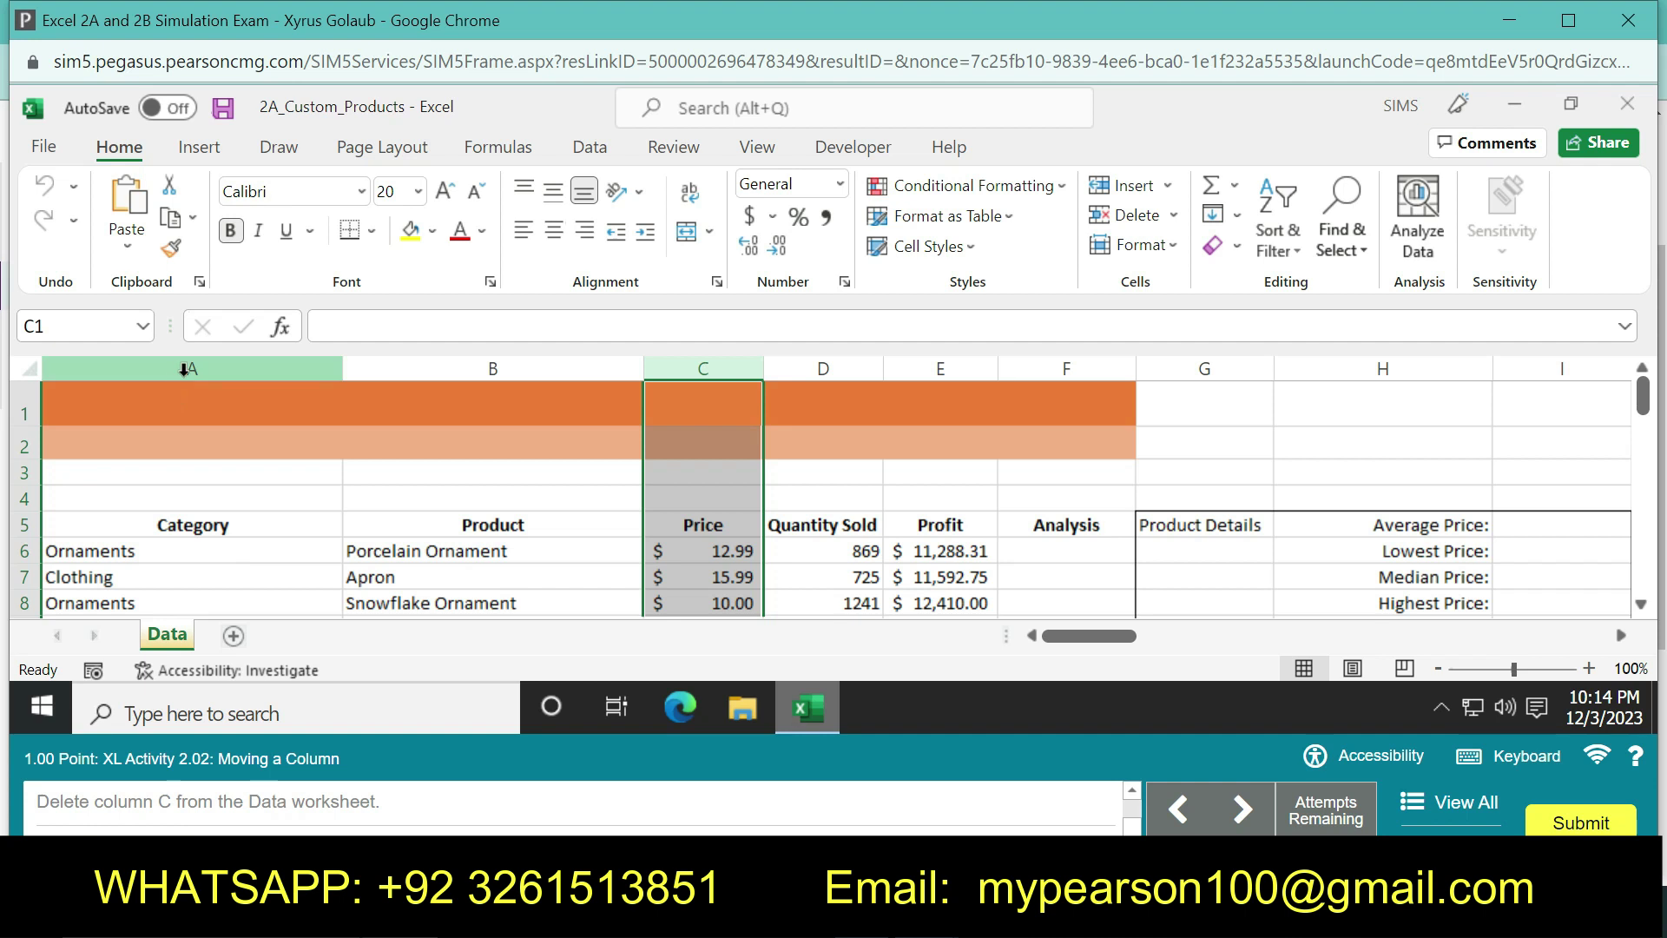
AutoFit the widths of columns A through F
left_click_drag(184, 369, 1069, 368)
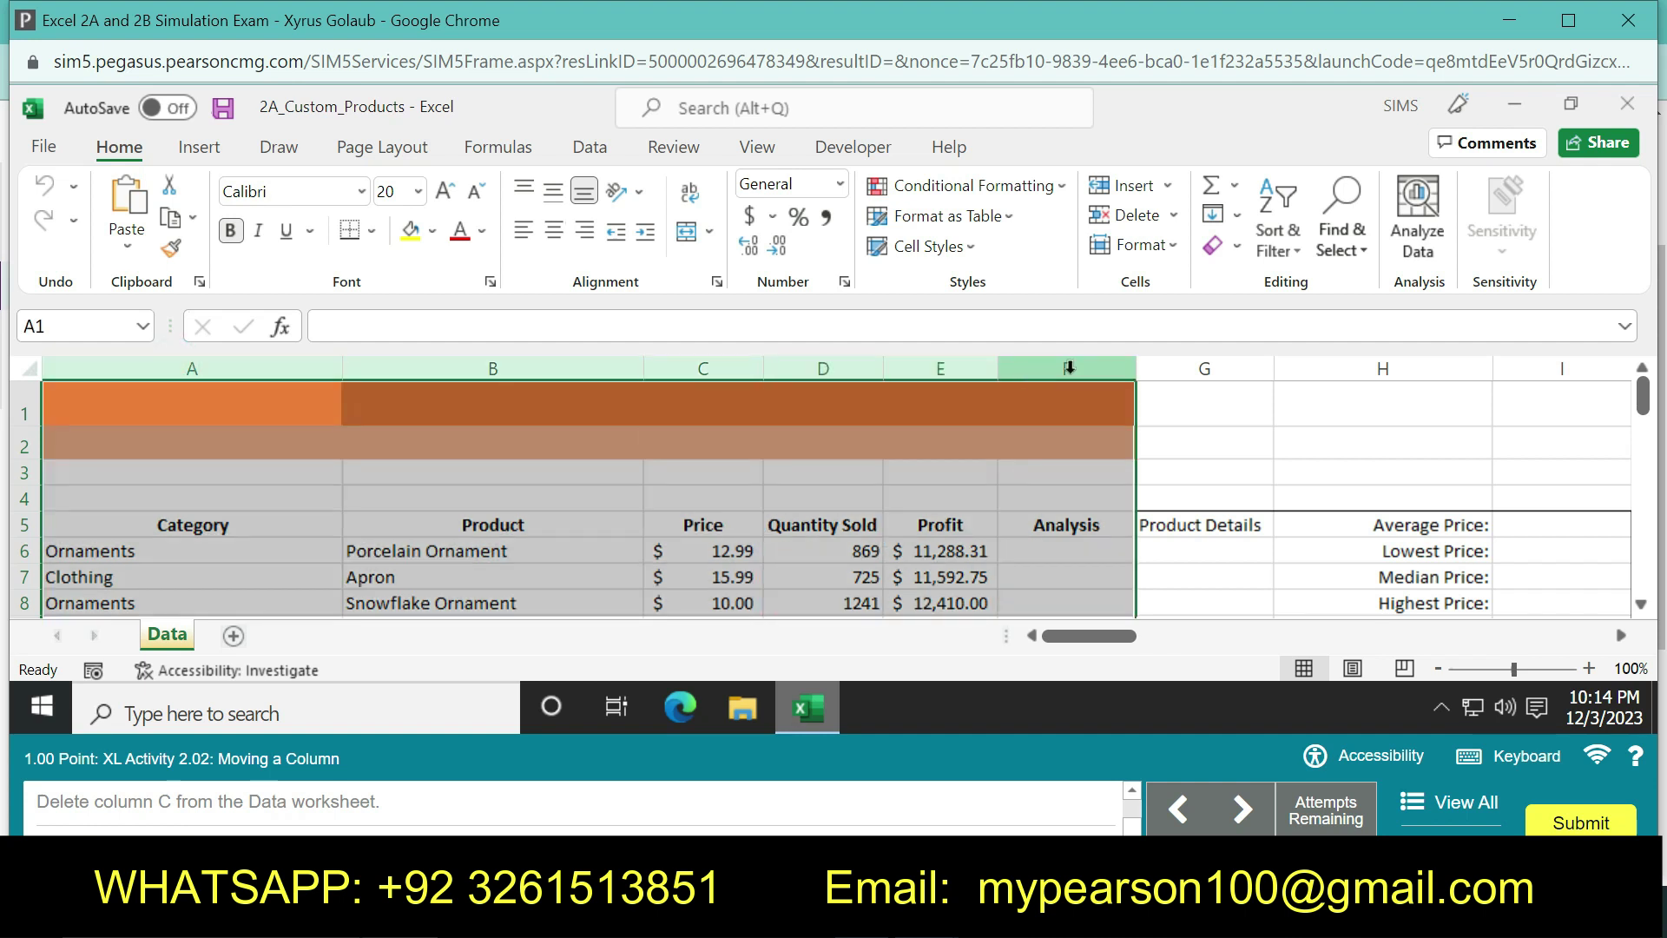
left_click(1188, 248)
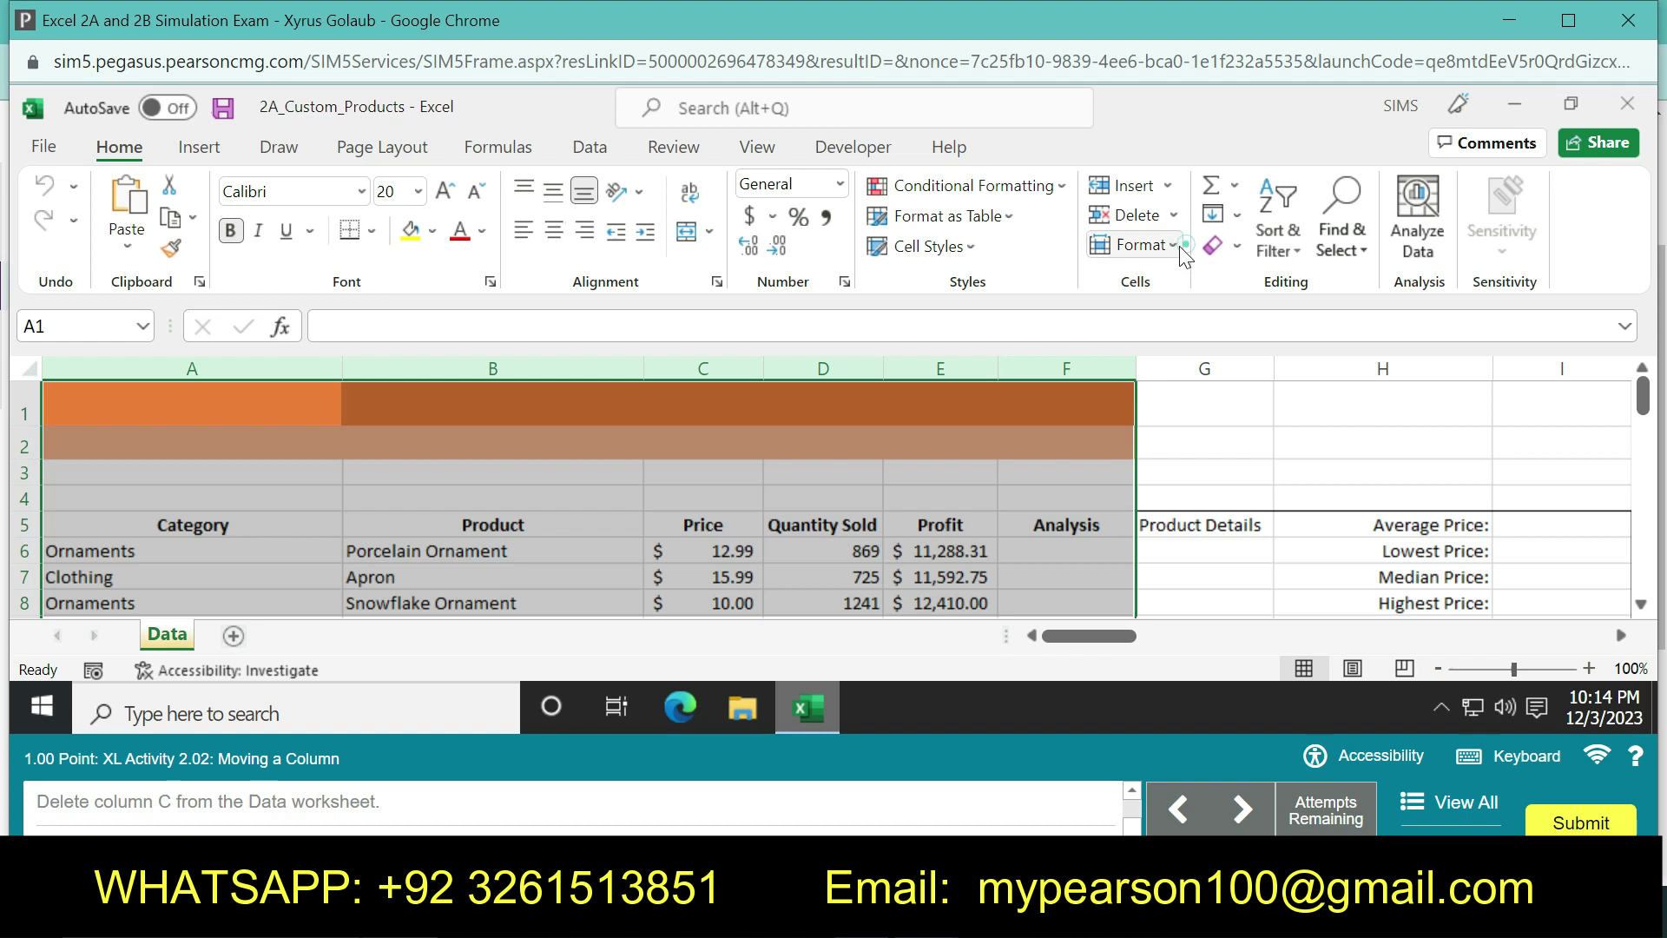
left_click(1190, 404)
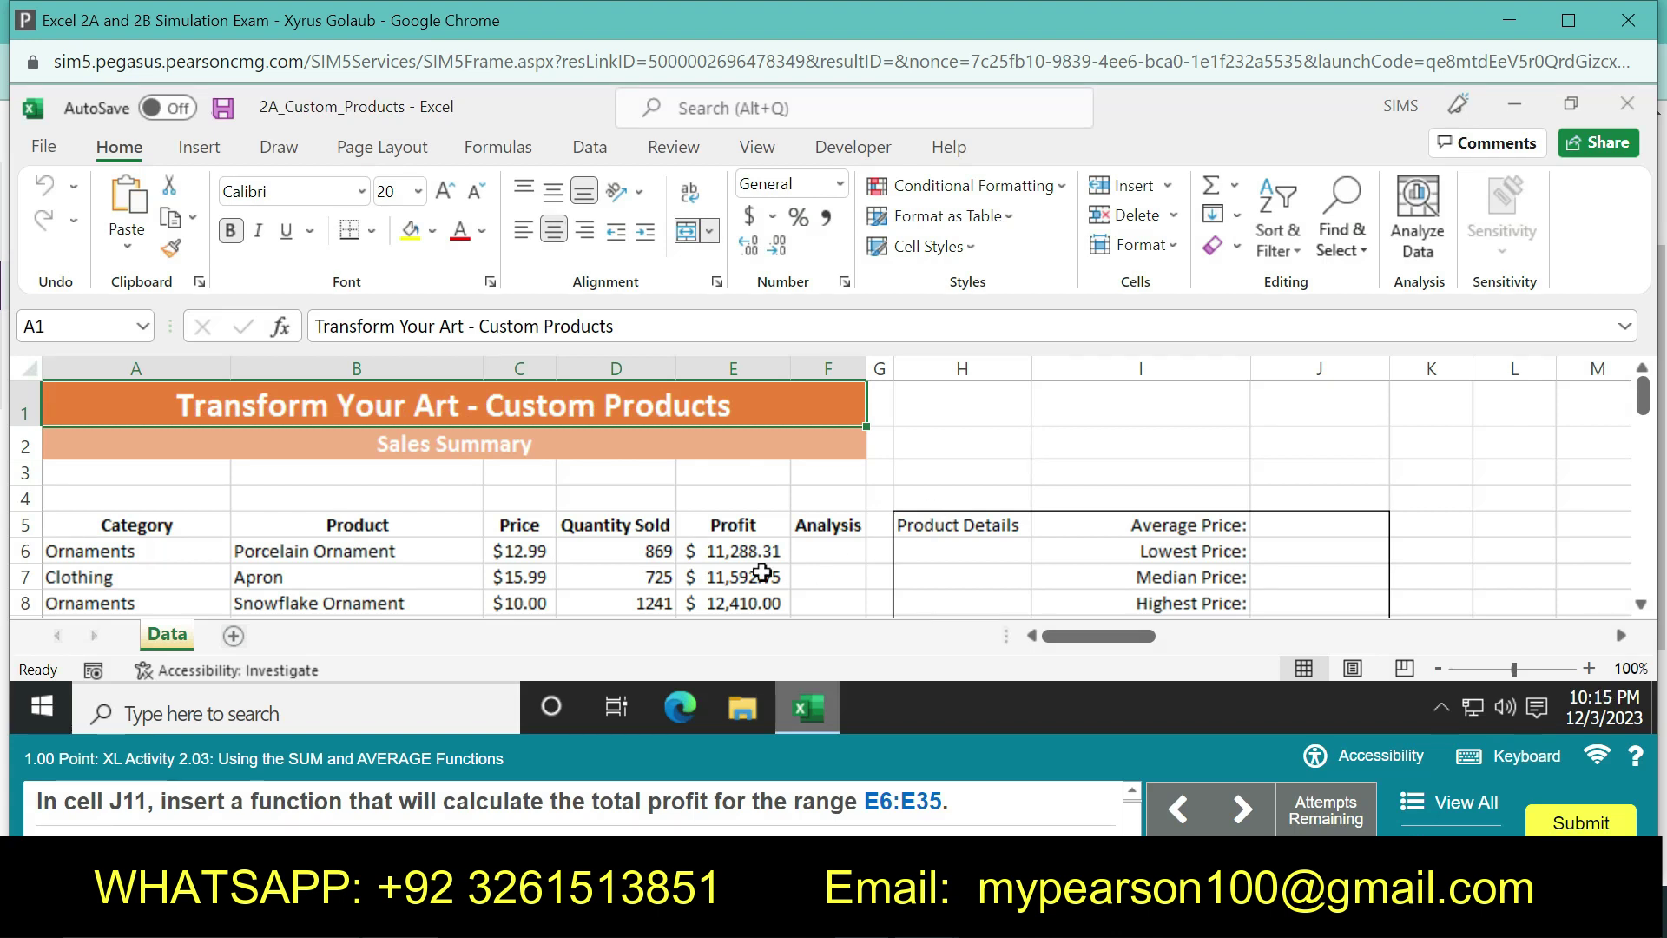
Enter =SUM(E6:E35) in J11 to total the Profit column
left_click(1281, 520)
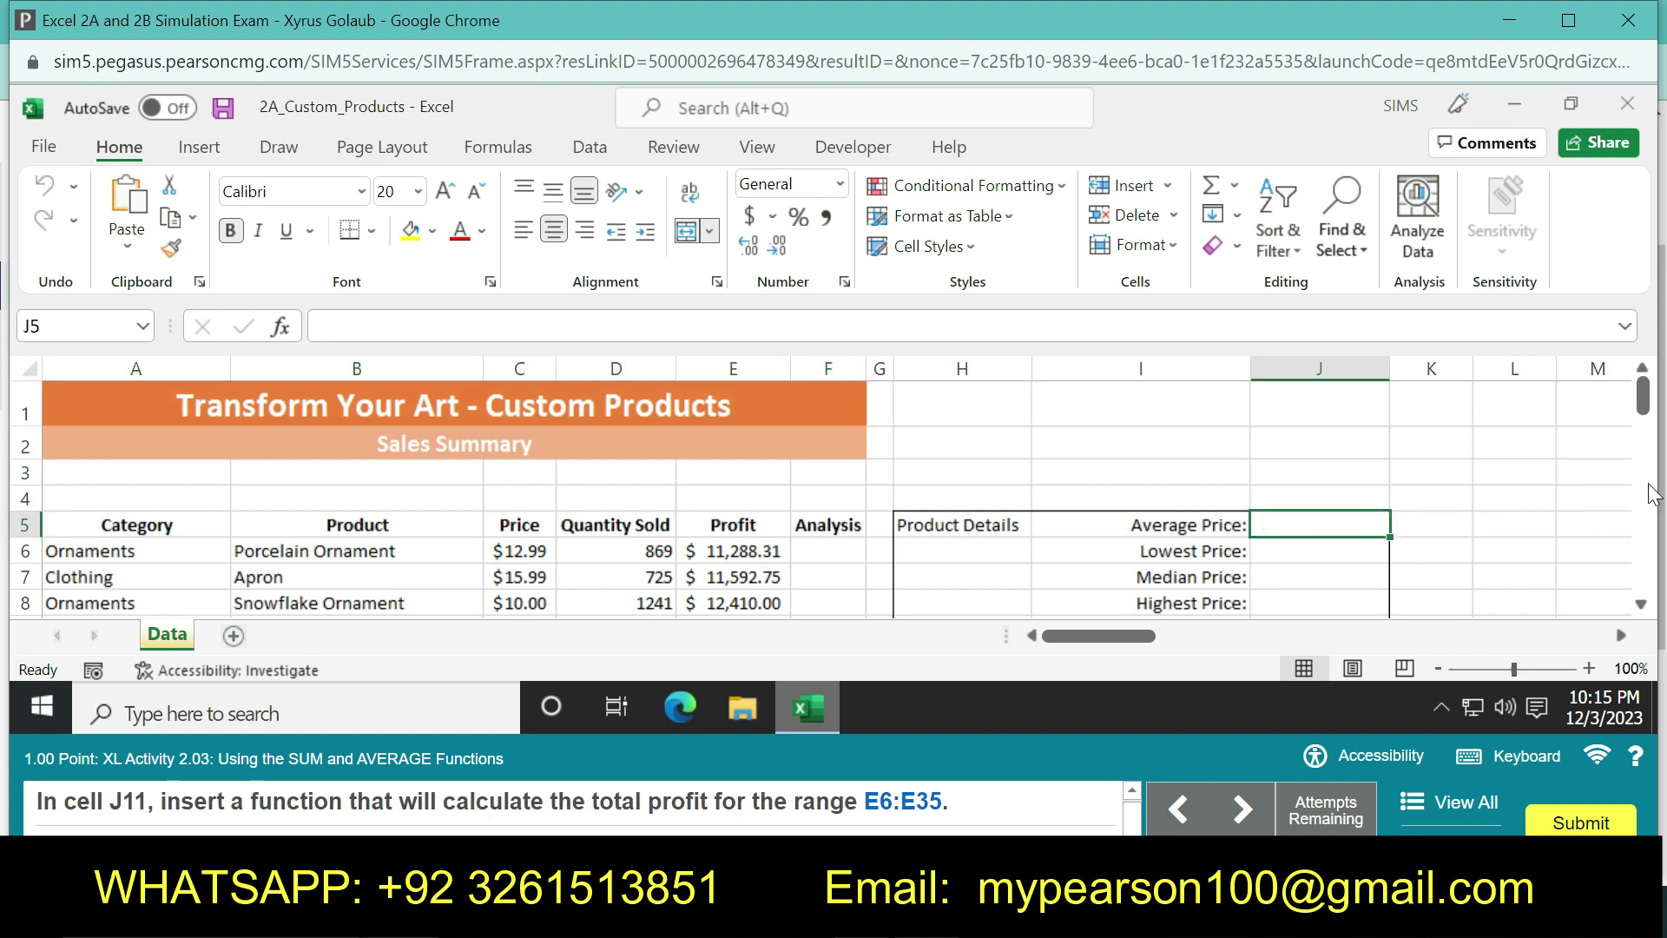
scroll(1649, 491, "down", 4)
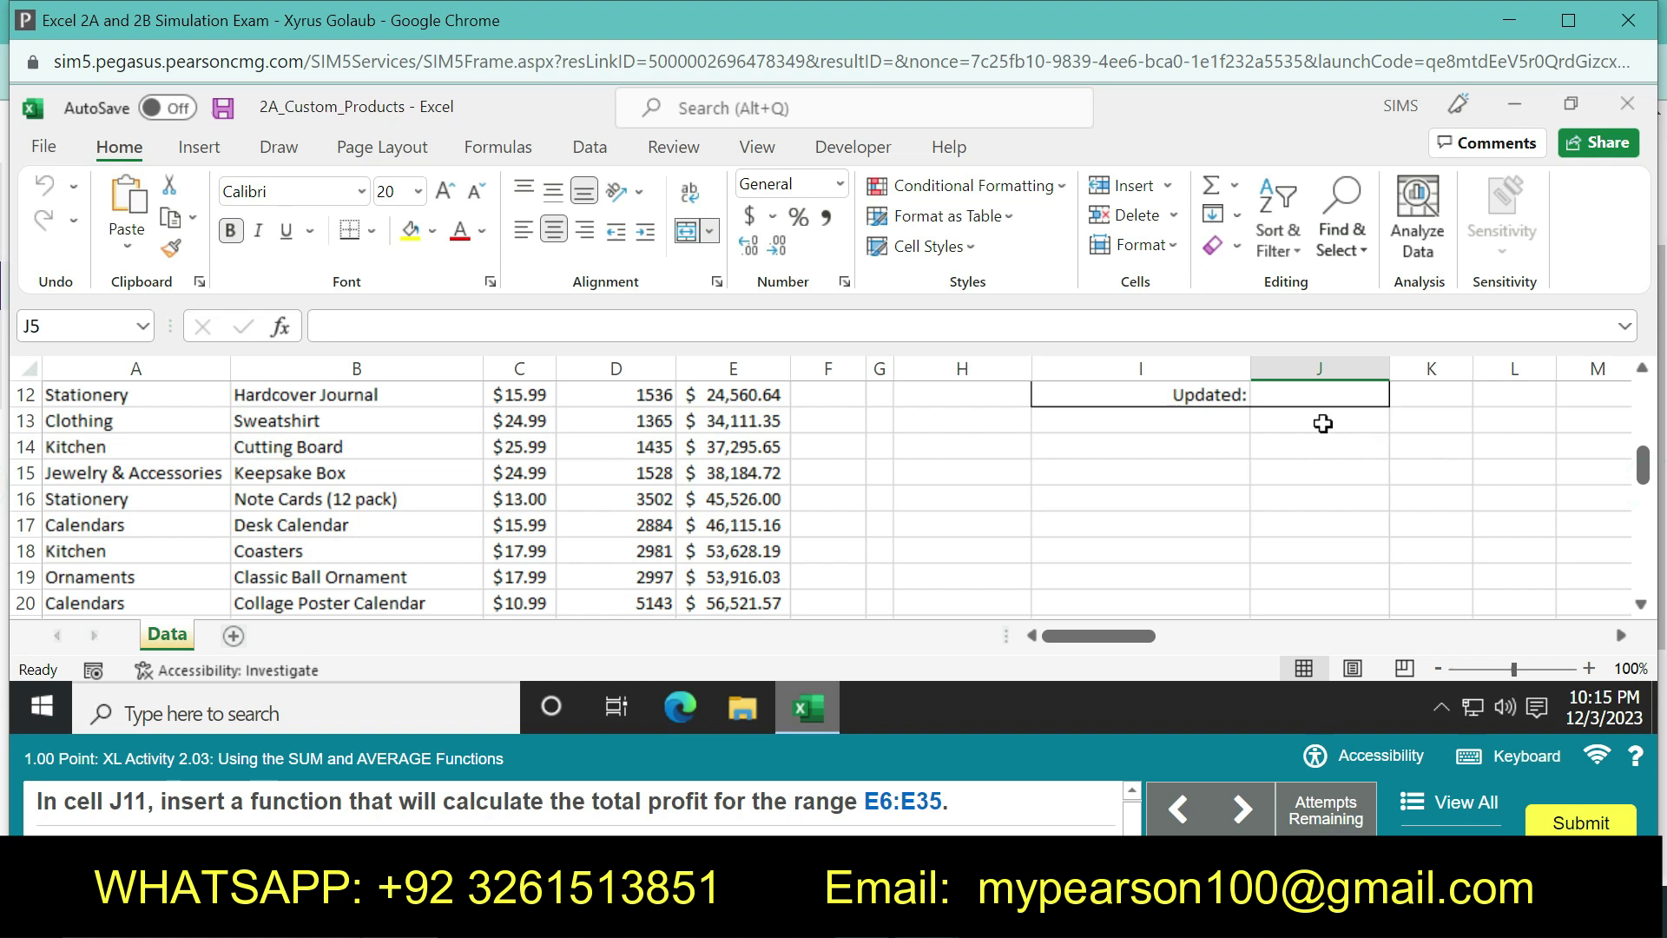
left_click(1312, 392)
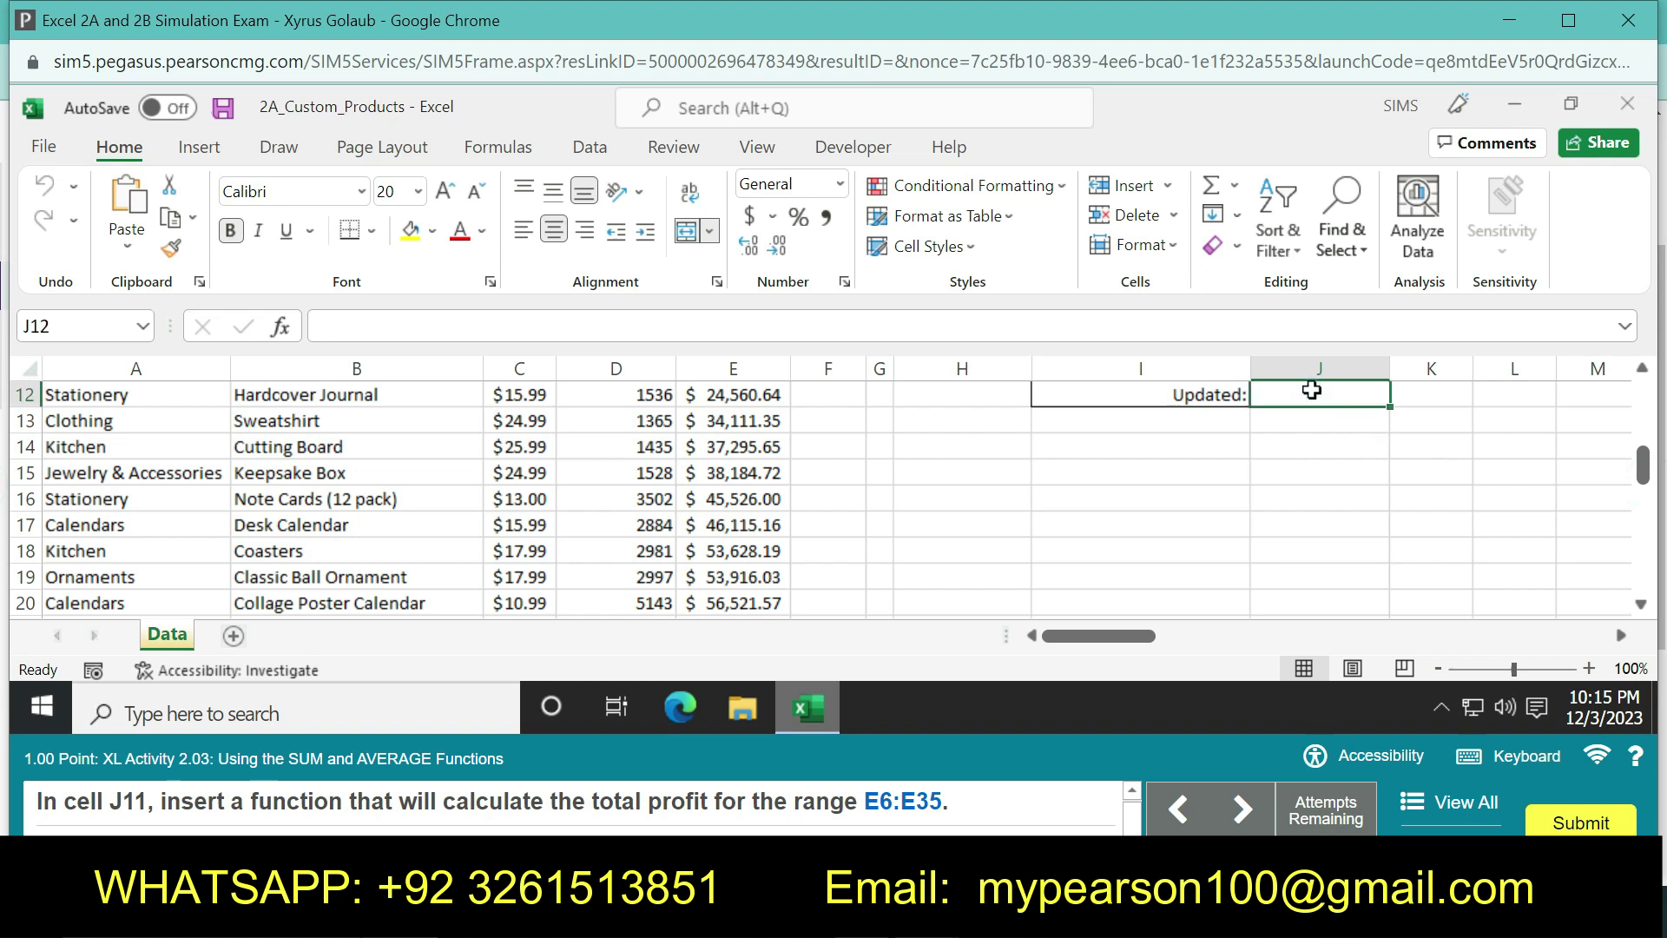
left_click_drag(1642, 468, 1631, 461)
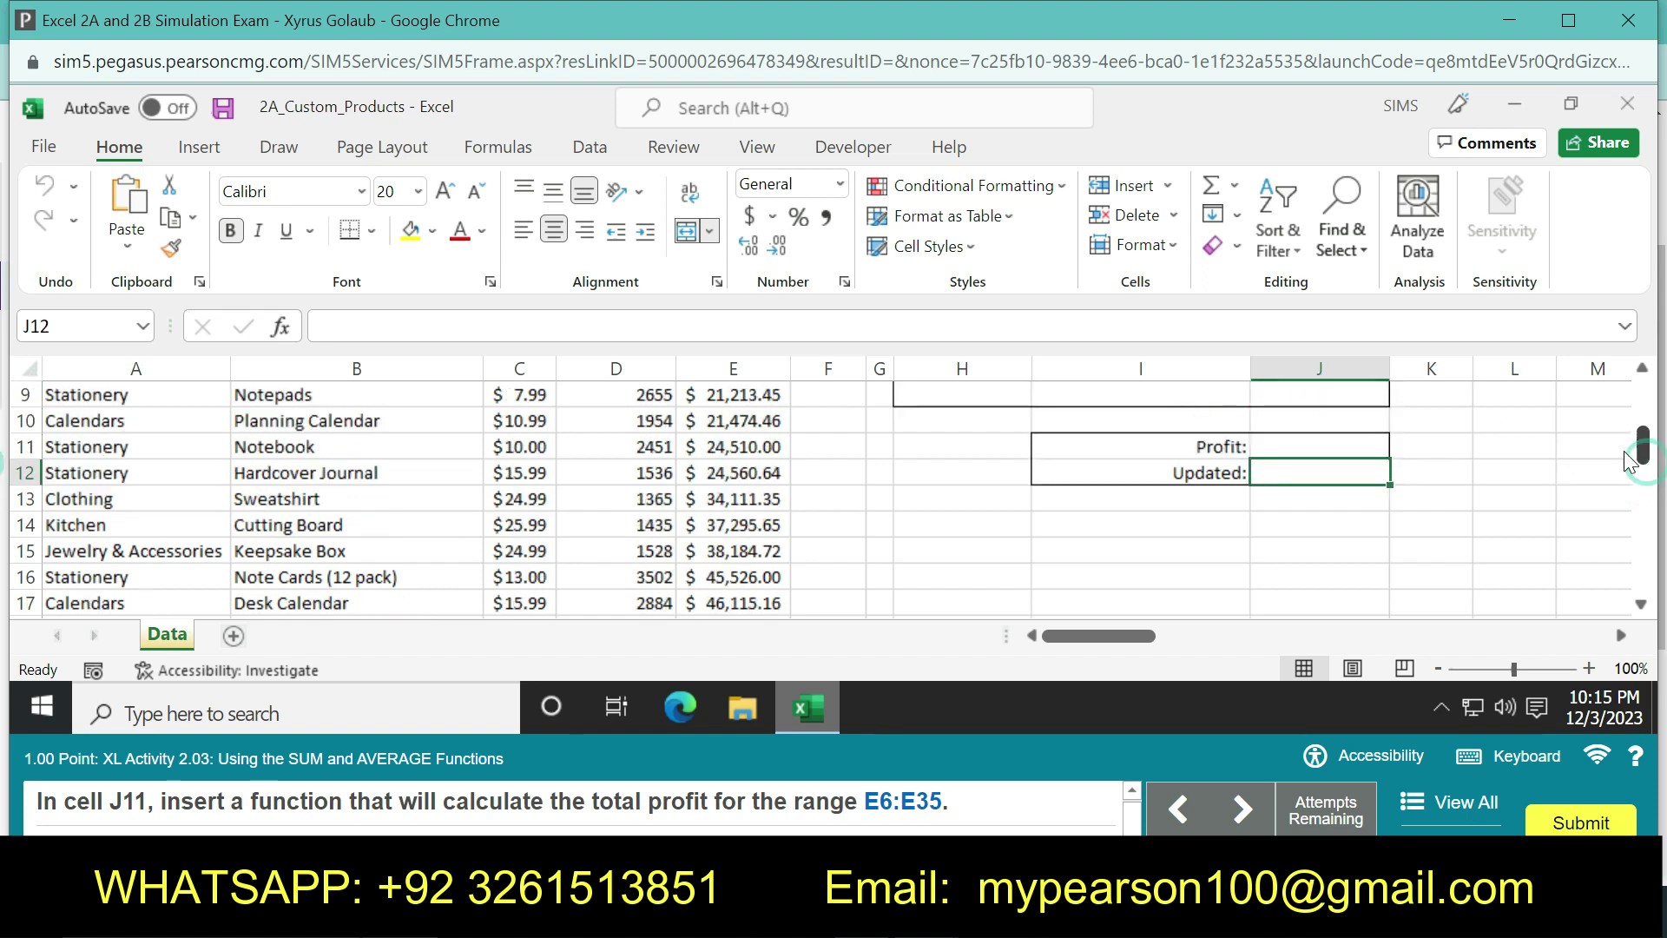
left_click(1331, 452)
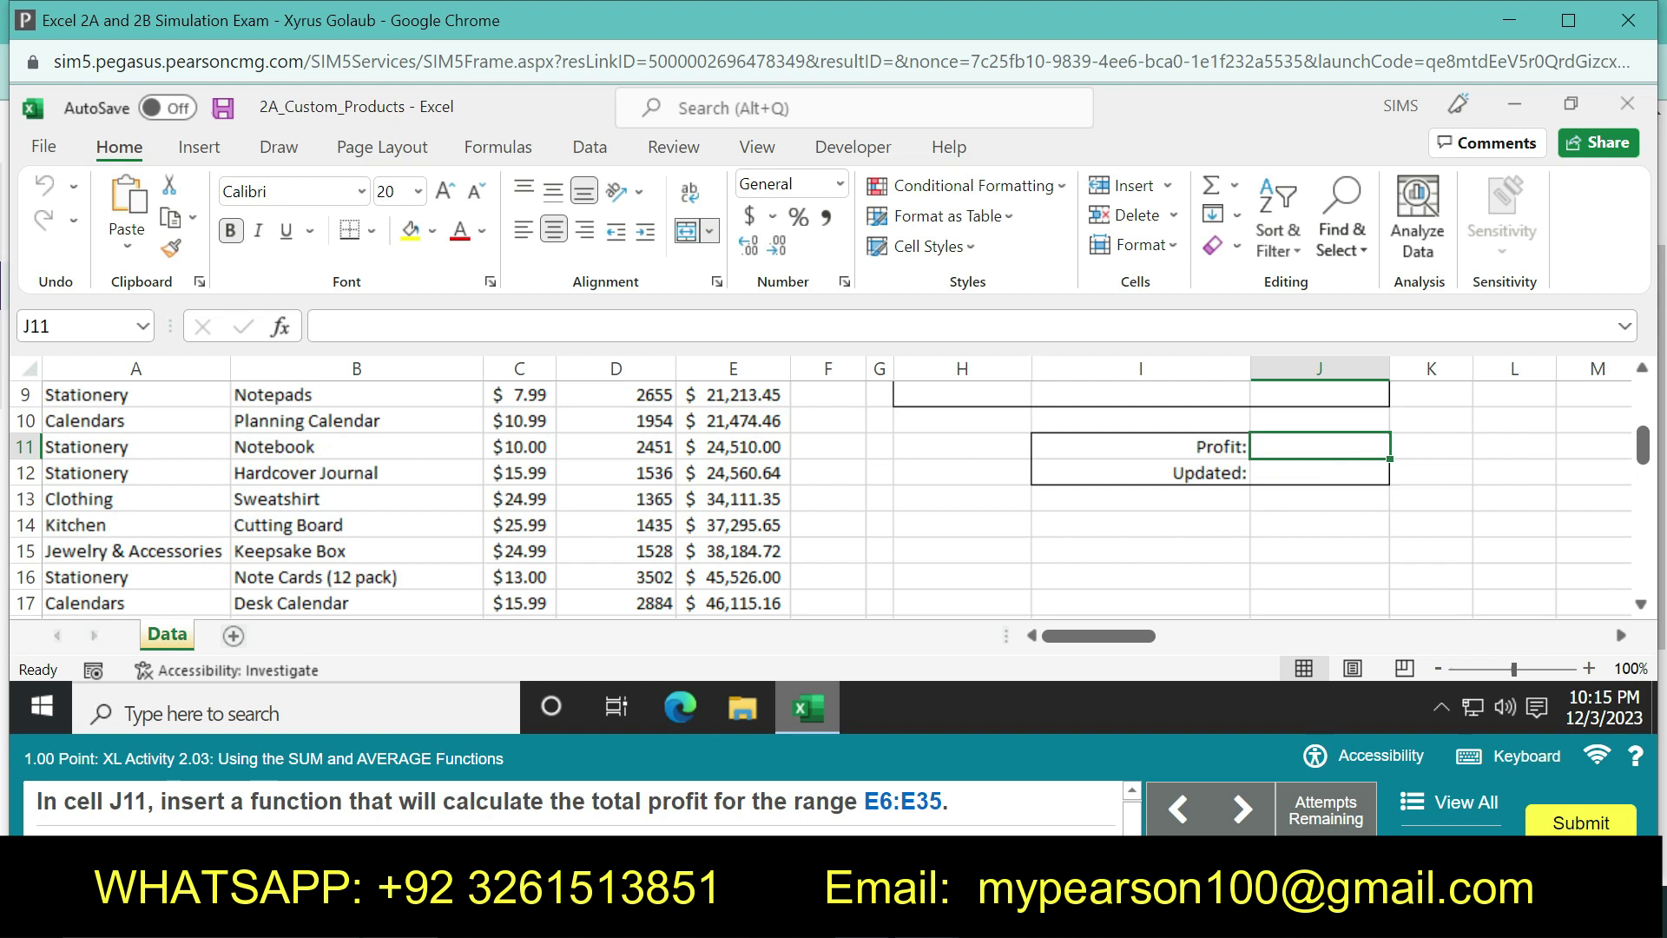
type("=sum")
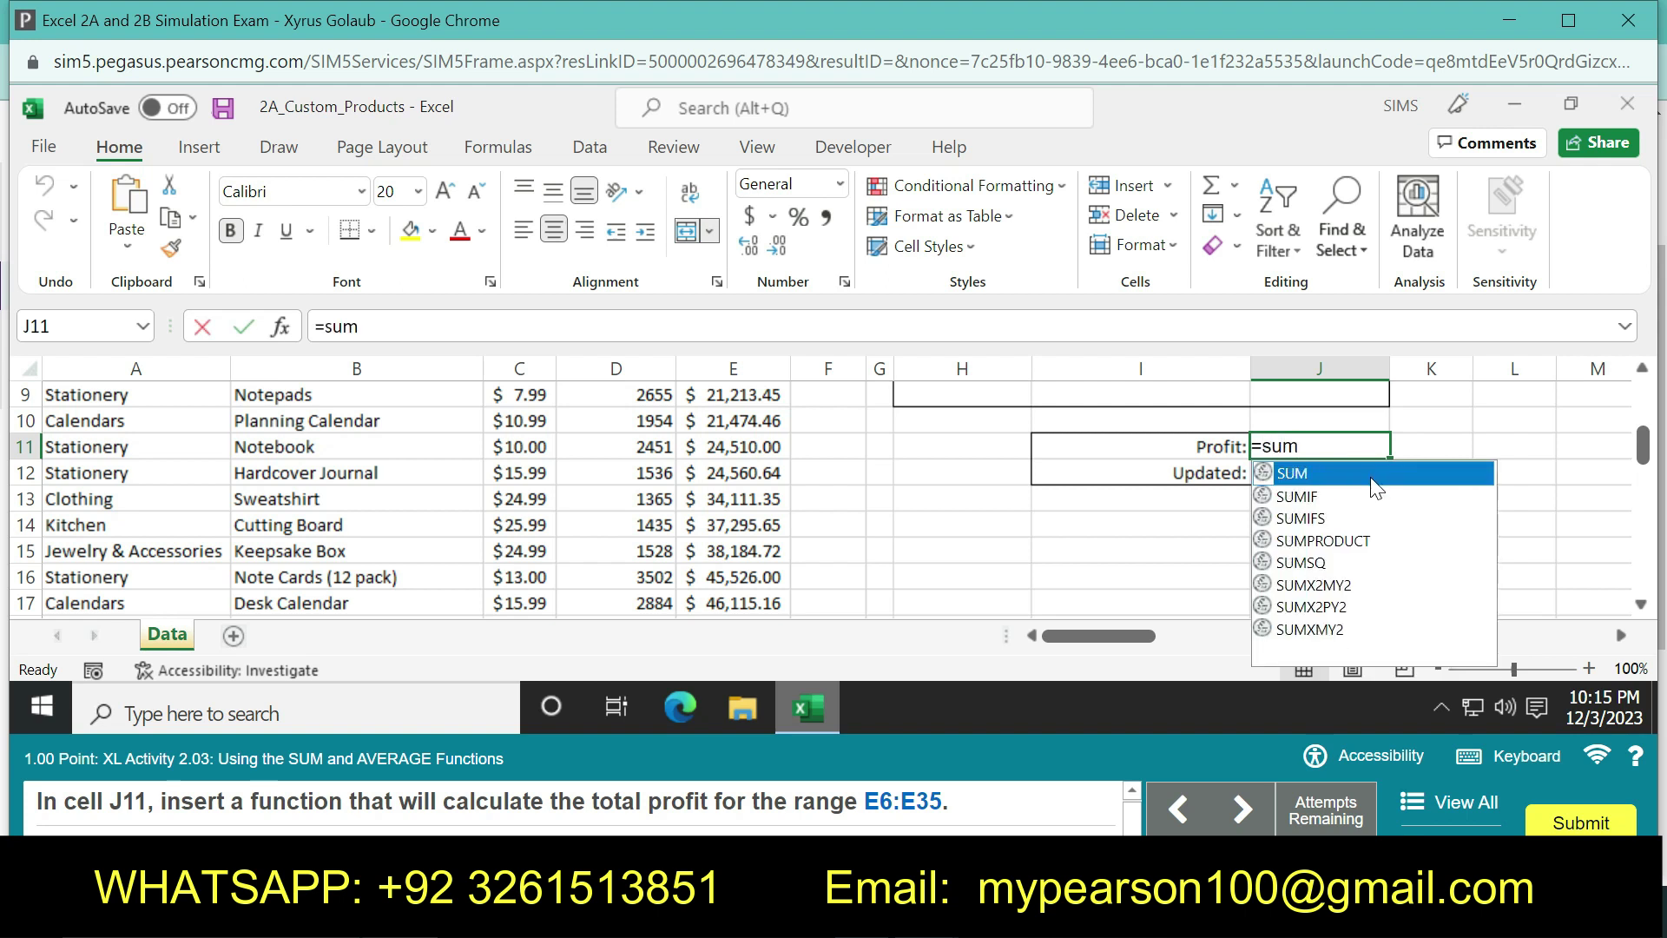
double_click(1369, 484)
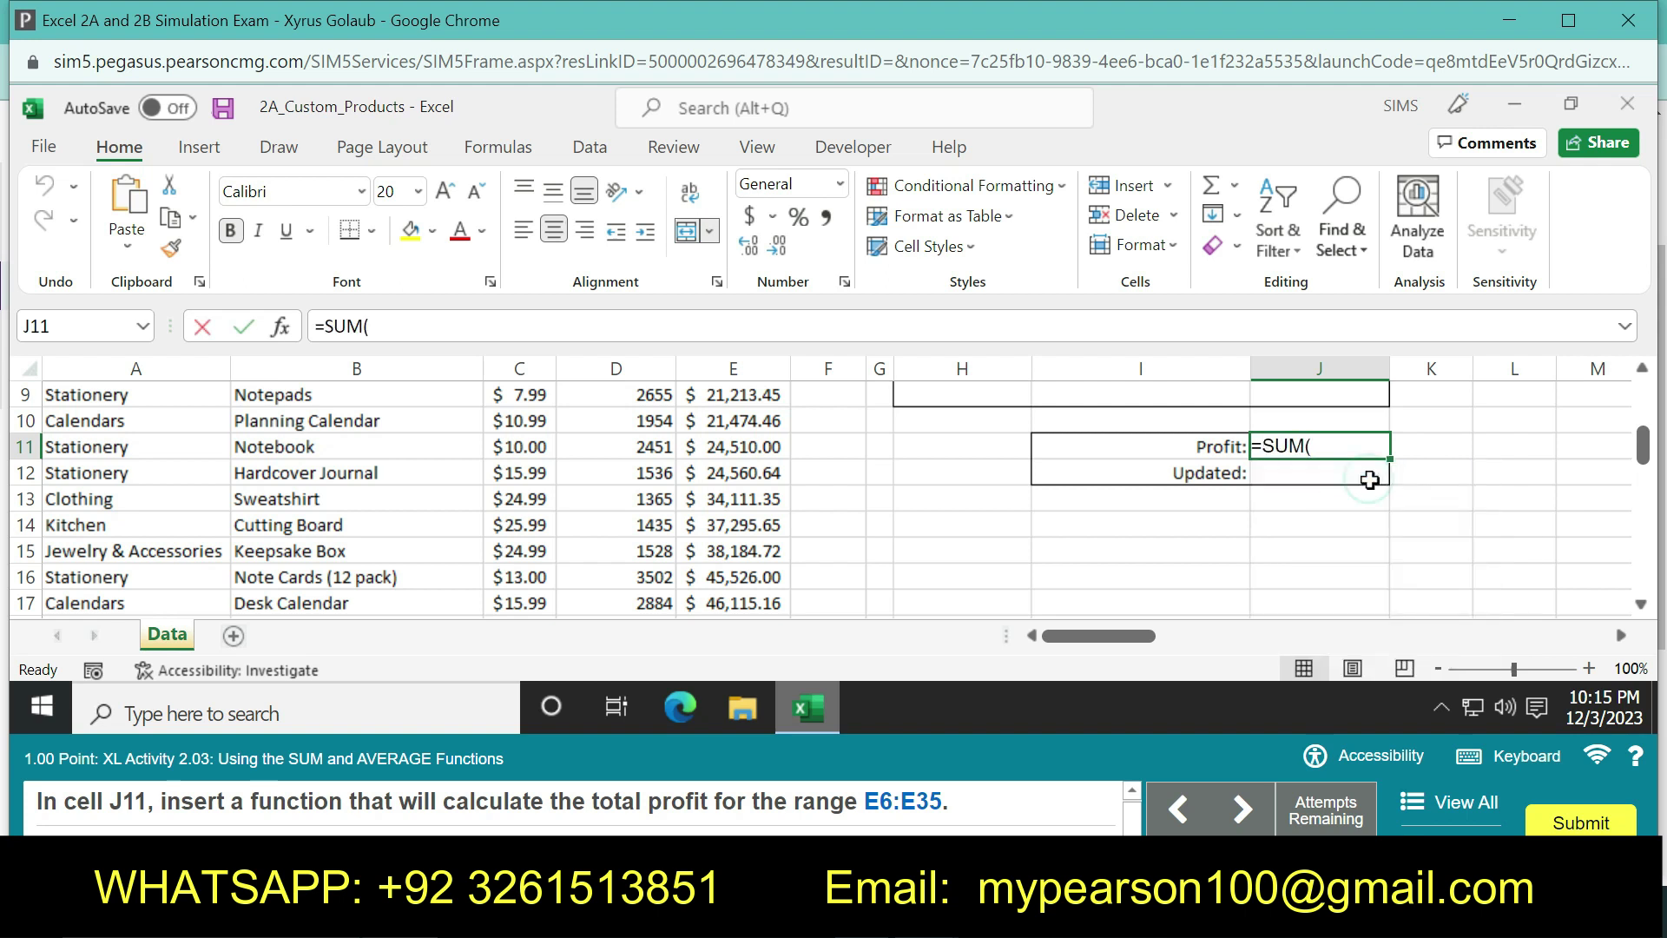
type("e6:")
key("BackSpace")
key("BackSpace")
type("E6:")
type("E3")
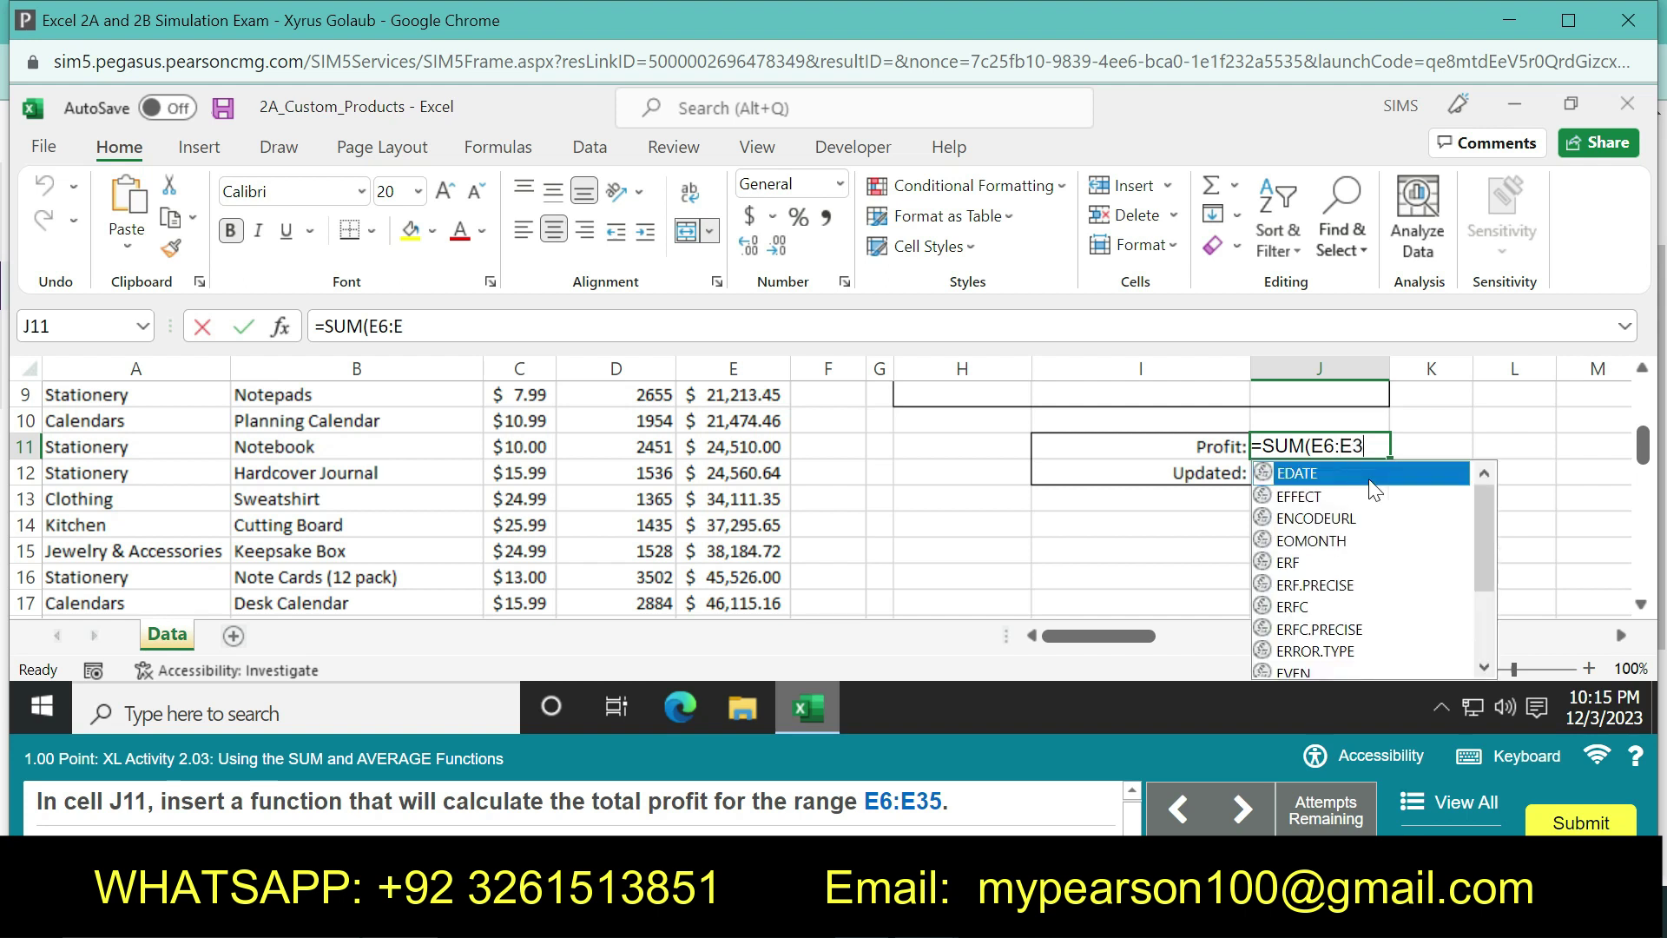
type("5")
key("Return")
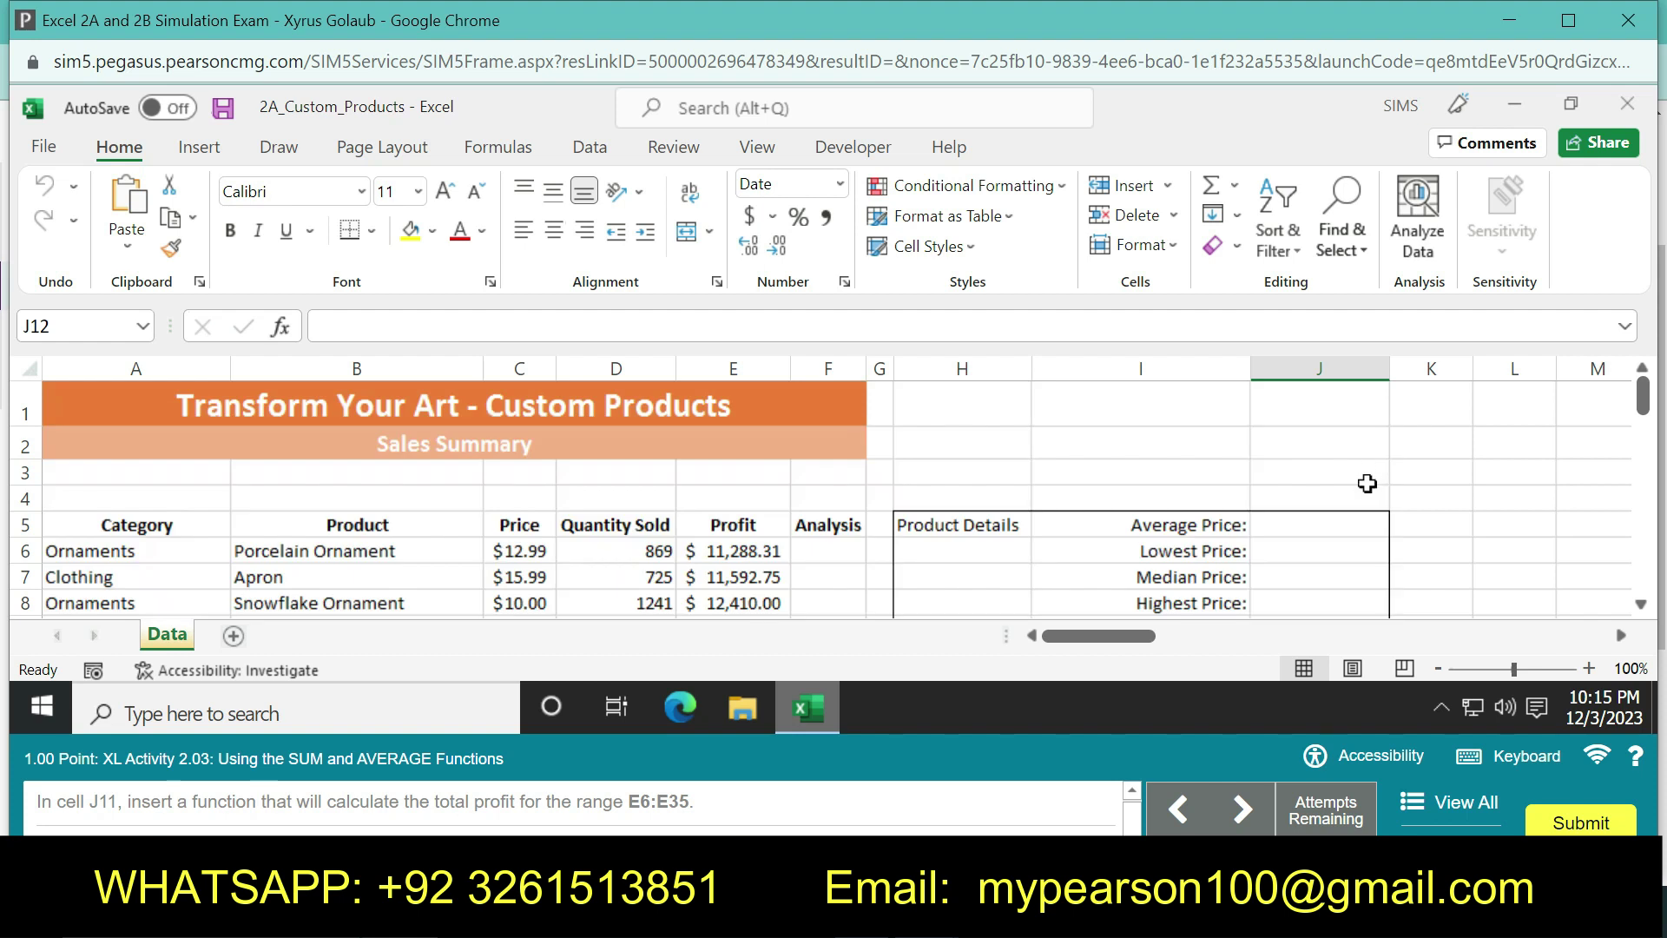
Enter =AVERAGE(C6:C35) in J5 beside Average Price
left_click(1263, 521)
type("=")
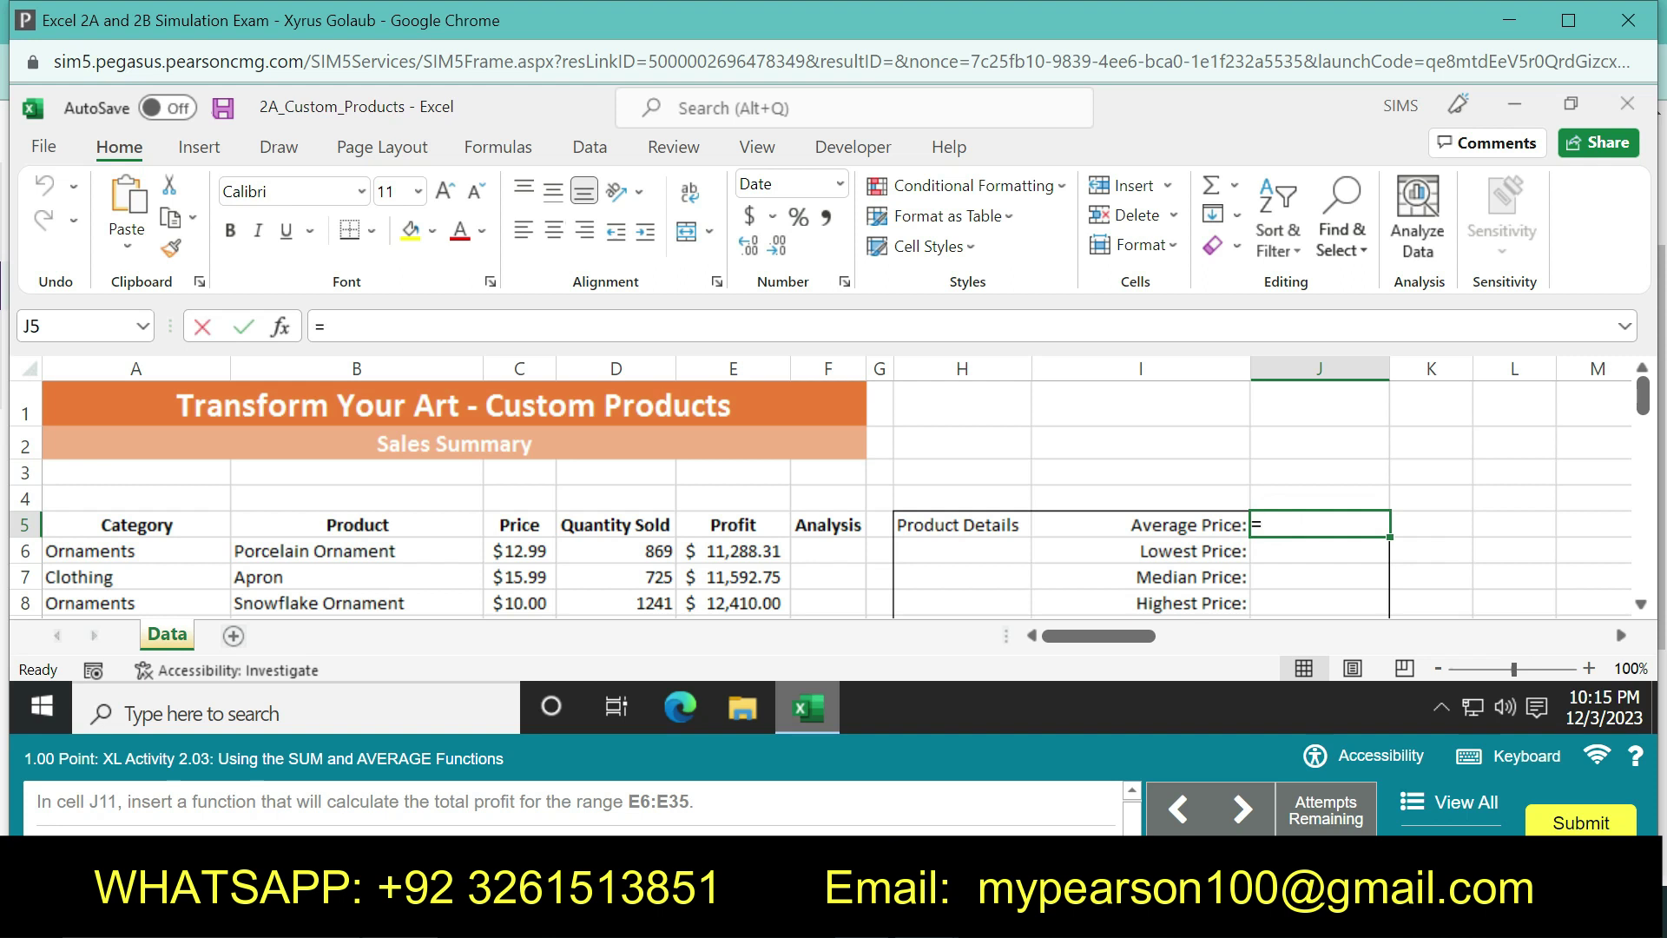
type("AVE")
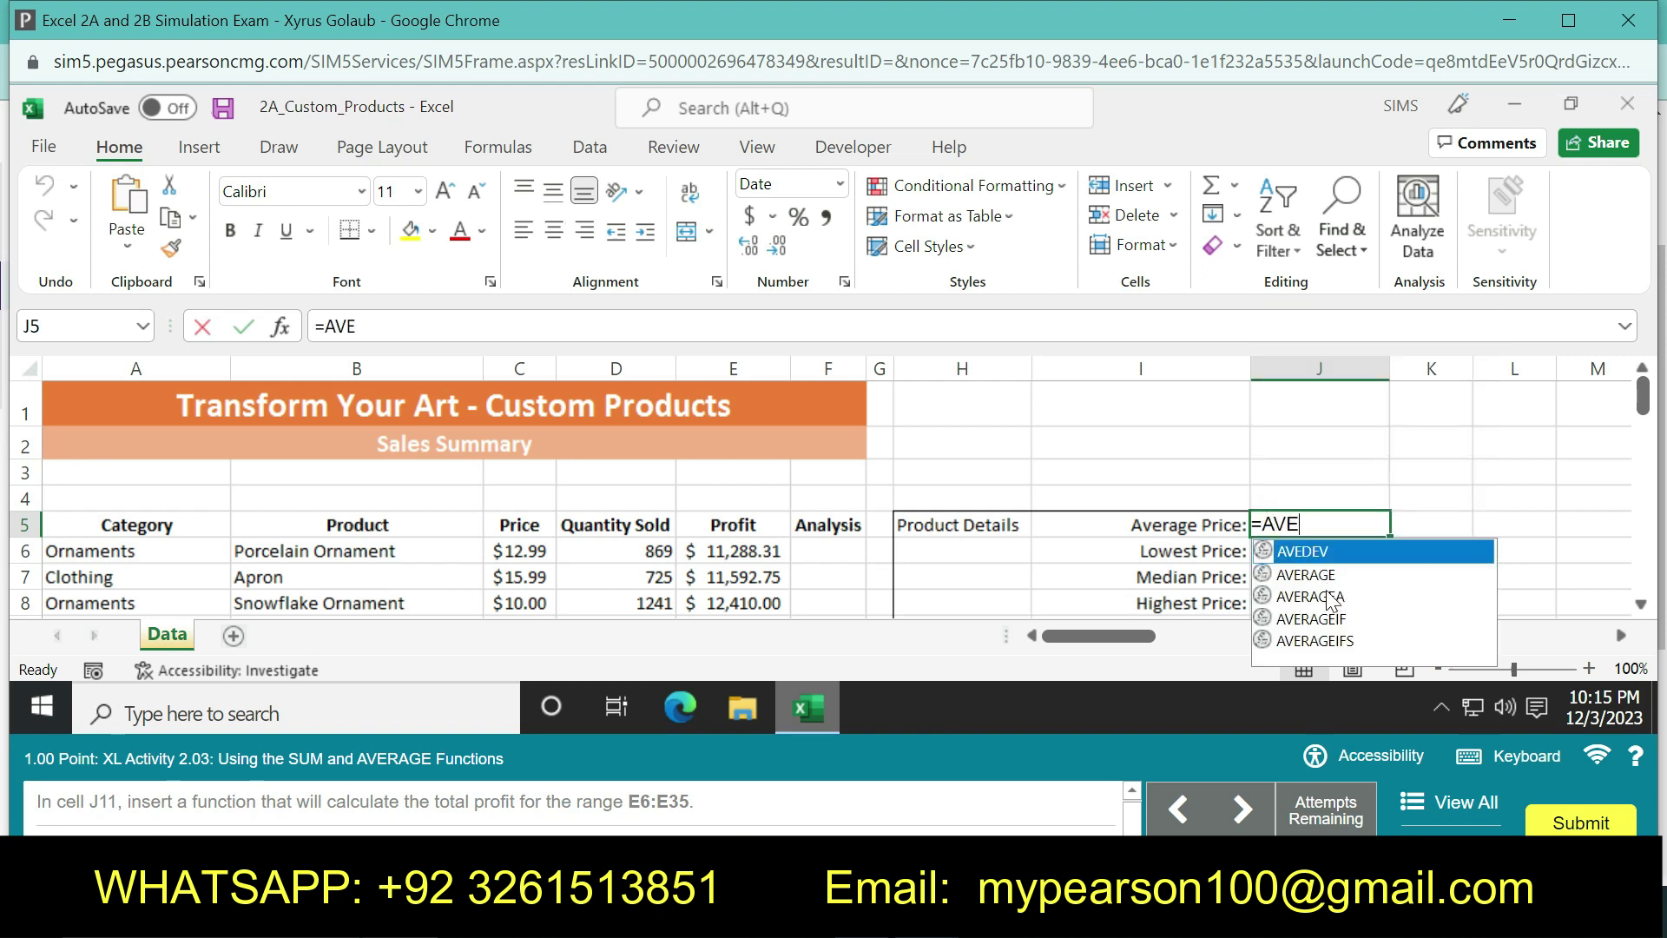
double_click(1319, 574)
type("C6:")
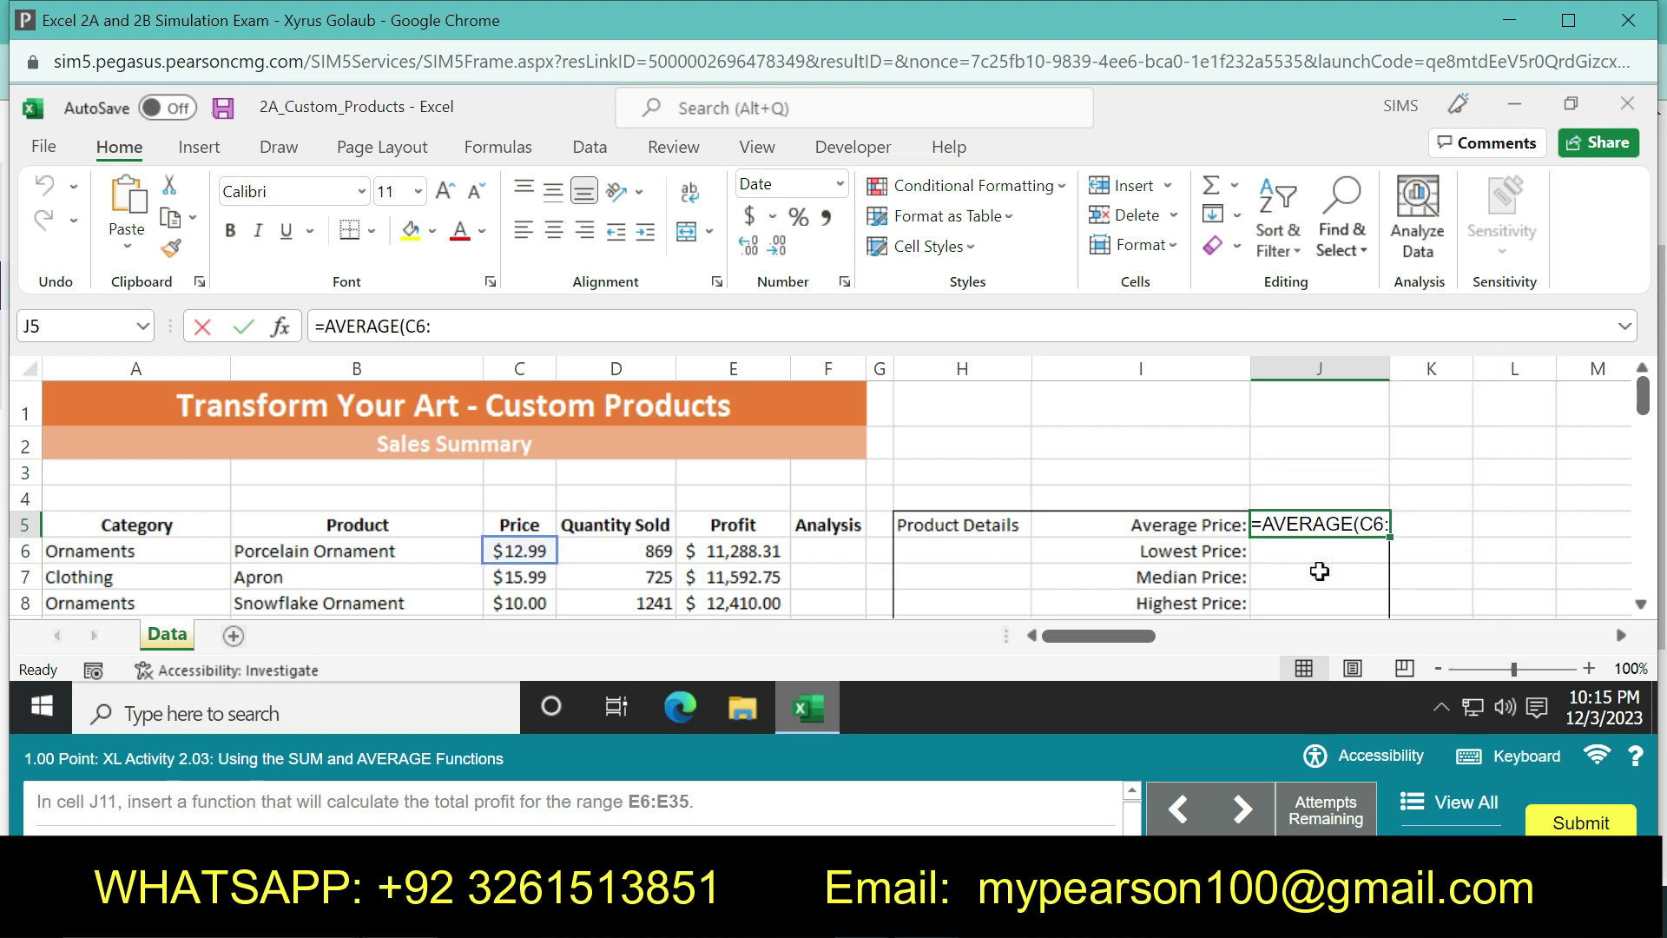
type("C35)")
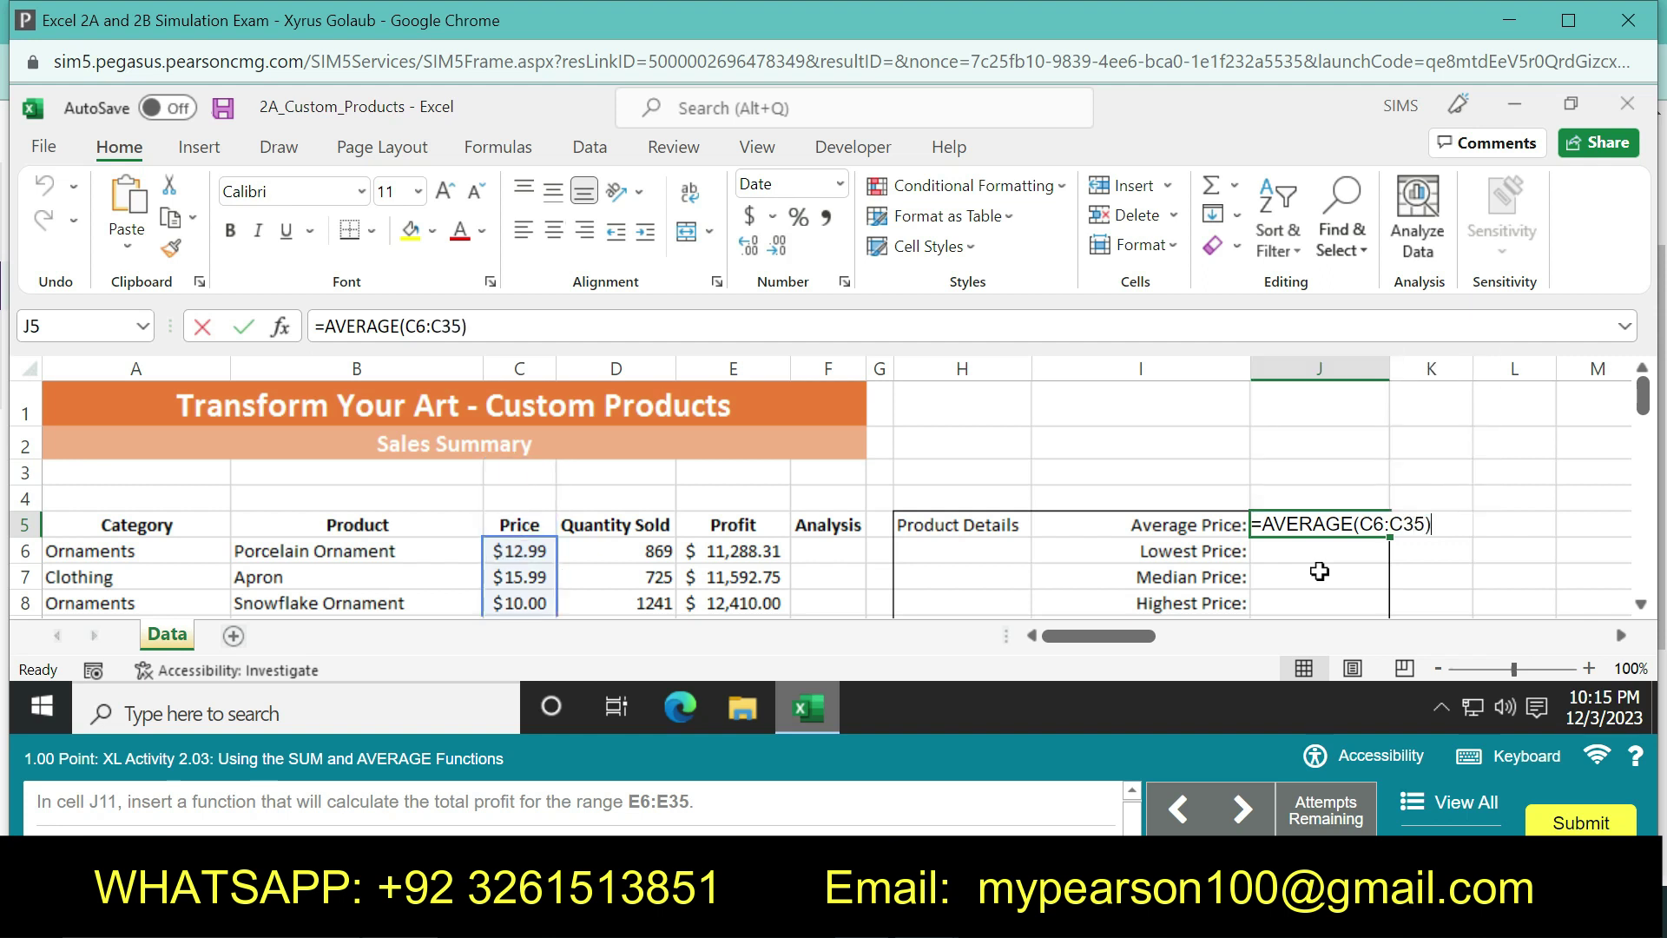
key("Return")
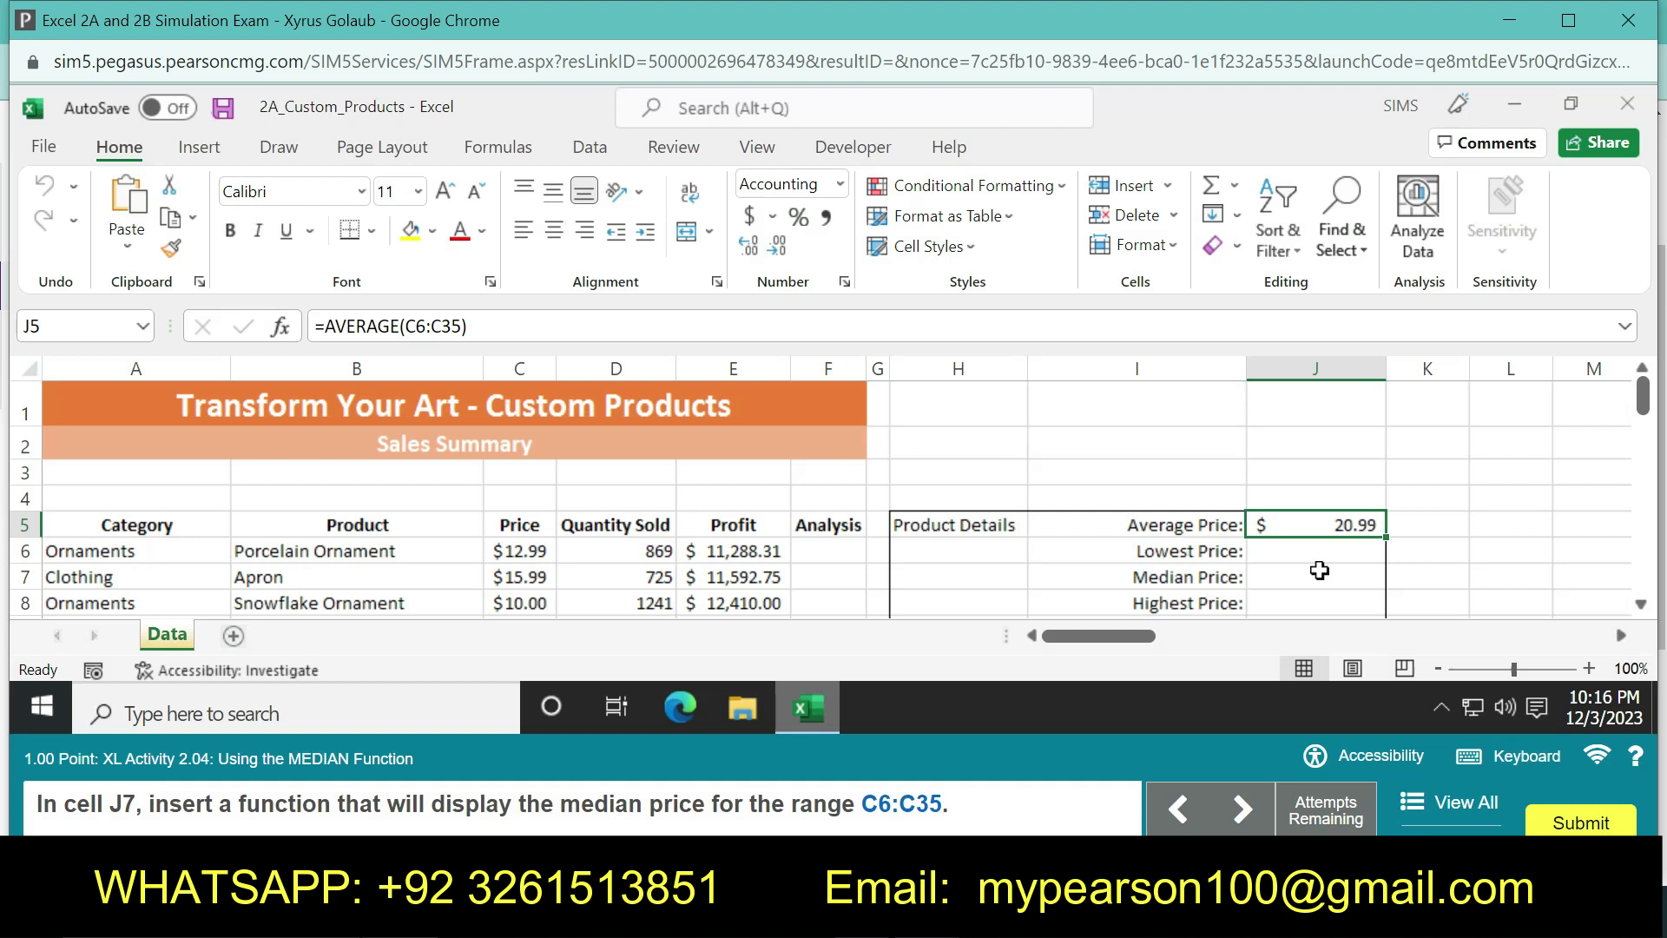
Enter =MEDIAN(C6:C35) in J7, giving a $17.00 median price
left_click(1319, 570)
left_click(1310, 551)
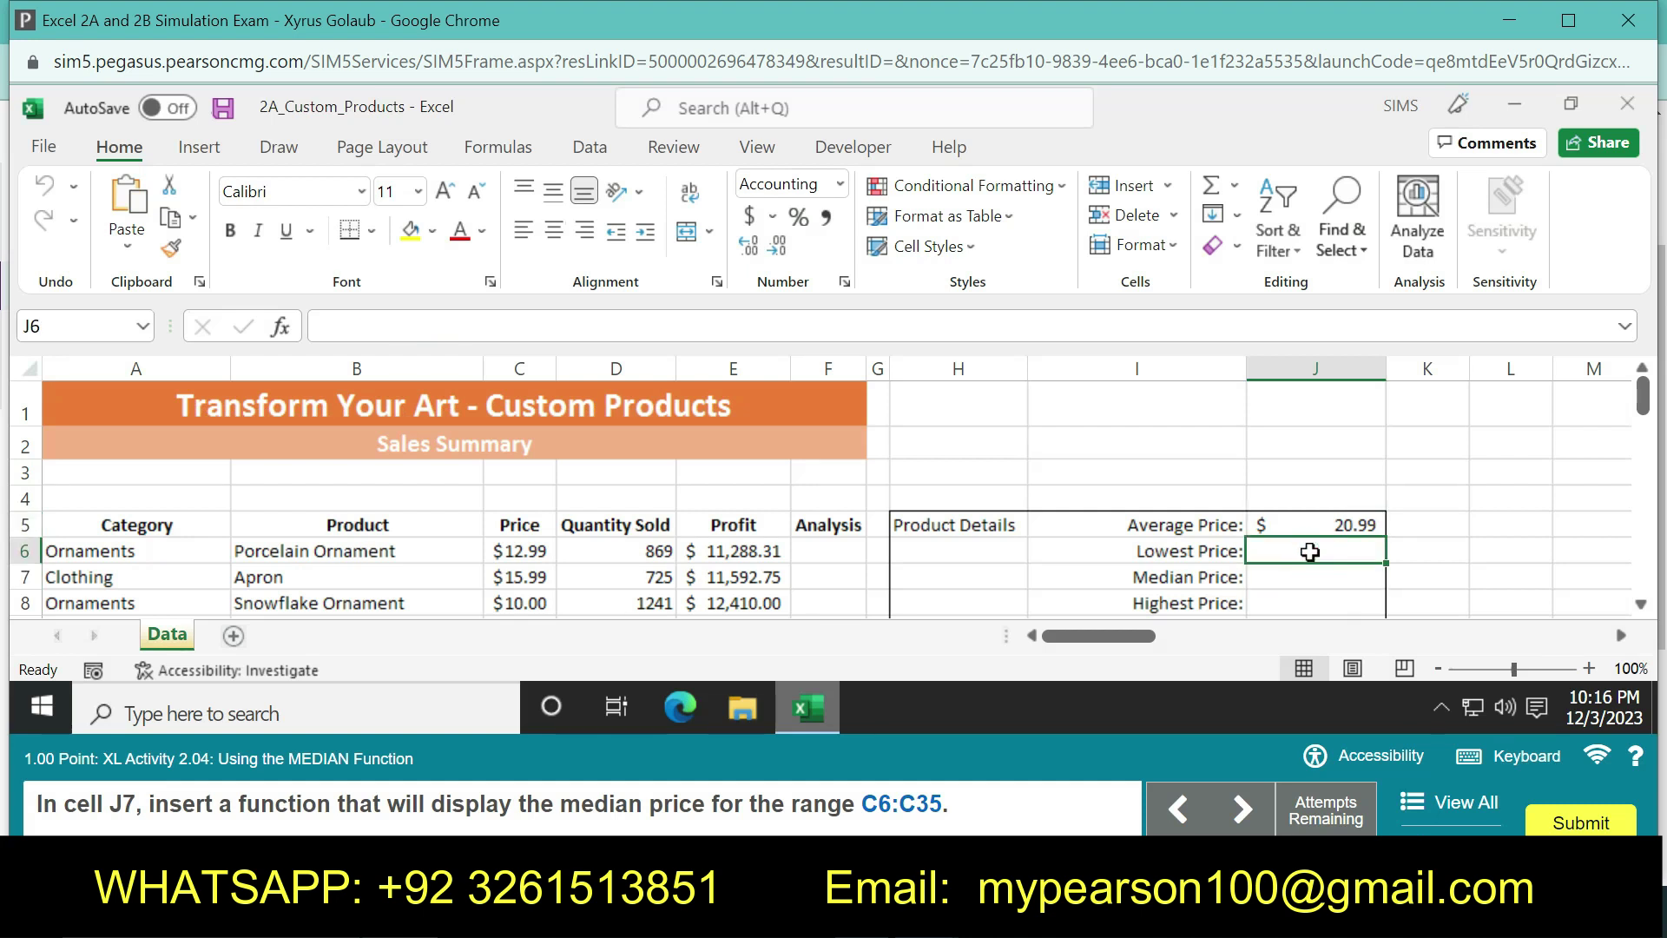
left_click(1307, 575)
type("=MED")
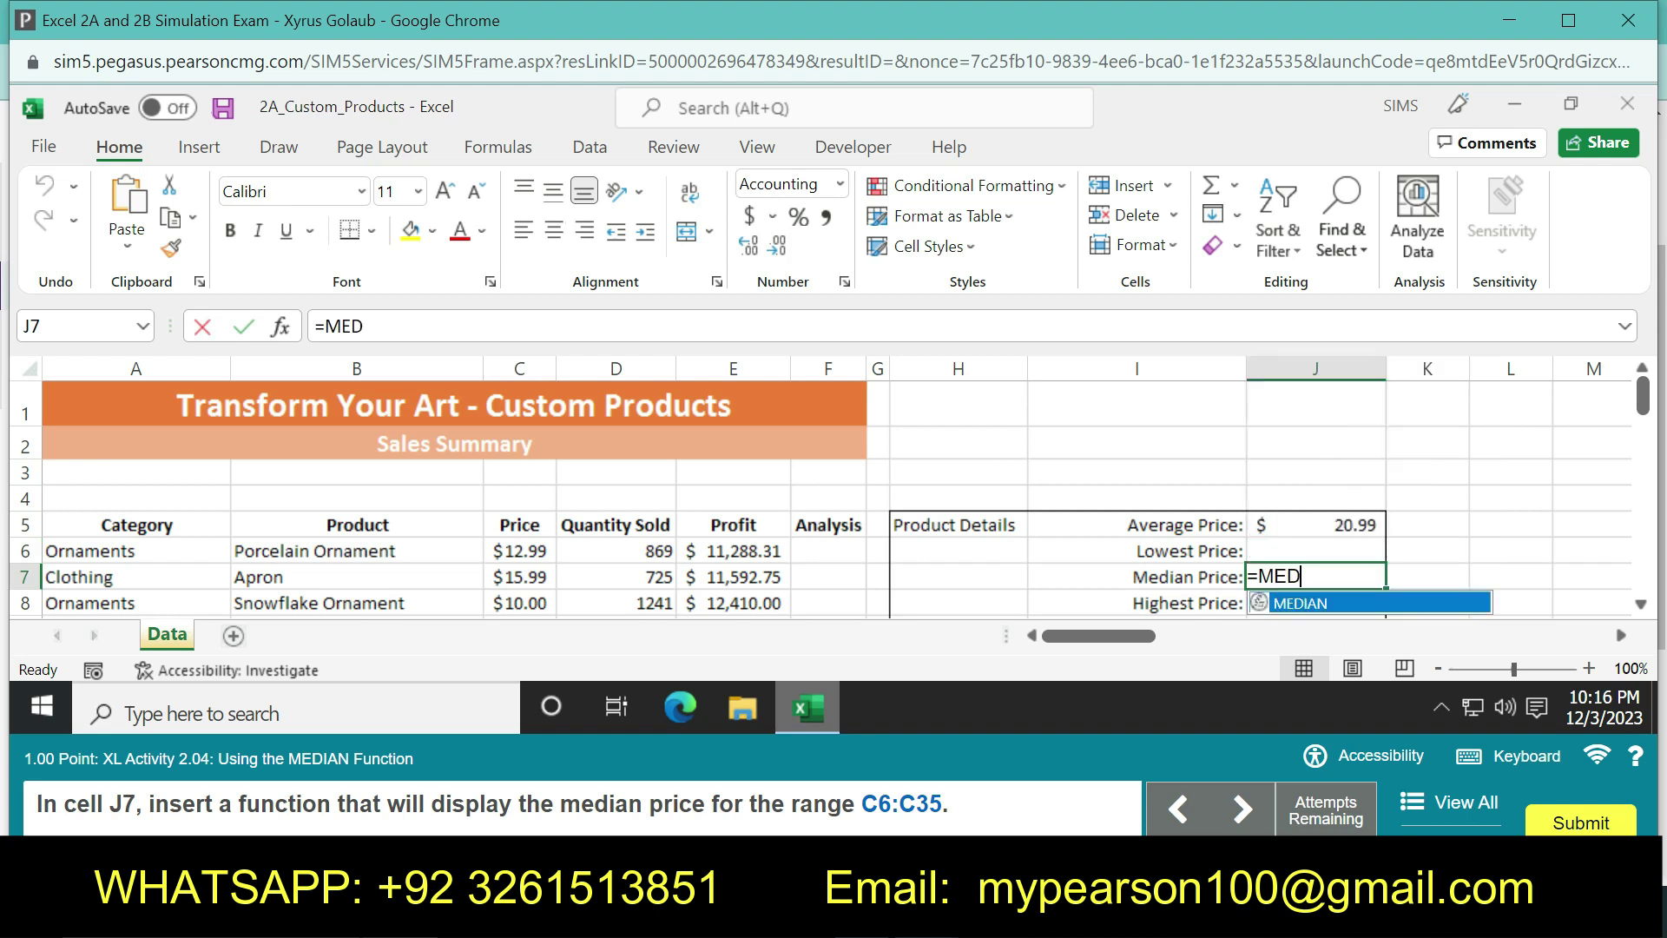
double_click(1321, 608)
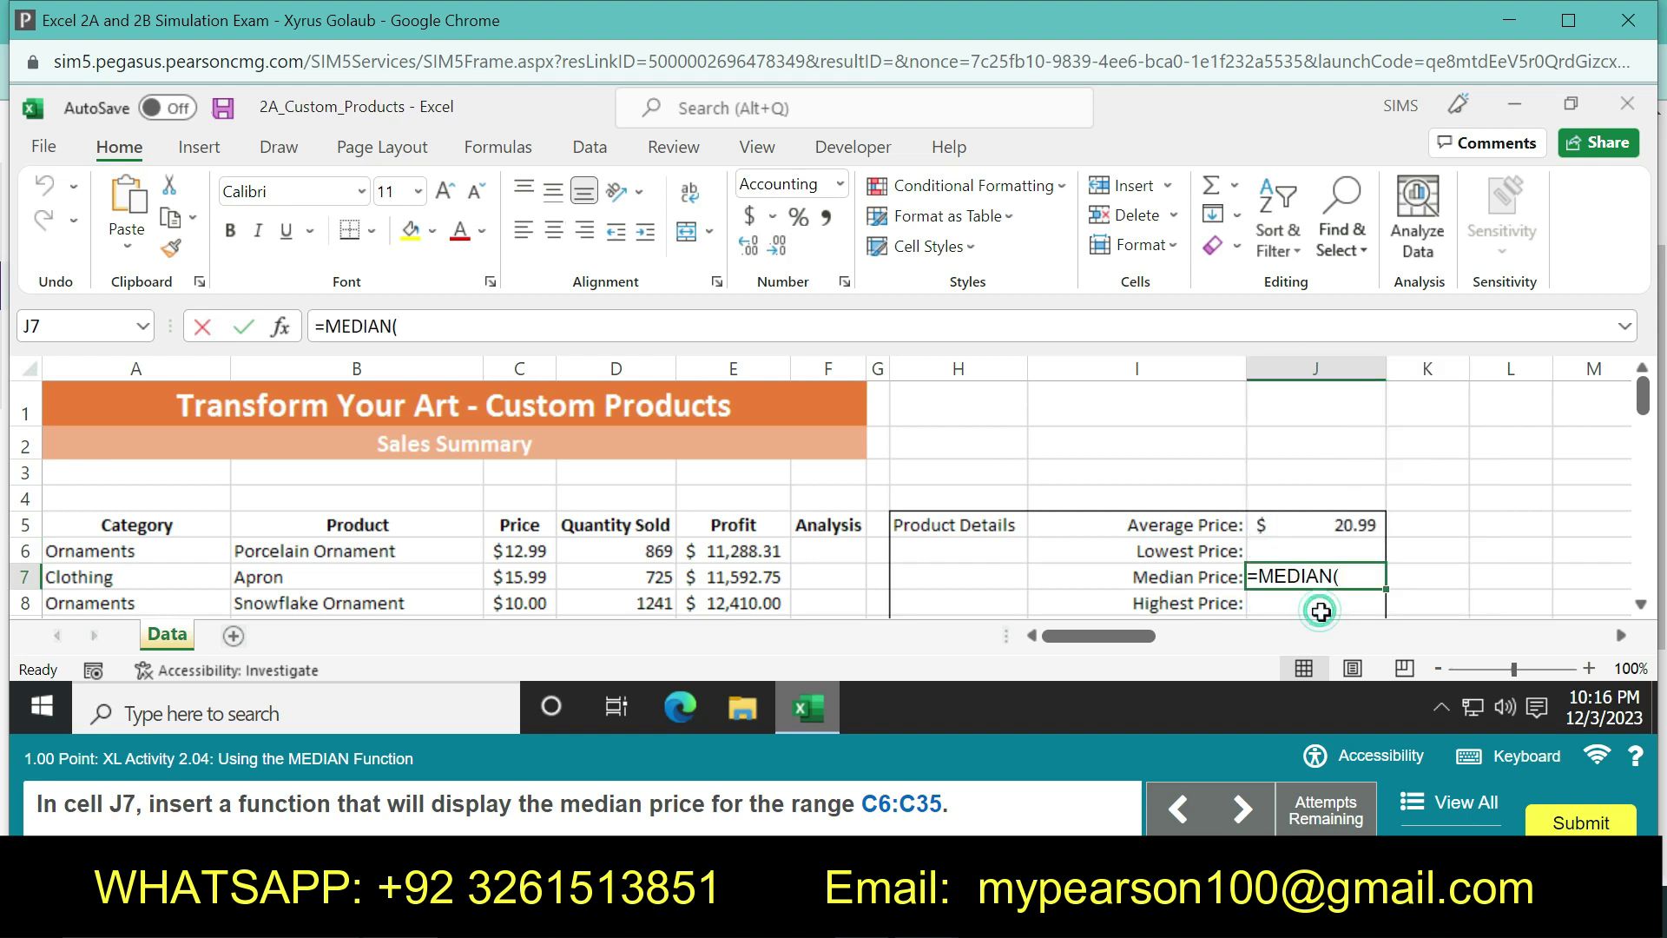
type("C6:")
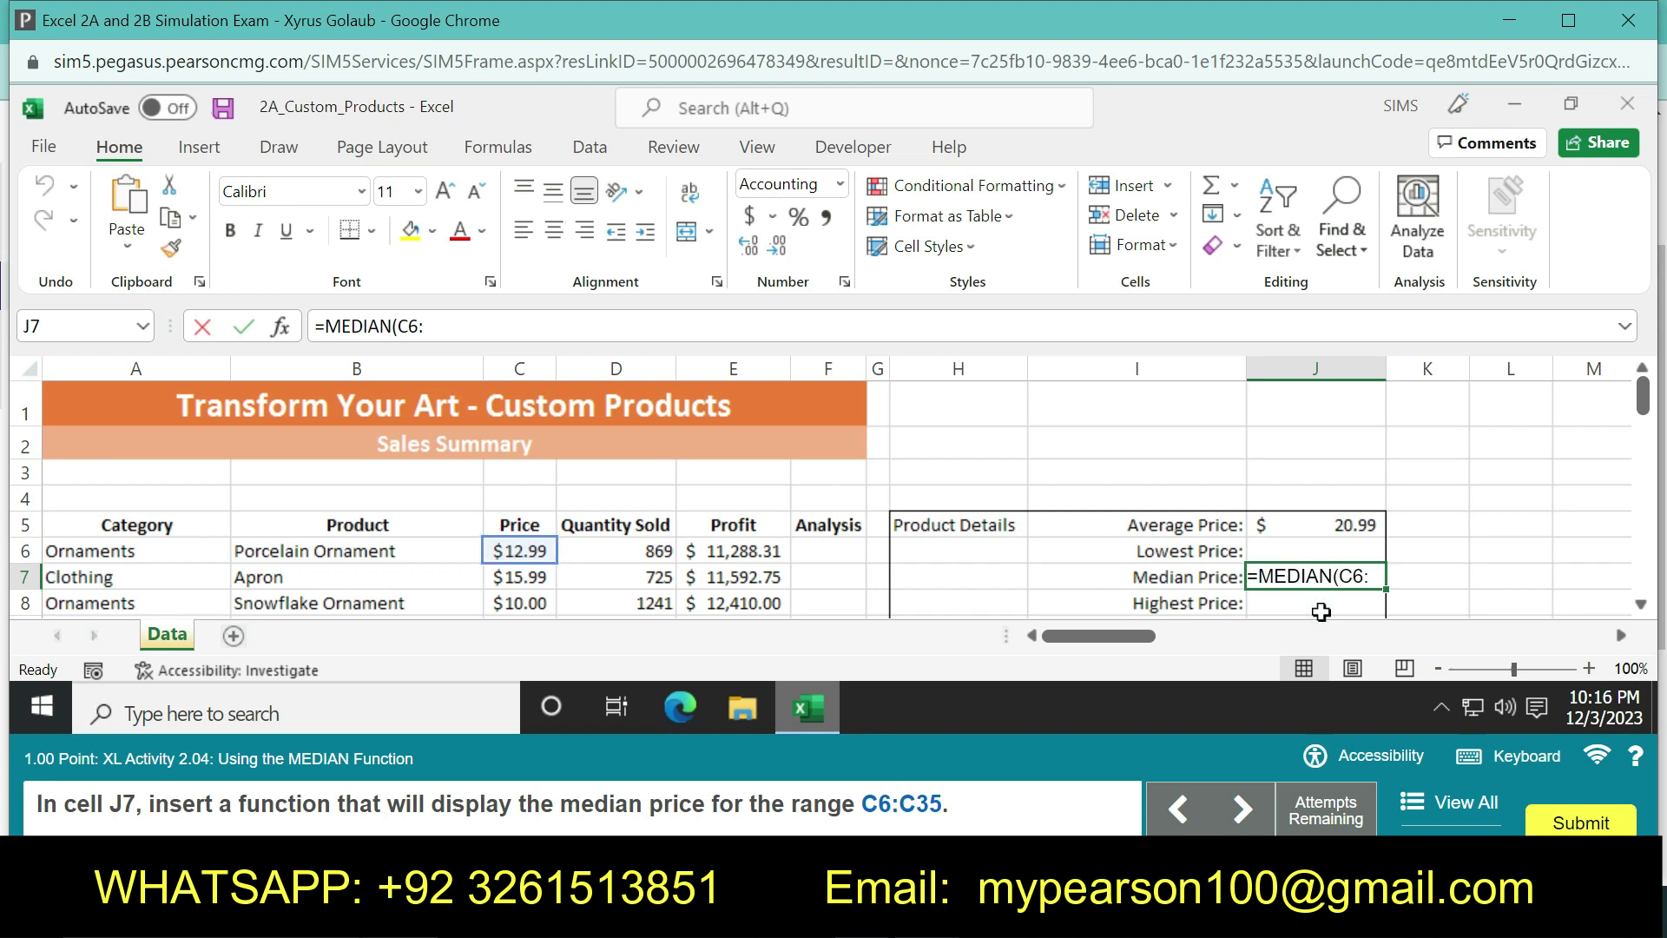
type("C35)")
key("Return")
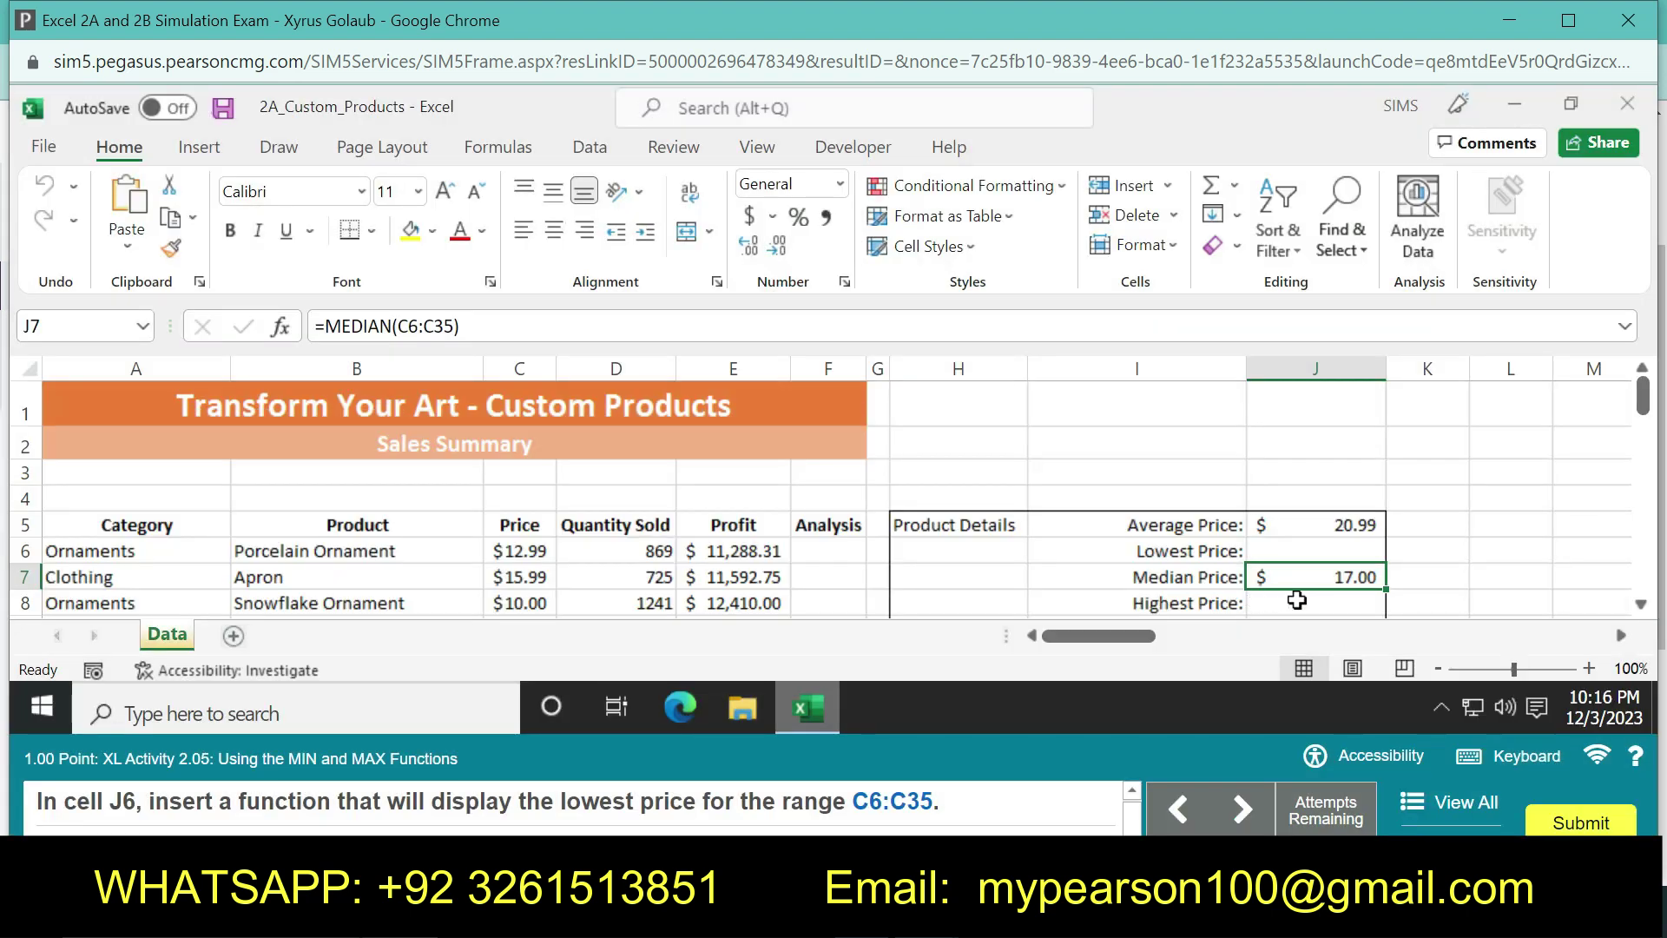
Enter =MIN(C6:C35) in J6 for the $7.99 lowest price
left_click(1298, 597)
left_click(1289, 552)
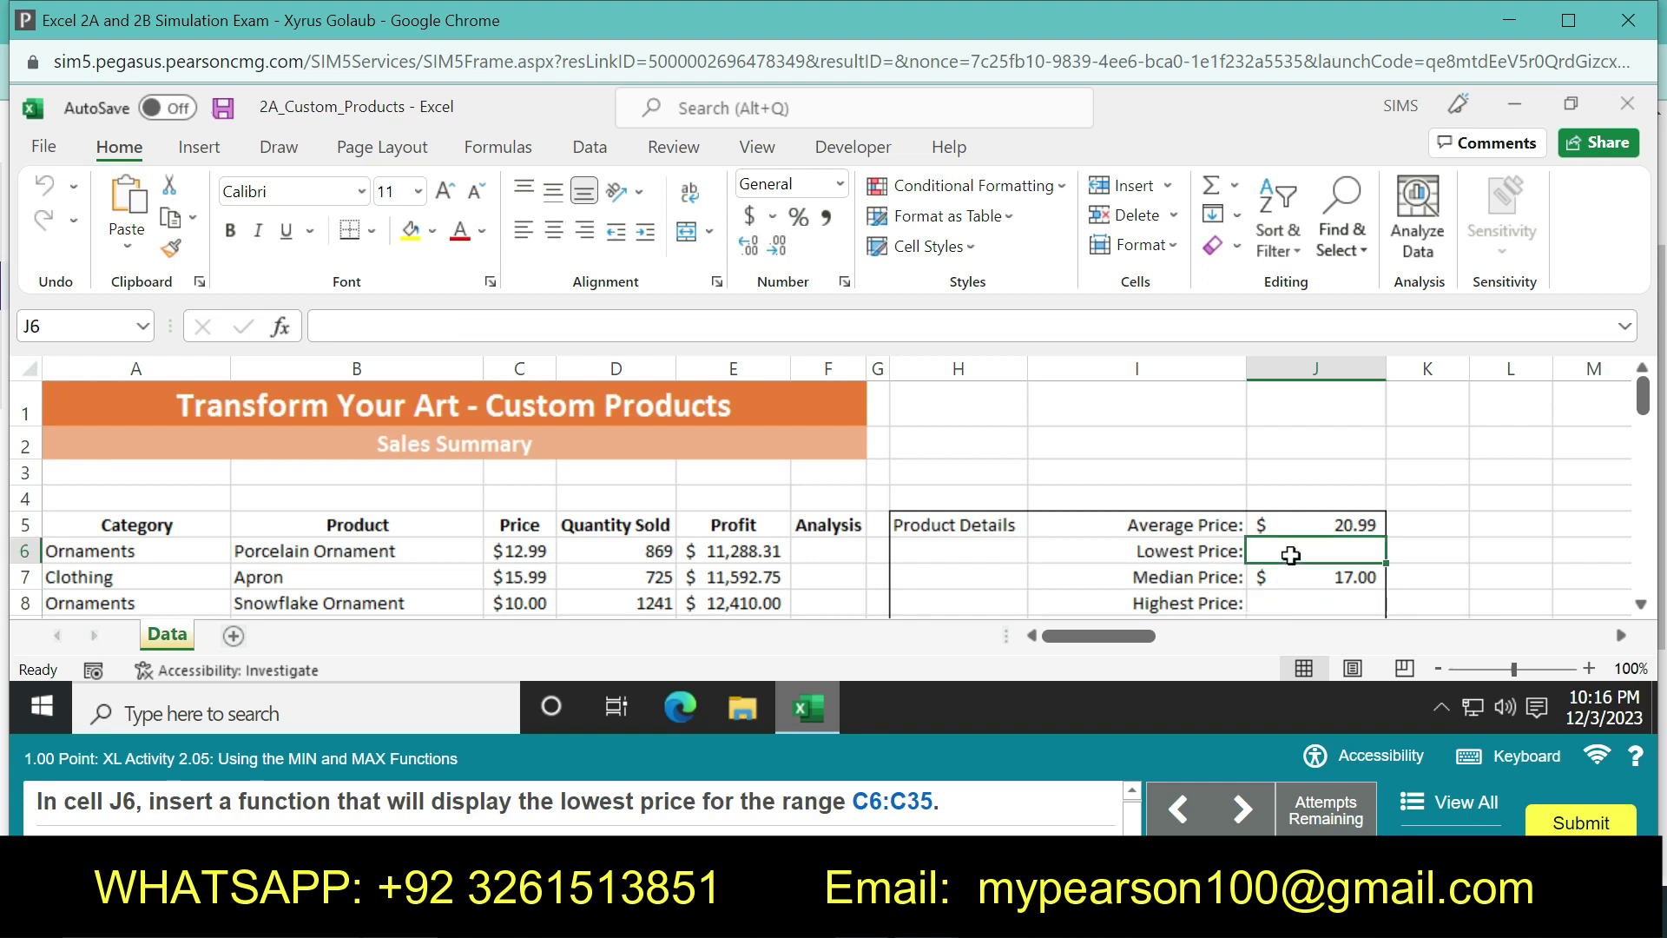
type("=MI")
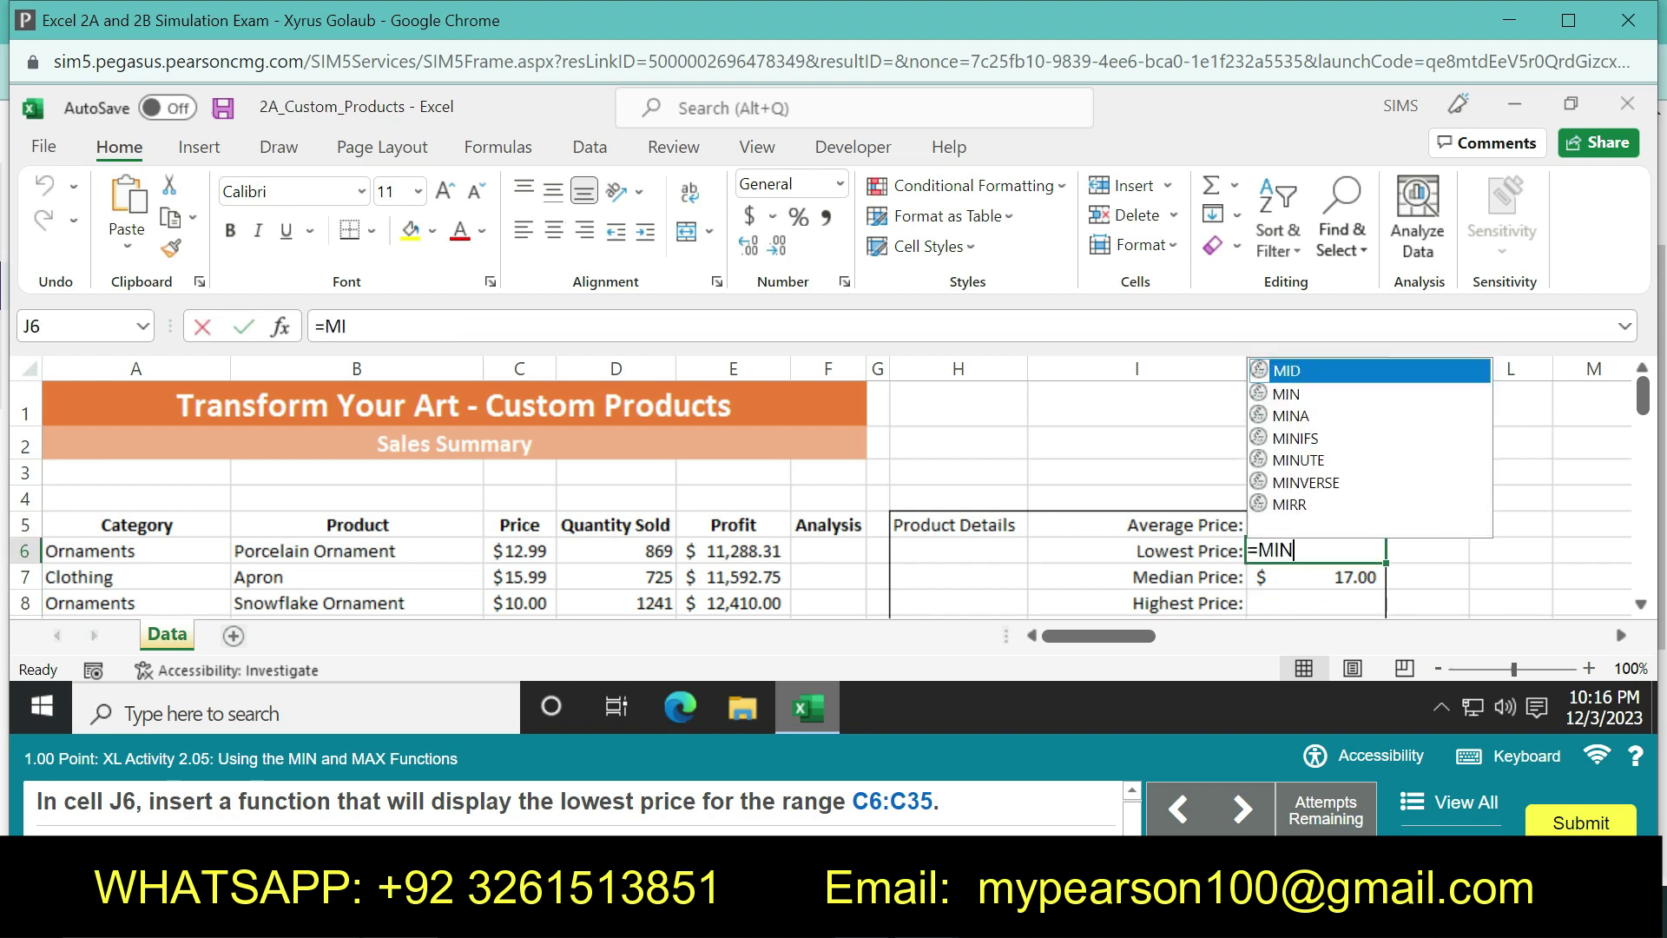
type("N")
double_click(1306, 423)
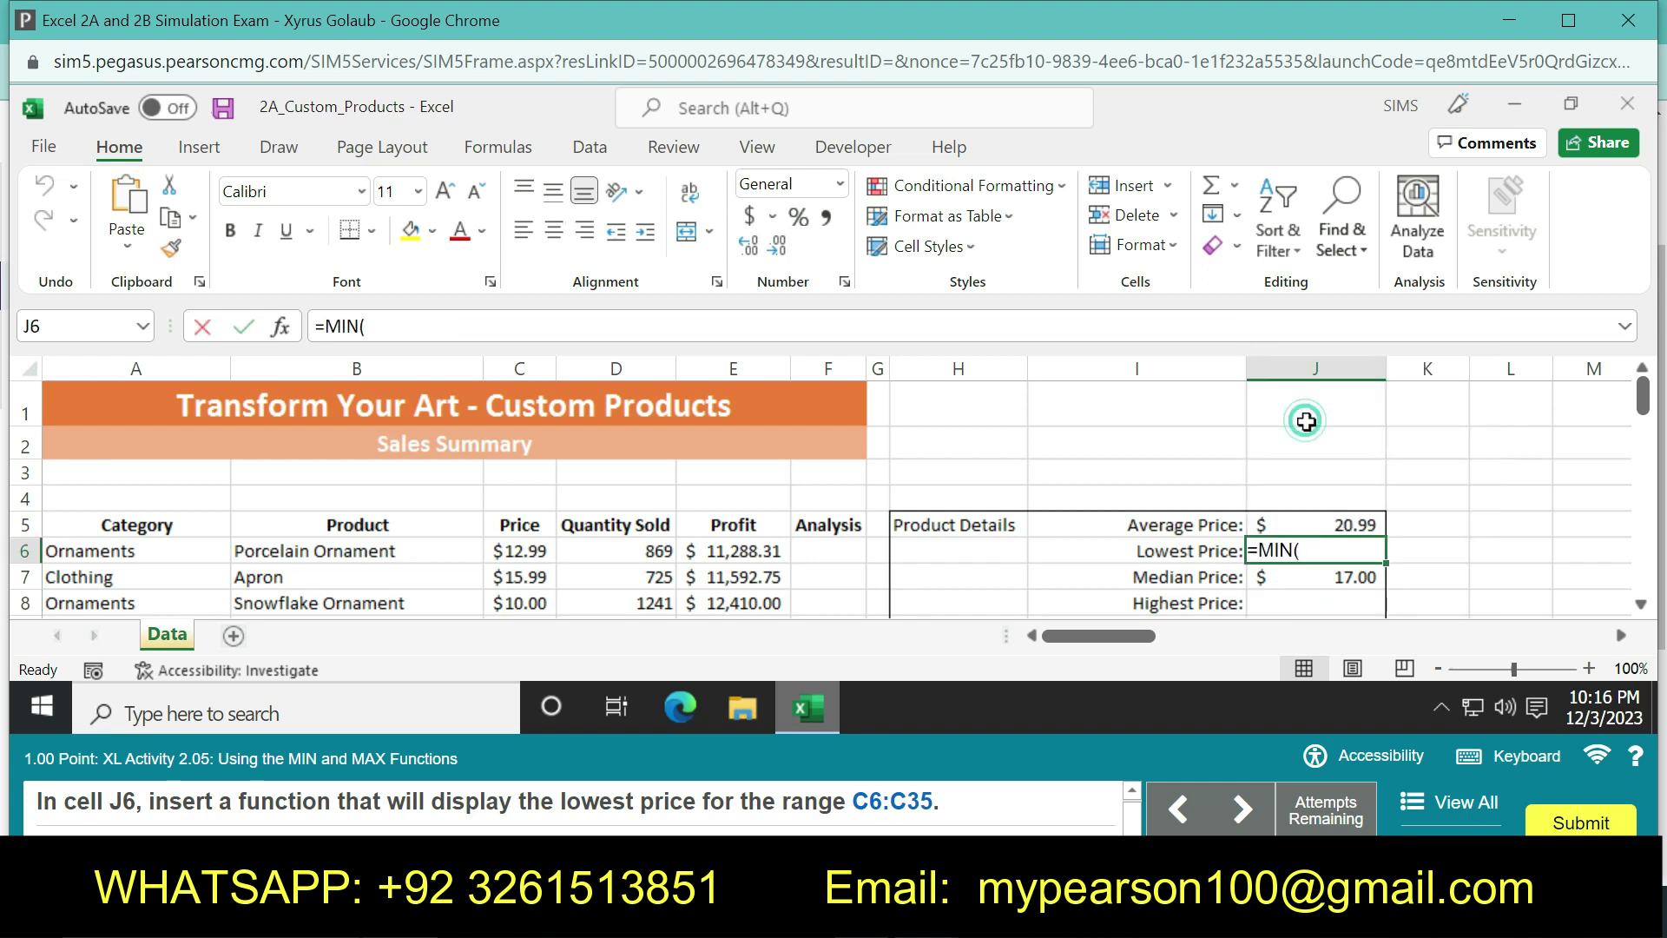
type("C6:")
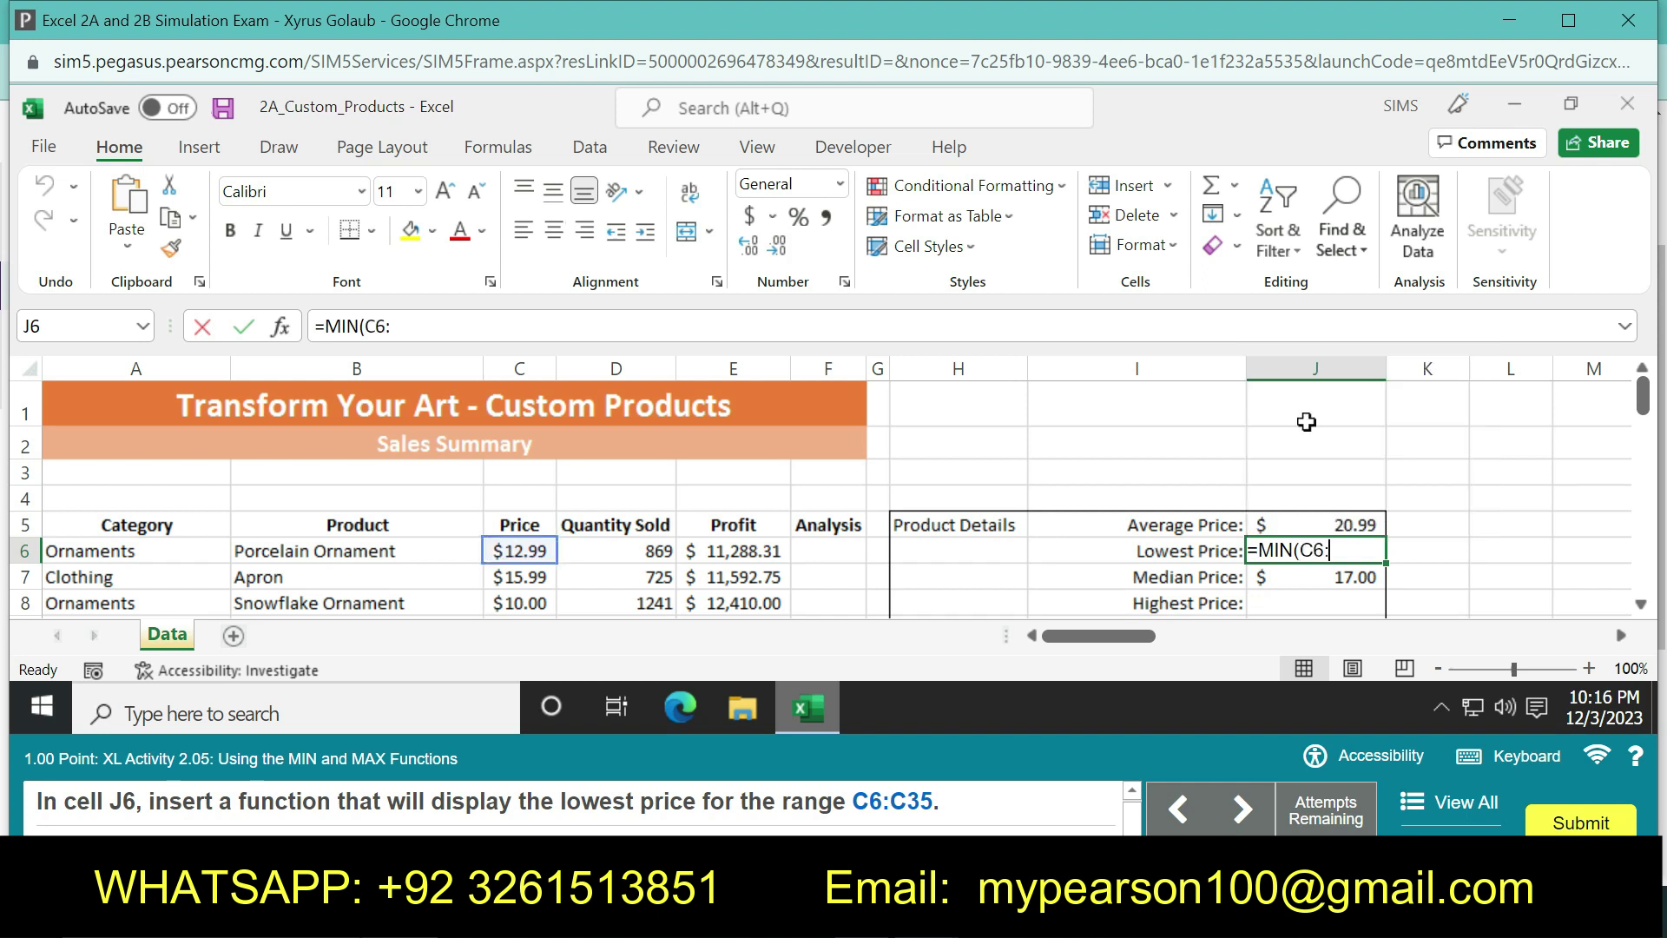
type("C35")
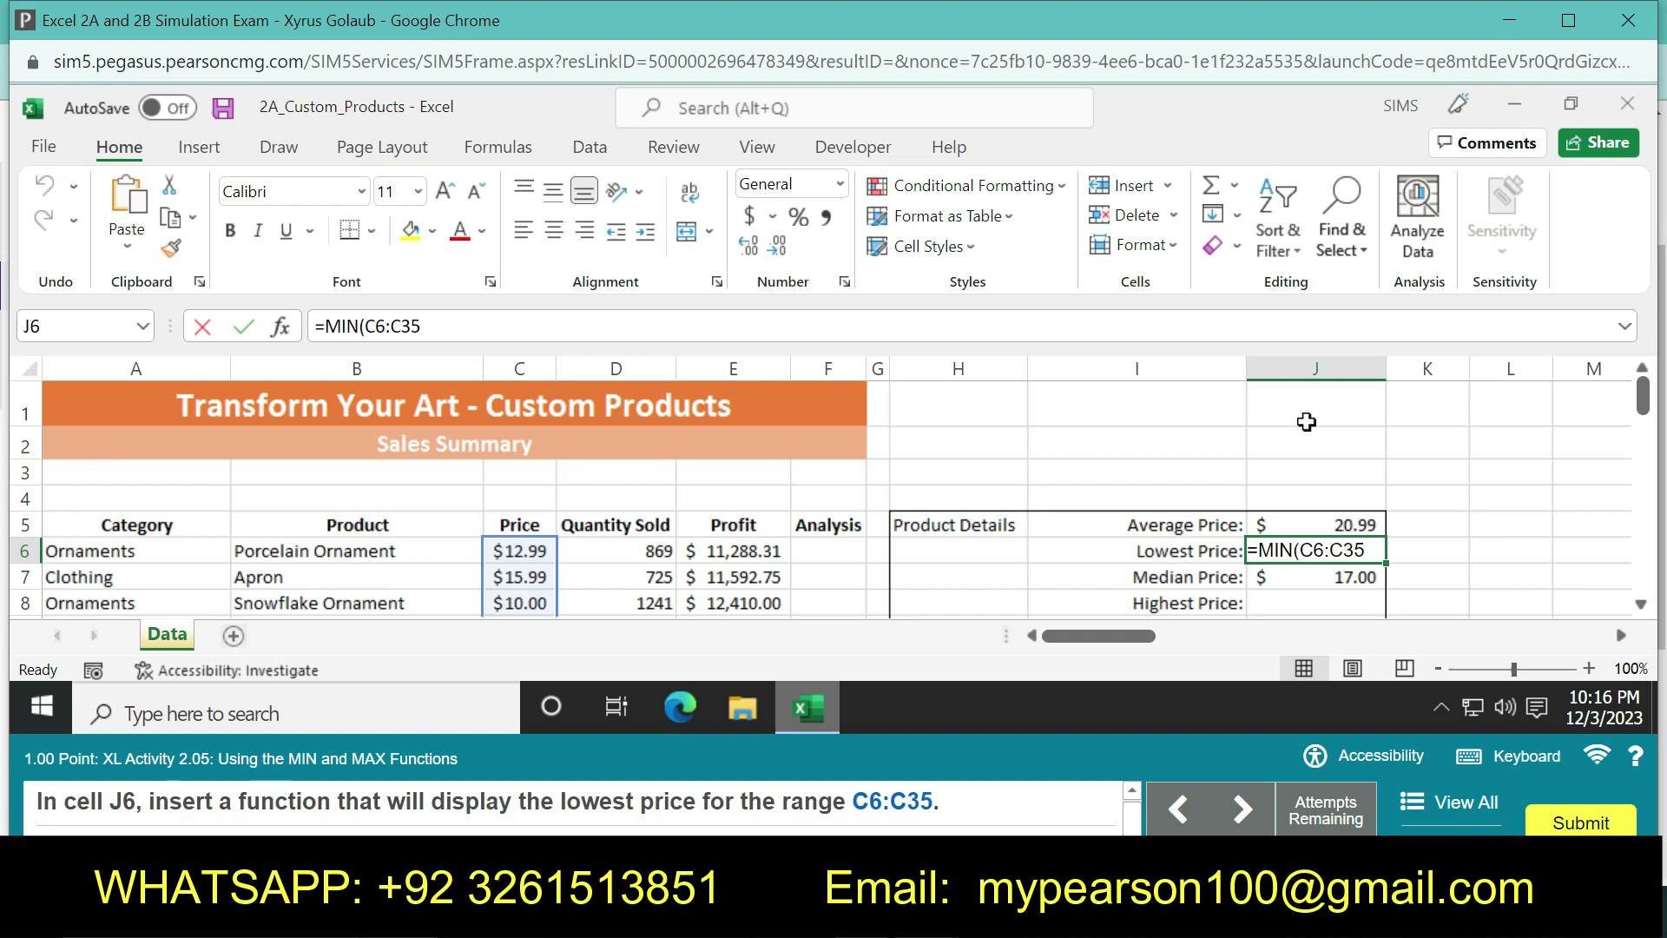
key("Return")
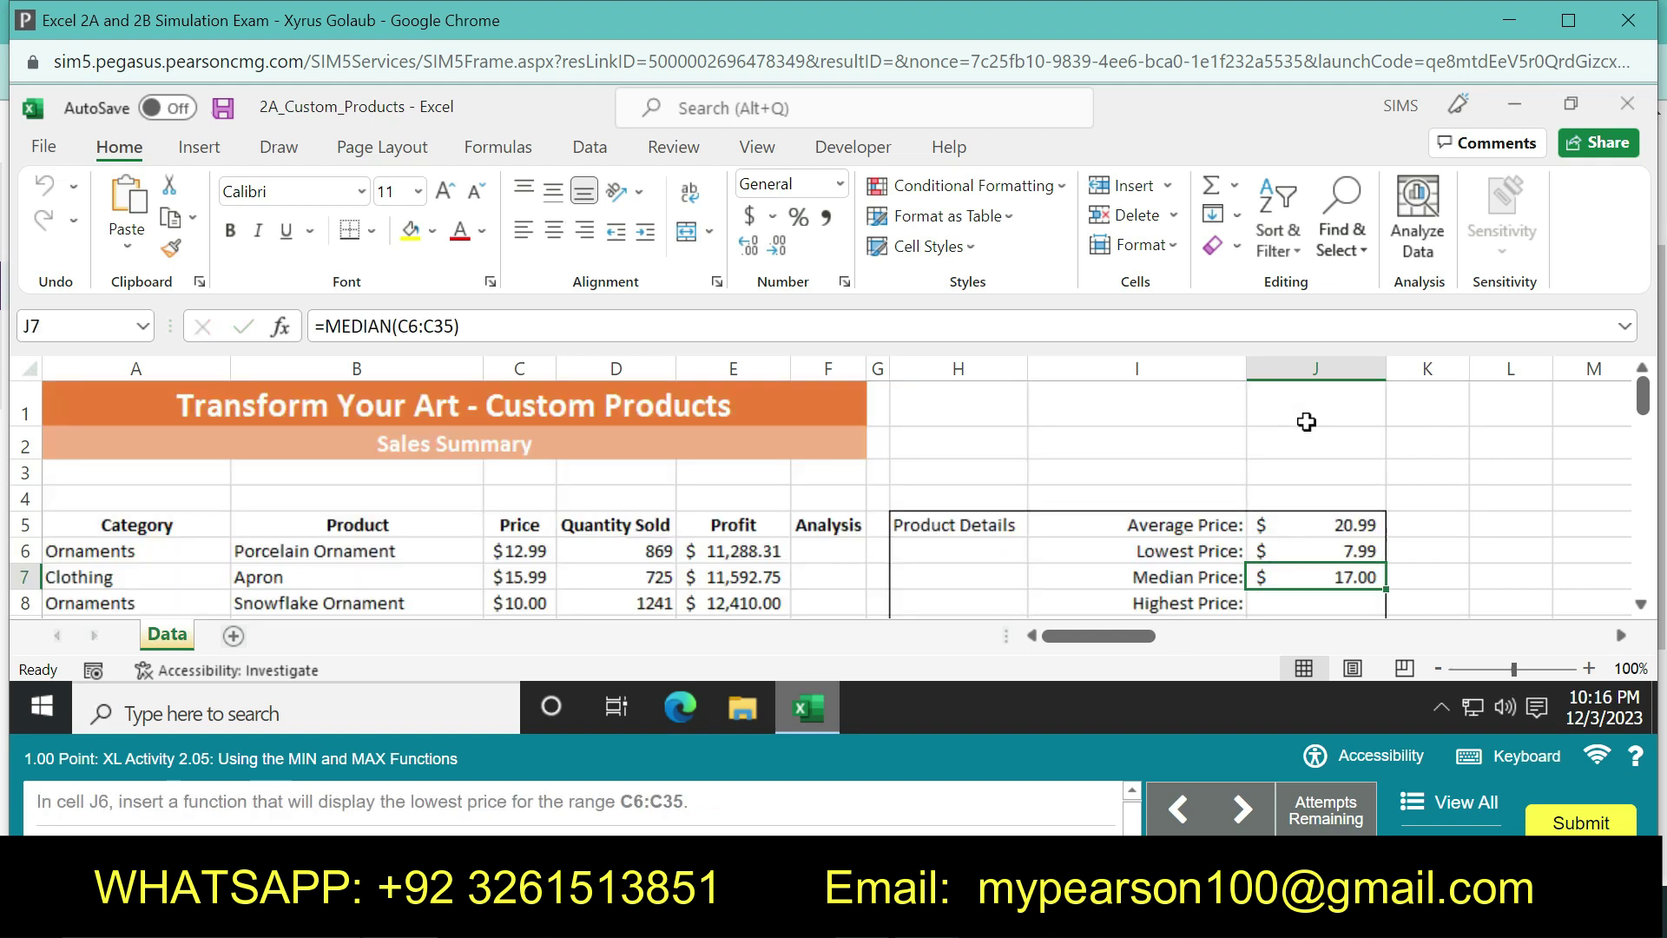
Enter =MAX(C6:C35) in J8 for the $85.00 highest price
left_click(1285, 603)
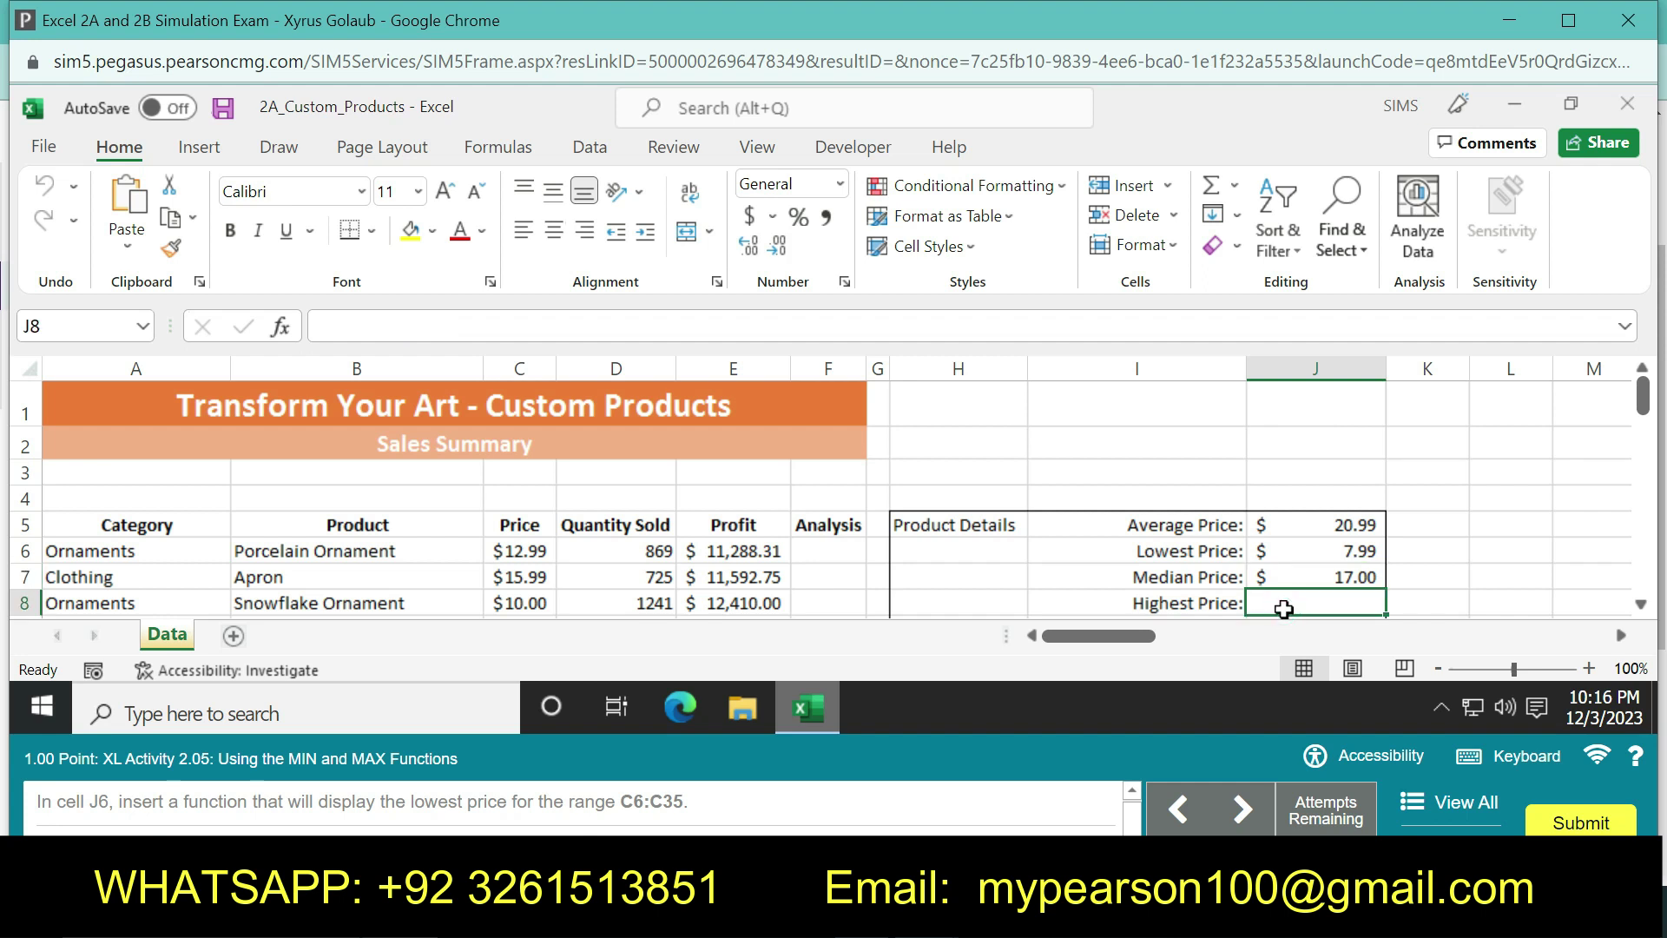
type("=MAX")
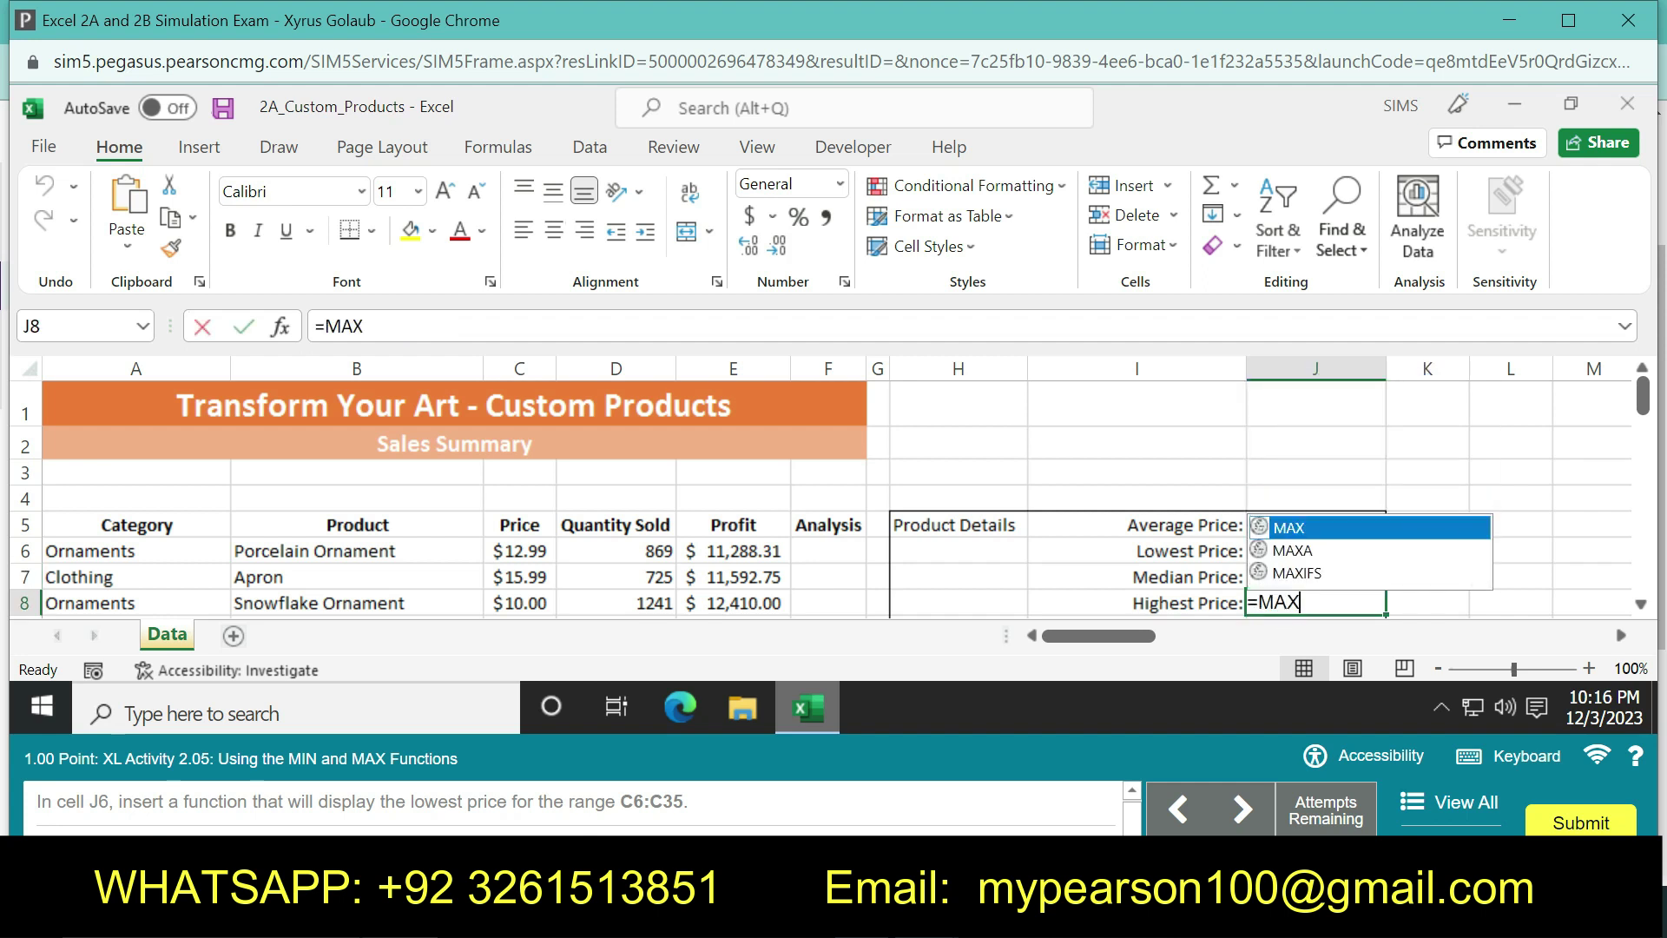
type("(")
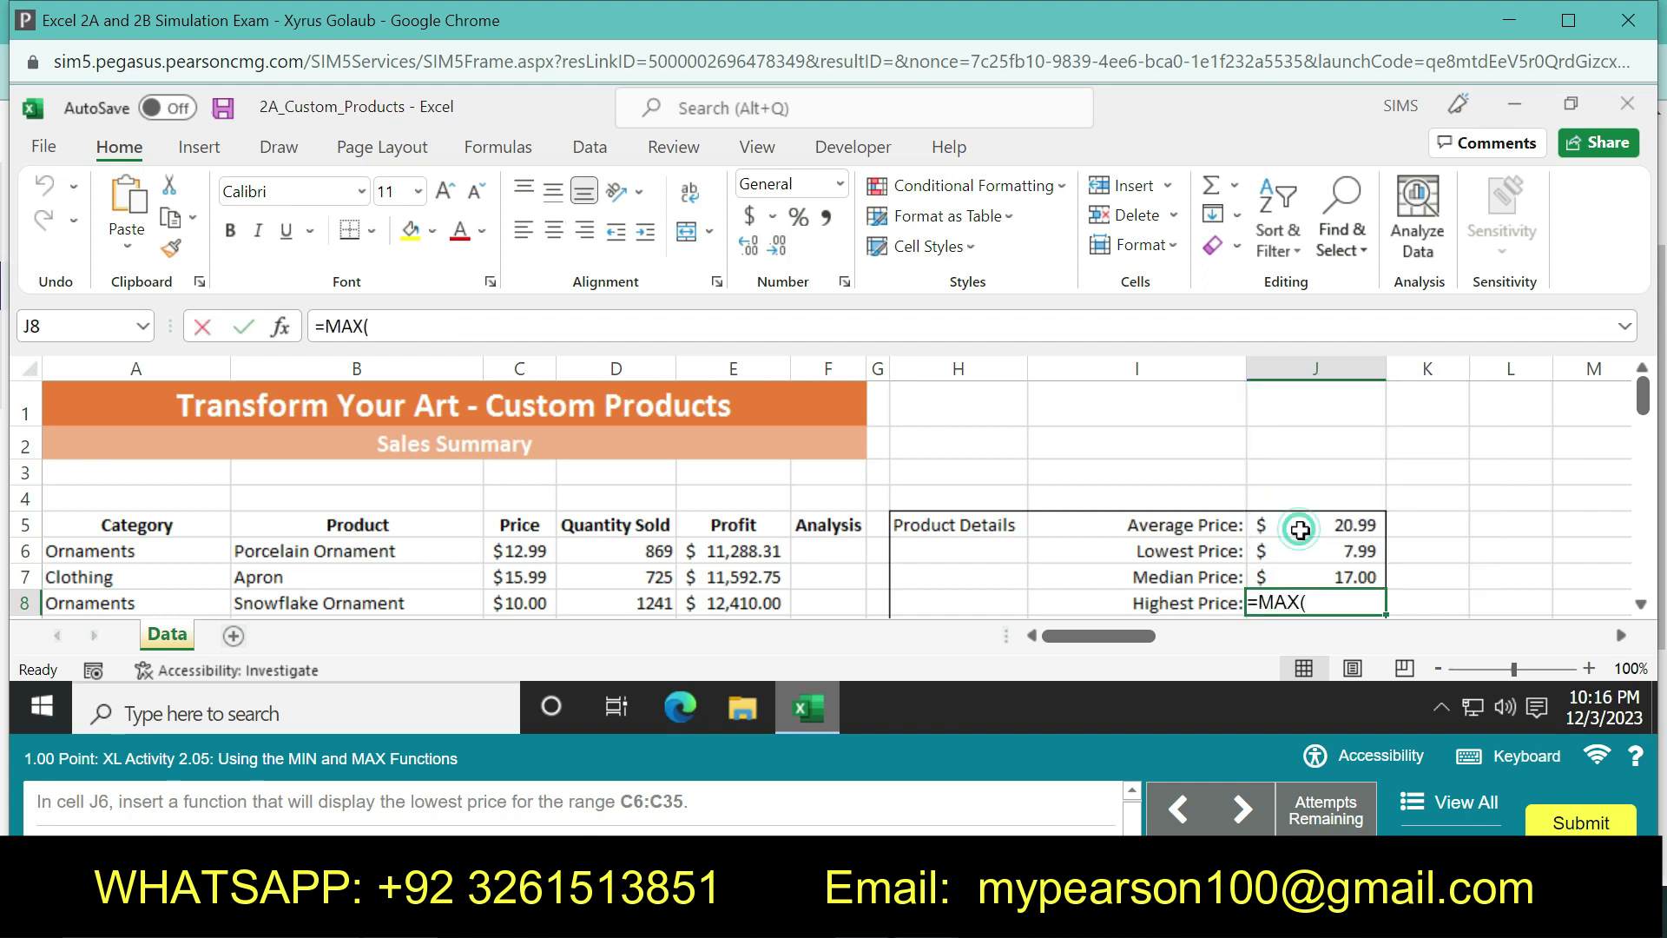
type("C6:")
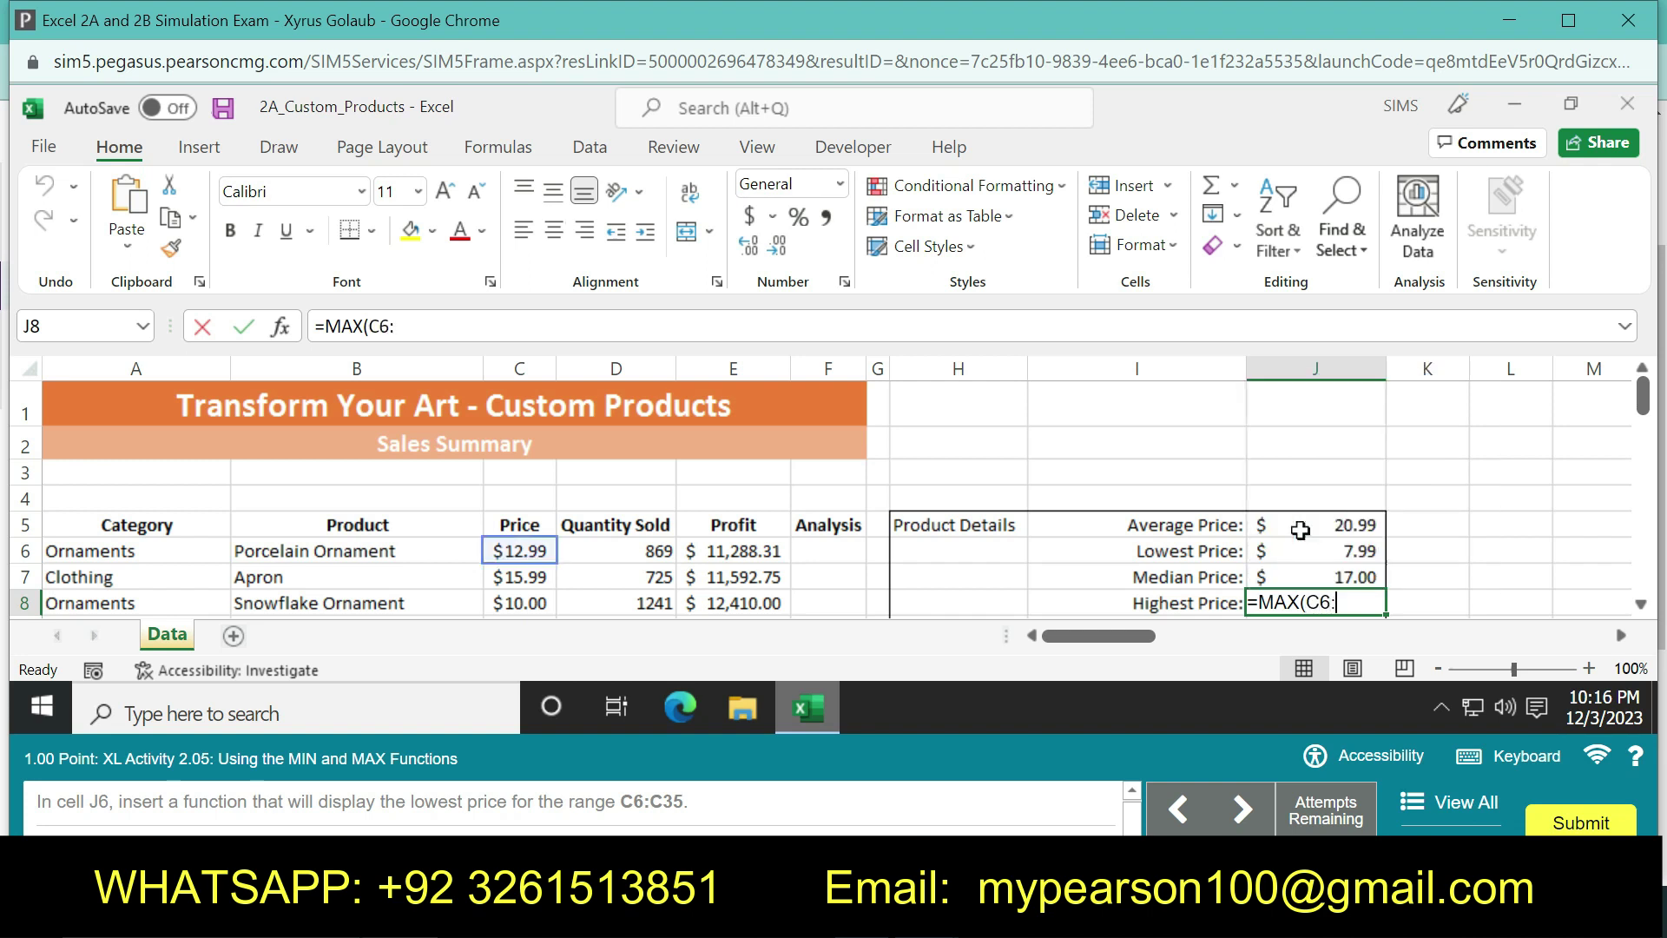
type("C35")
key("Return")
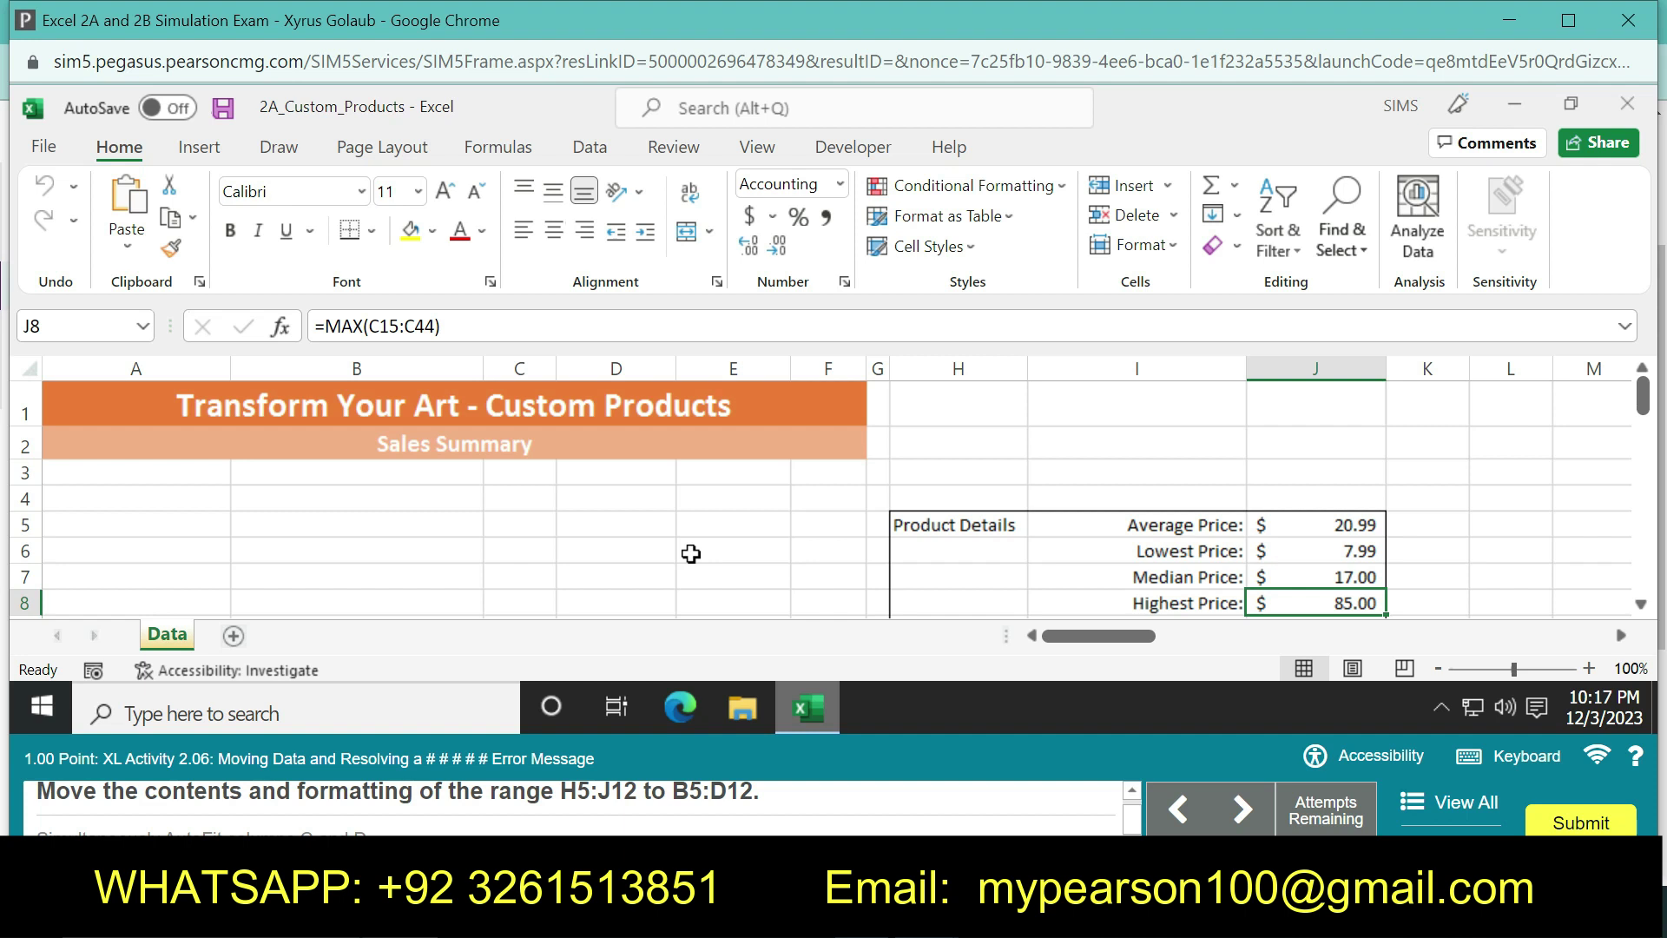
Select the Product Details range H5:J12 by entering it in the Name Box
left_click(74, 328)
key("BackSpace")
type("H5:")
type("J12")
key("Return")
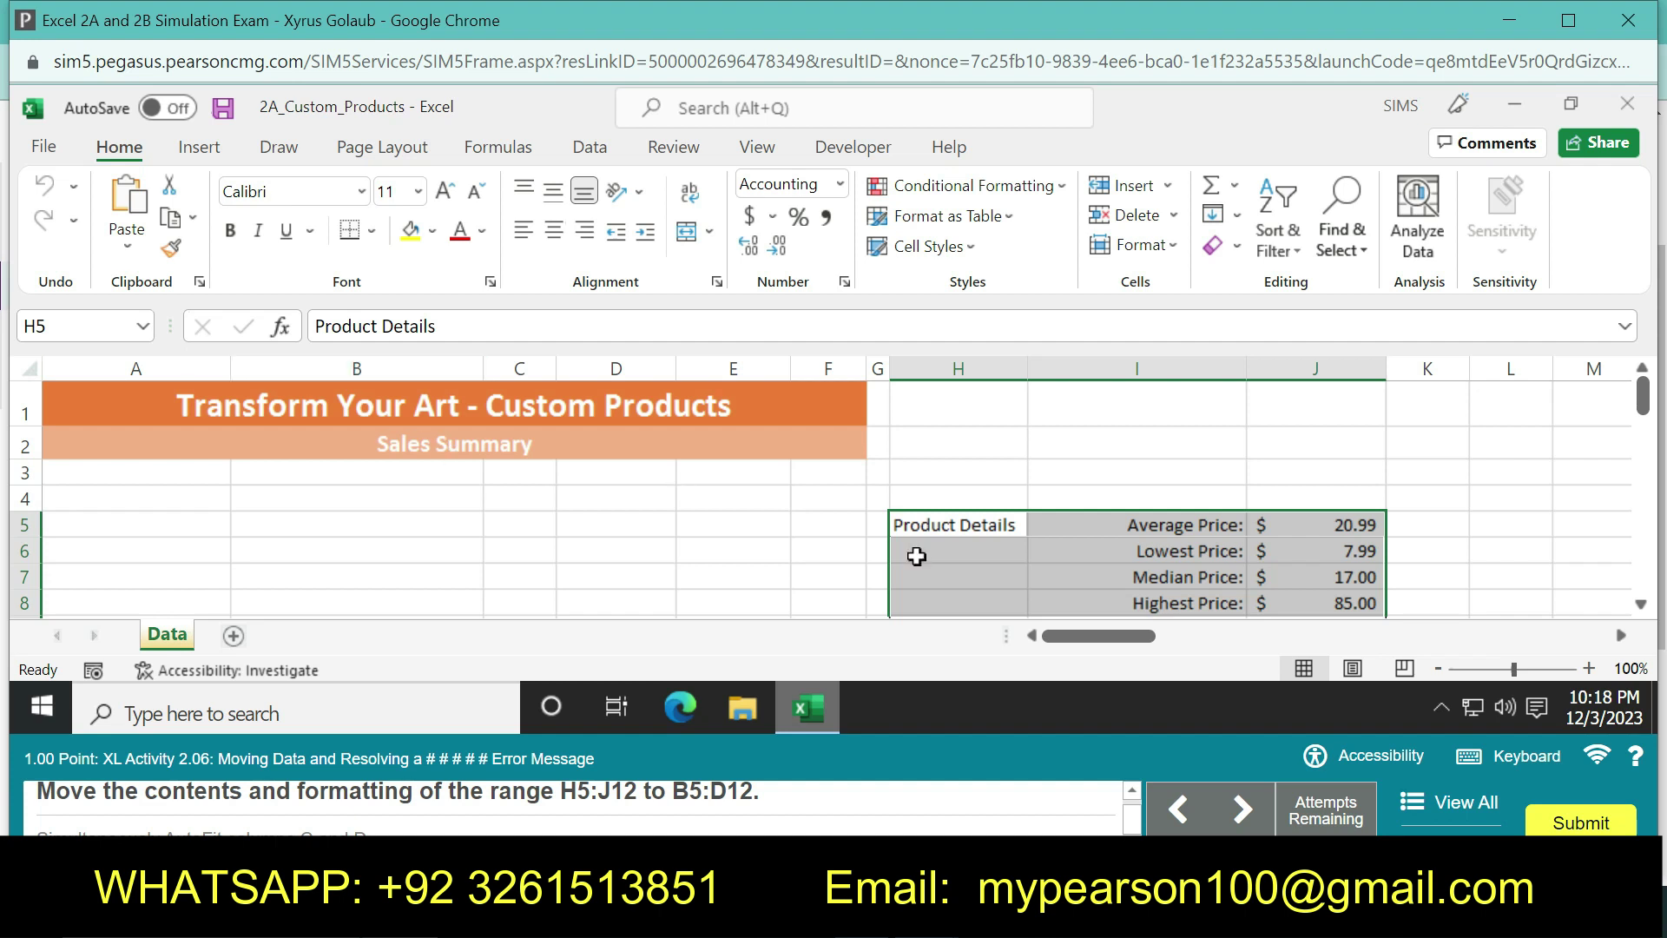
Reselect H5:J12 and drag the Product Details block to B5:D12
left_click_drag(932, 548, 751, 557)
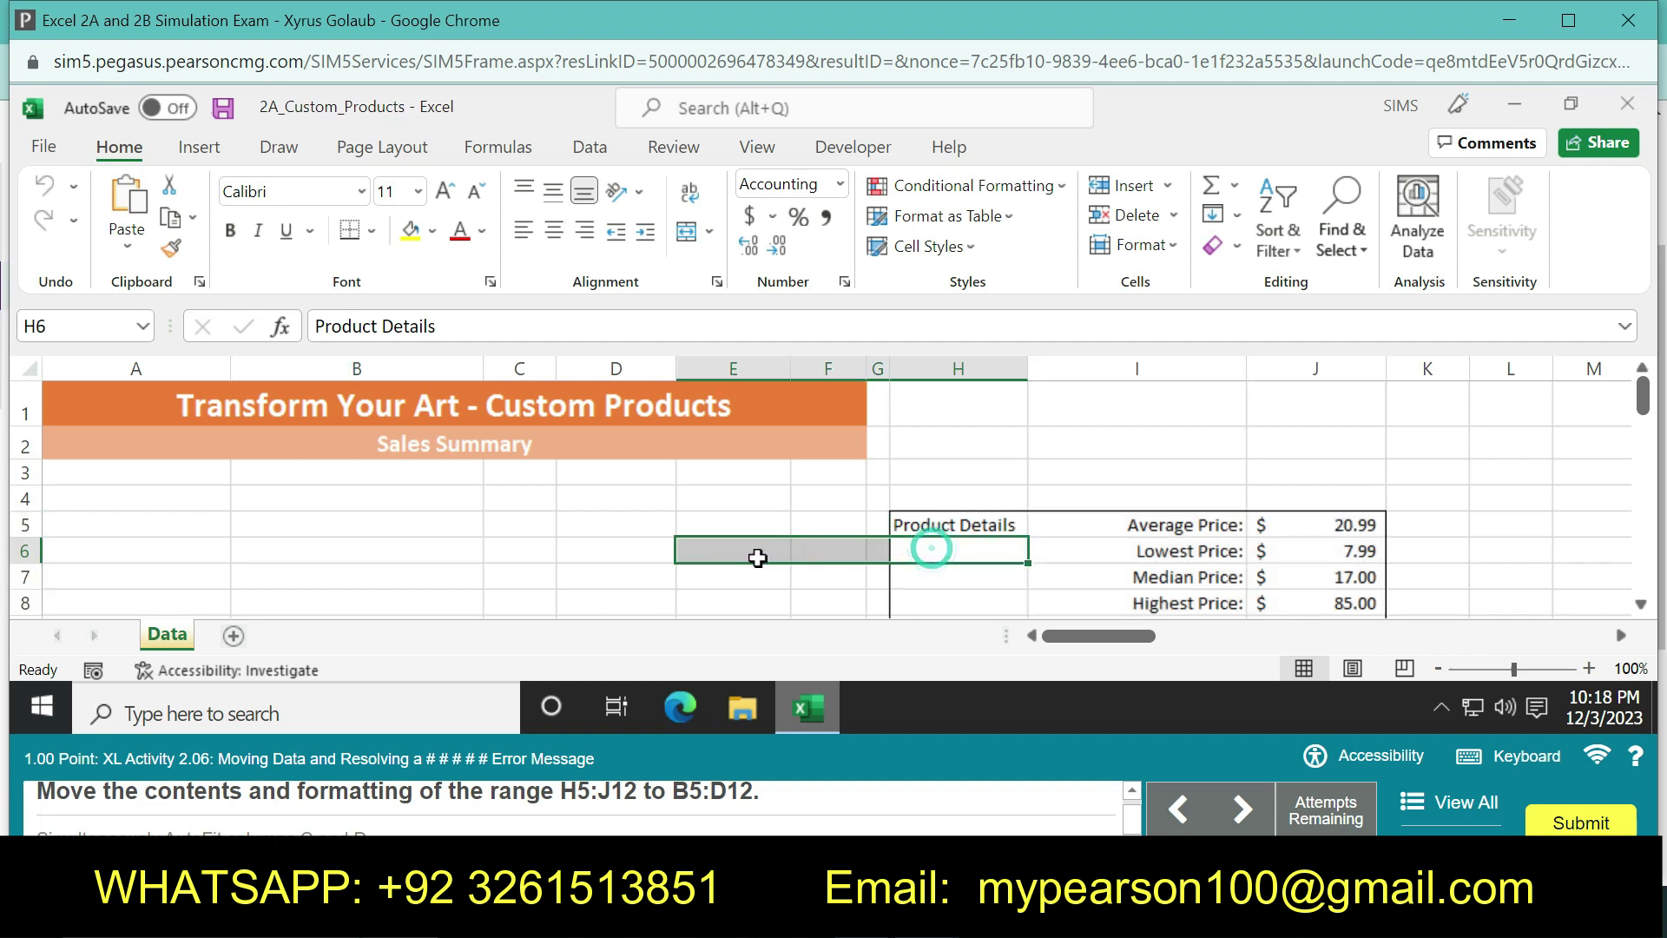
left_click(1025, 530)
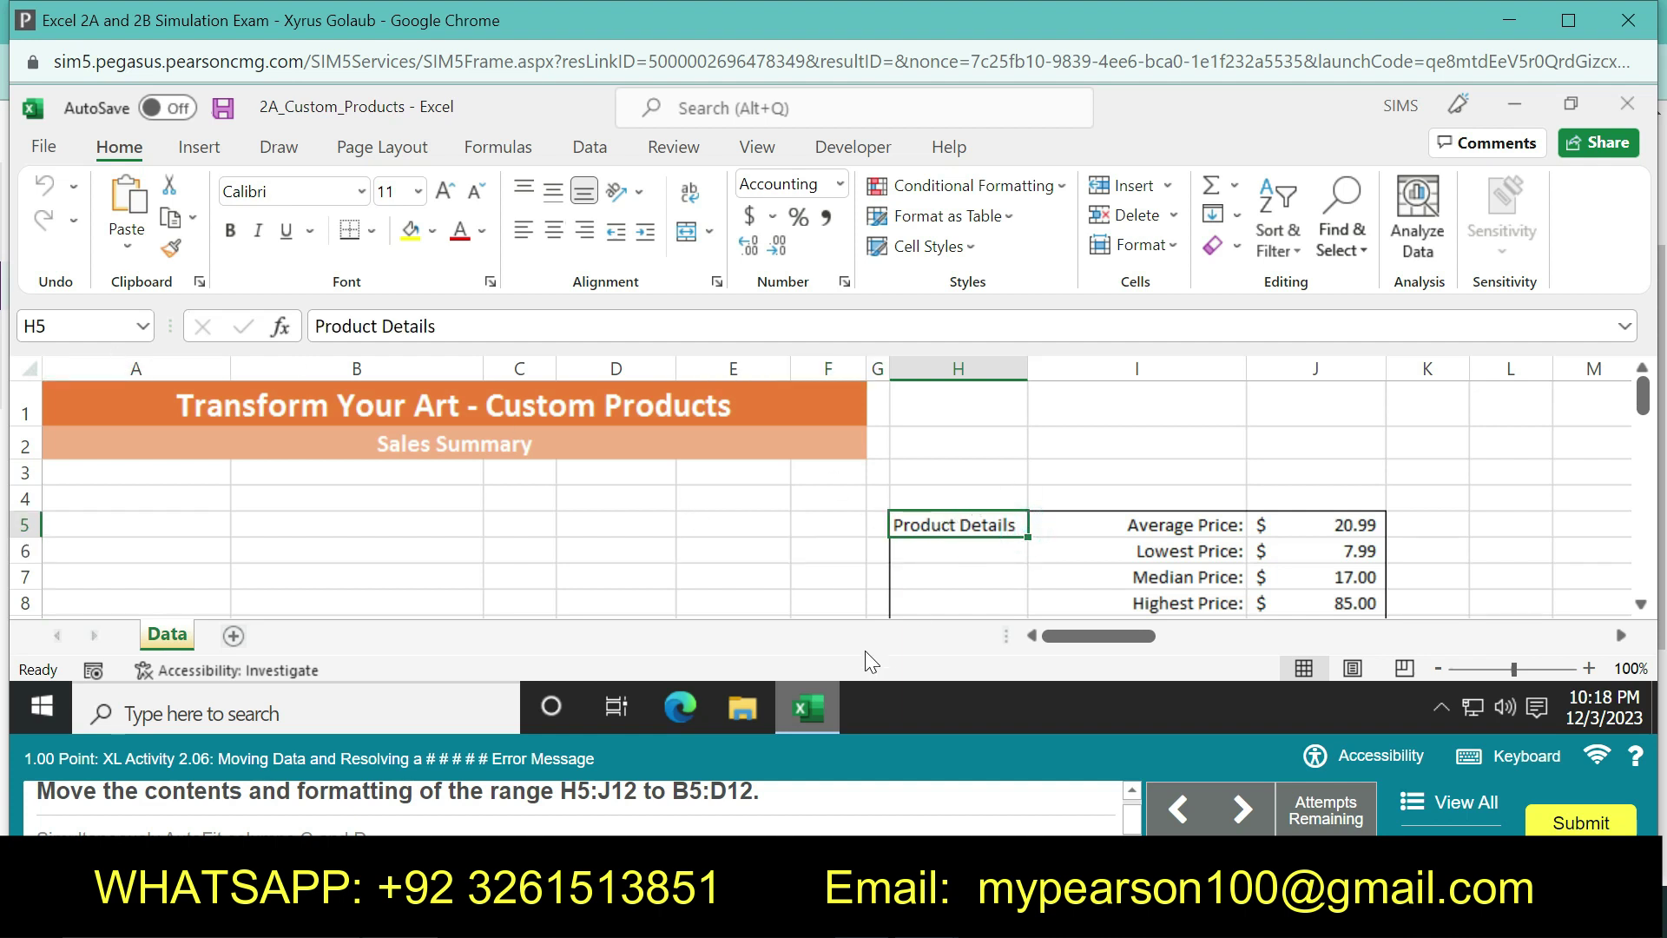
left_click(92, 330)
type("H5:J12")
key("Return")
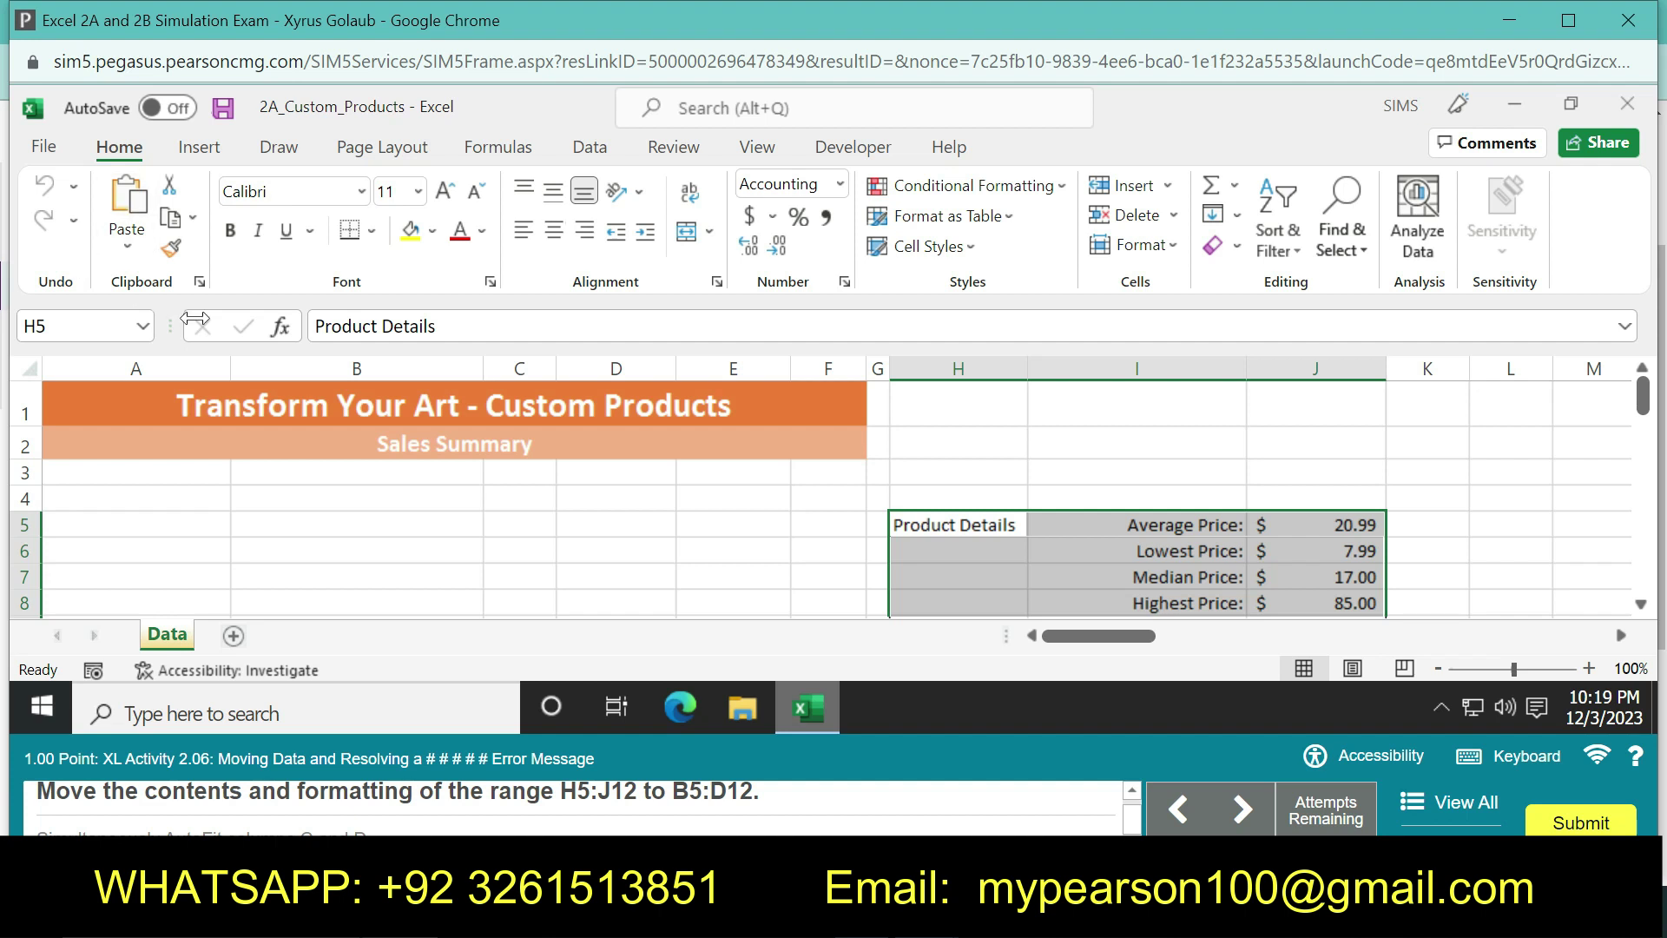
left_click(1640, 604)
left_click(1641, 605)
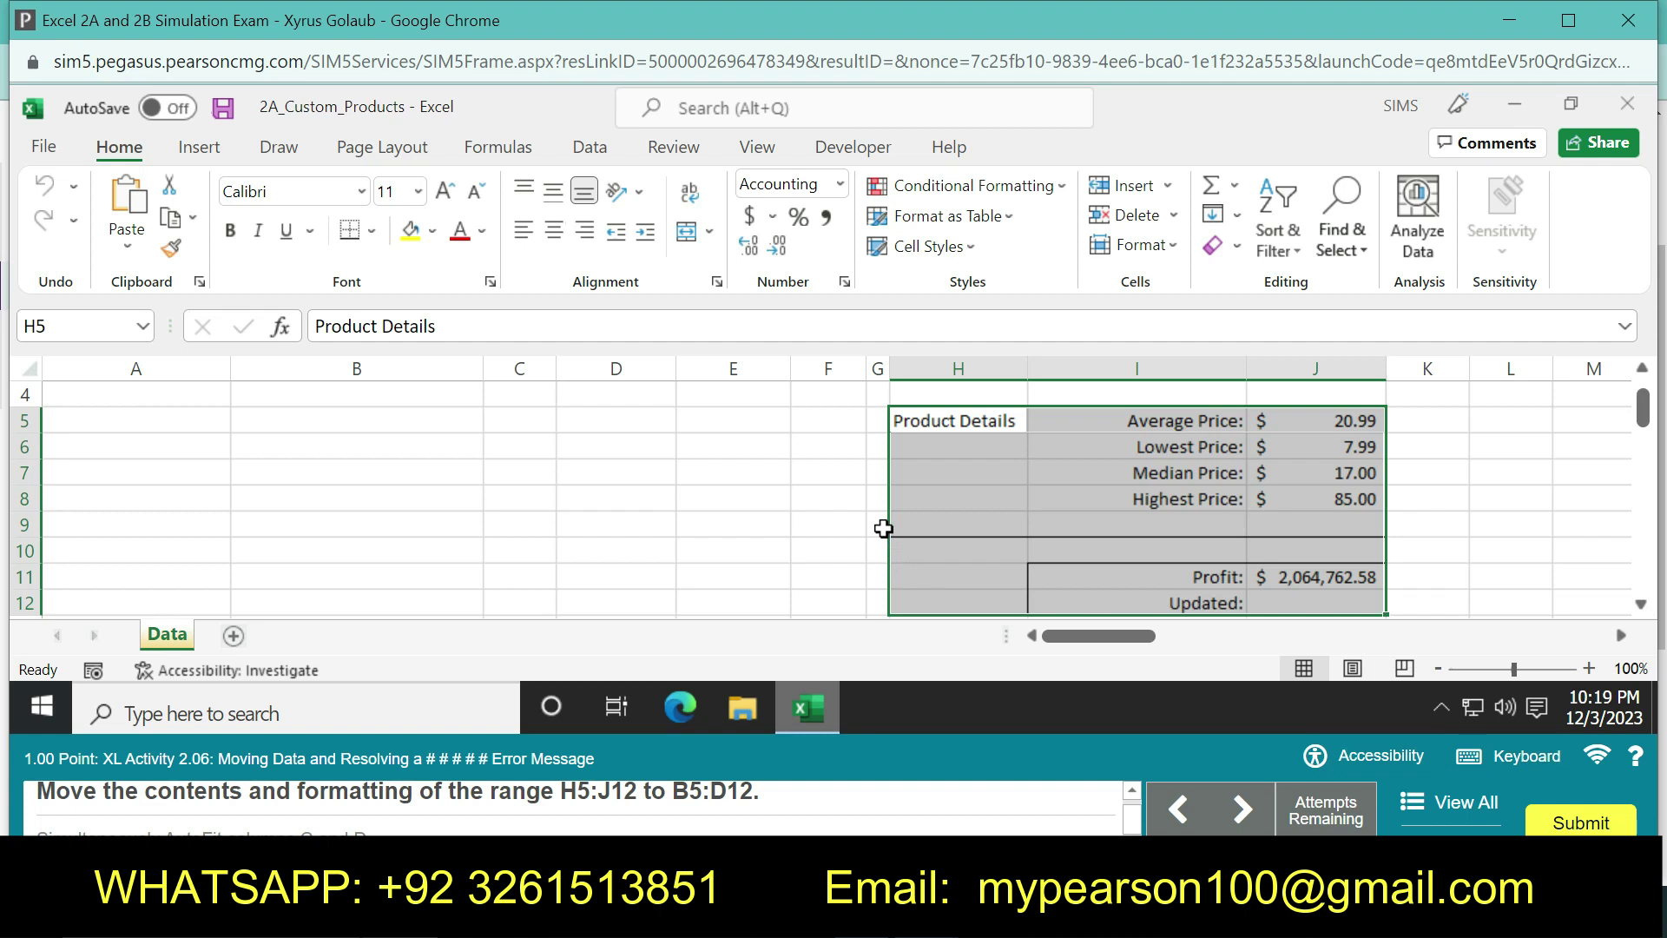
mouse_move(884, 528)
left_mouse_down()
mouse_move(415, 558)
mouse_move(414, 525)
left_mouse_up()
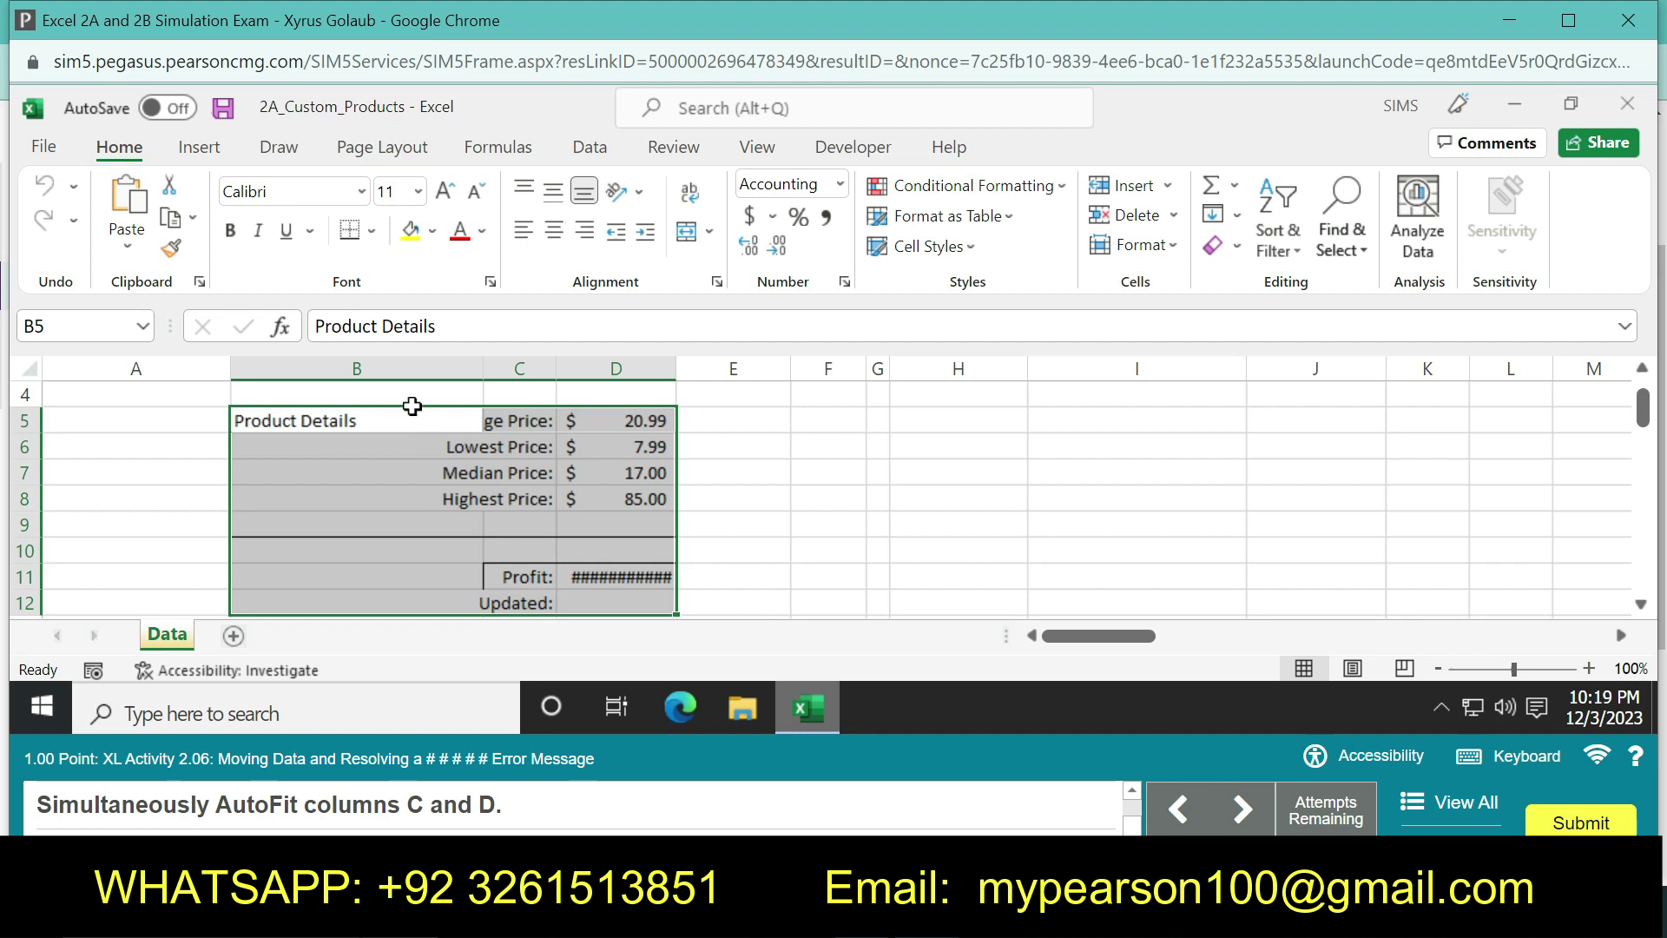
AutoFit columns C and D so Profit shows $2,064,762.58 instead of ####
left_click_drag(521, 368, 612, 368)
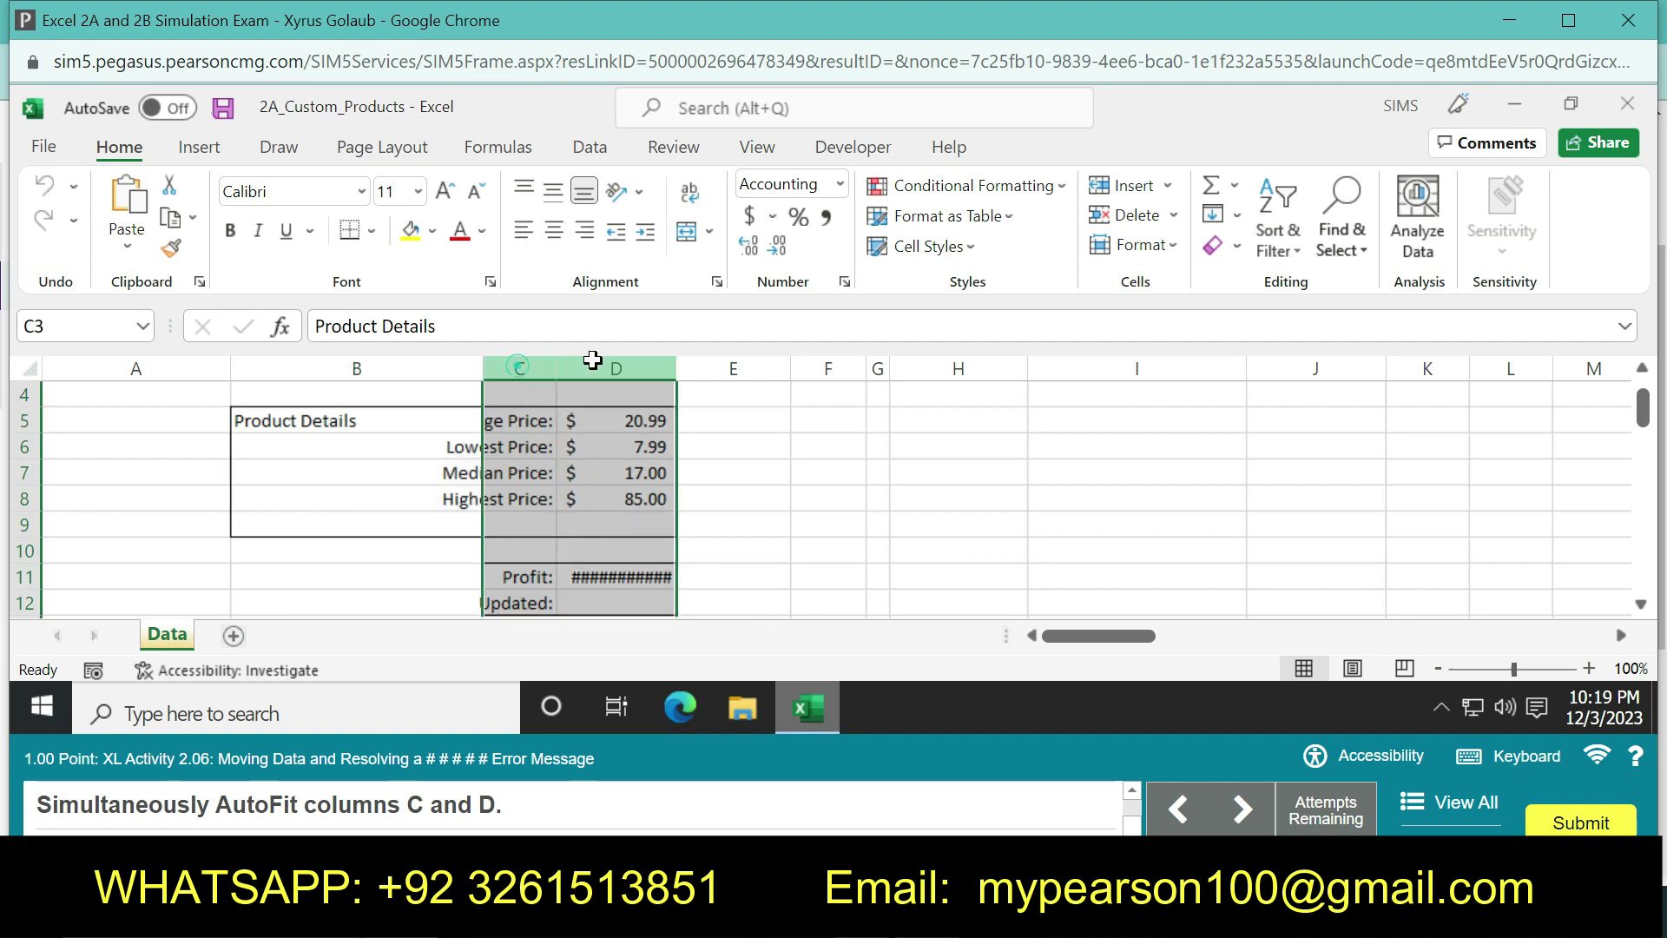
left_click(1163, 246)
left_click(1174, 408)
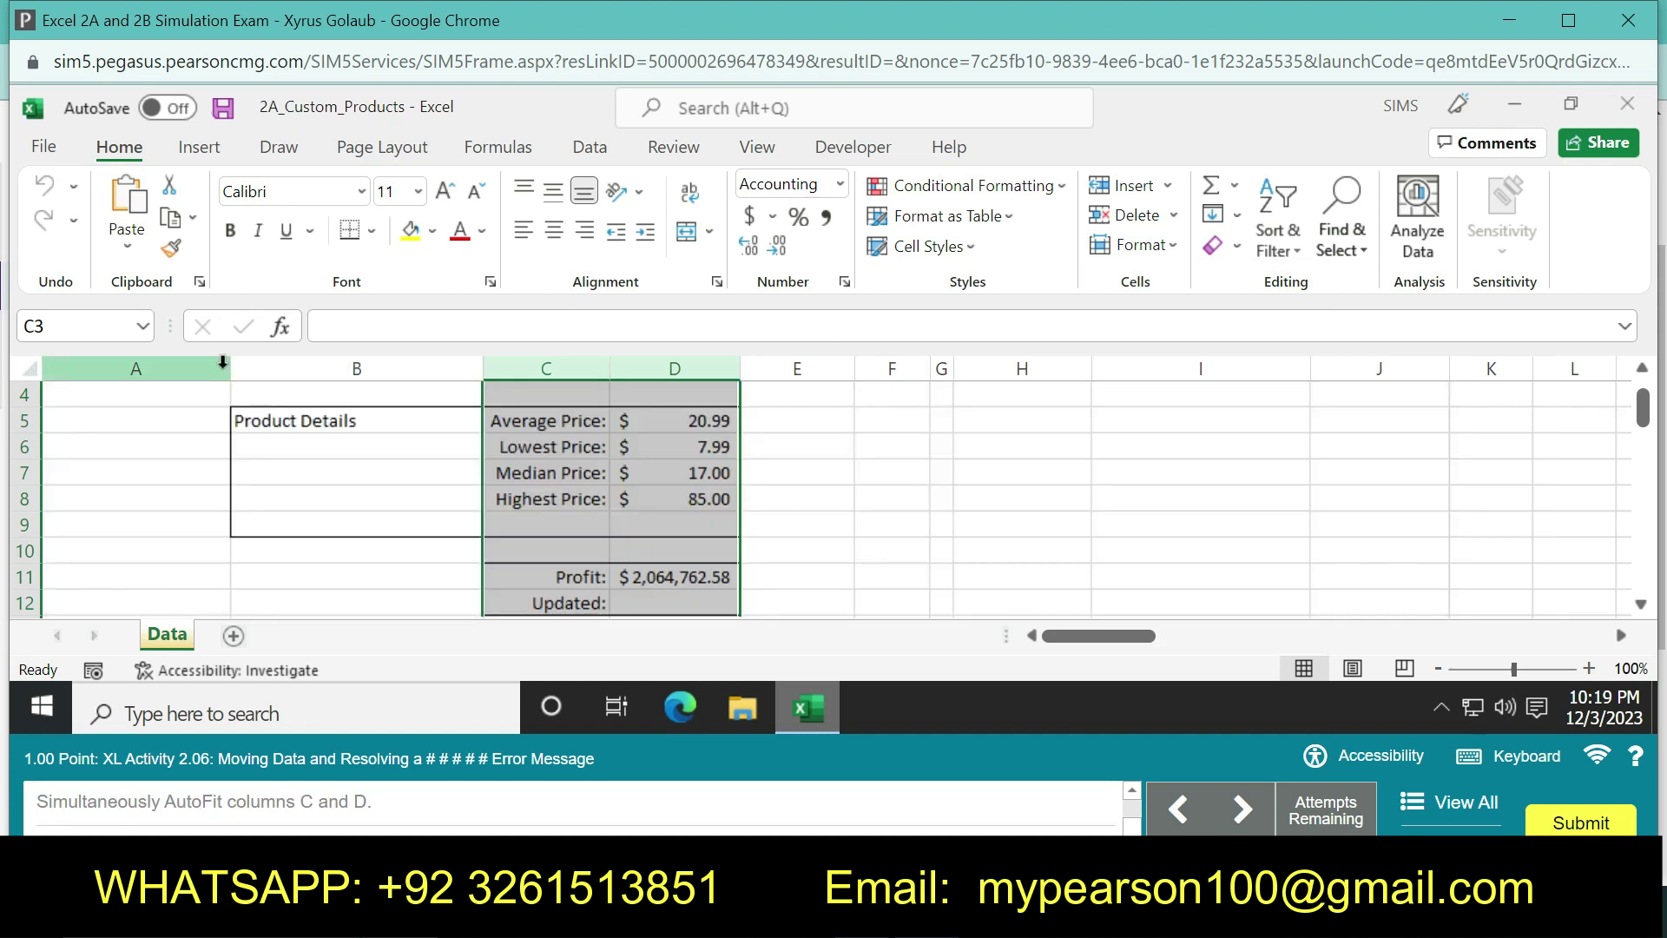
Select the range B5:D9 via the Name Box
left_click(91, 324)
key("BackSpace")
type("B5:")
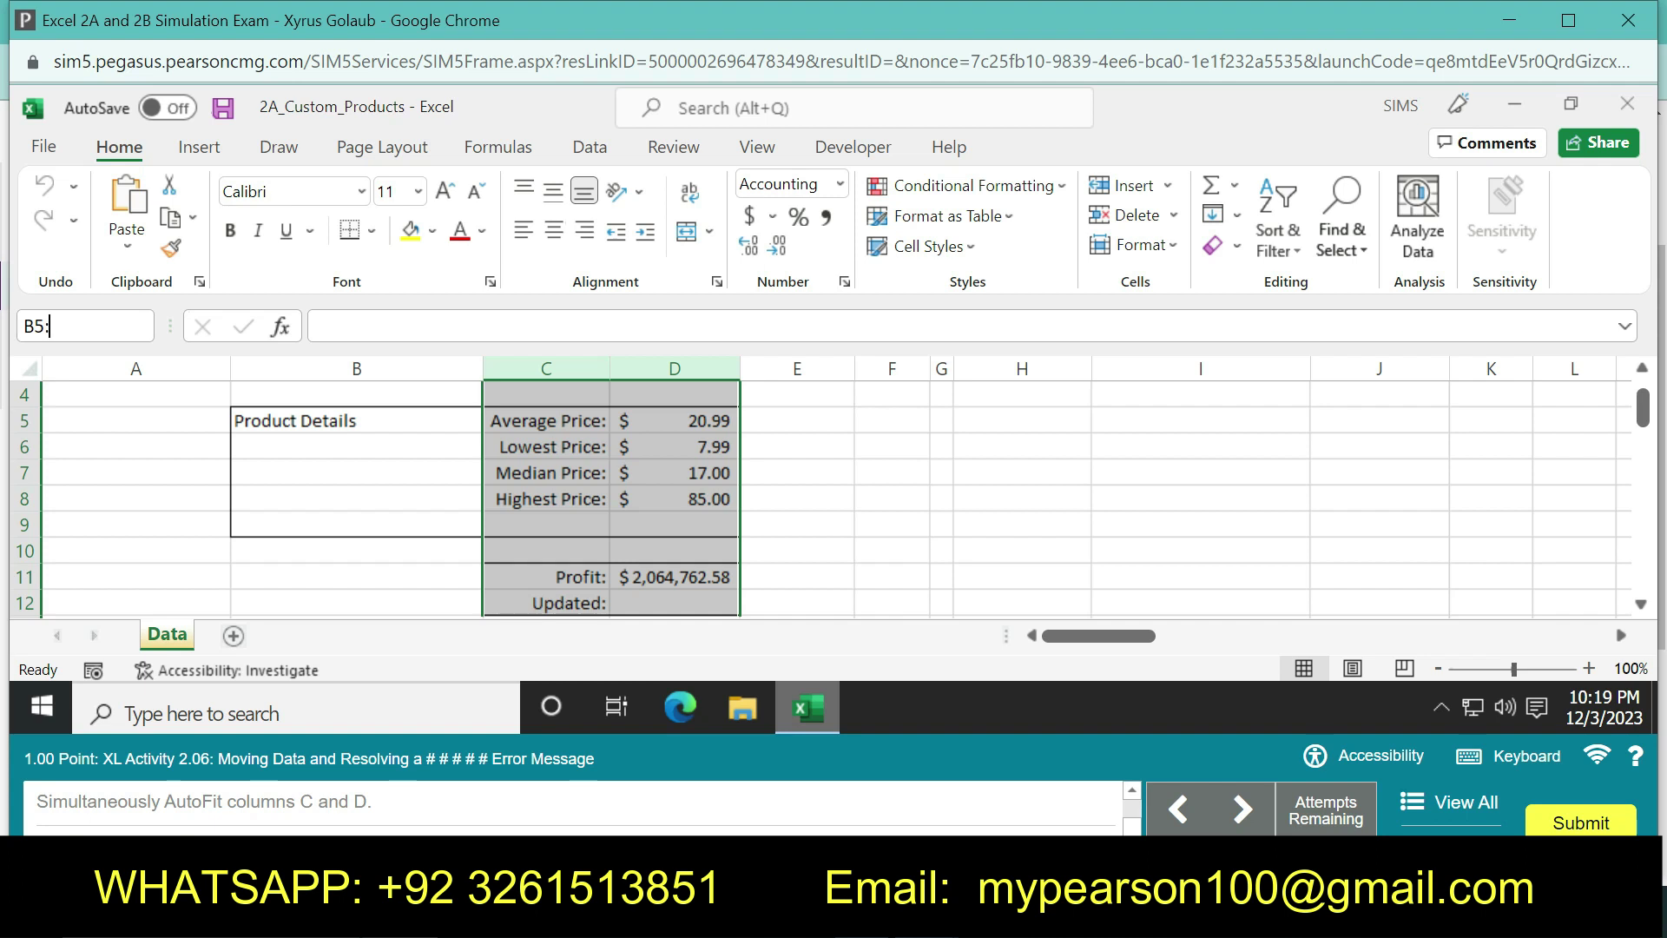
type("D9")
key("Return")
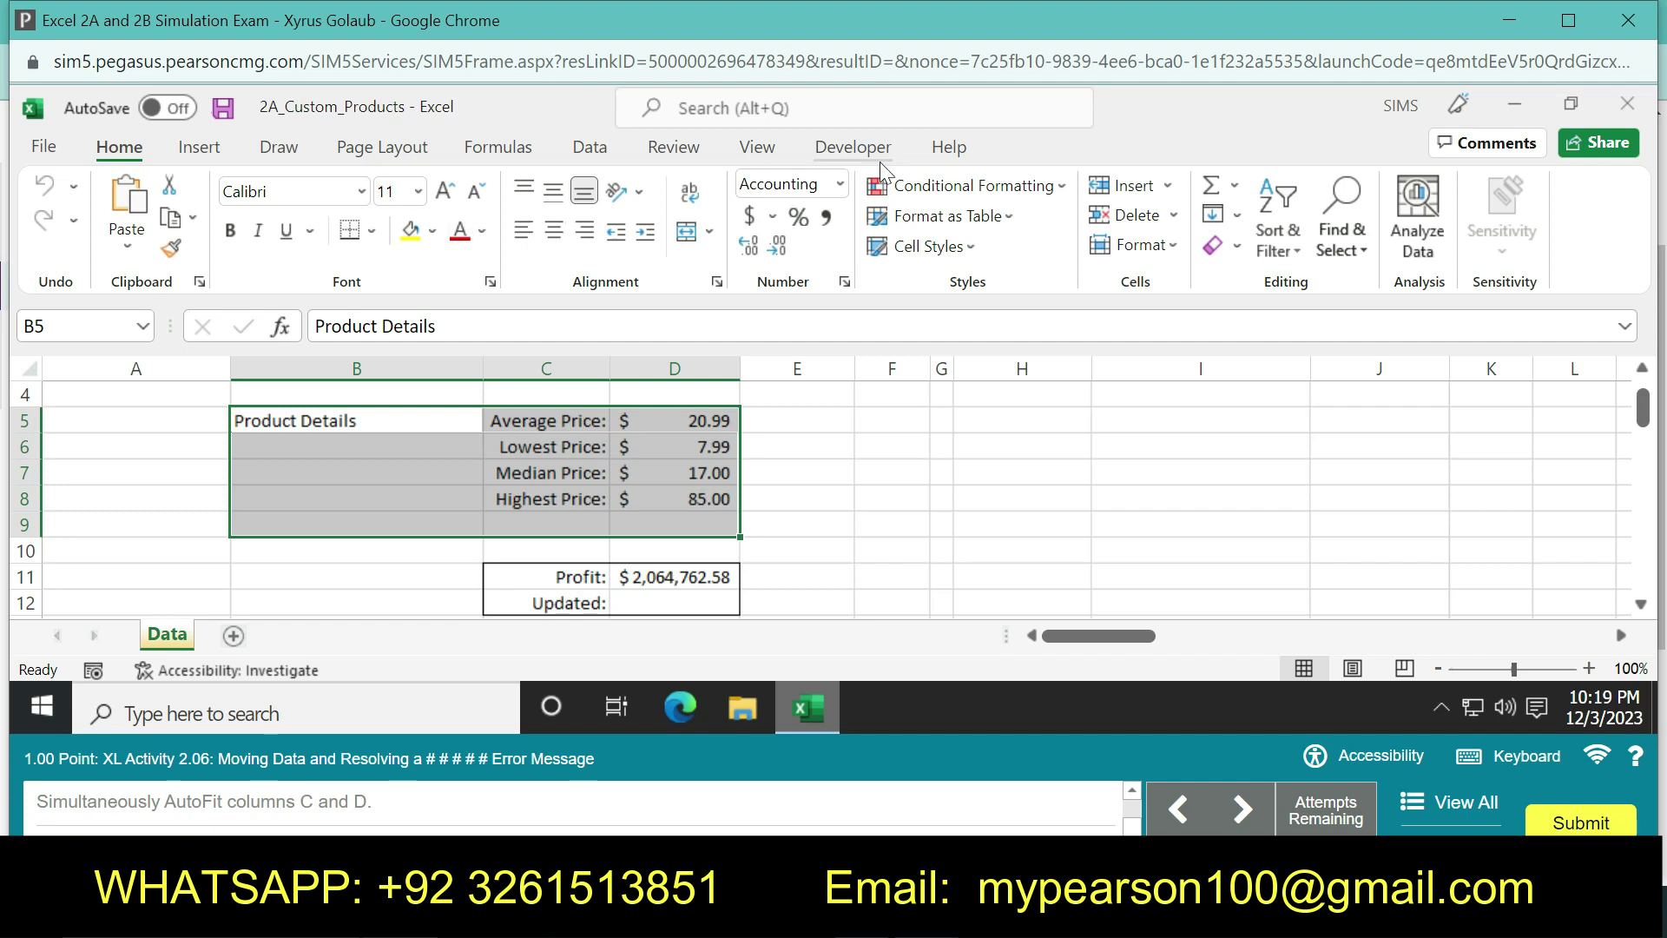
Apply the 20% - Accent2 themed cell style to B5:D9
left_click(971, 246)
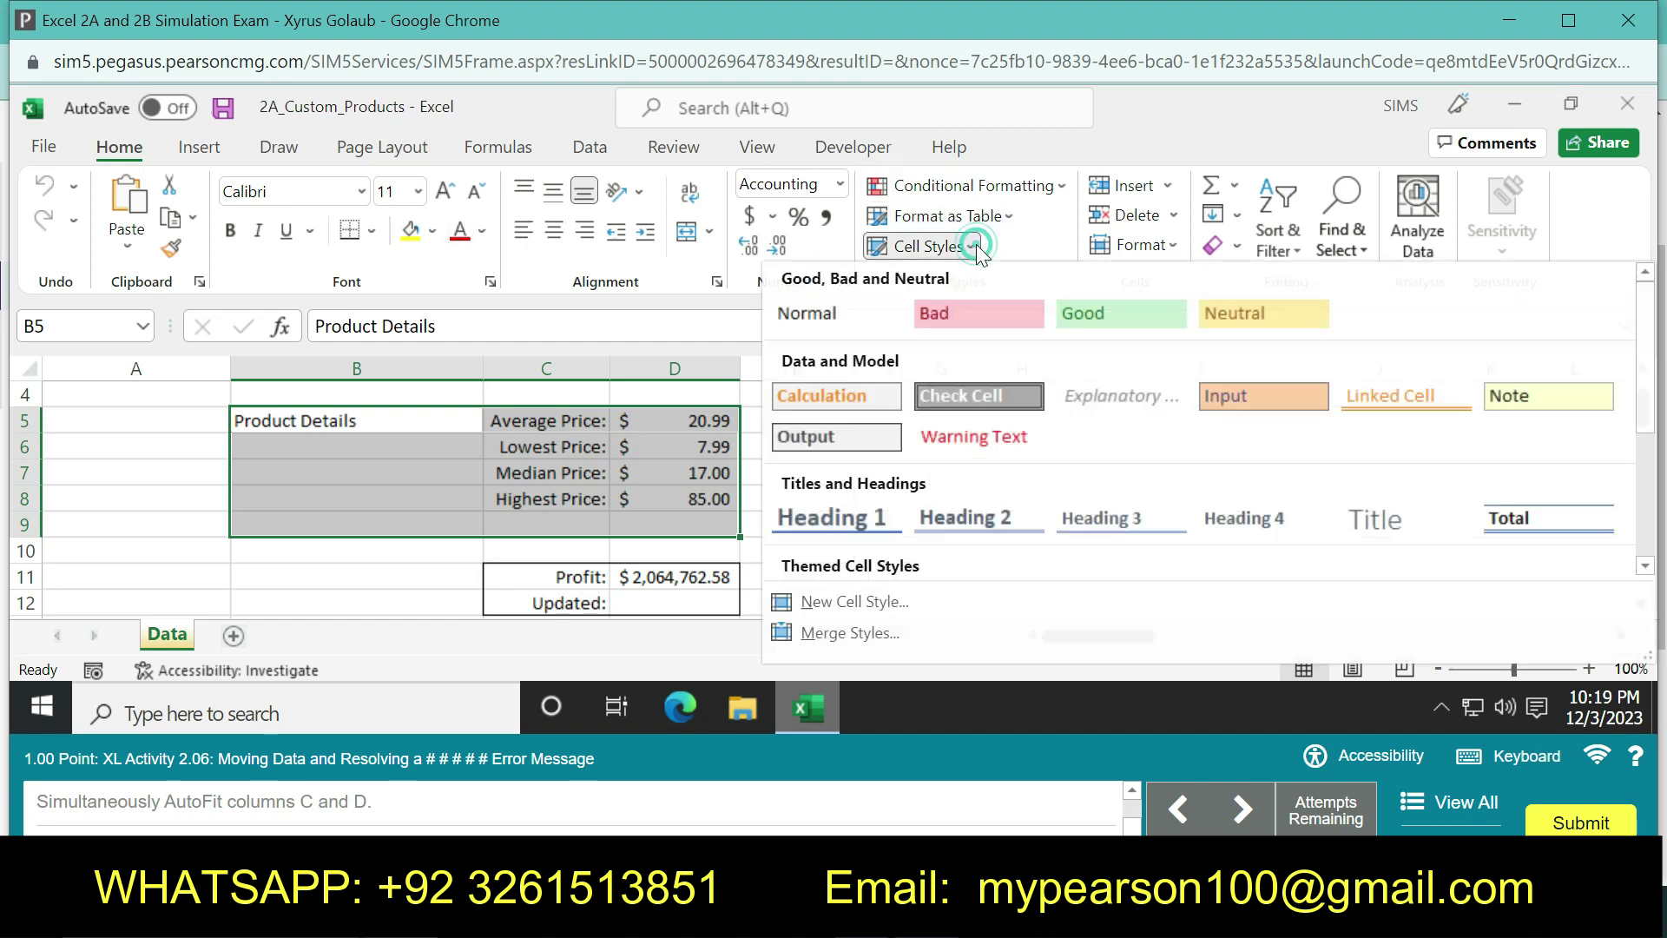
left_click_drag(1640, 391, 1637, 494)
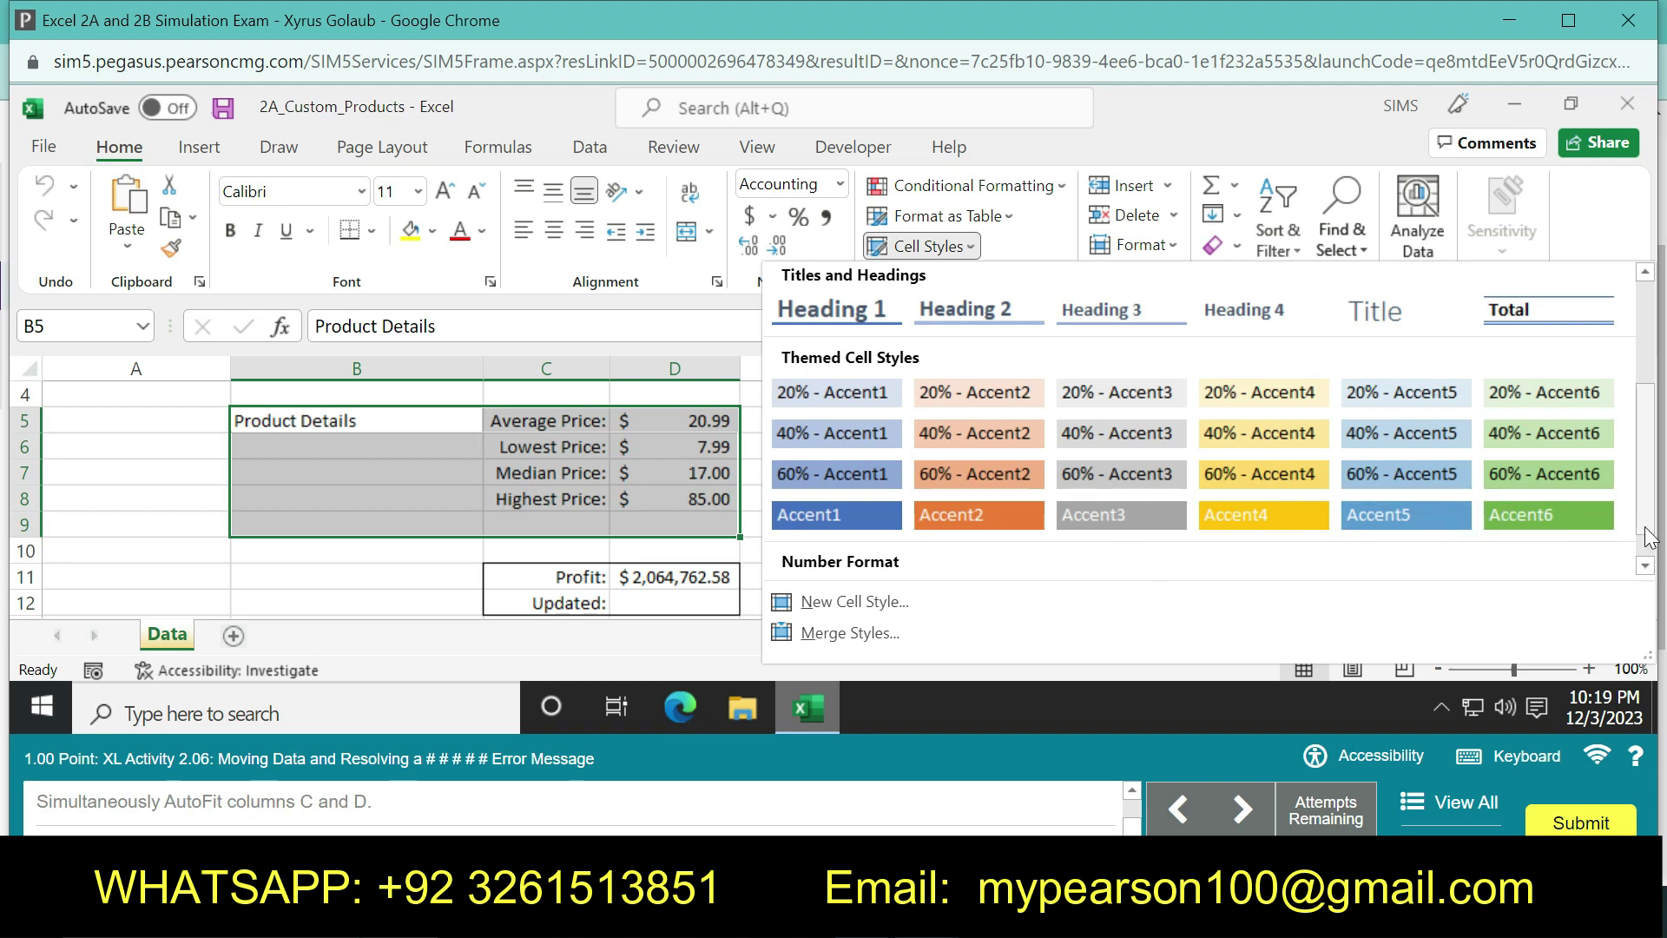
mouse_move(1643, 513)
left_mouse_down()
mouse_move(1649, 545)
mouse_move(1643, 401)
mouse_move(1643, 487)
left_mouse_up()
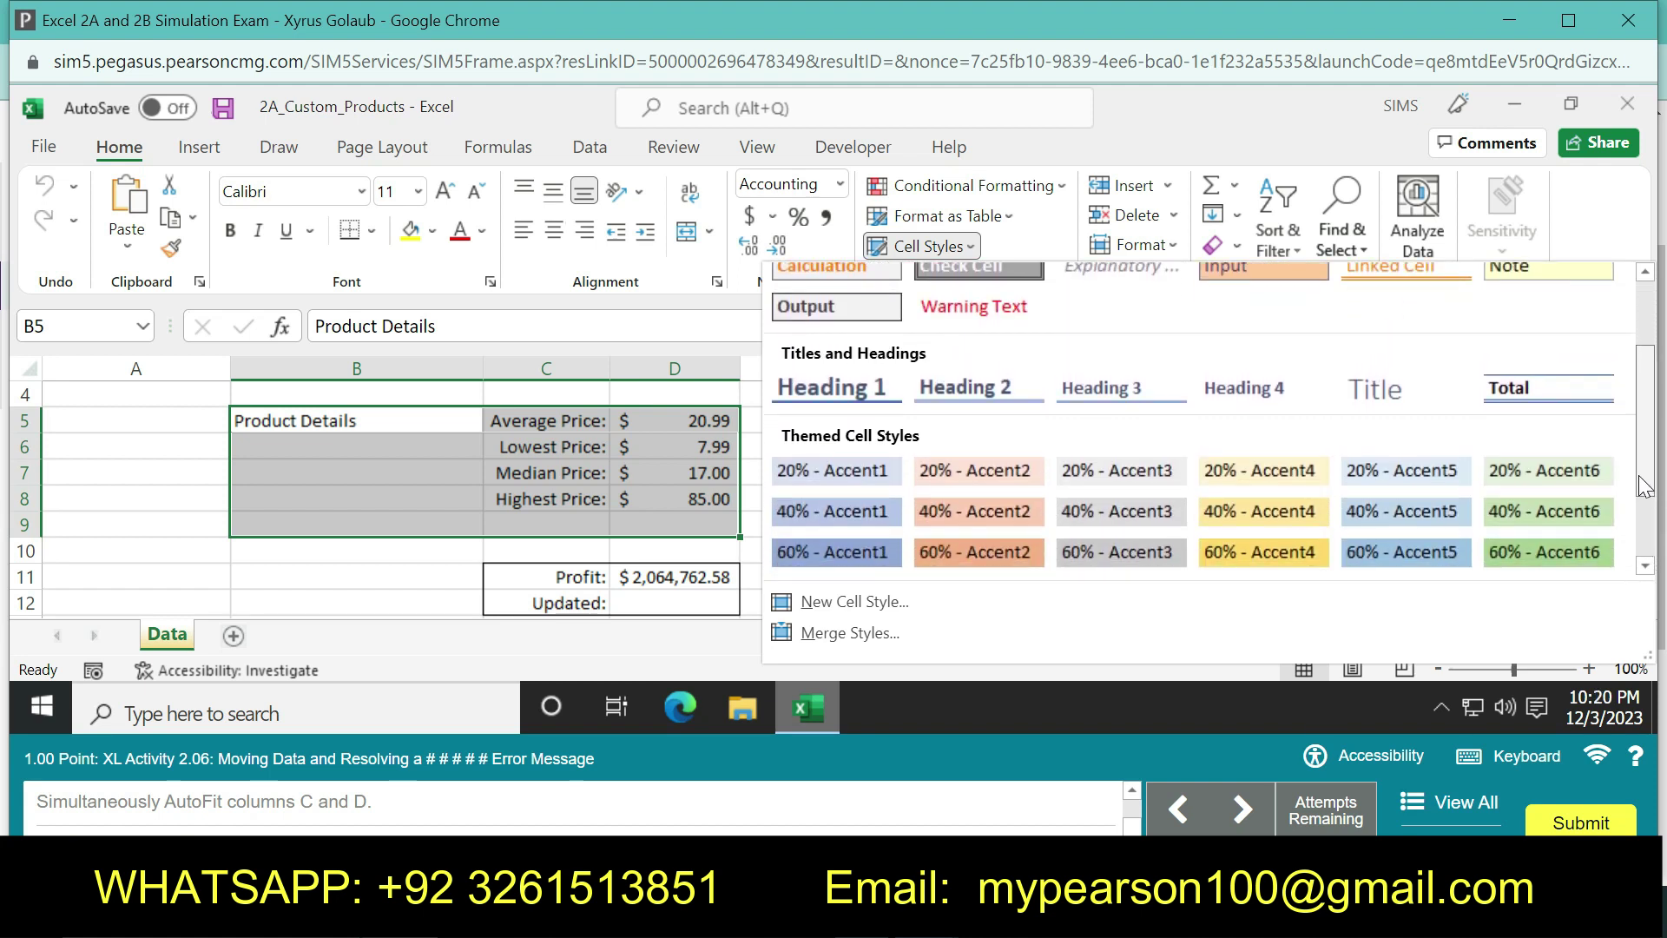
left_click(1025, 469)
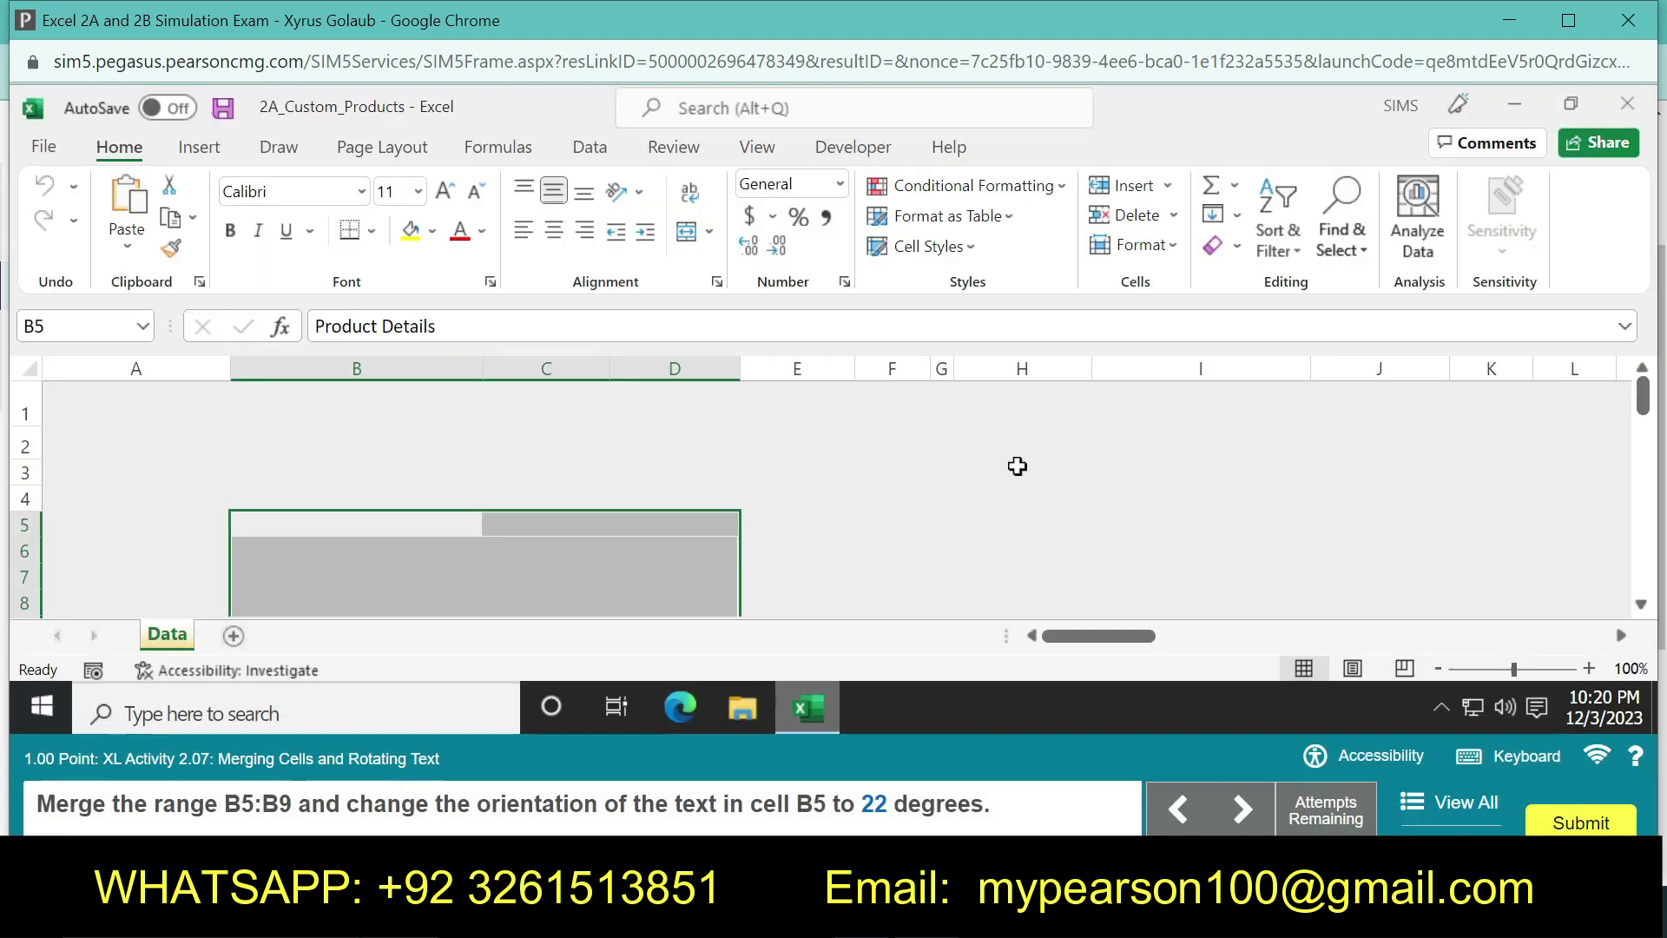
Select B5:B9 and merge it into one centred cell
left_click(87, 326)
key("BackSpace")
type("B5:B")
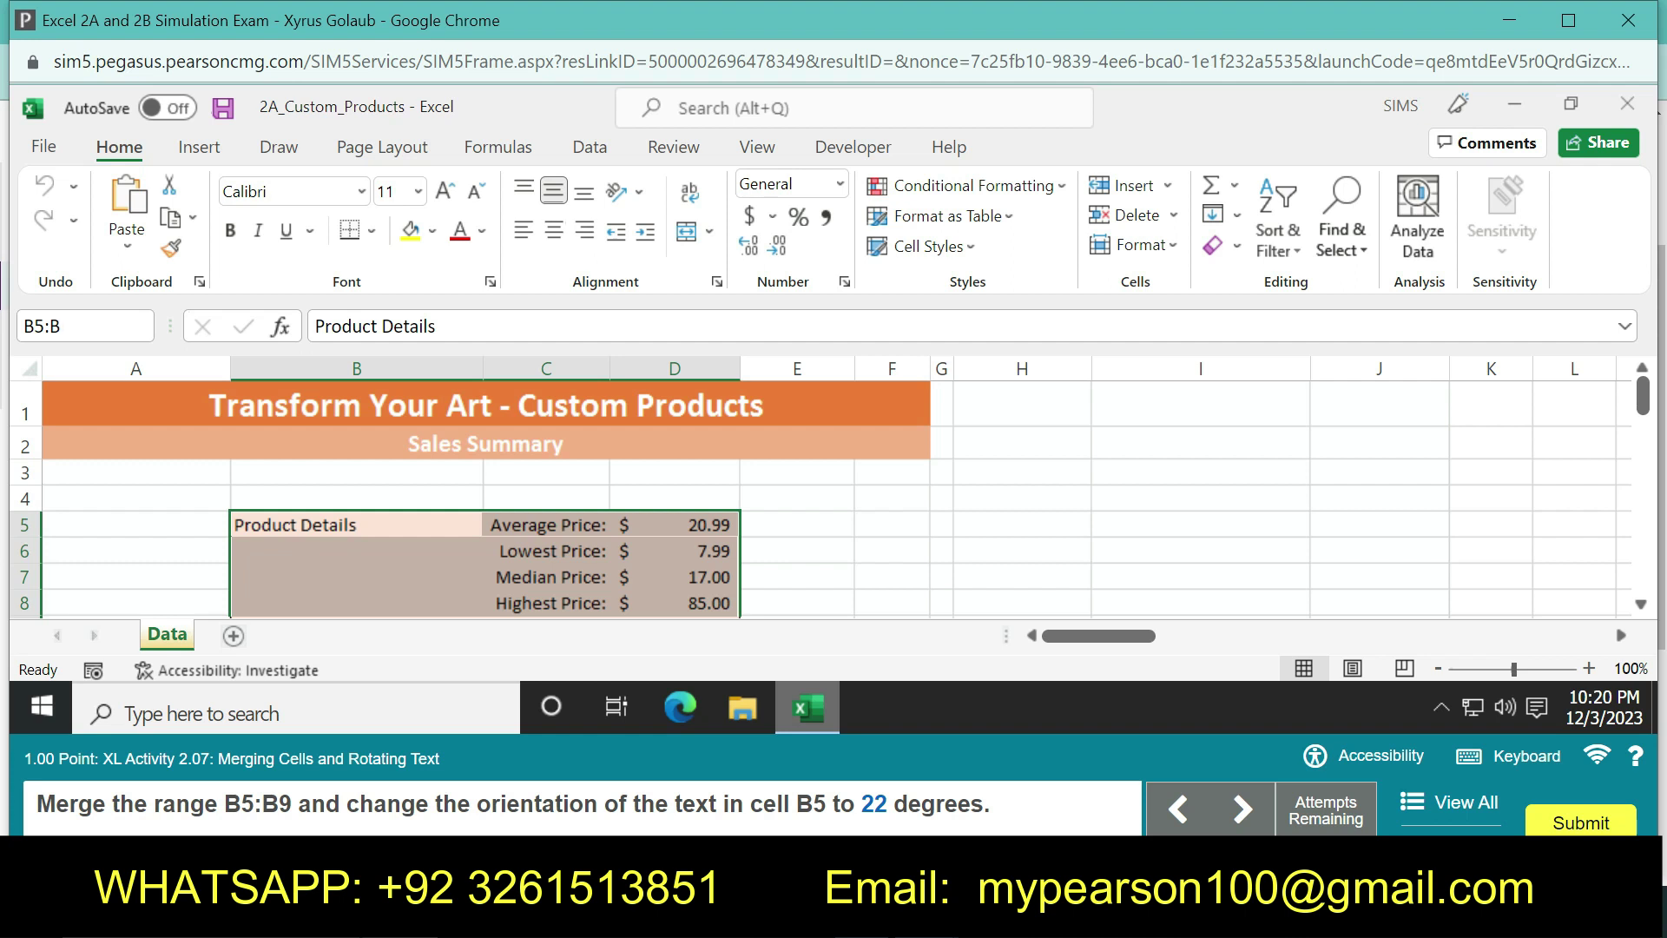
type("9")
key("Return")
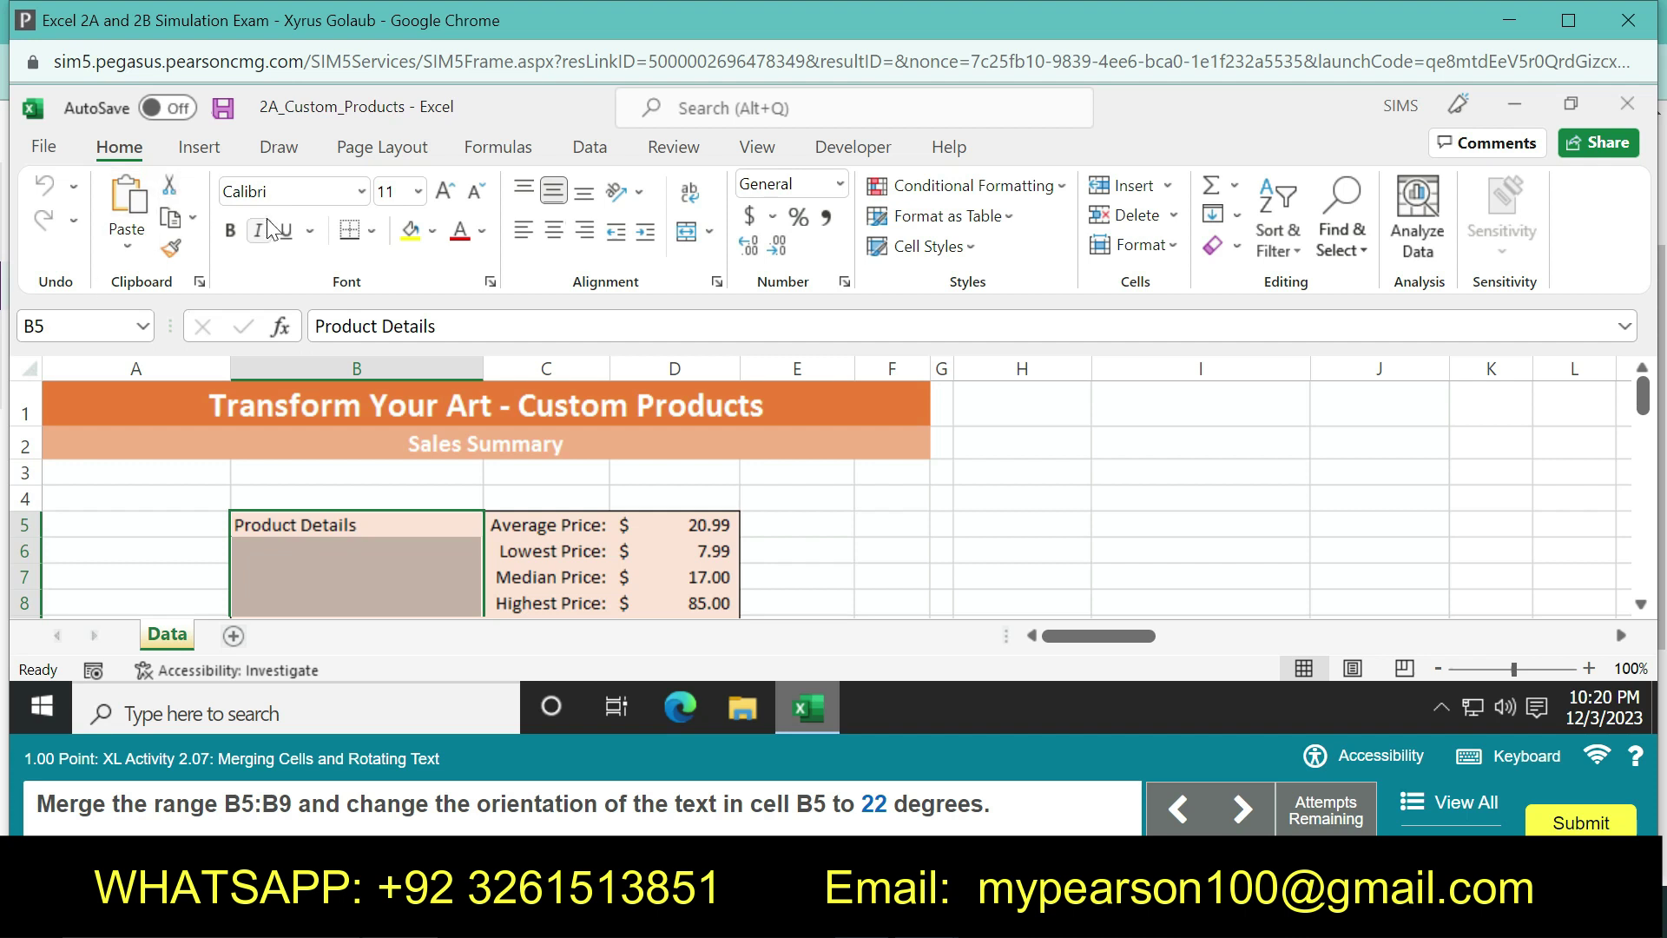
left_click(487, 190)
left_click(707, 233)
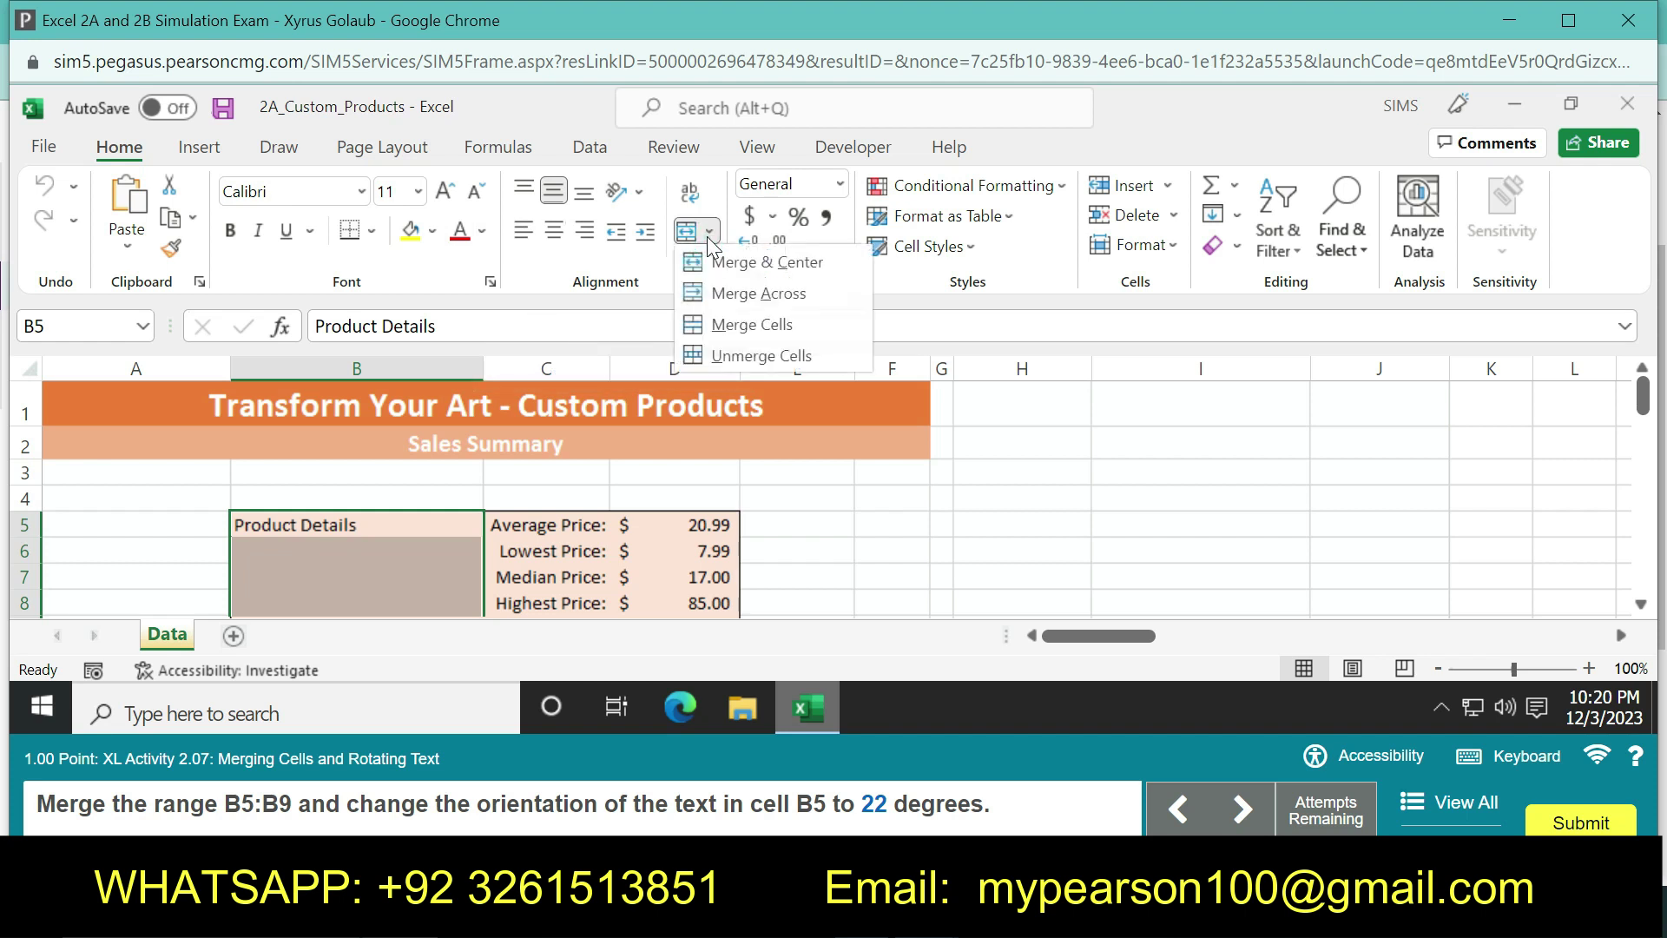
left_click(725, 261)
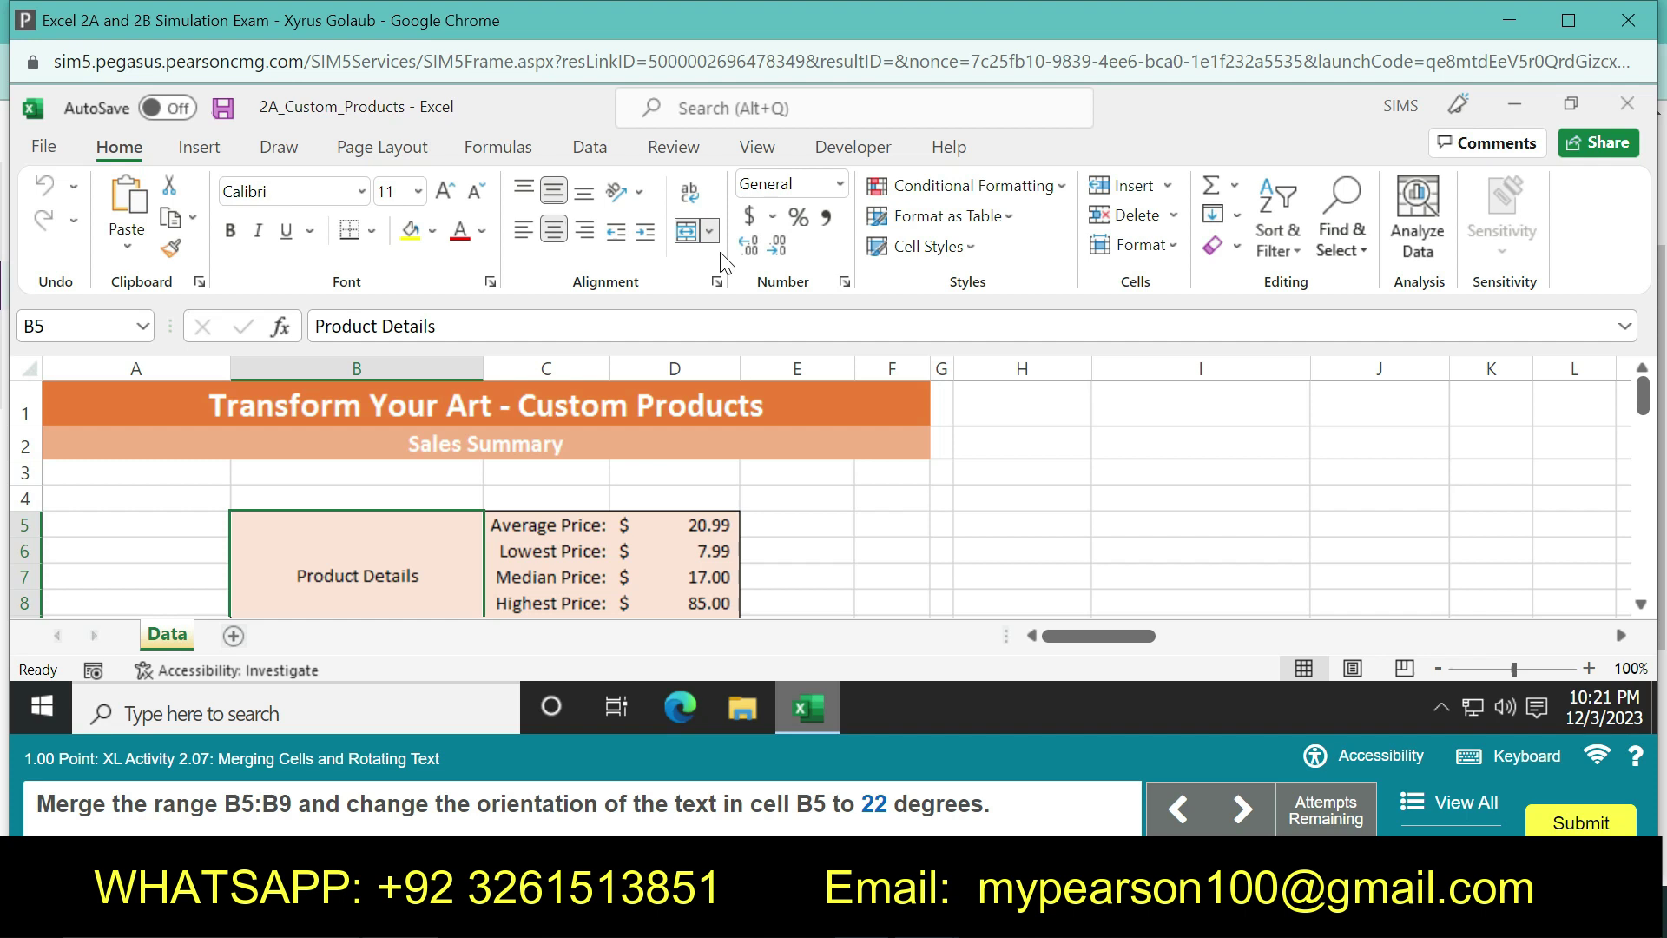
Set the Product Details text orientation to Angle Counterclockwise
left_click(640, 192)
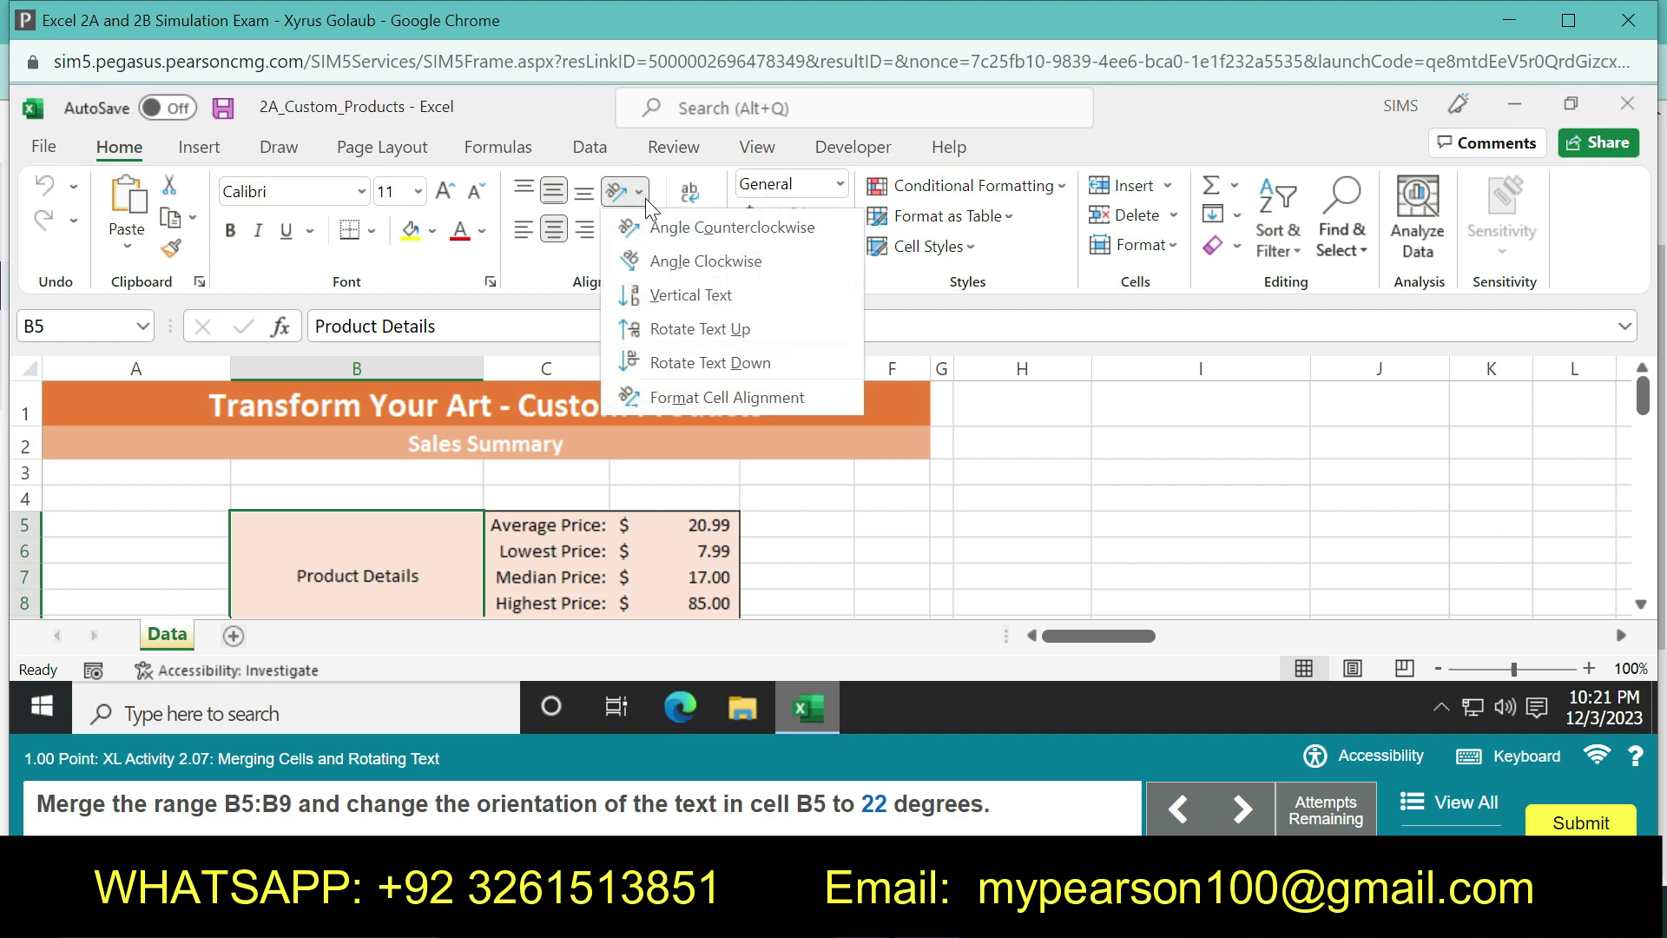
left_click(708, 398)
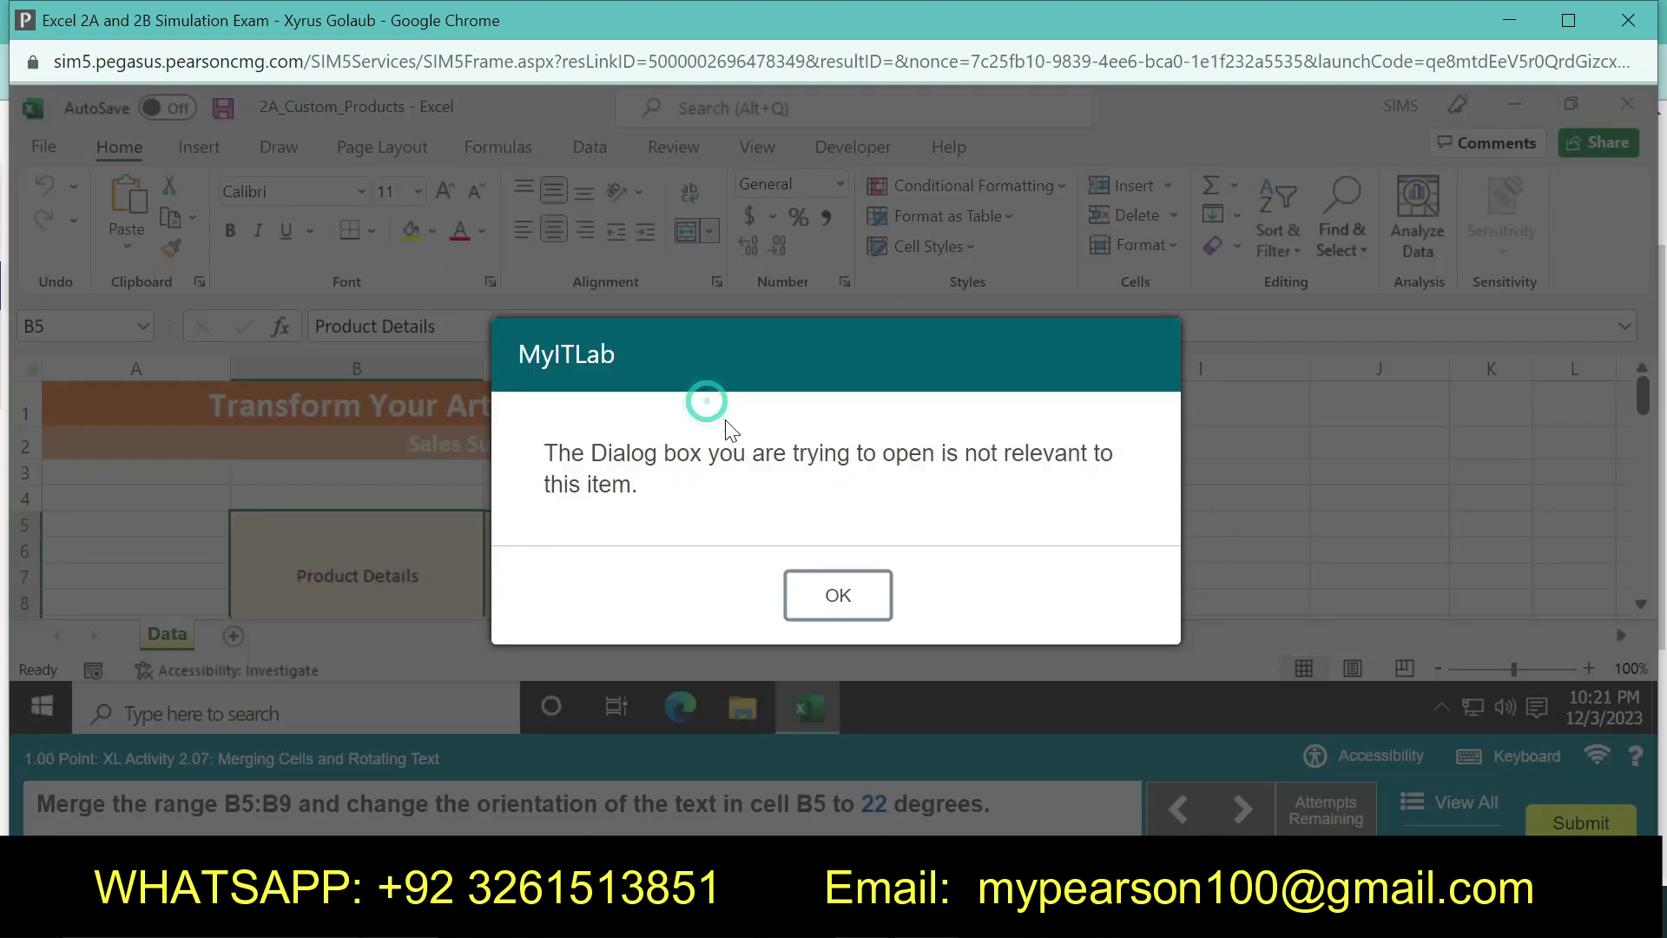
left_click(828, 597)
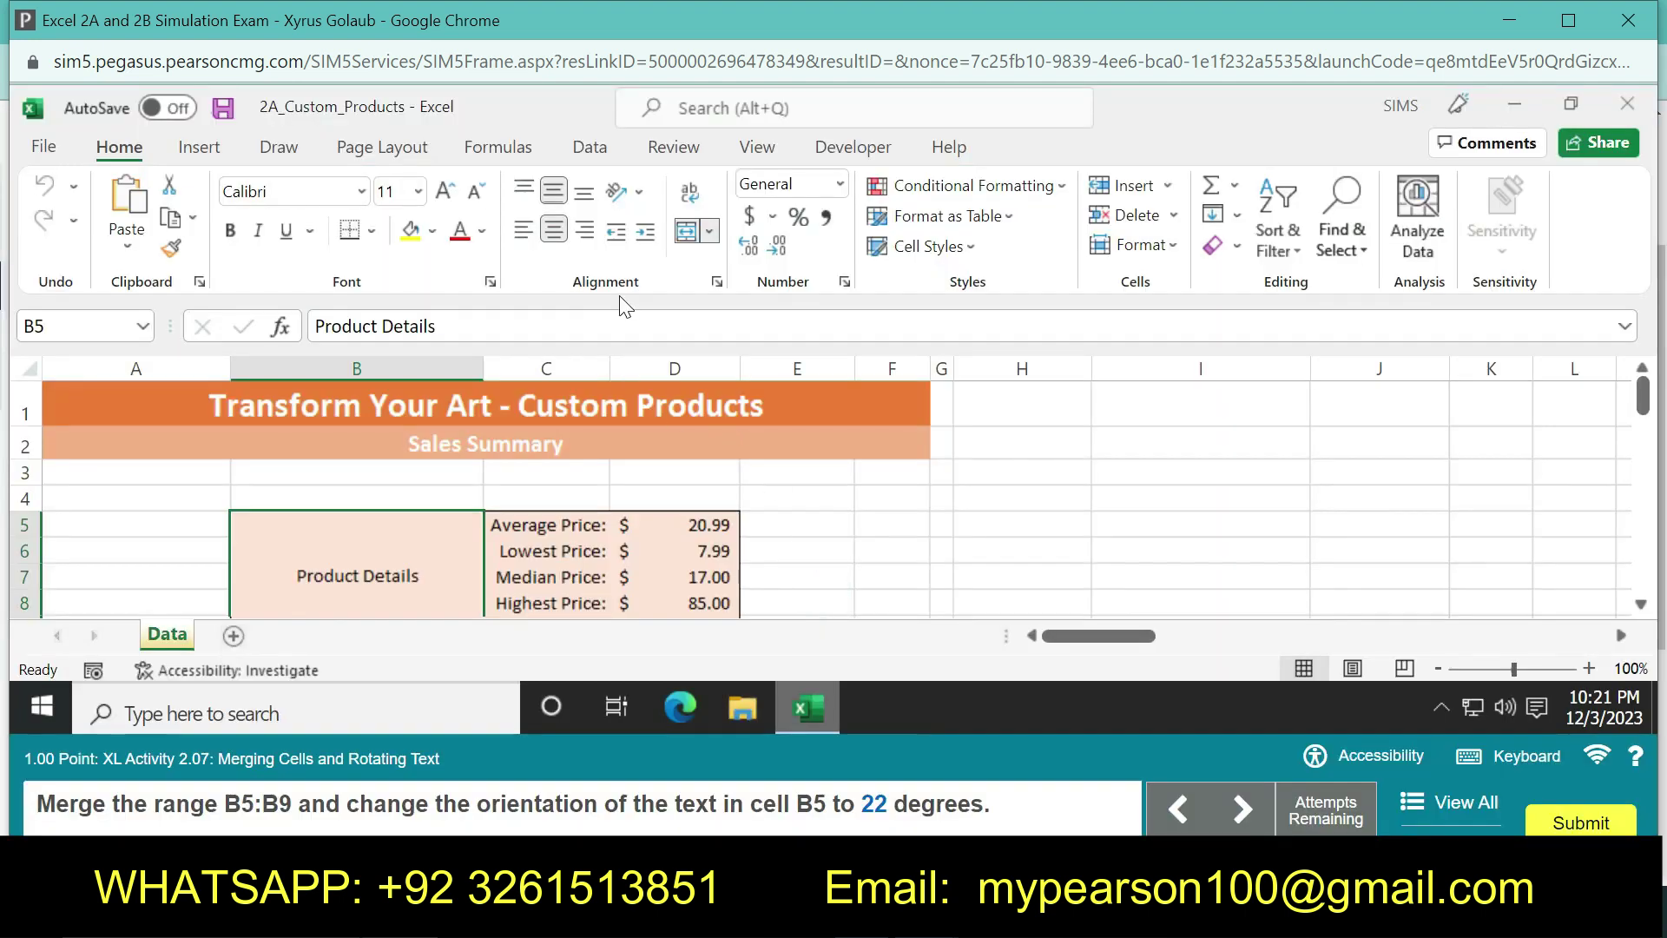
left_click(644, 201)
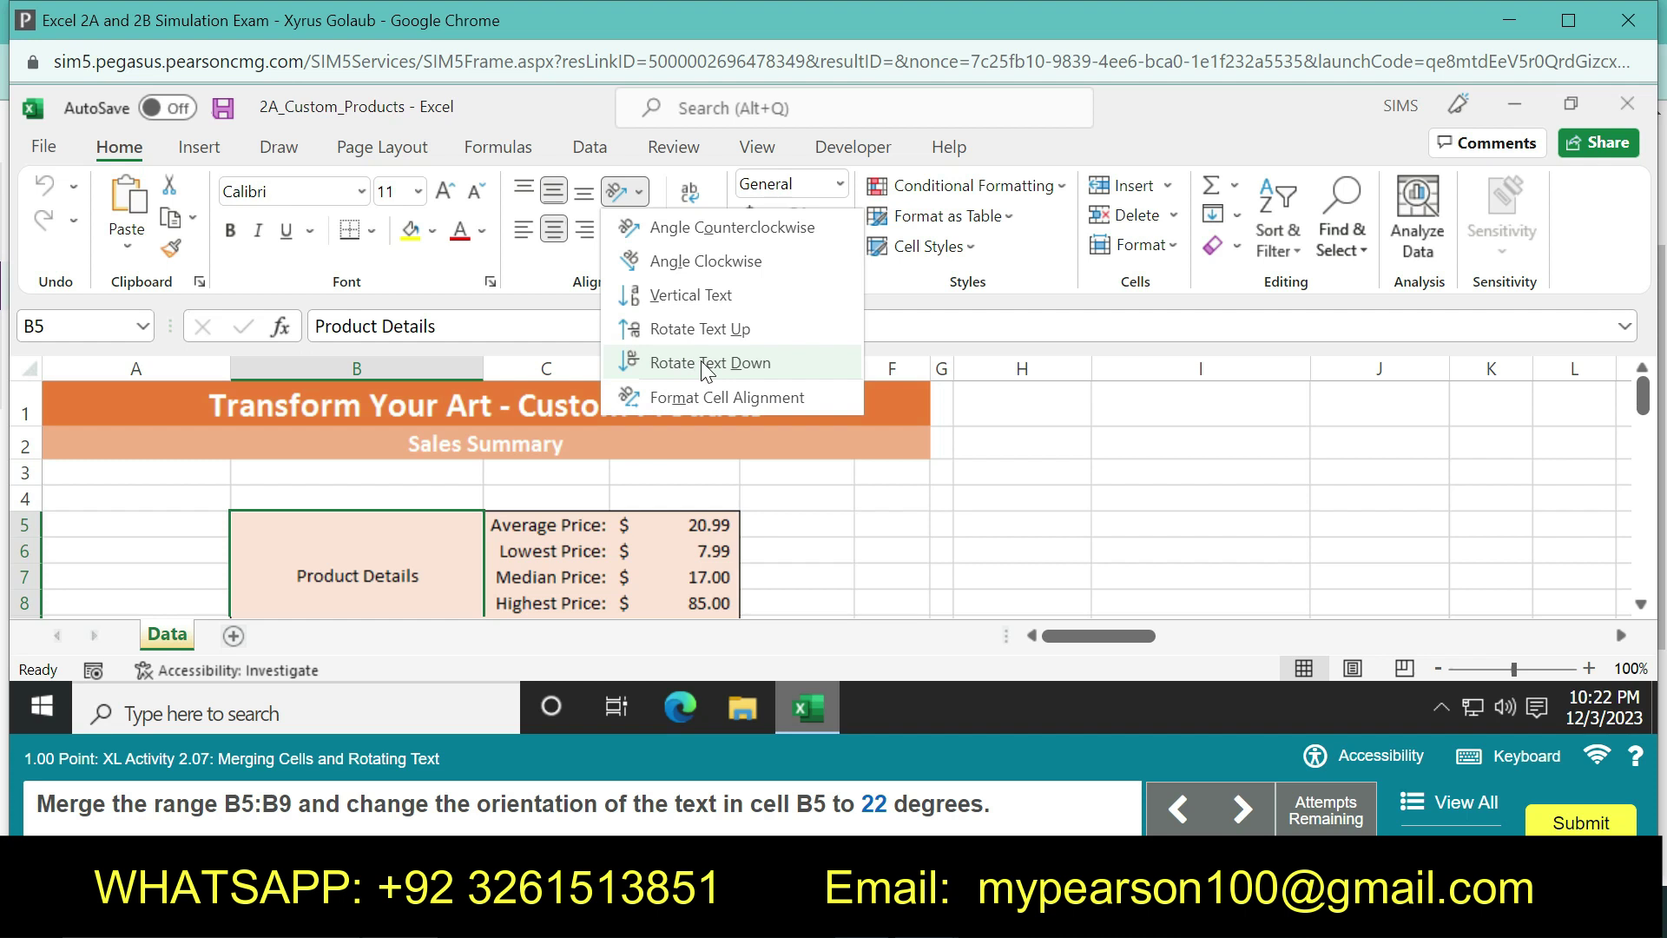
left_click(704, 364)
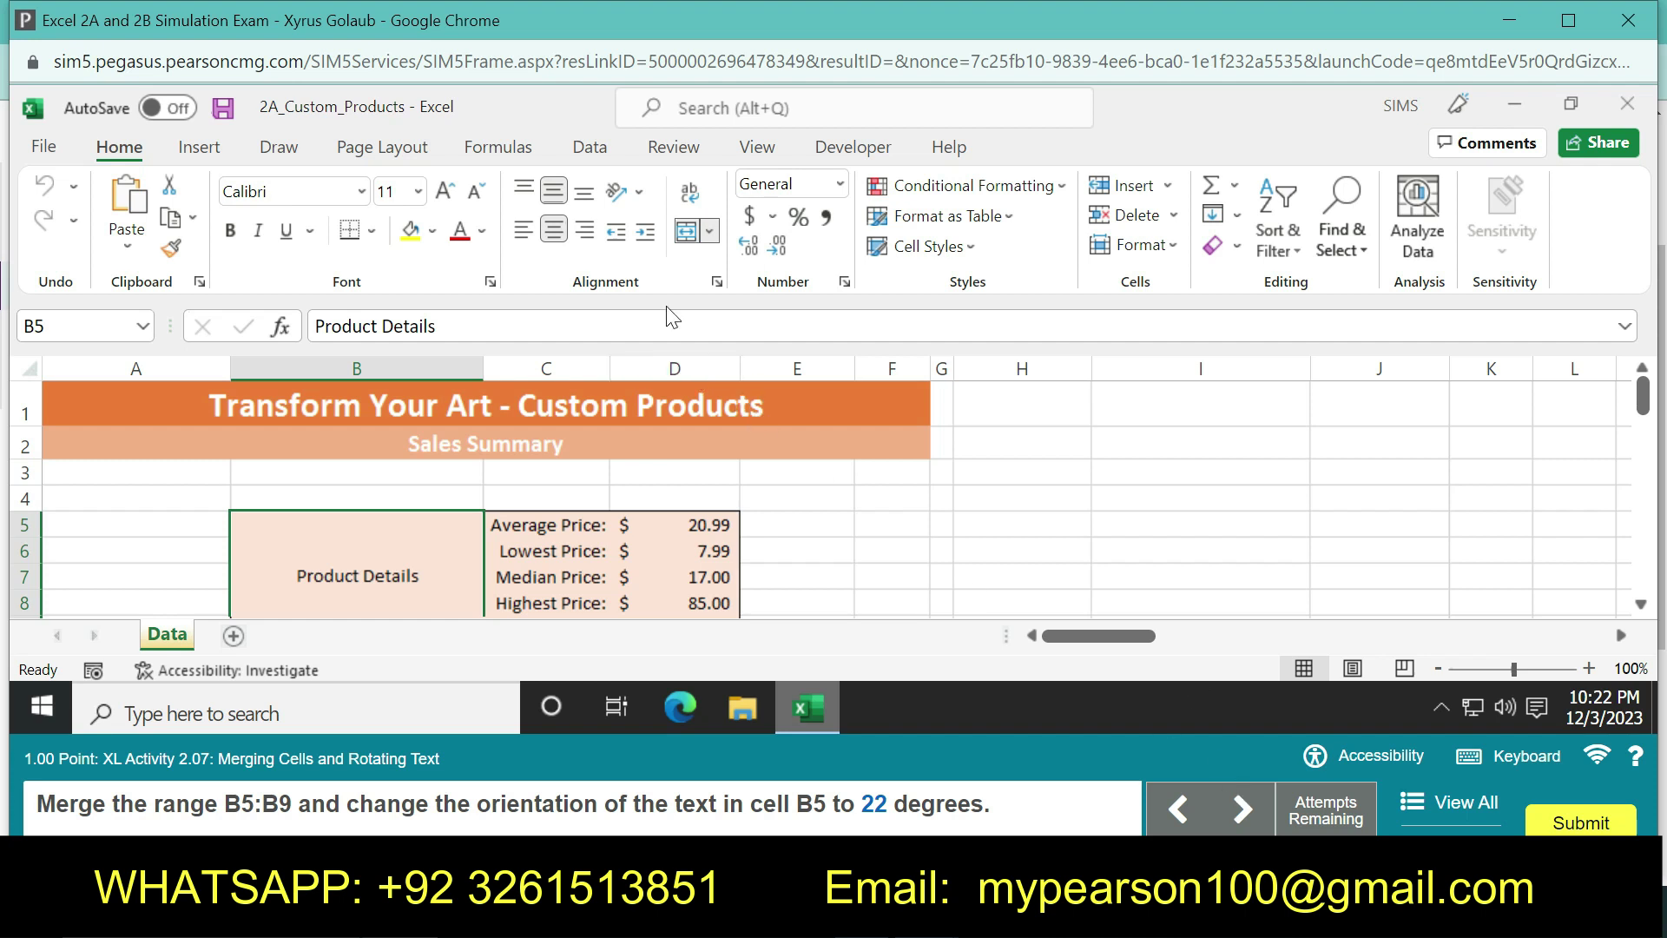
left_click(642, 193)
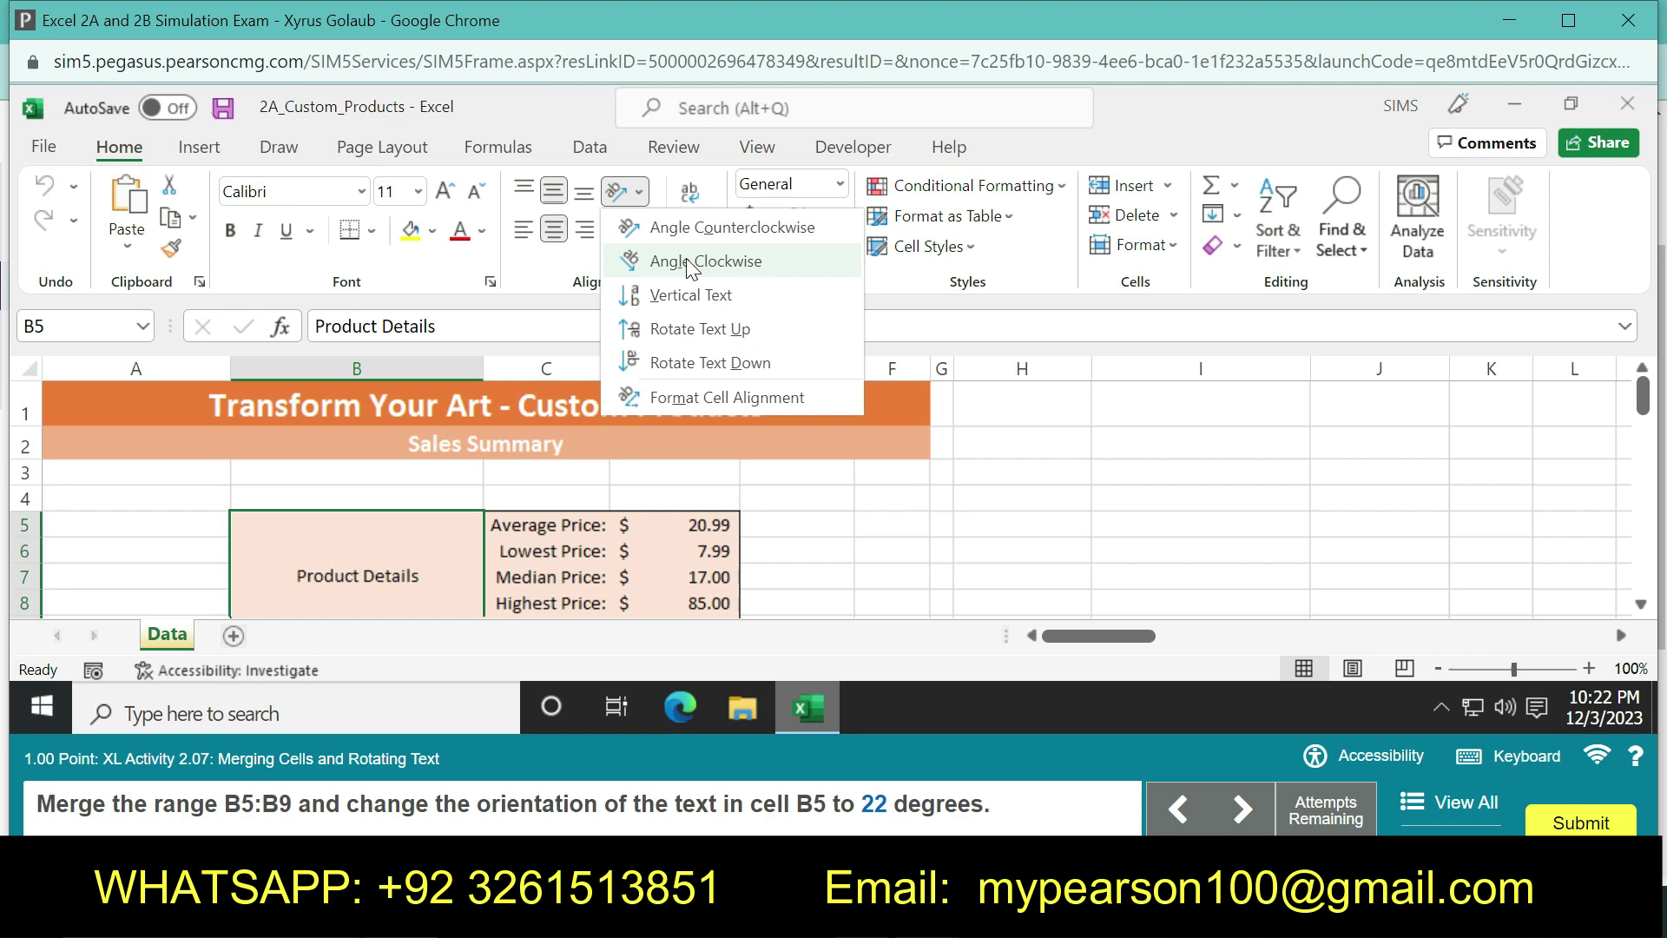
left_click(1236, 805)
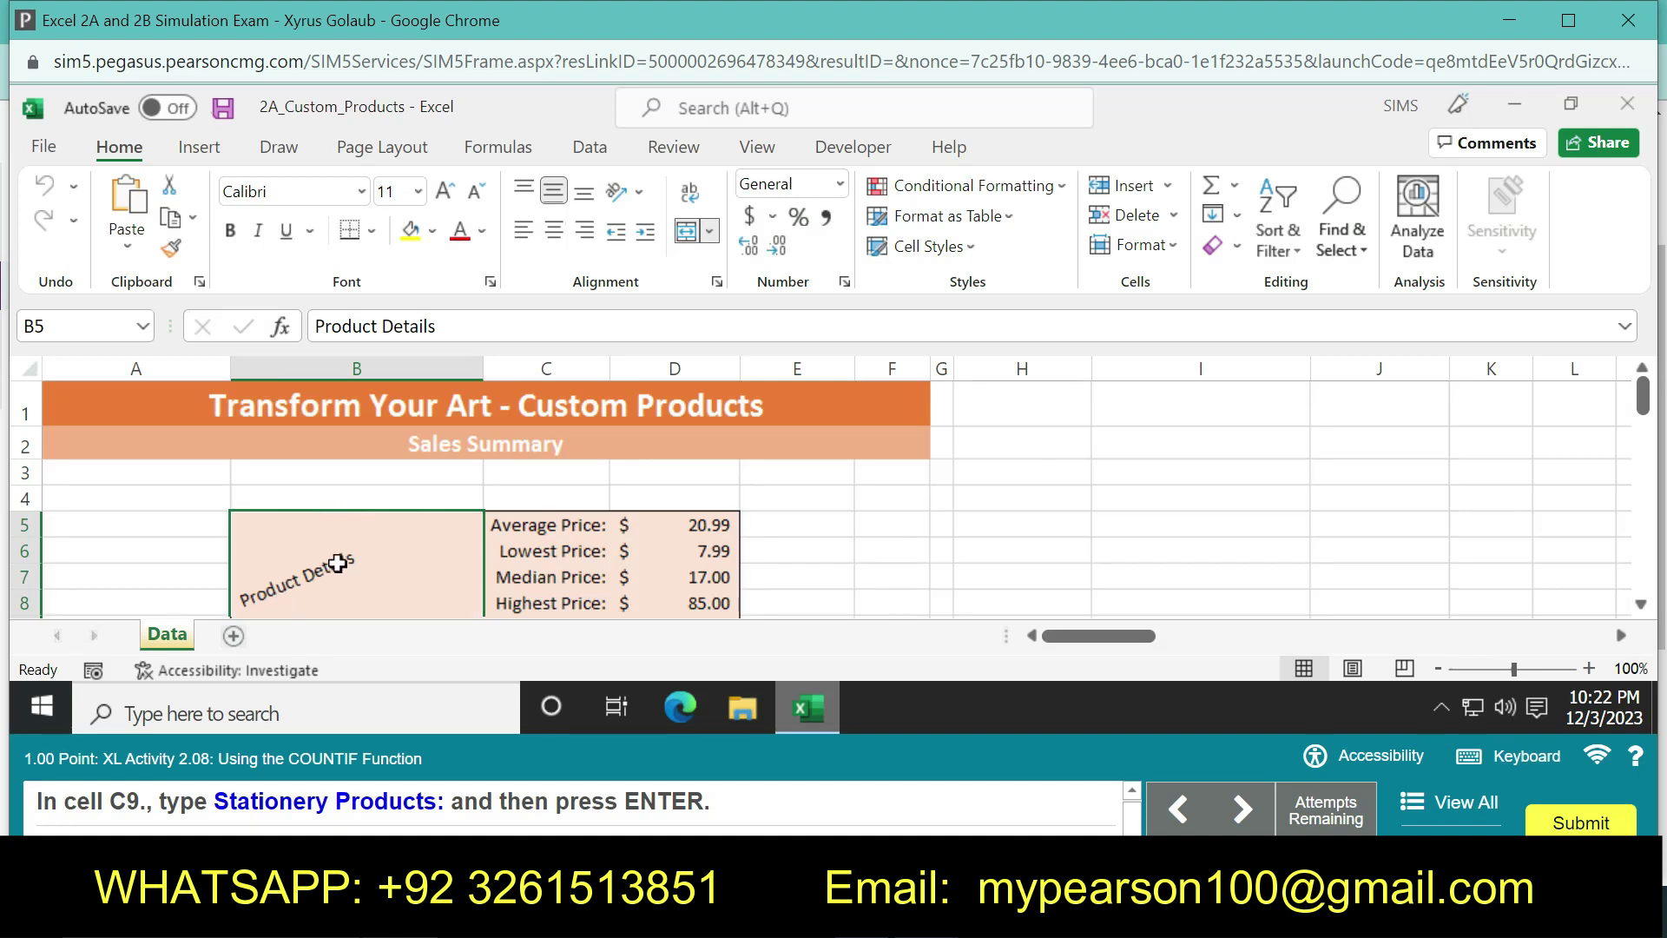
left_click(34, 326)
type("C")
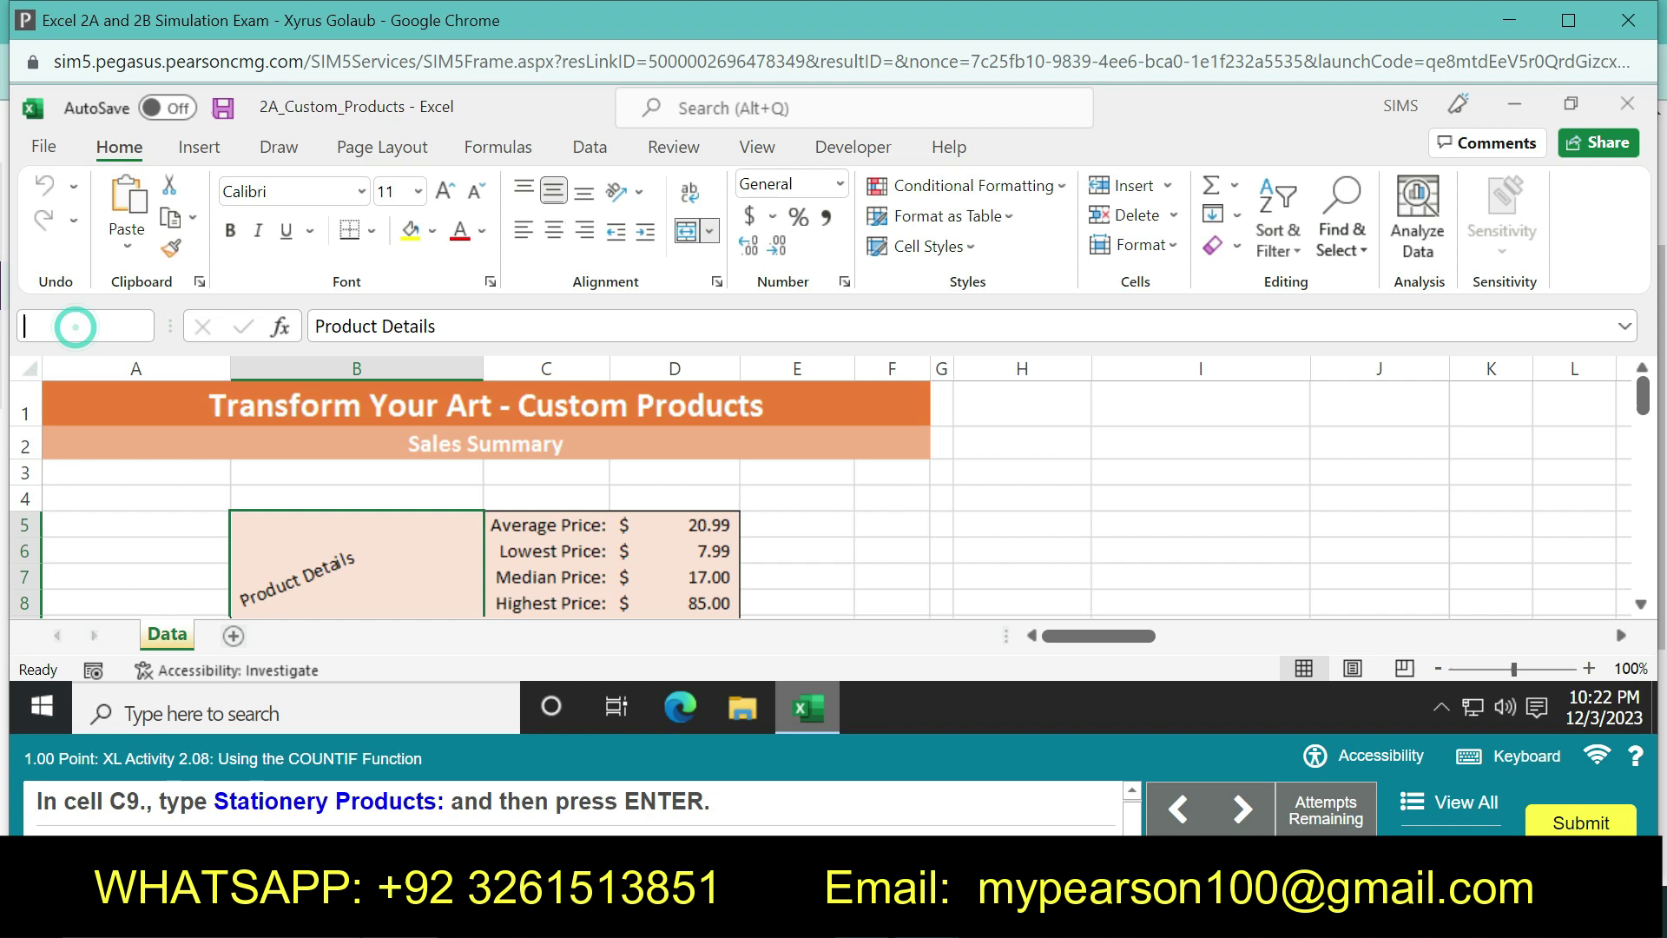
type("9")
key("Return")
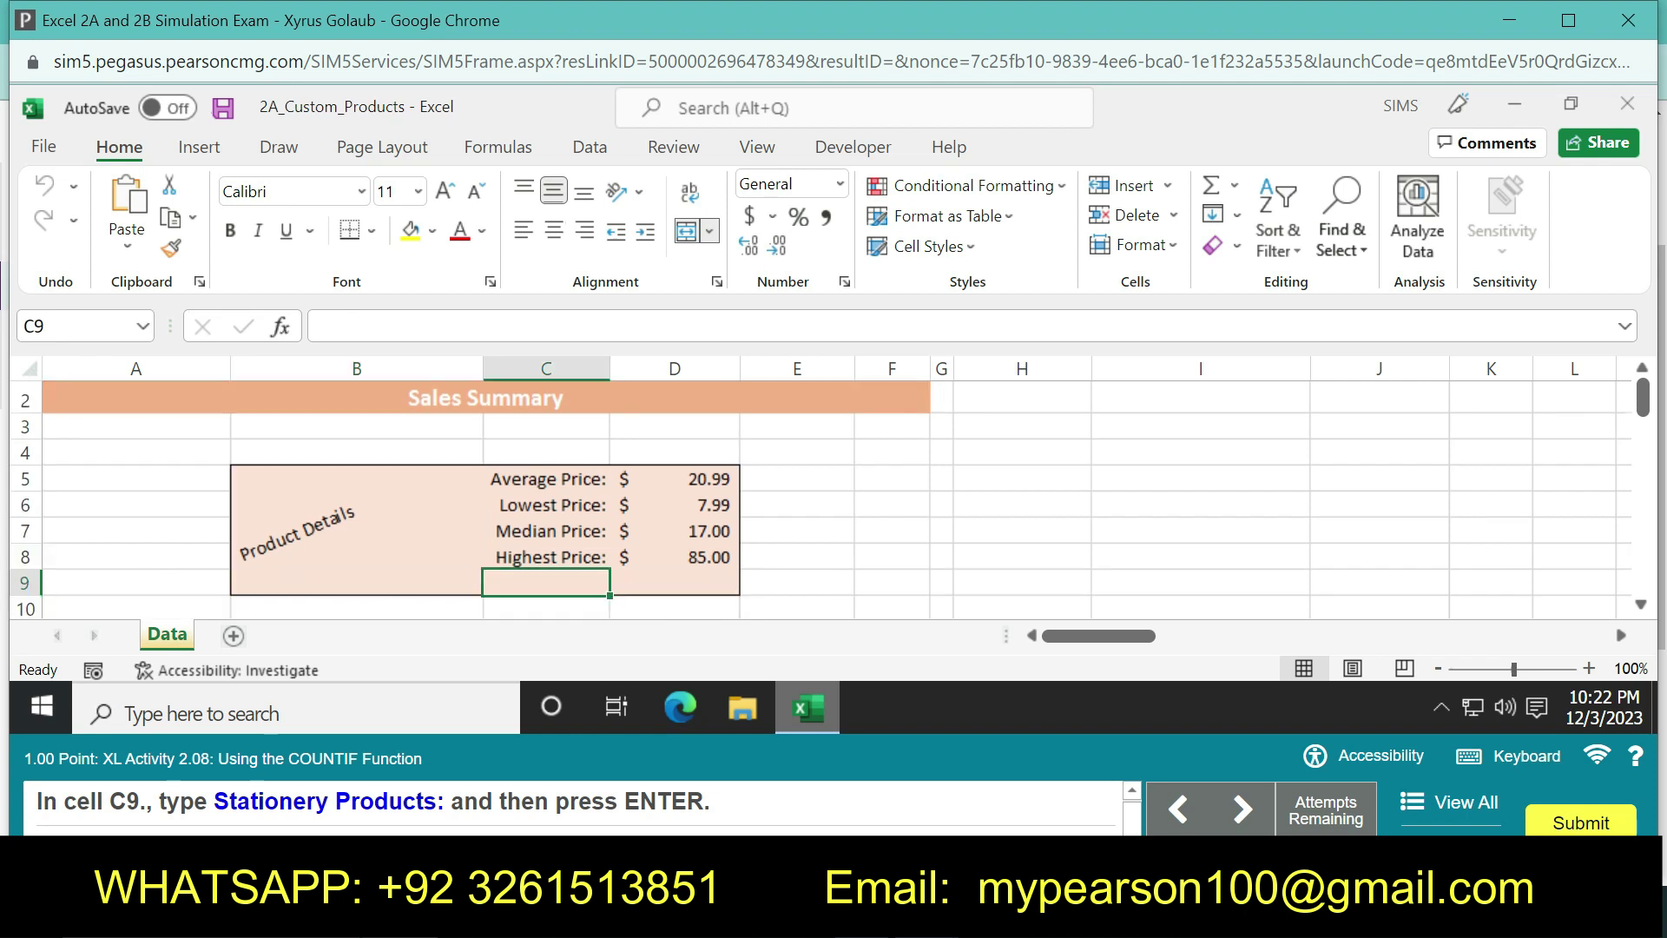
type("S")
type("ta")
type("tionery Pro")
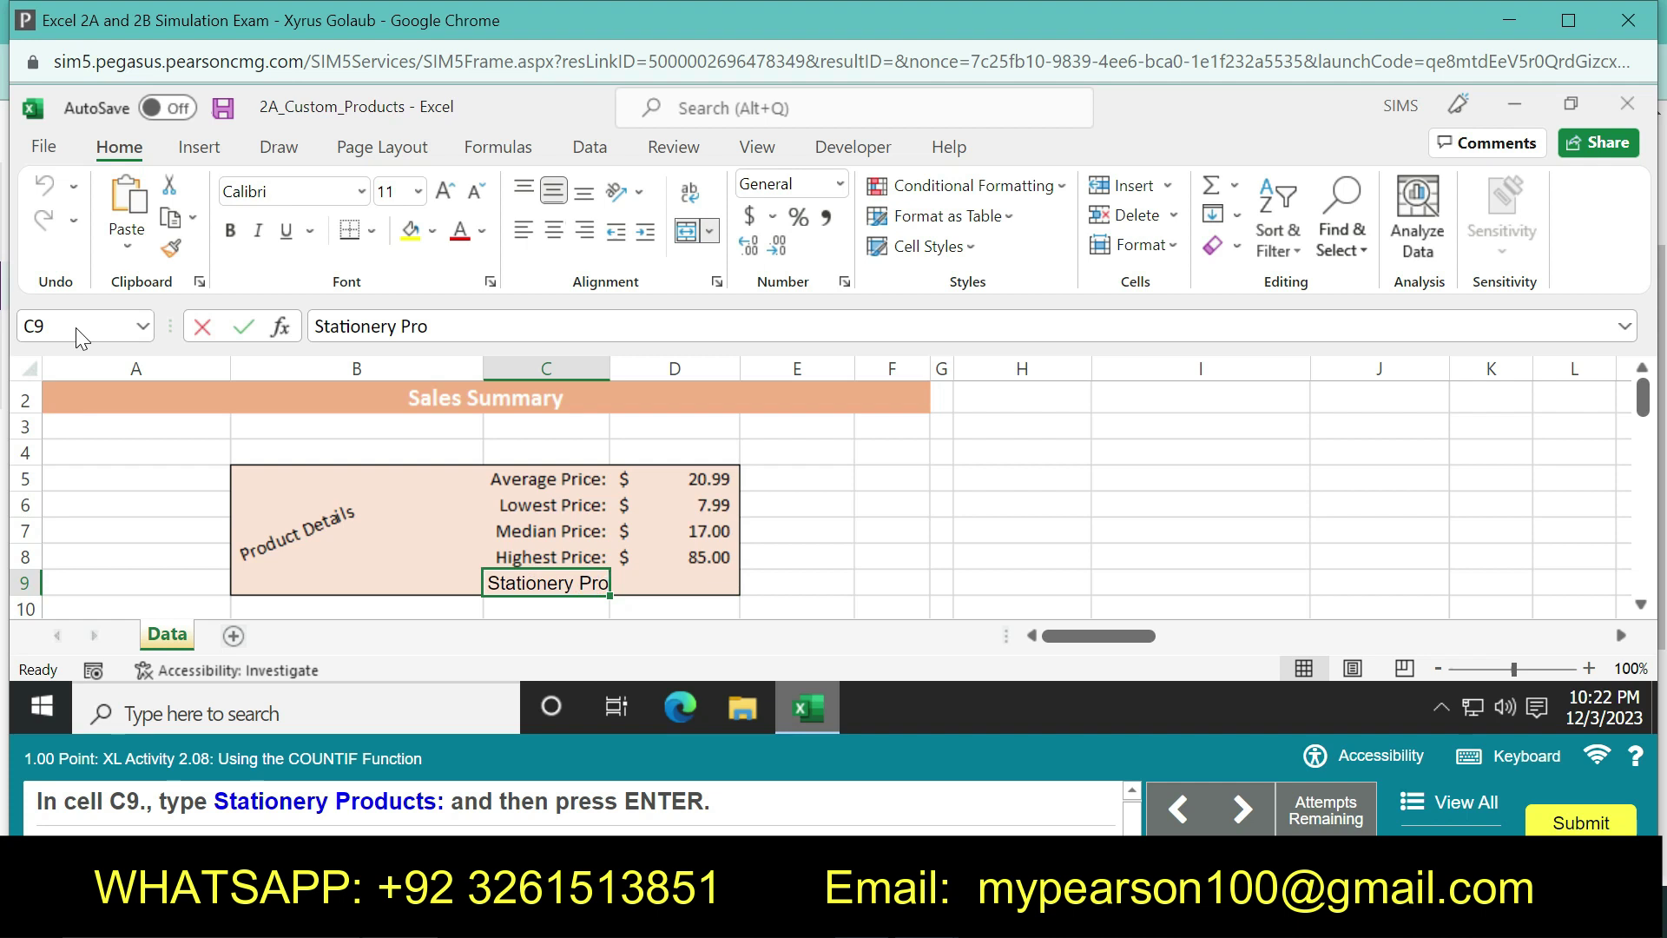
type("ducts")
key("Return")
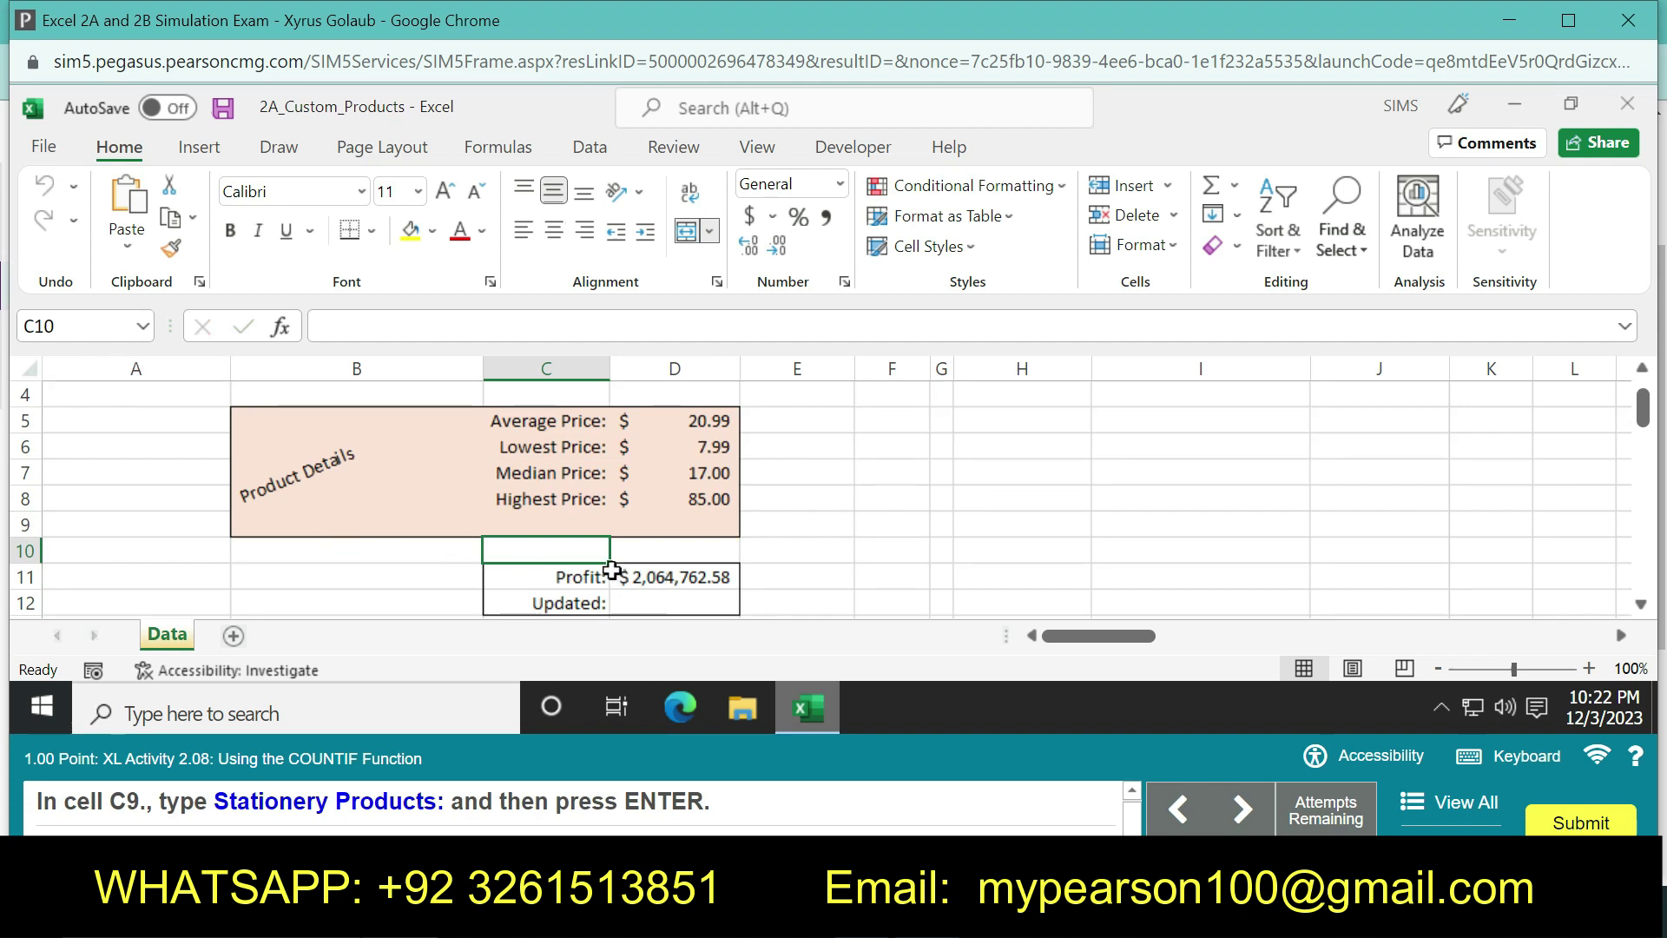
left_click(549, 519)
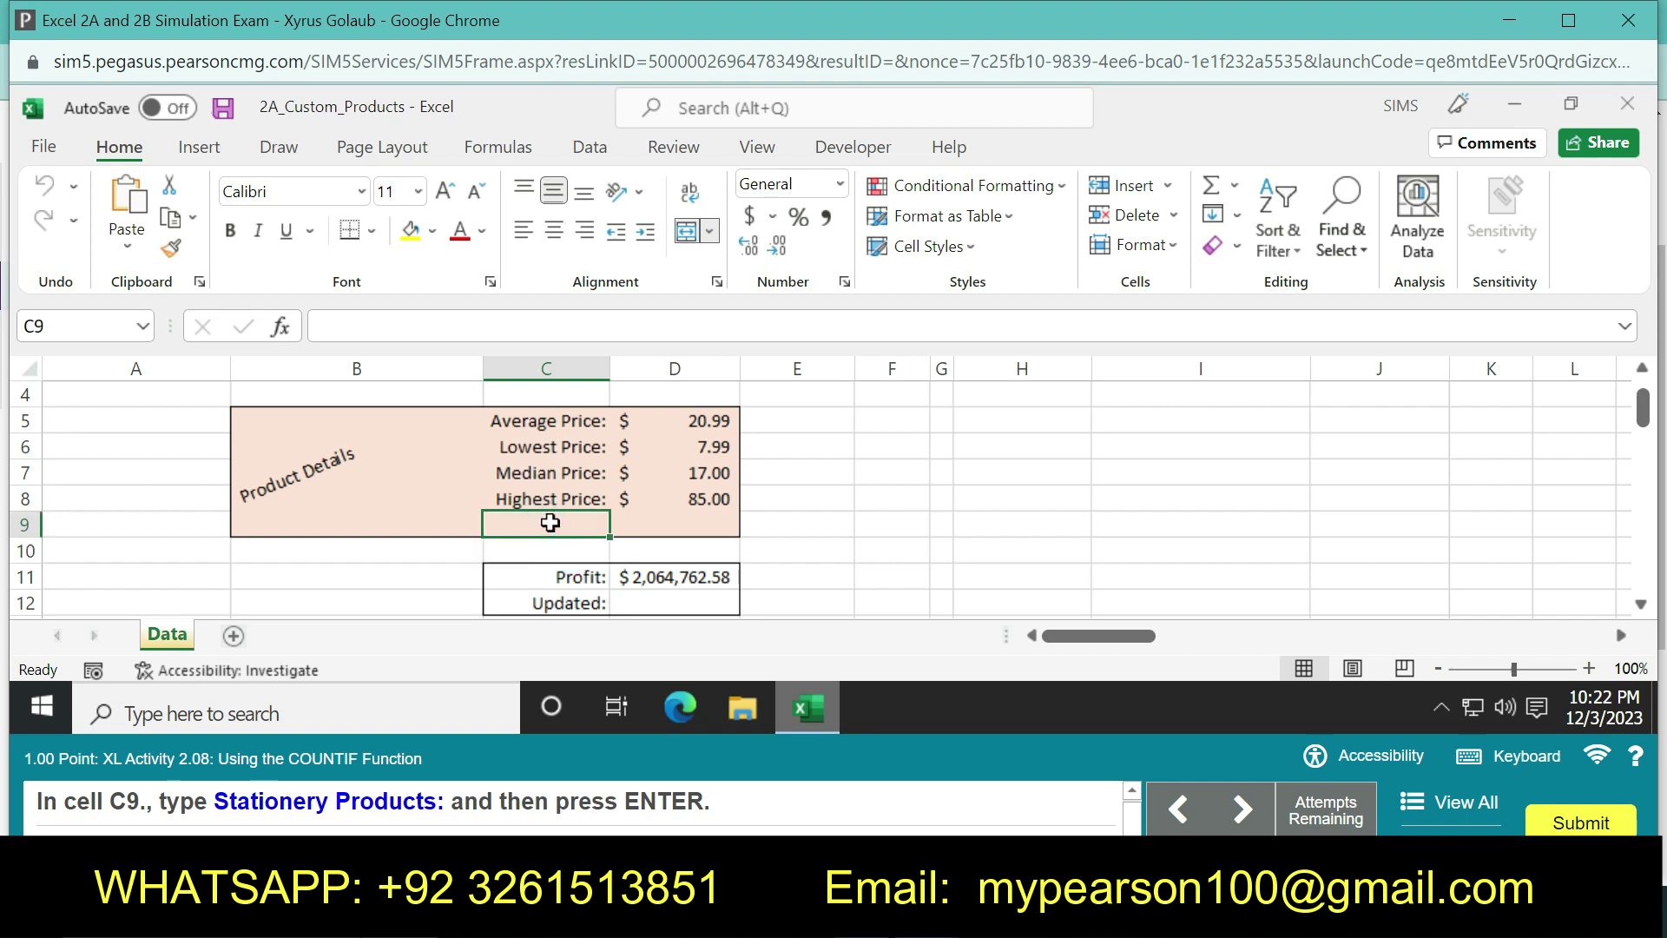
type("Stat")
type("ioner")
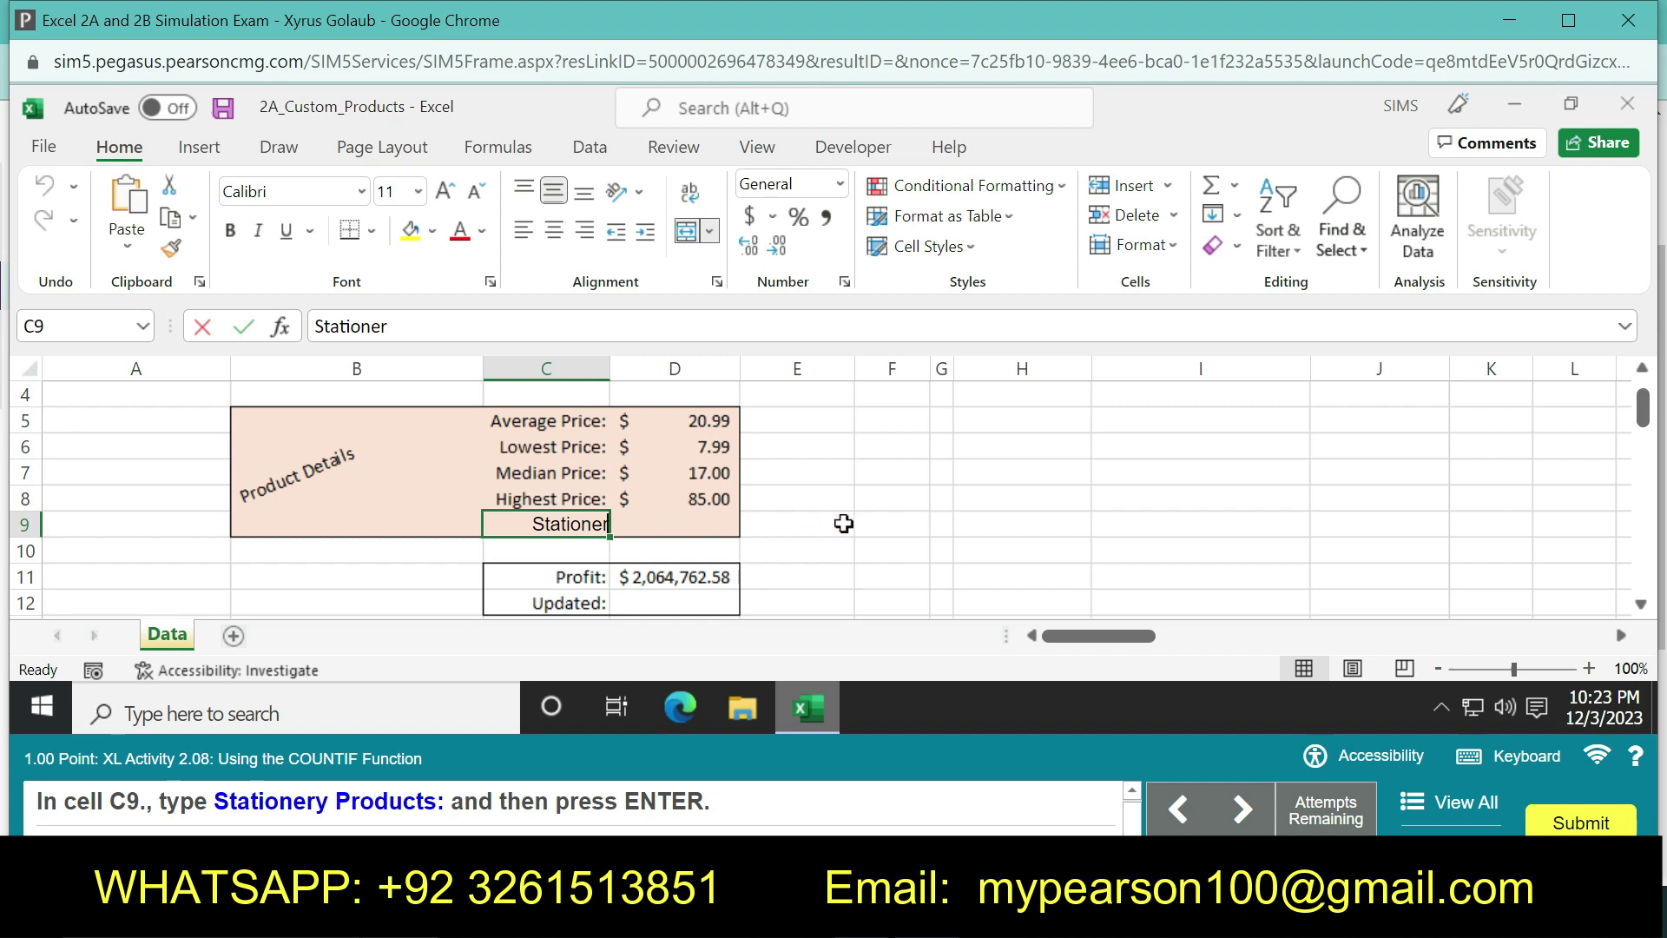
type("y")
type(" Pr")
type("oduc")
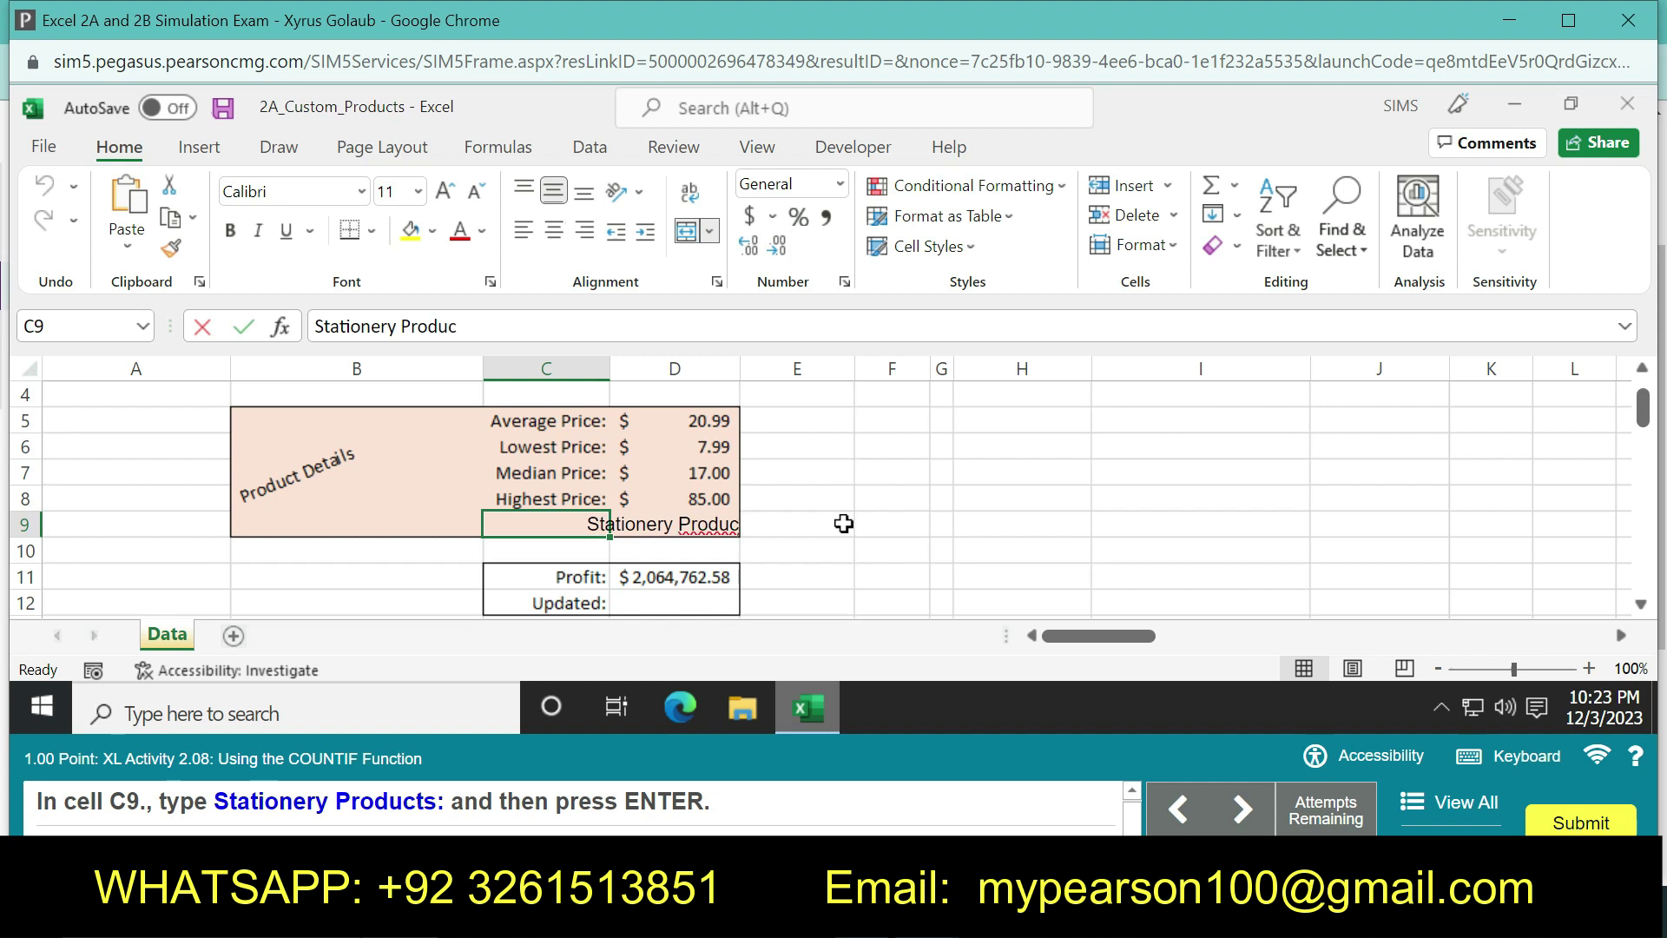
key("BackSpace")
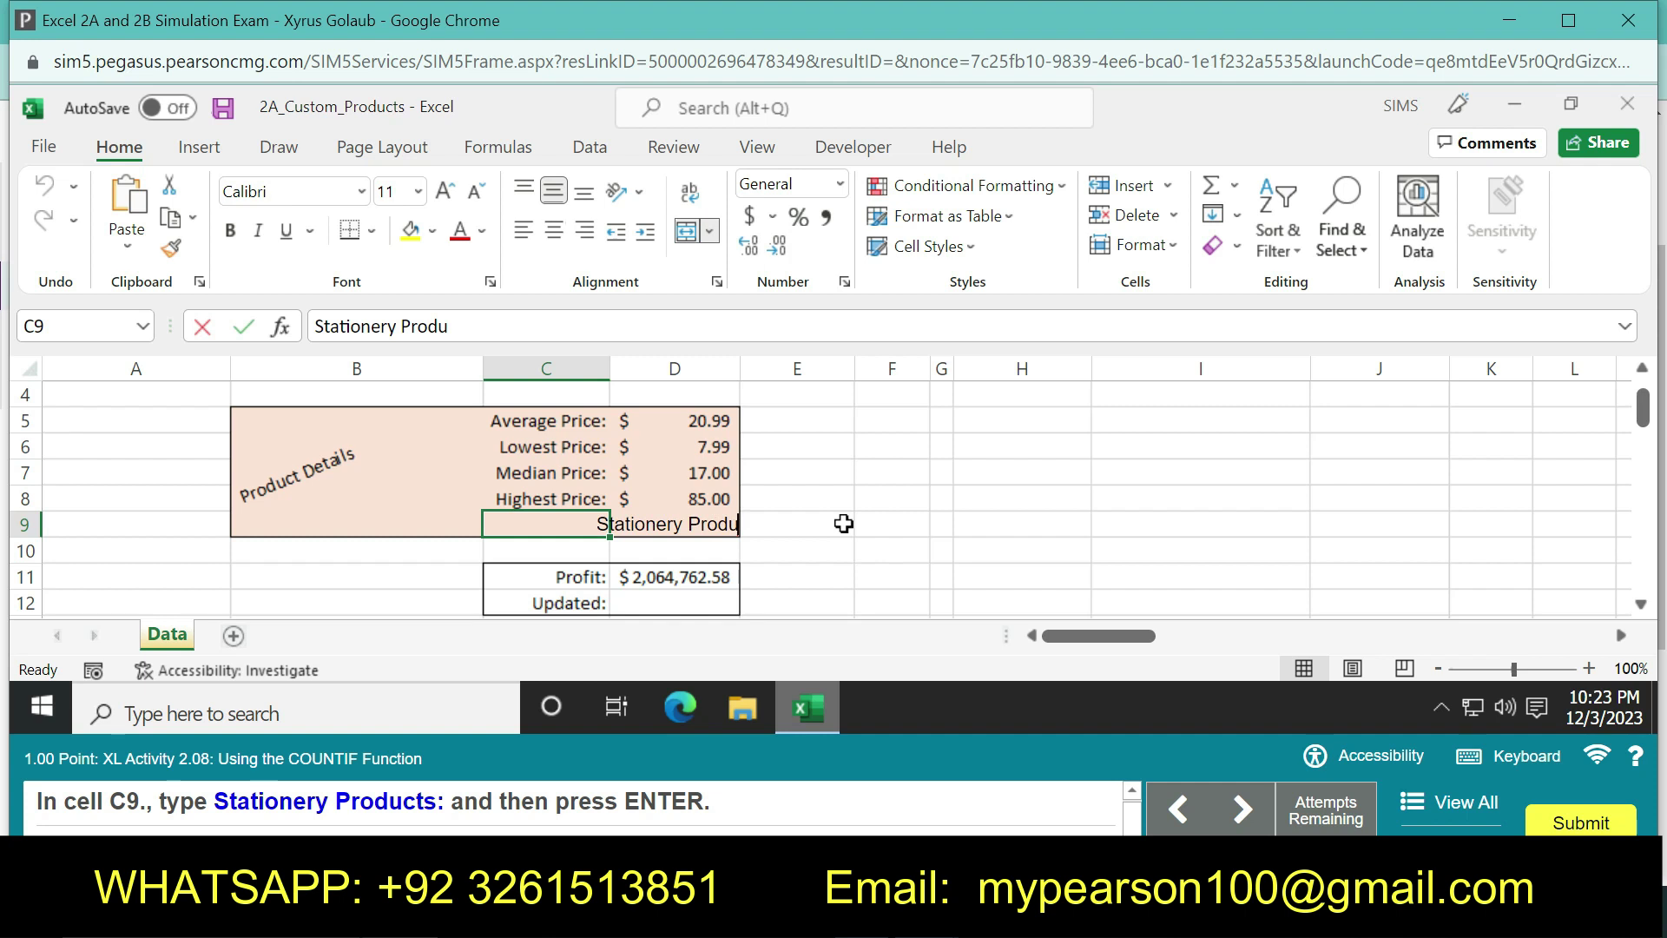
type("cts")
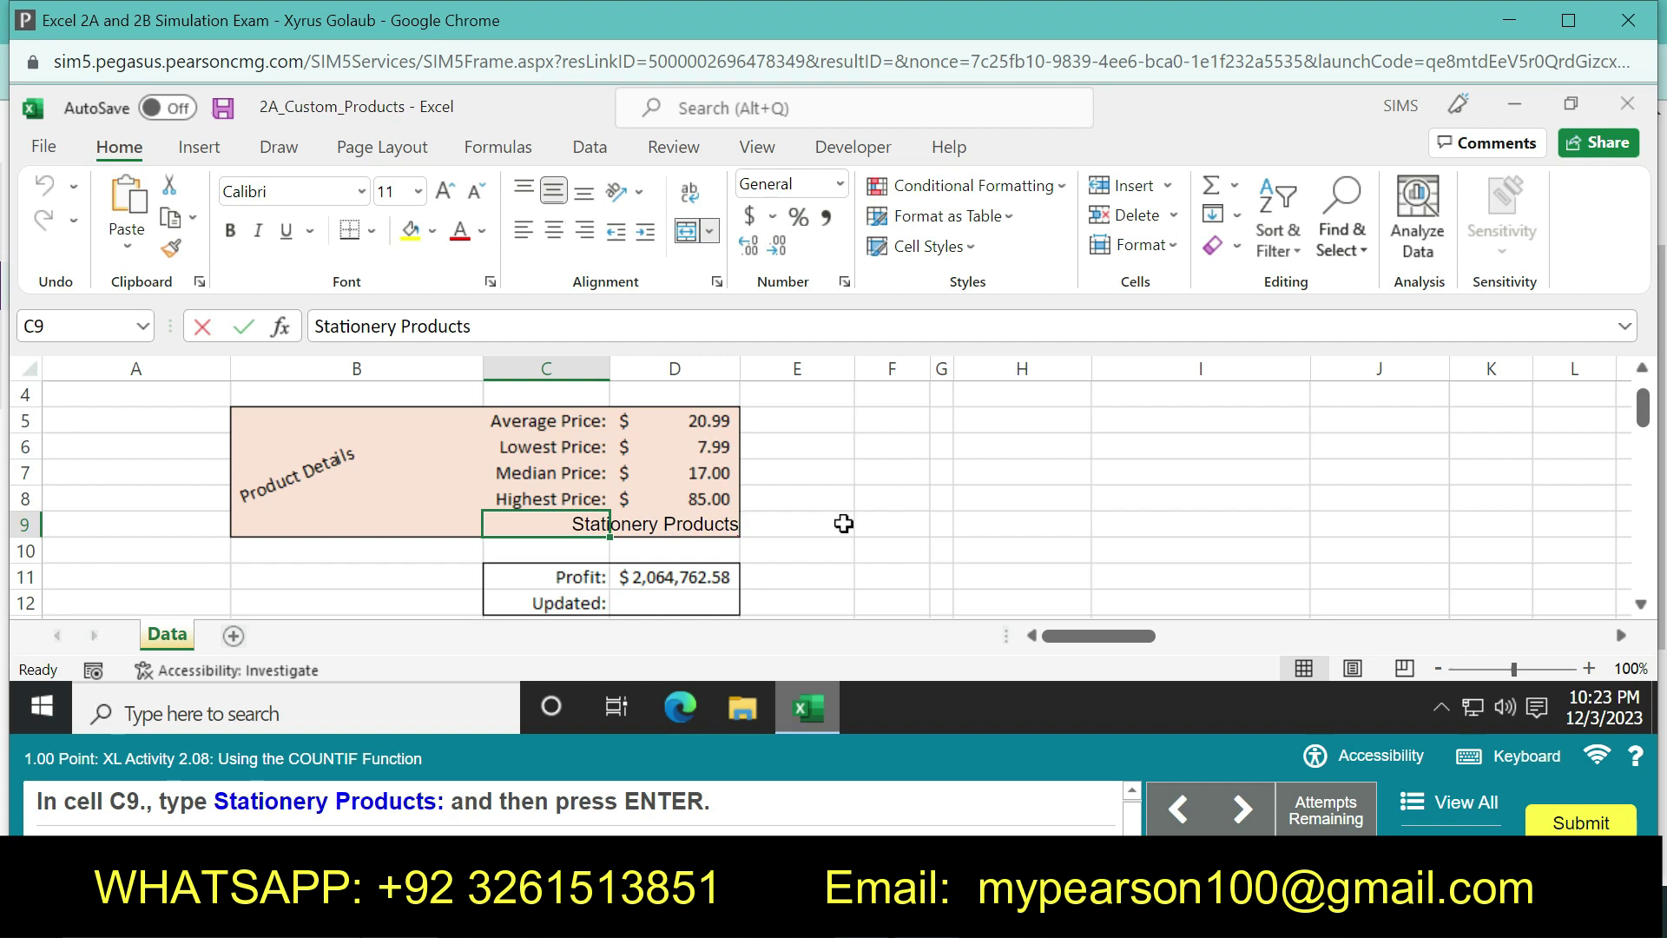
key("Return")
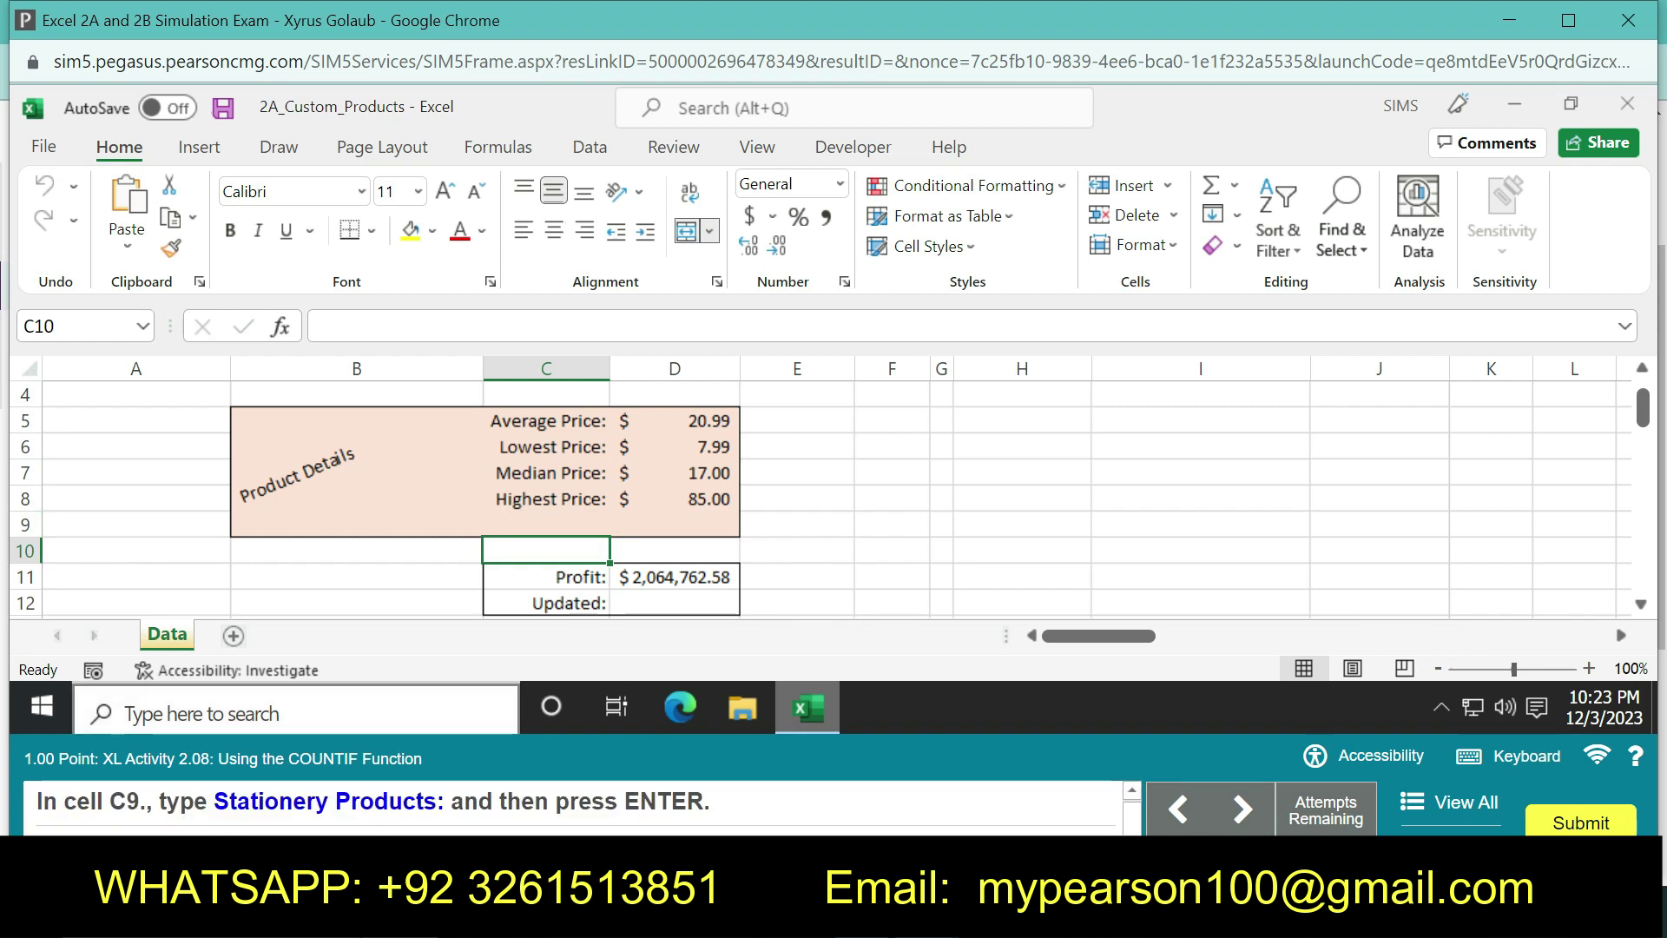
Type the label Stationery Products into cell C9
left_click(533, 520)
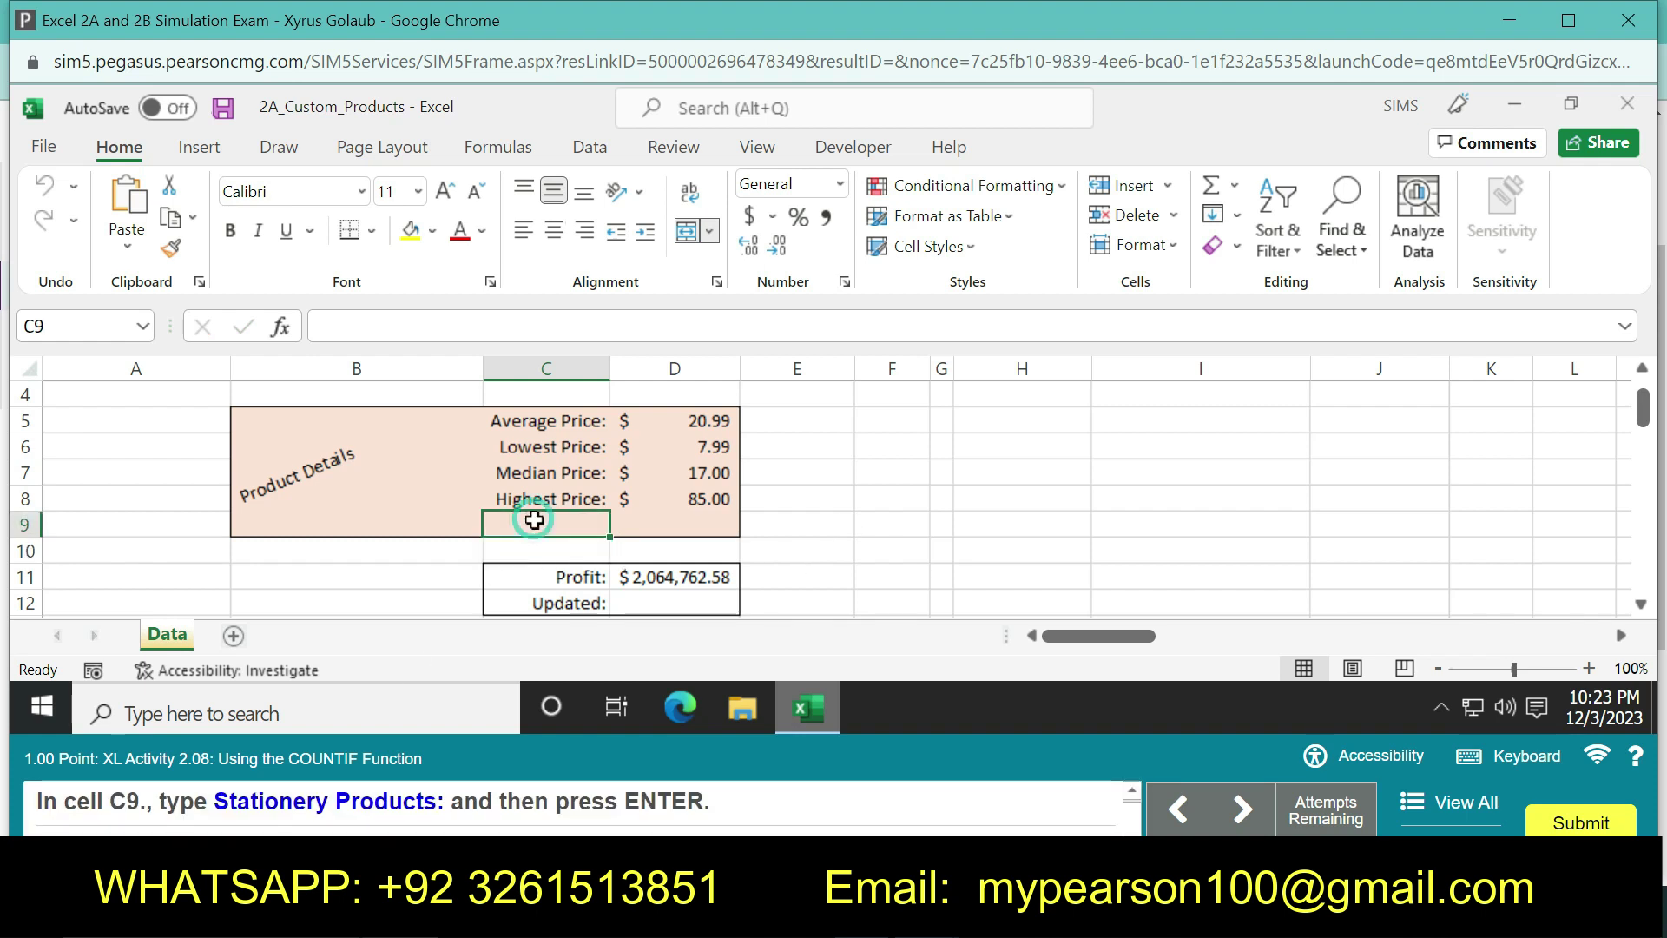
type("s")
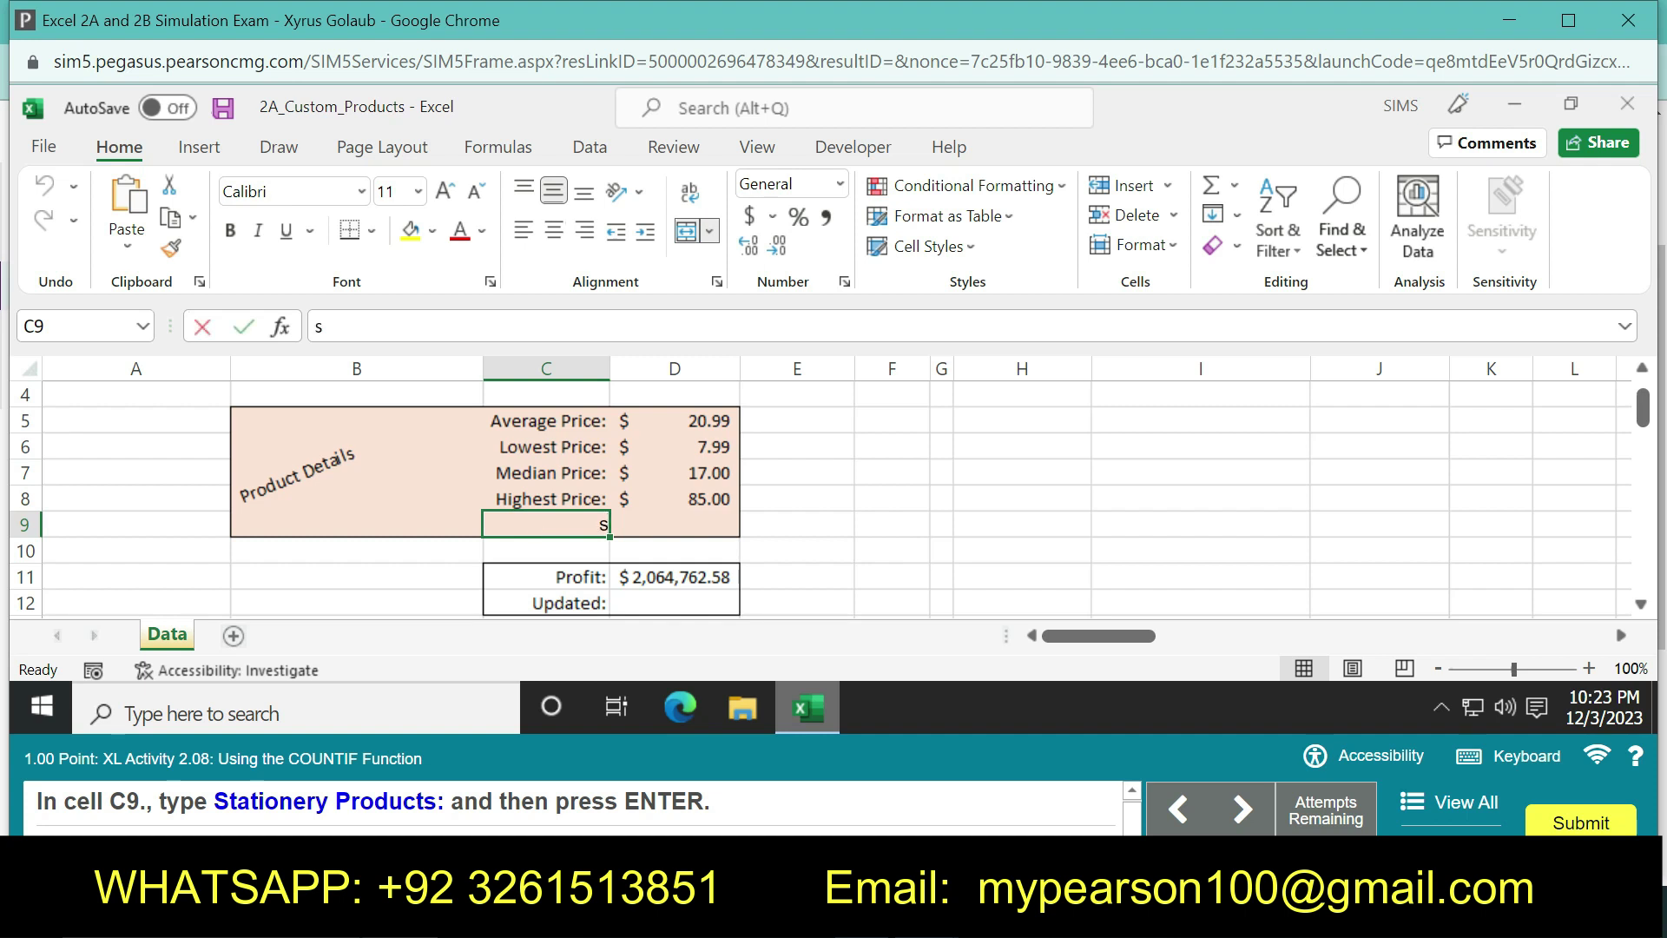
key("BackSpace")
type("St")
type("at")
type("ion")
type("ery")
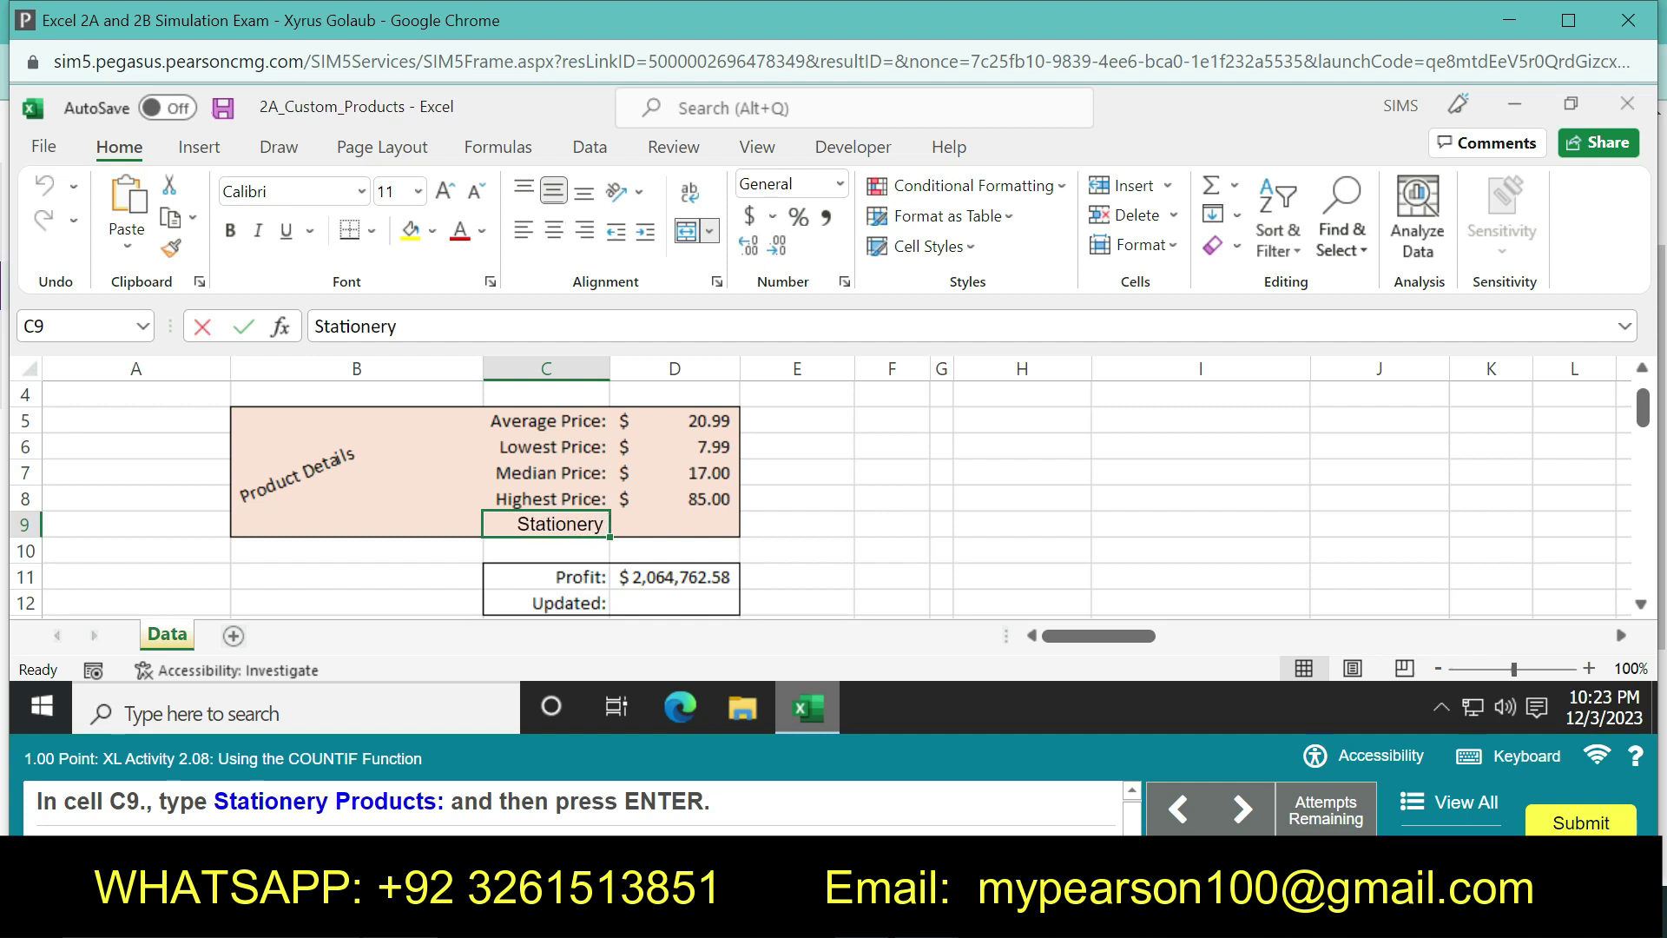
type(" P")
type("ro")
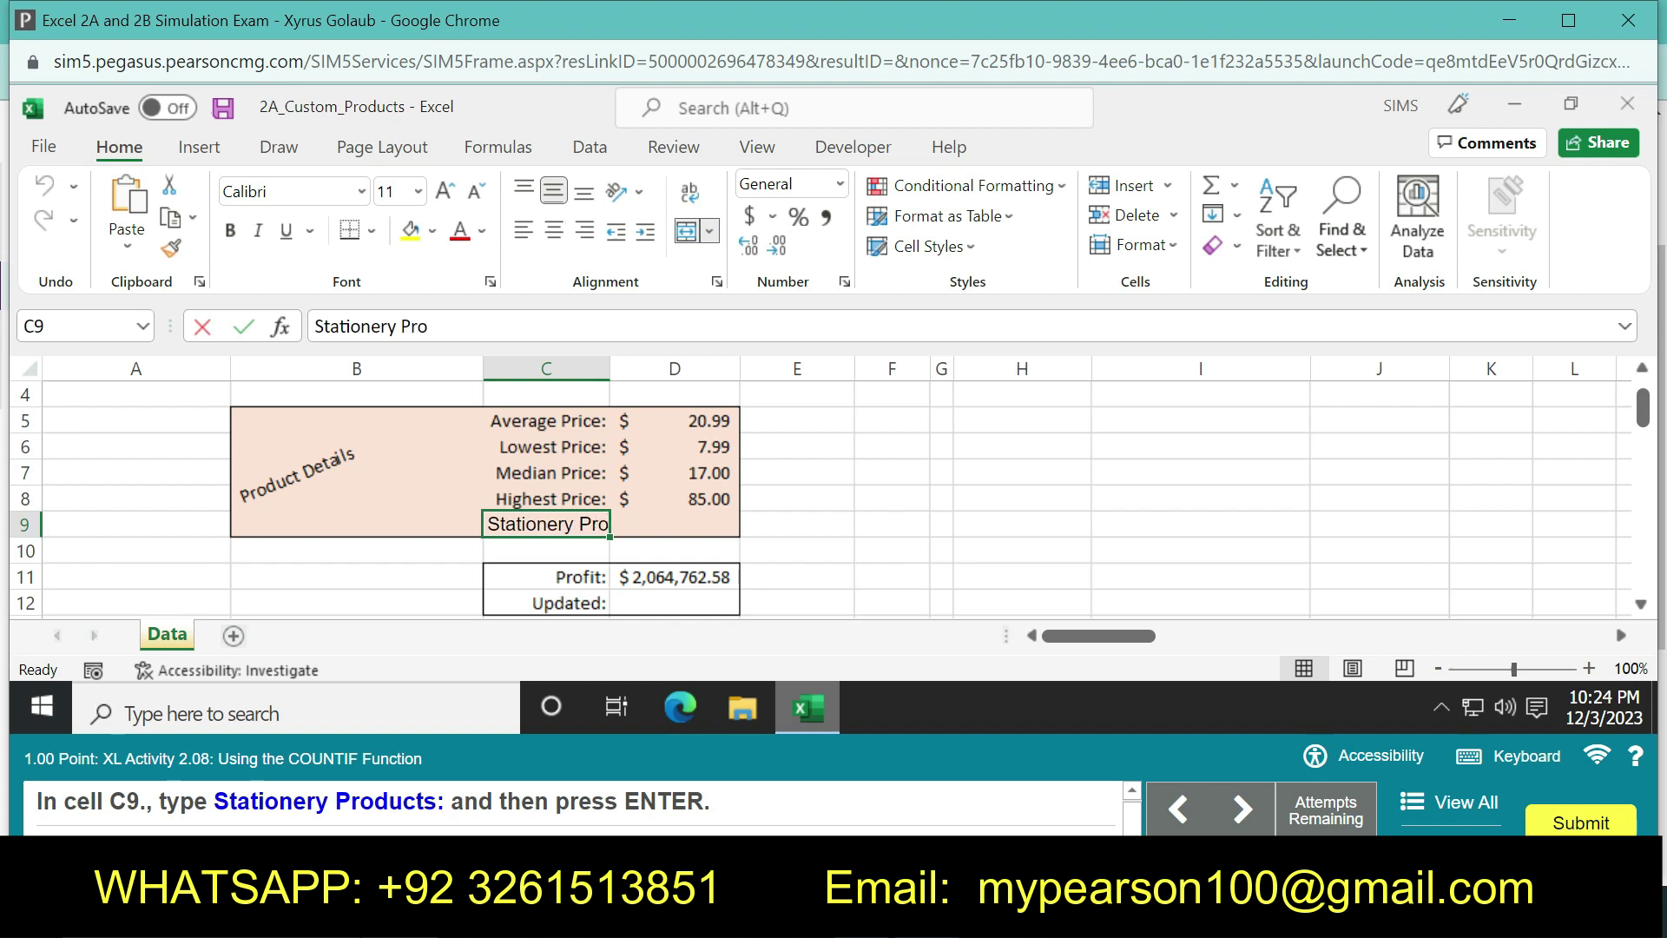
type("d")
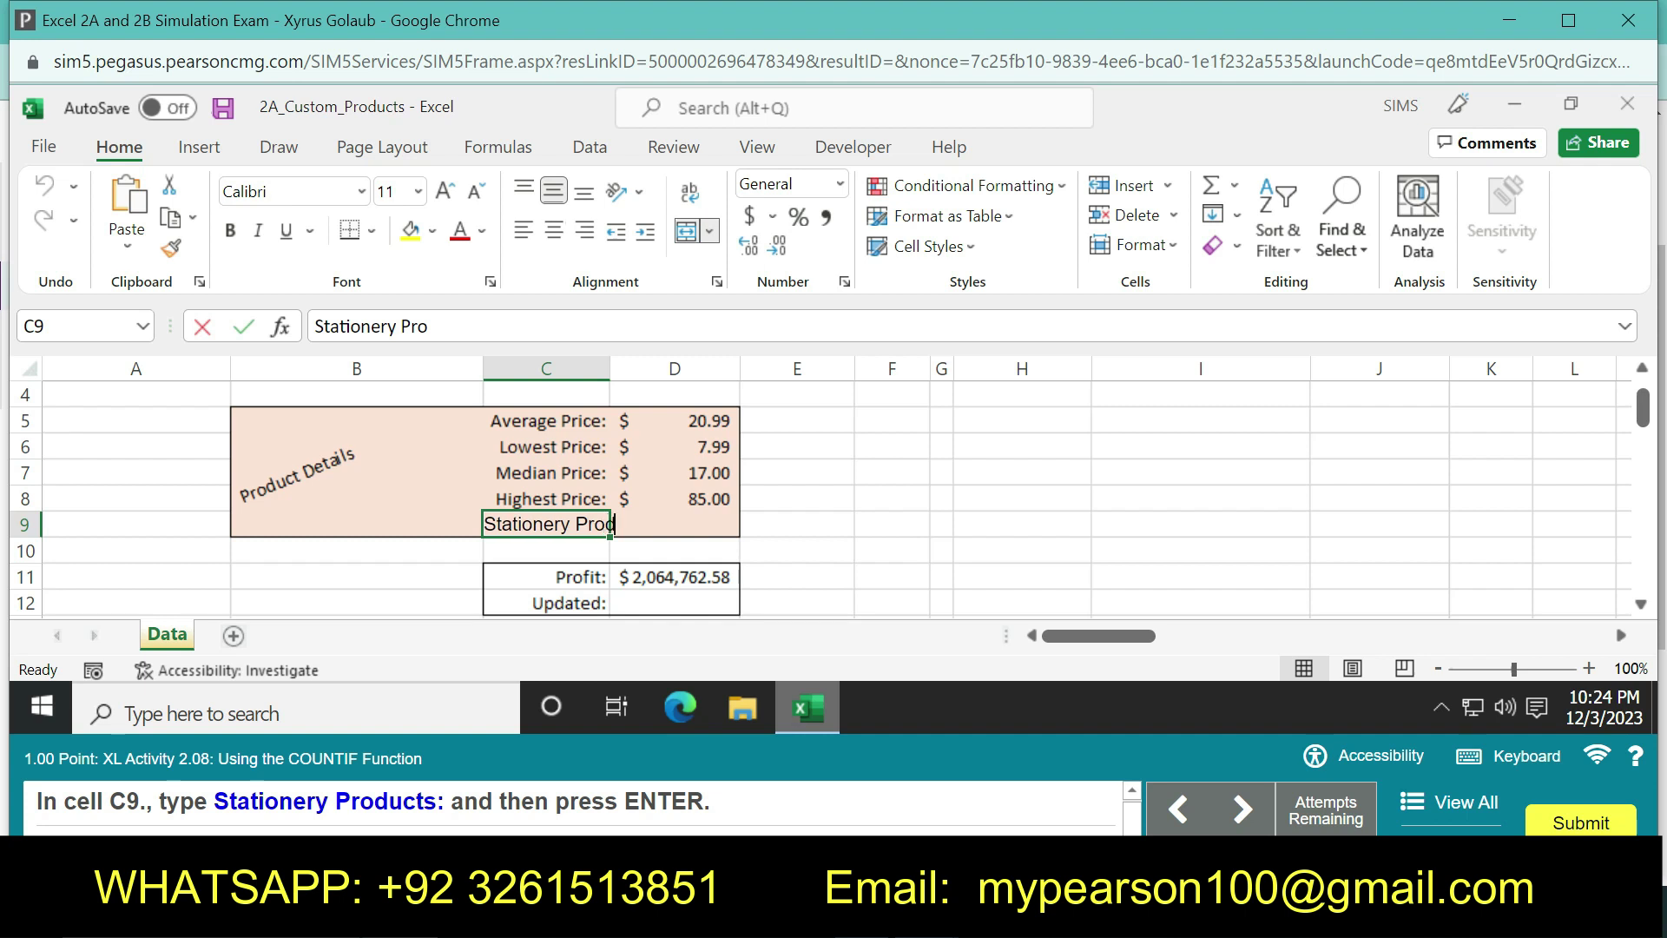
type("ucts")
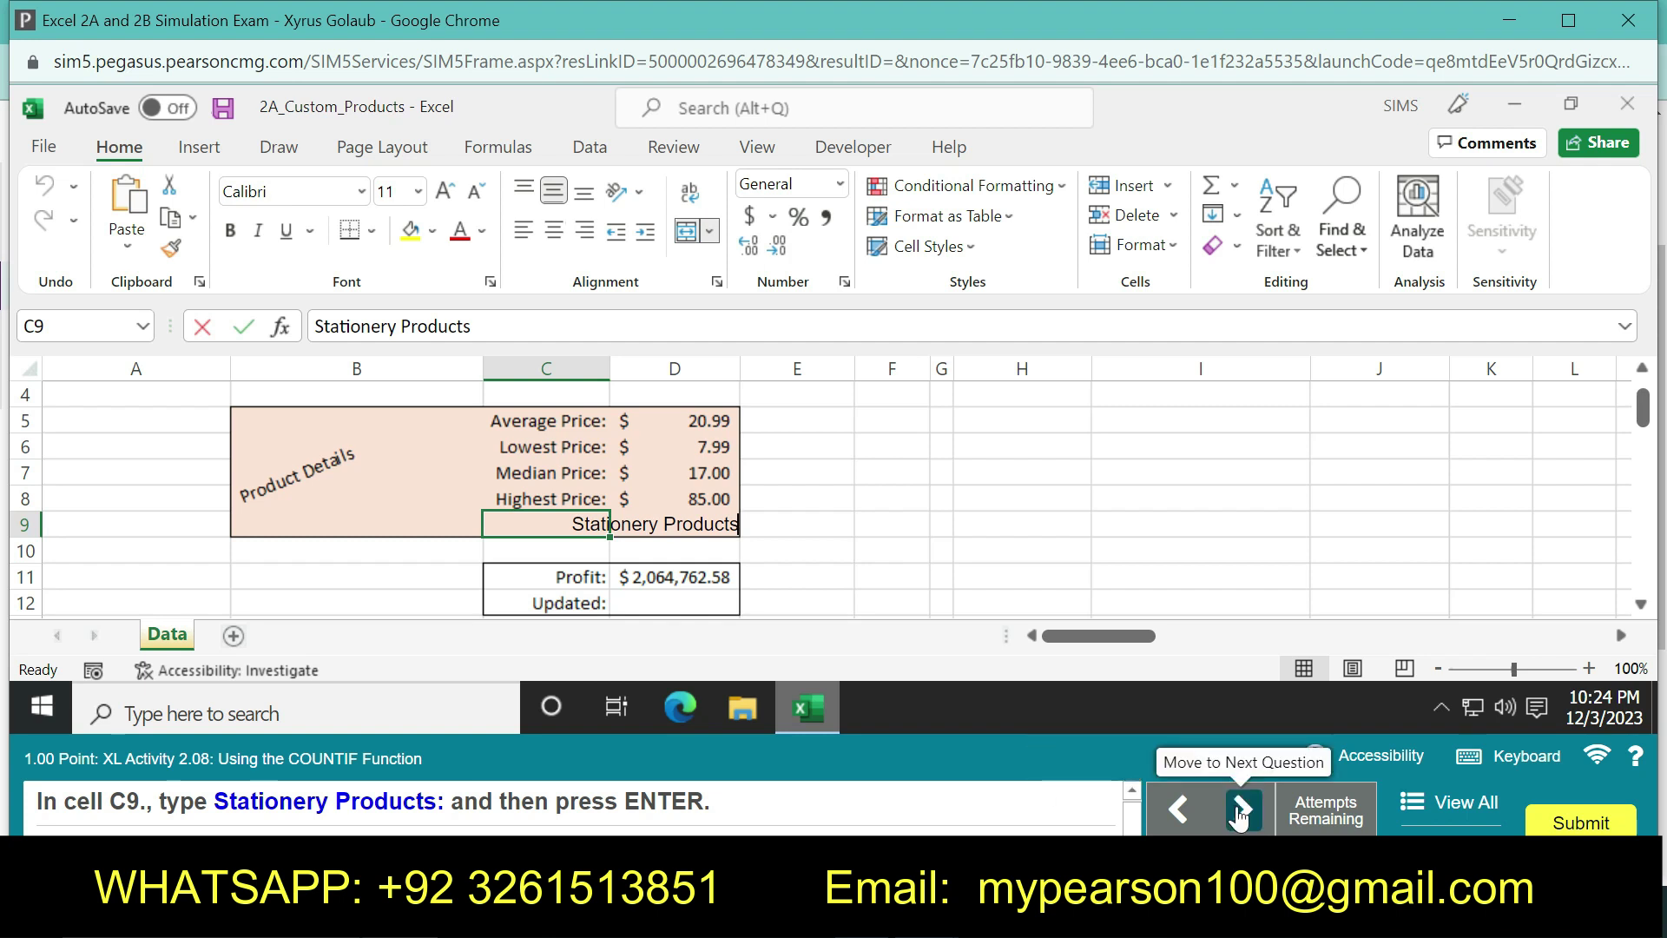
Advance to the IF function task and select cell F5
left_click(1240, 811)
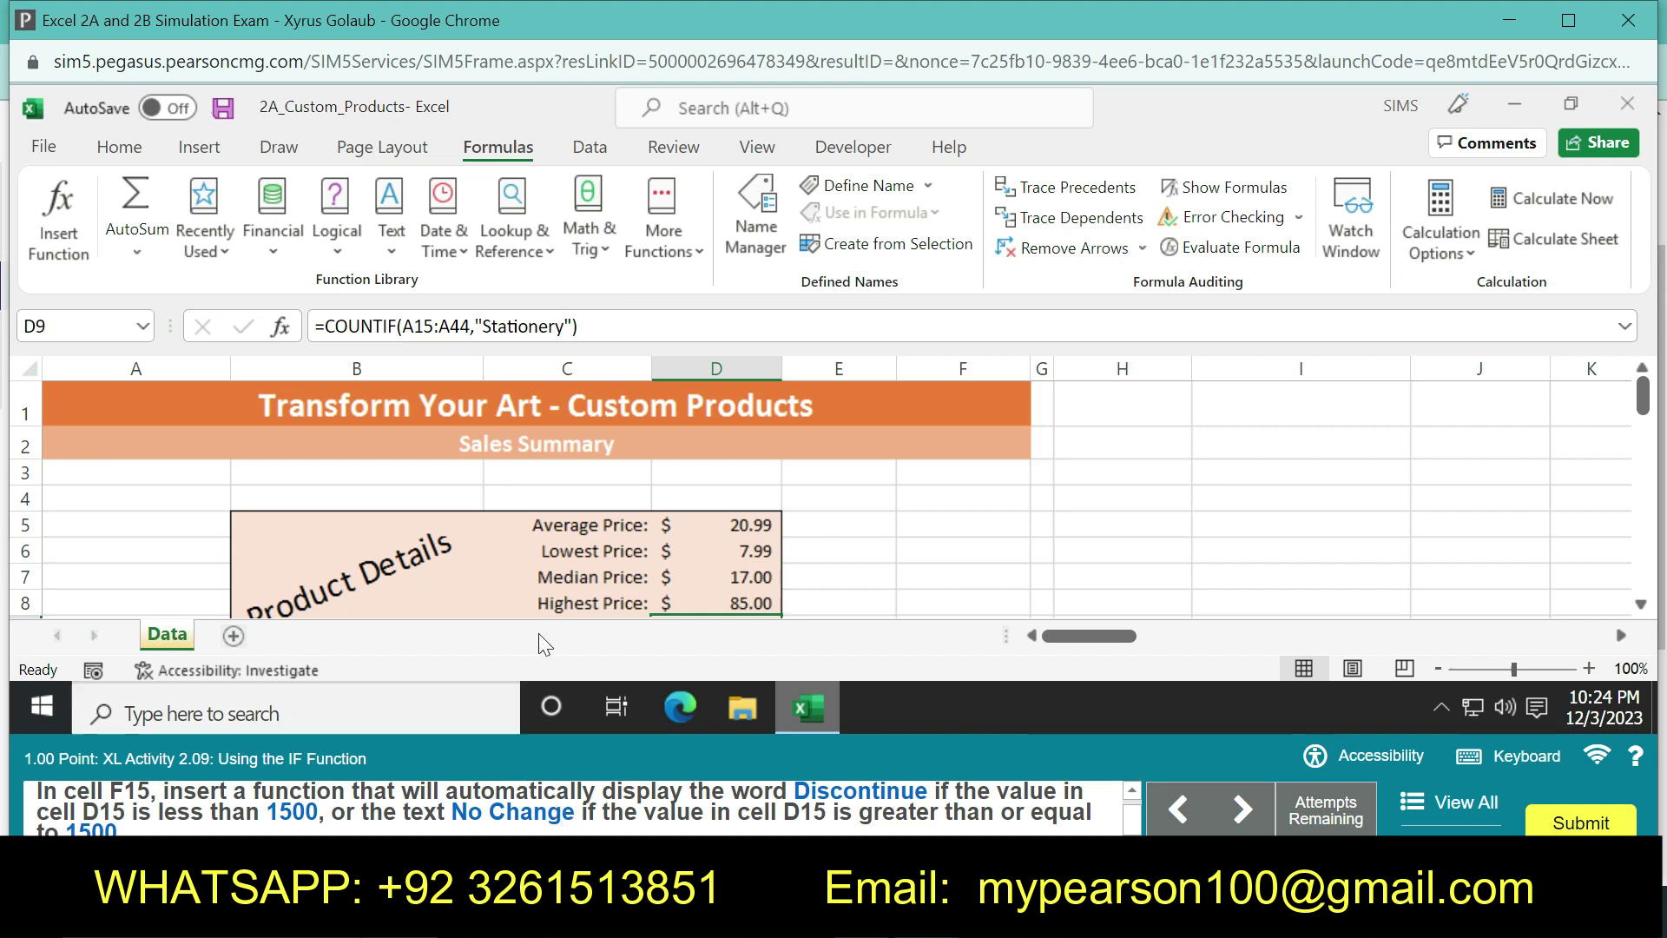
left_click(921, 528)
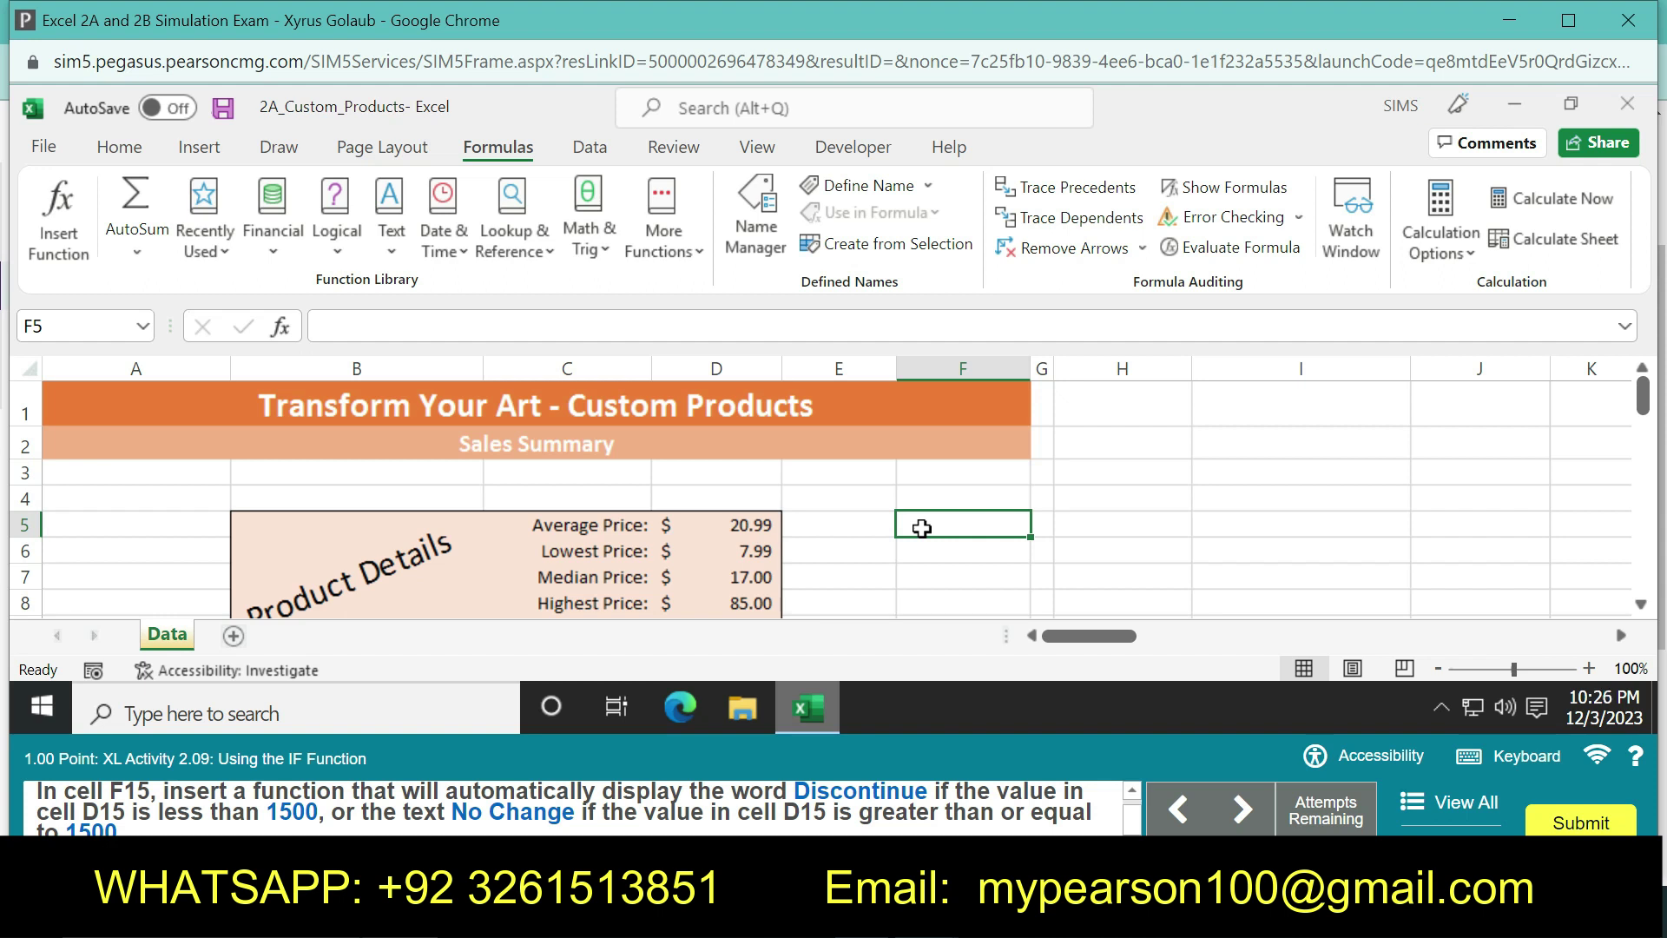
Jump to cell F15 through the Name Box
left_click(85, 321)
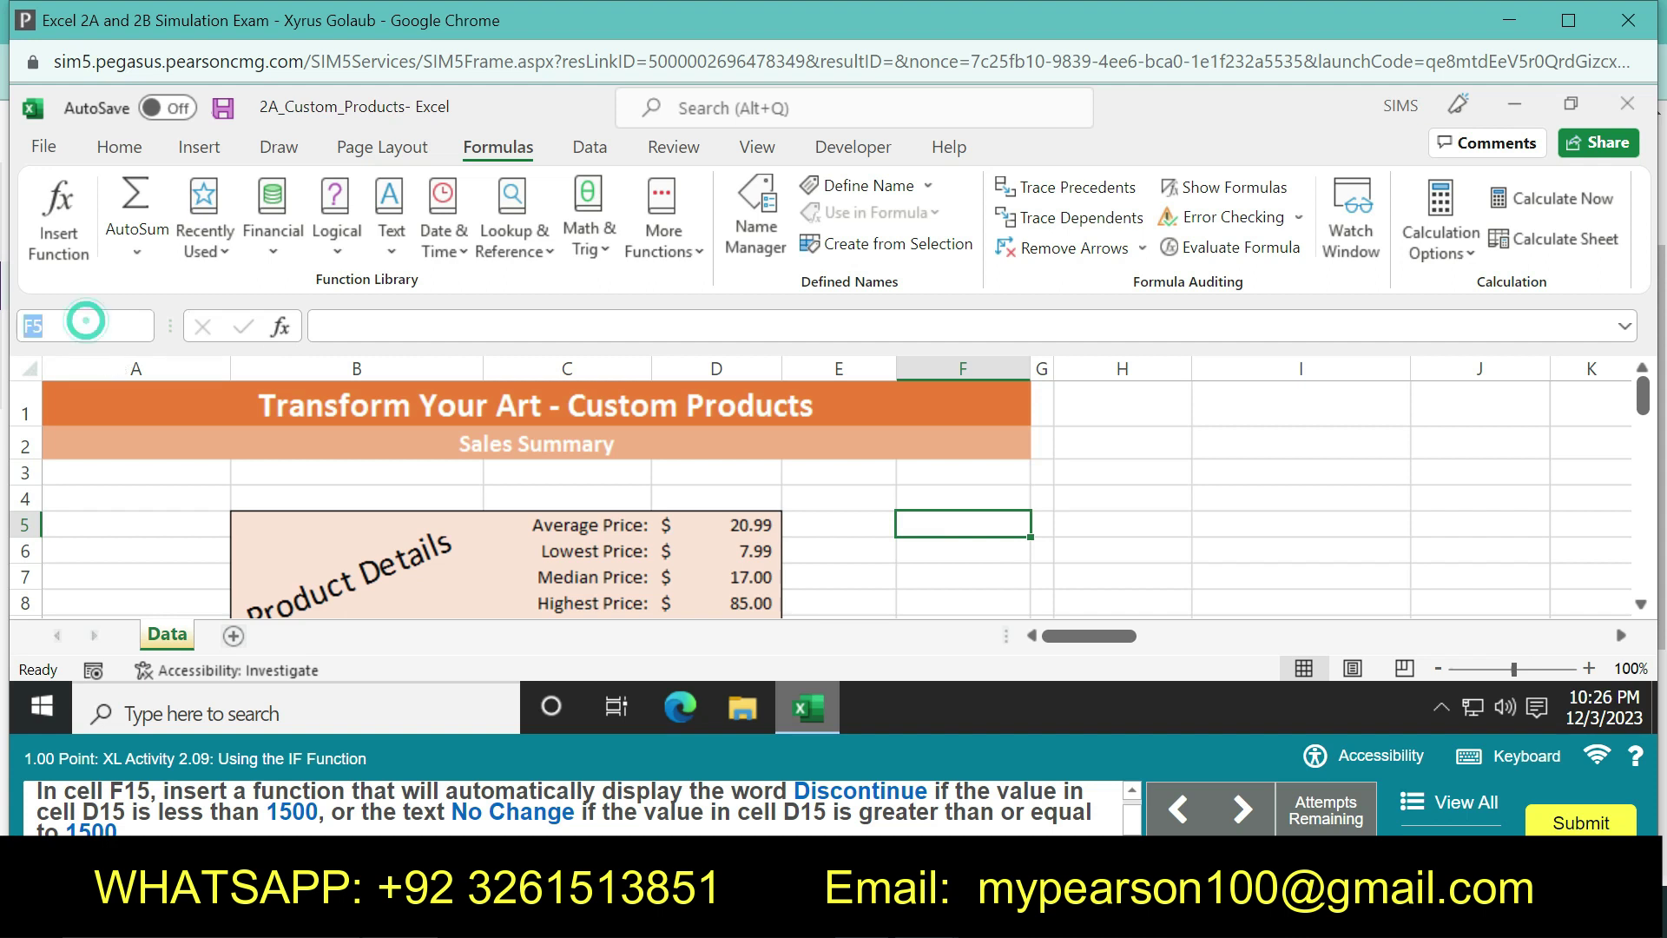
type("f15")
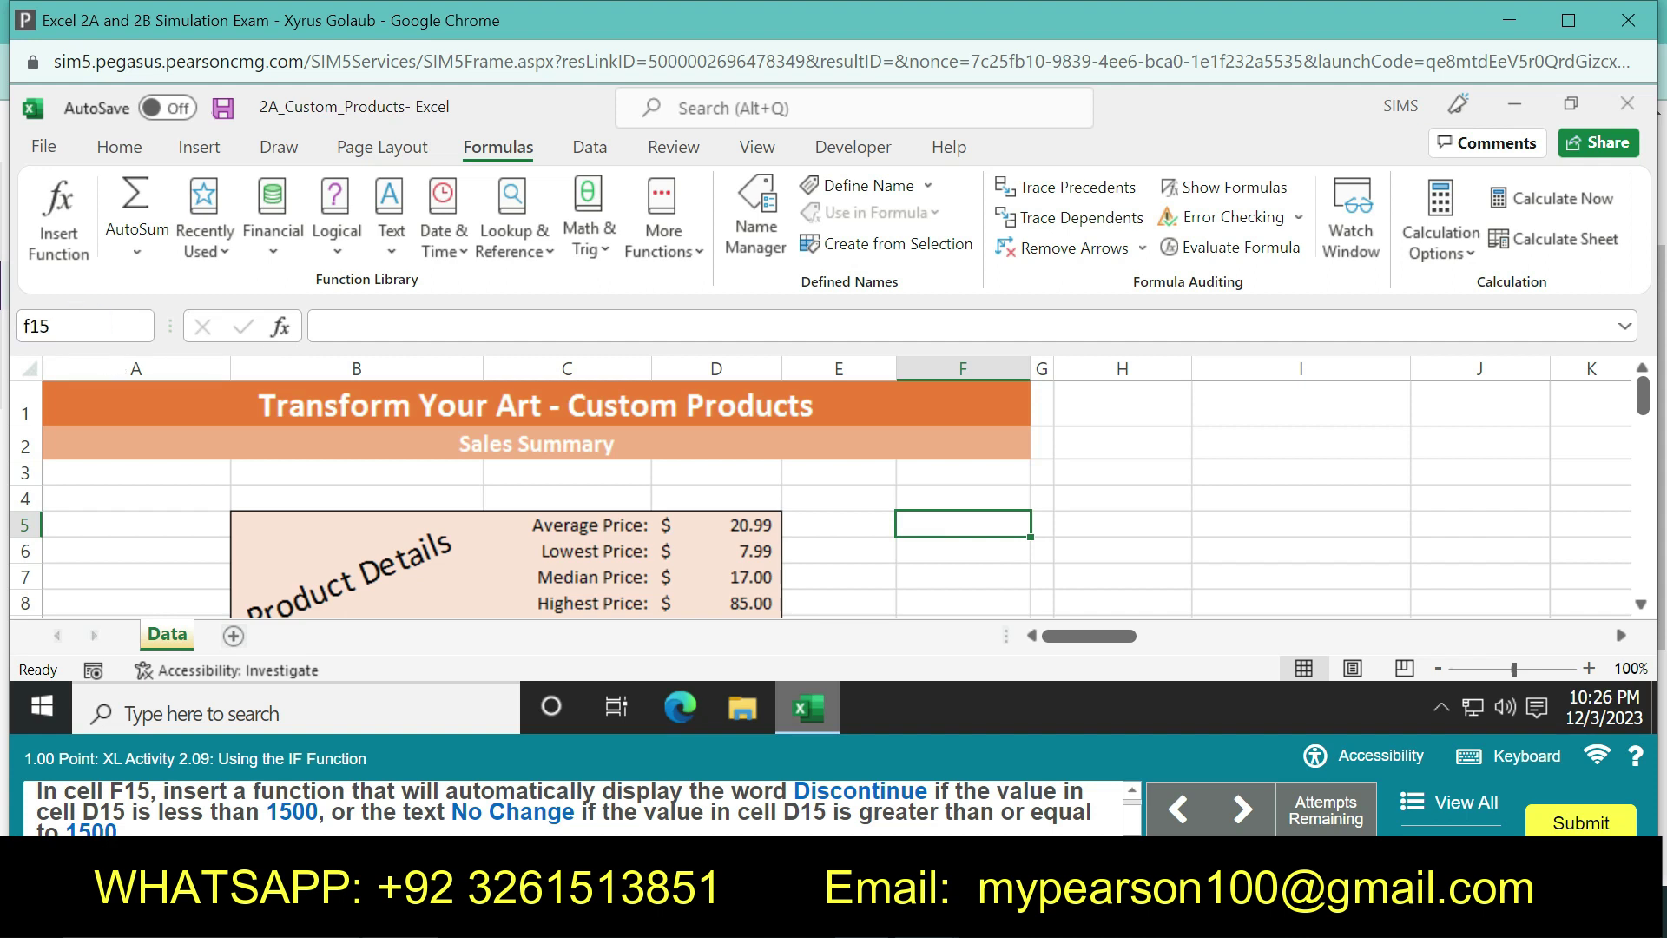
key("Return")
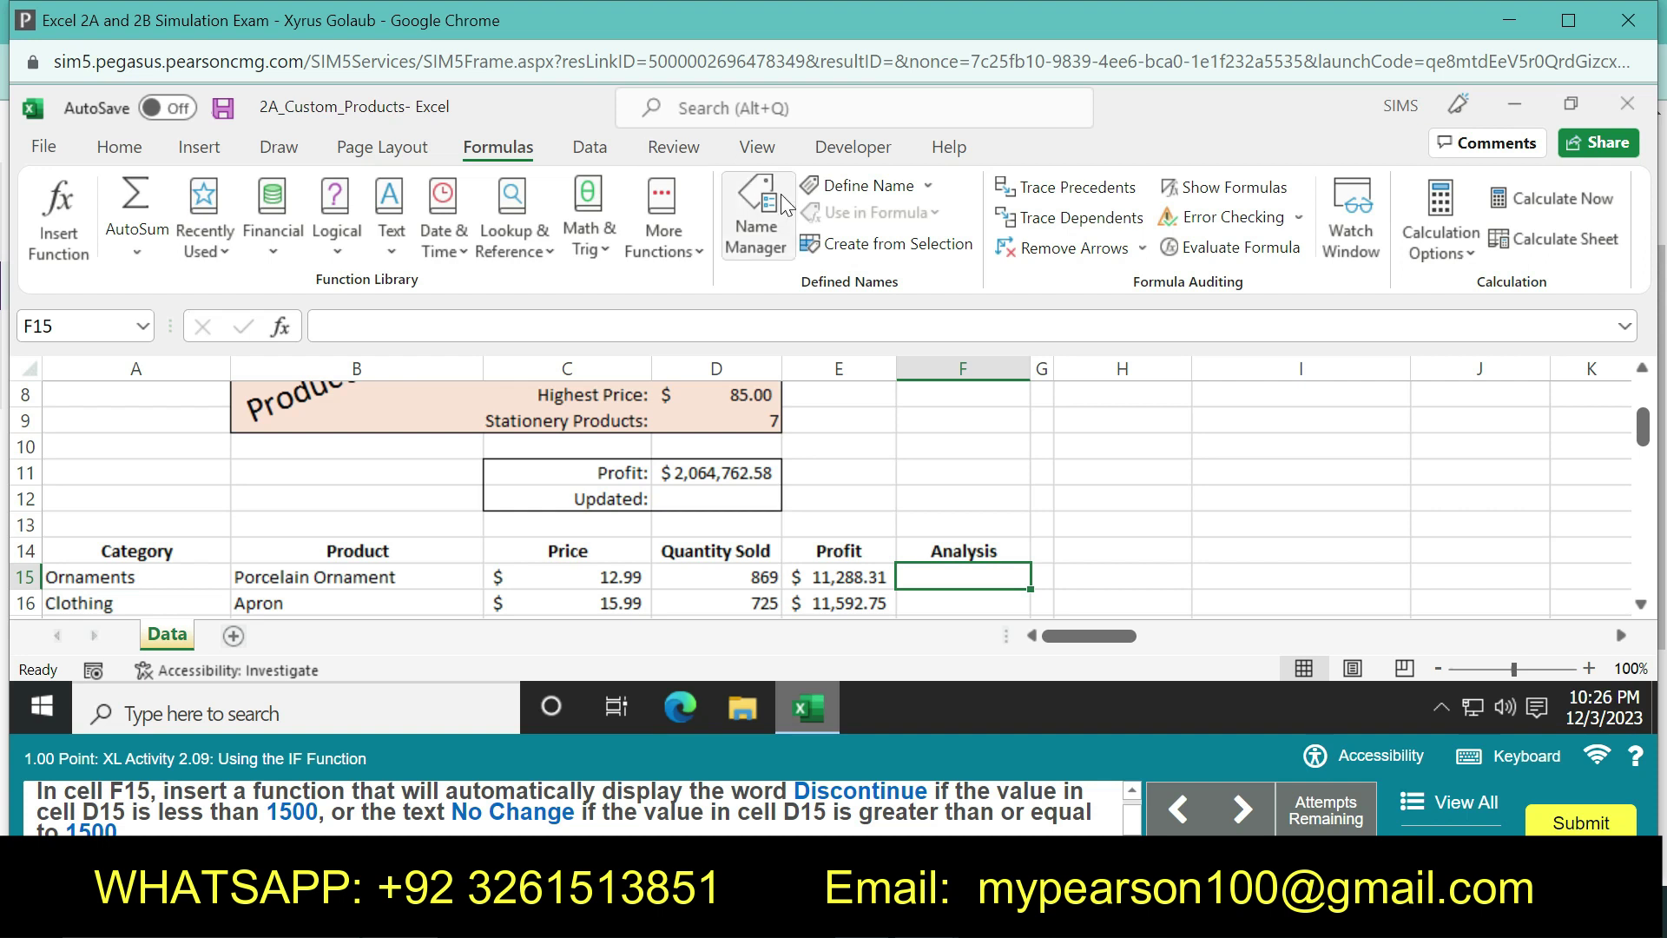
Try the Conditional Formatting rules, dismiss the warning, and advance to the next task
left_click(131, 144)
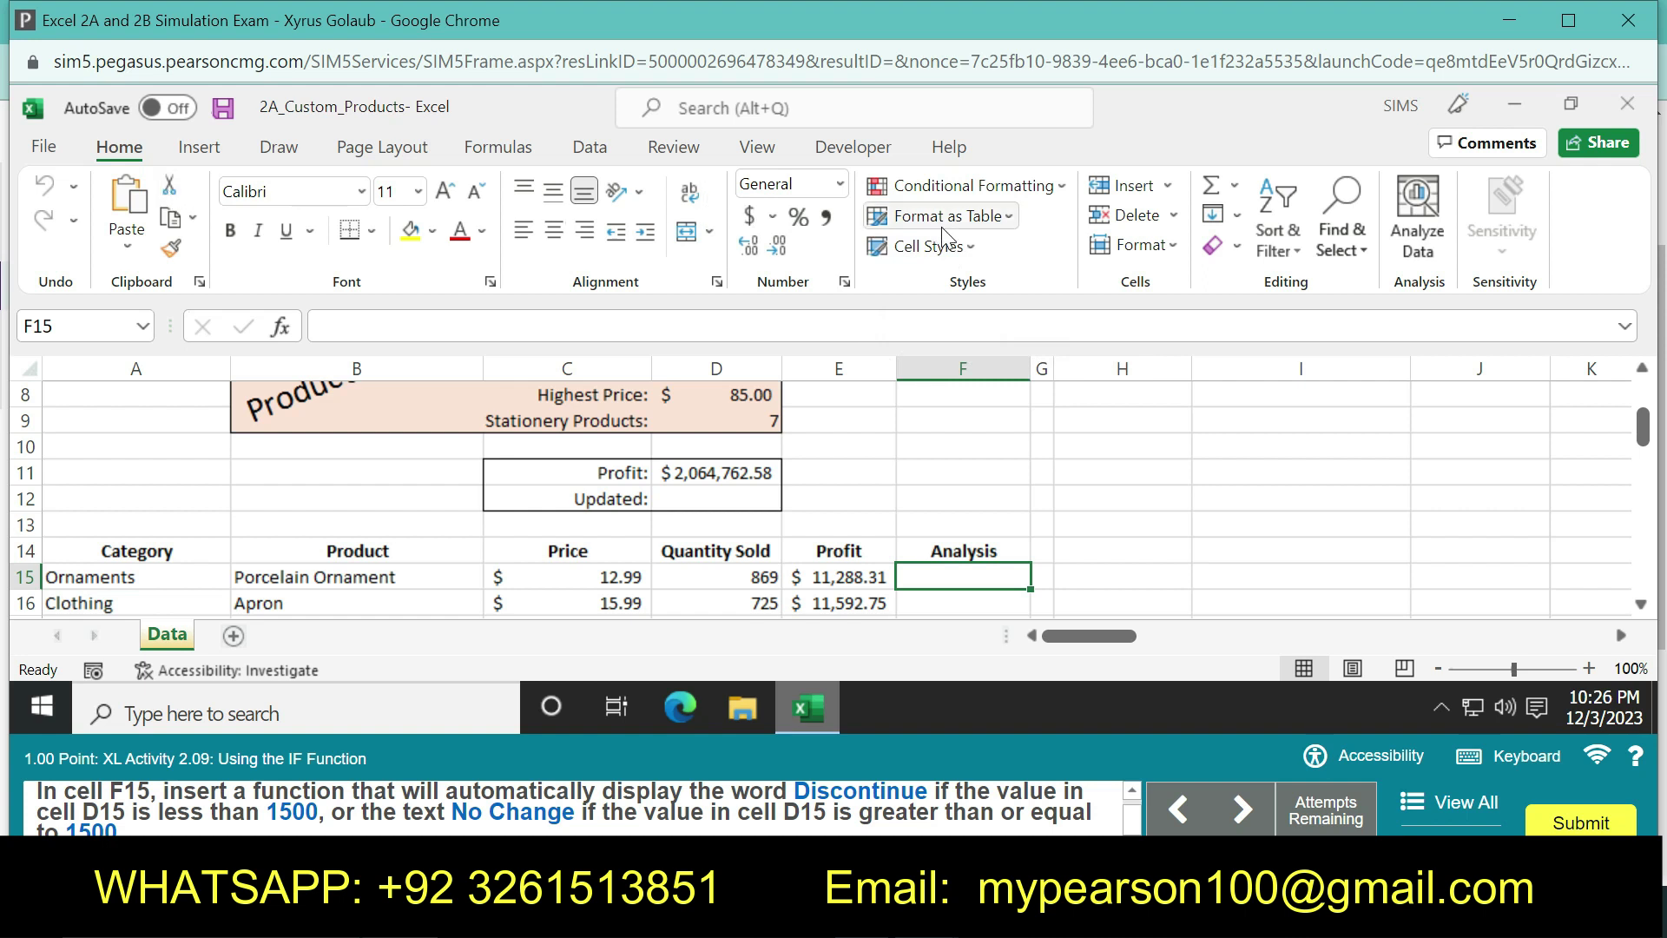
left_click(1060, 189)
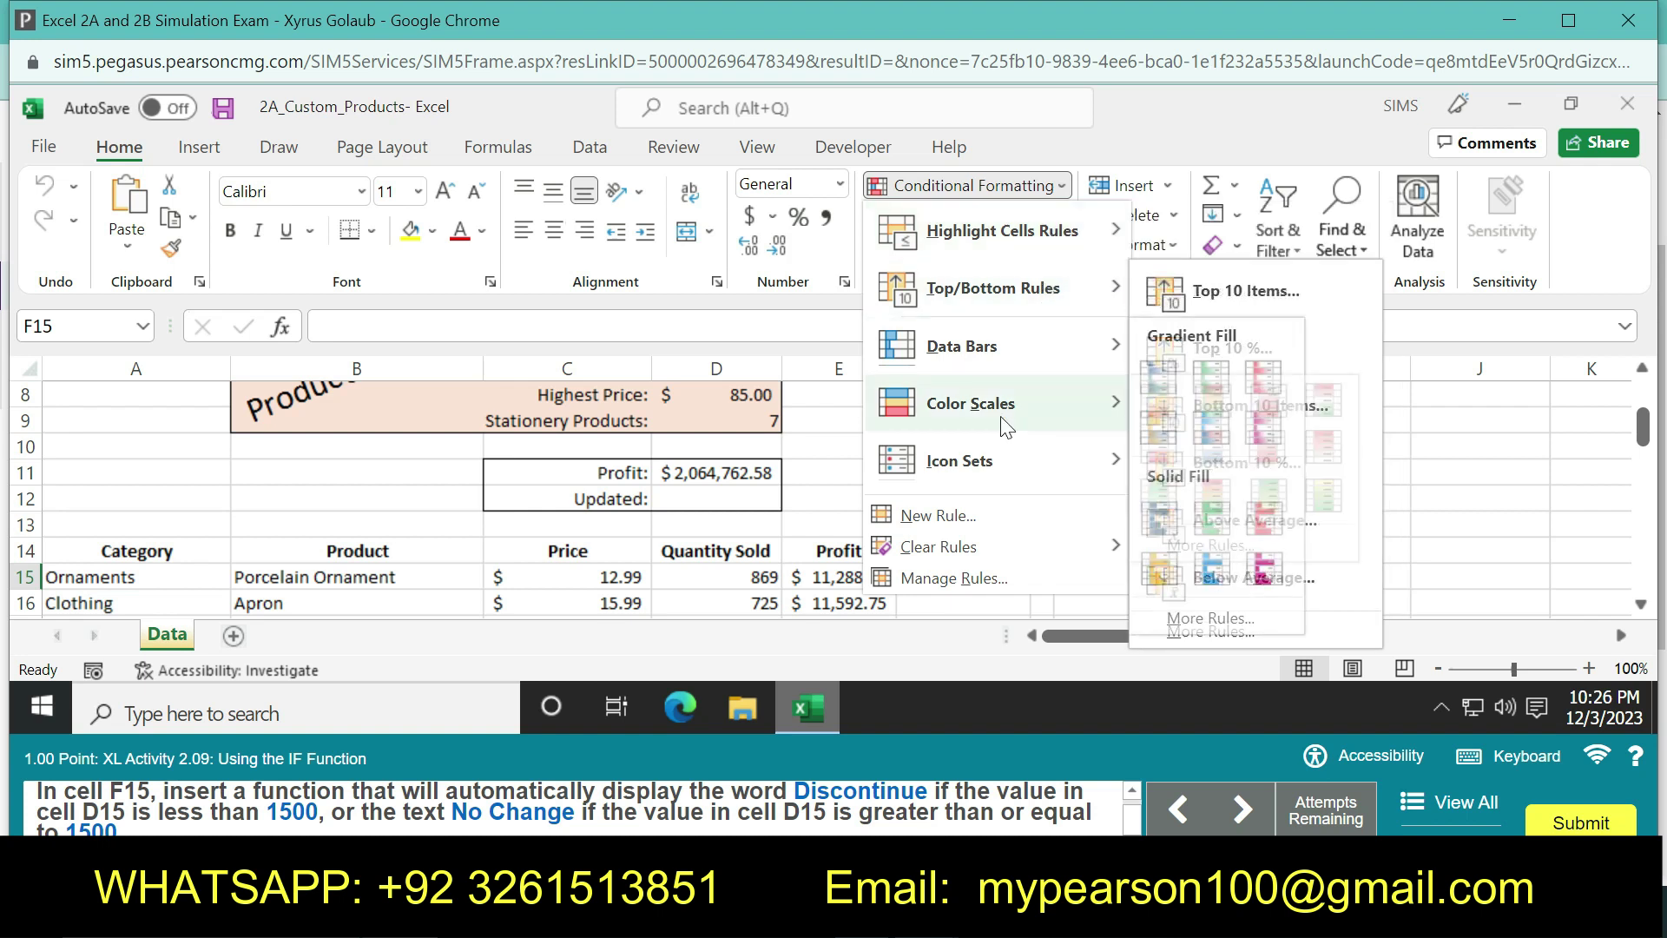
left_click(966, 521)
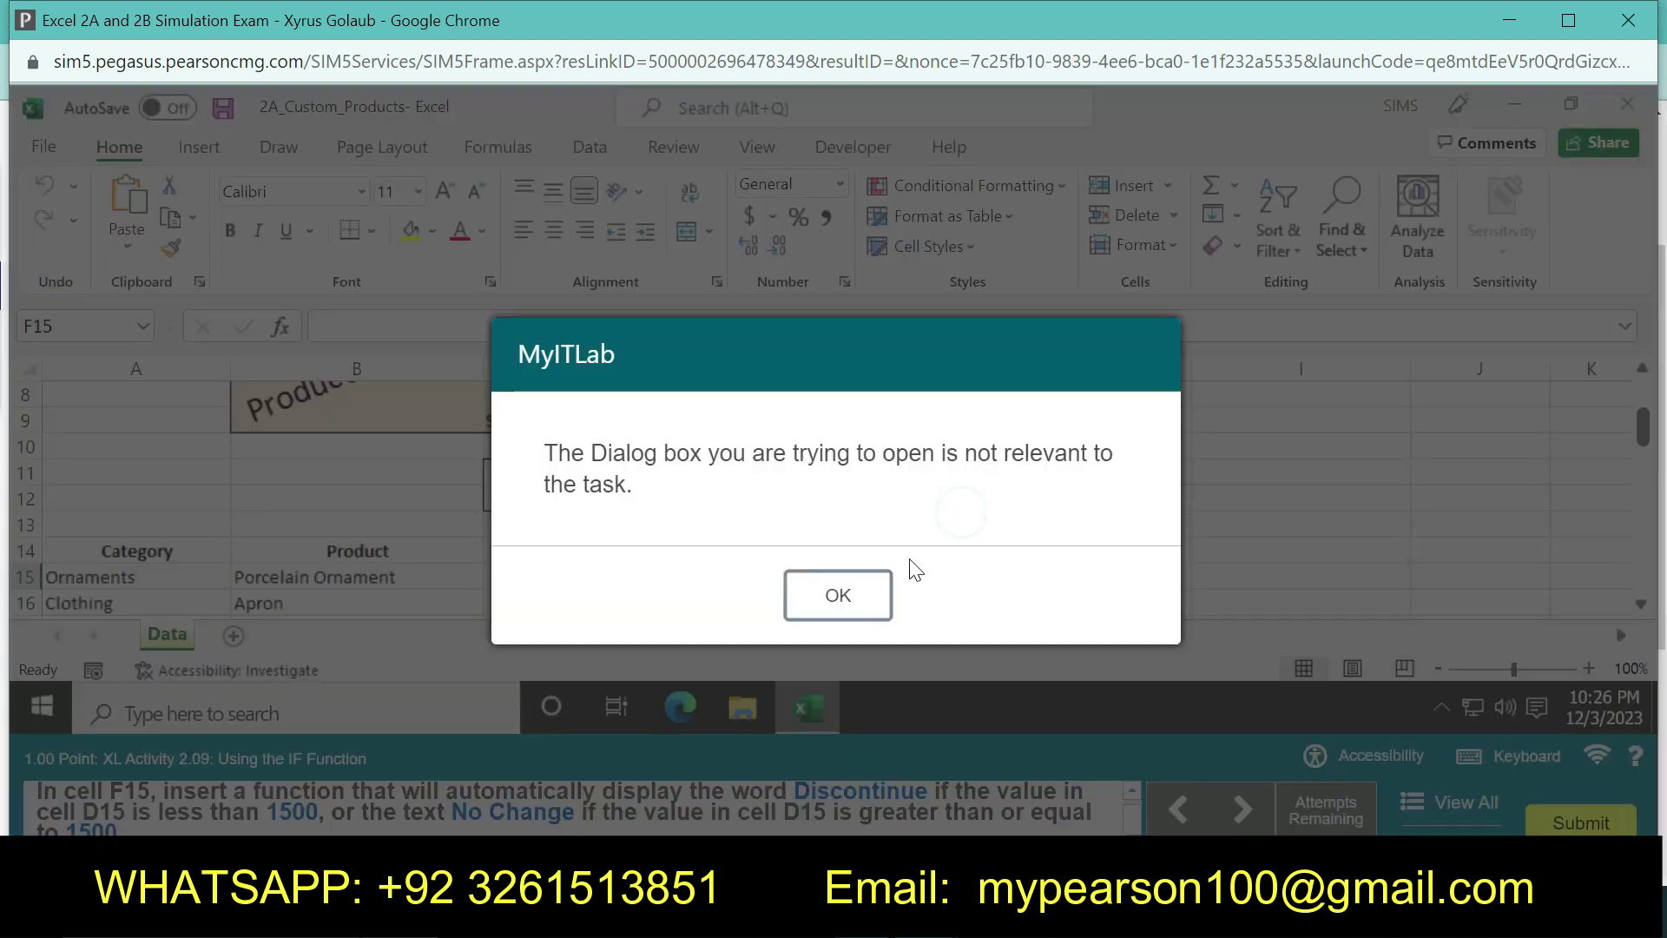
left_click(873, 595)
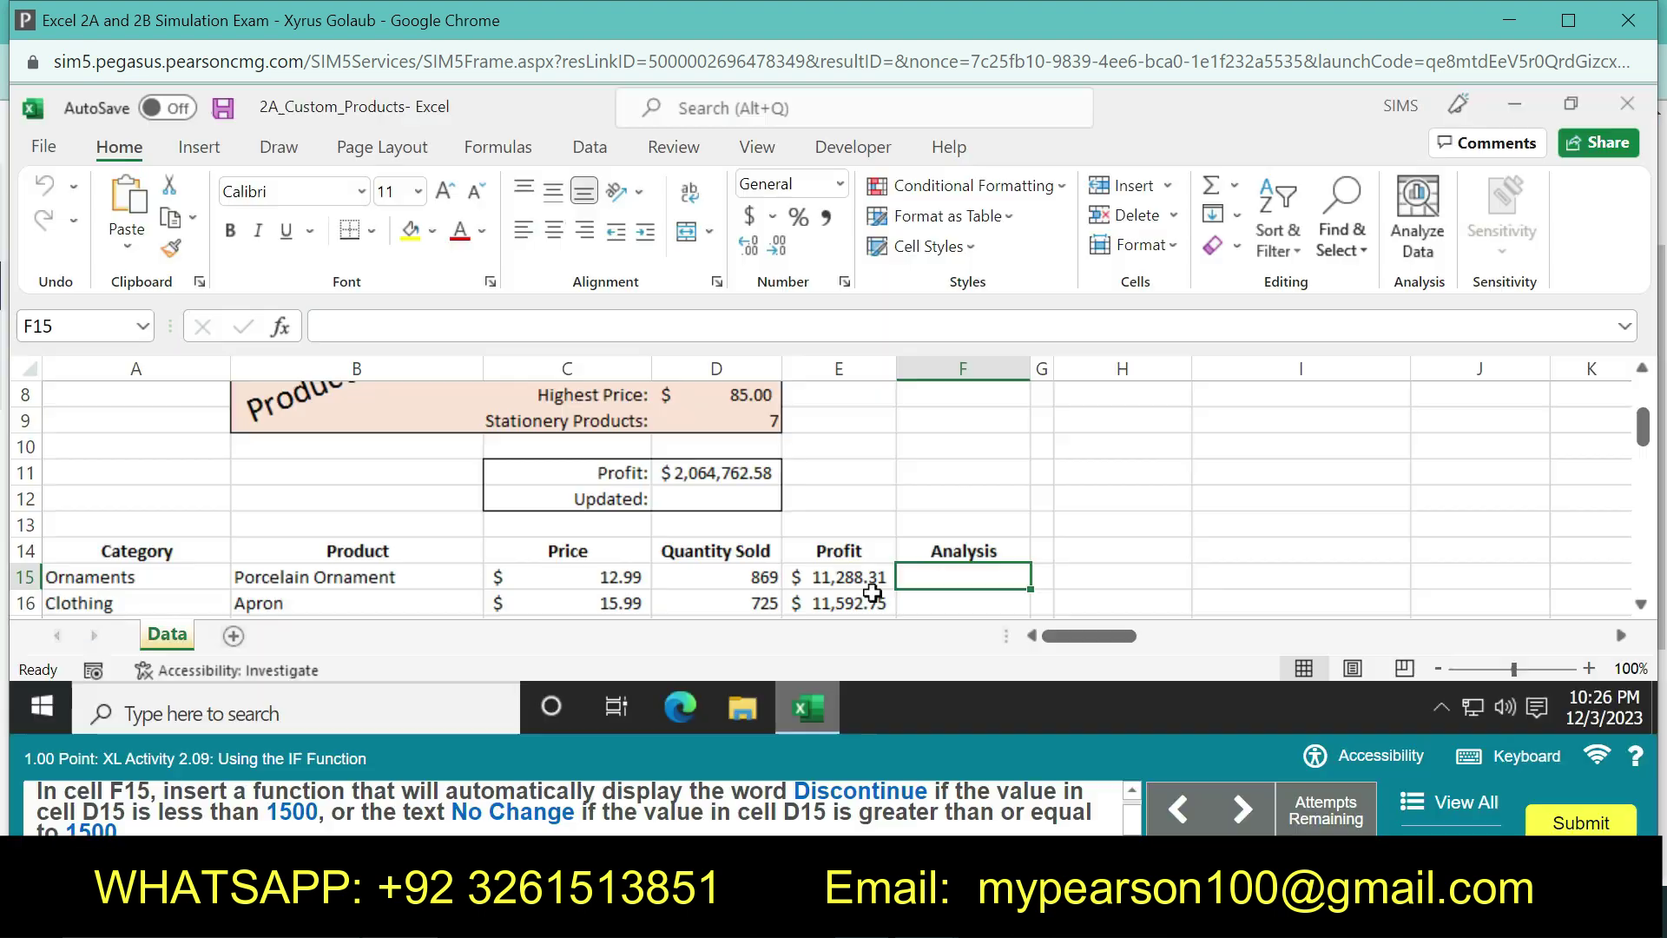
left_click(1060, 184)
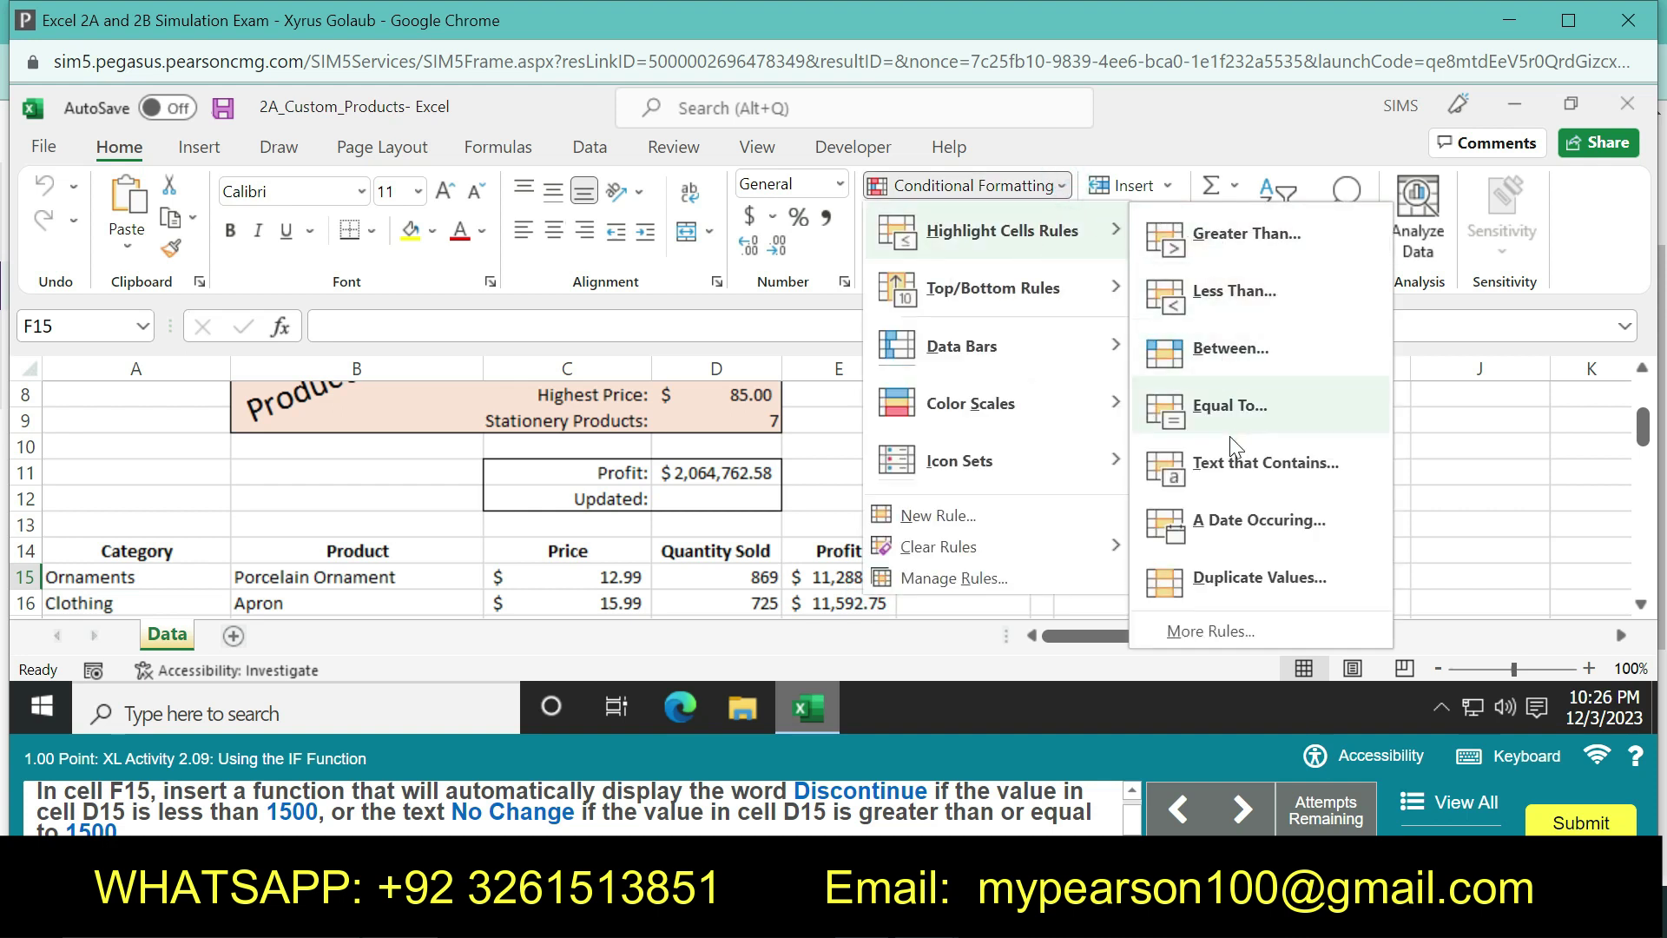
left_click(1229, 462)
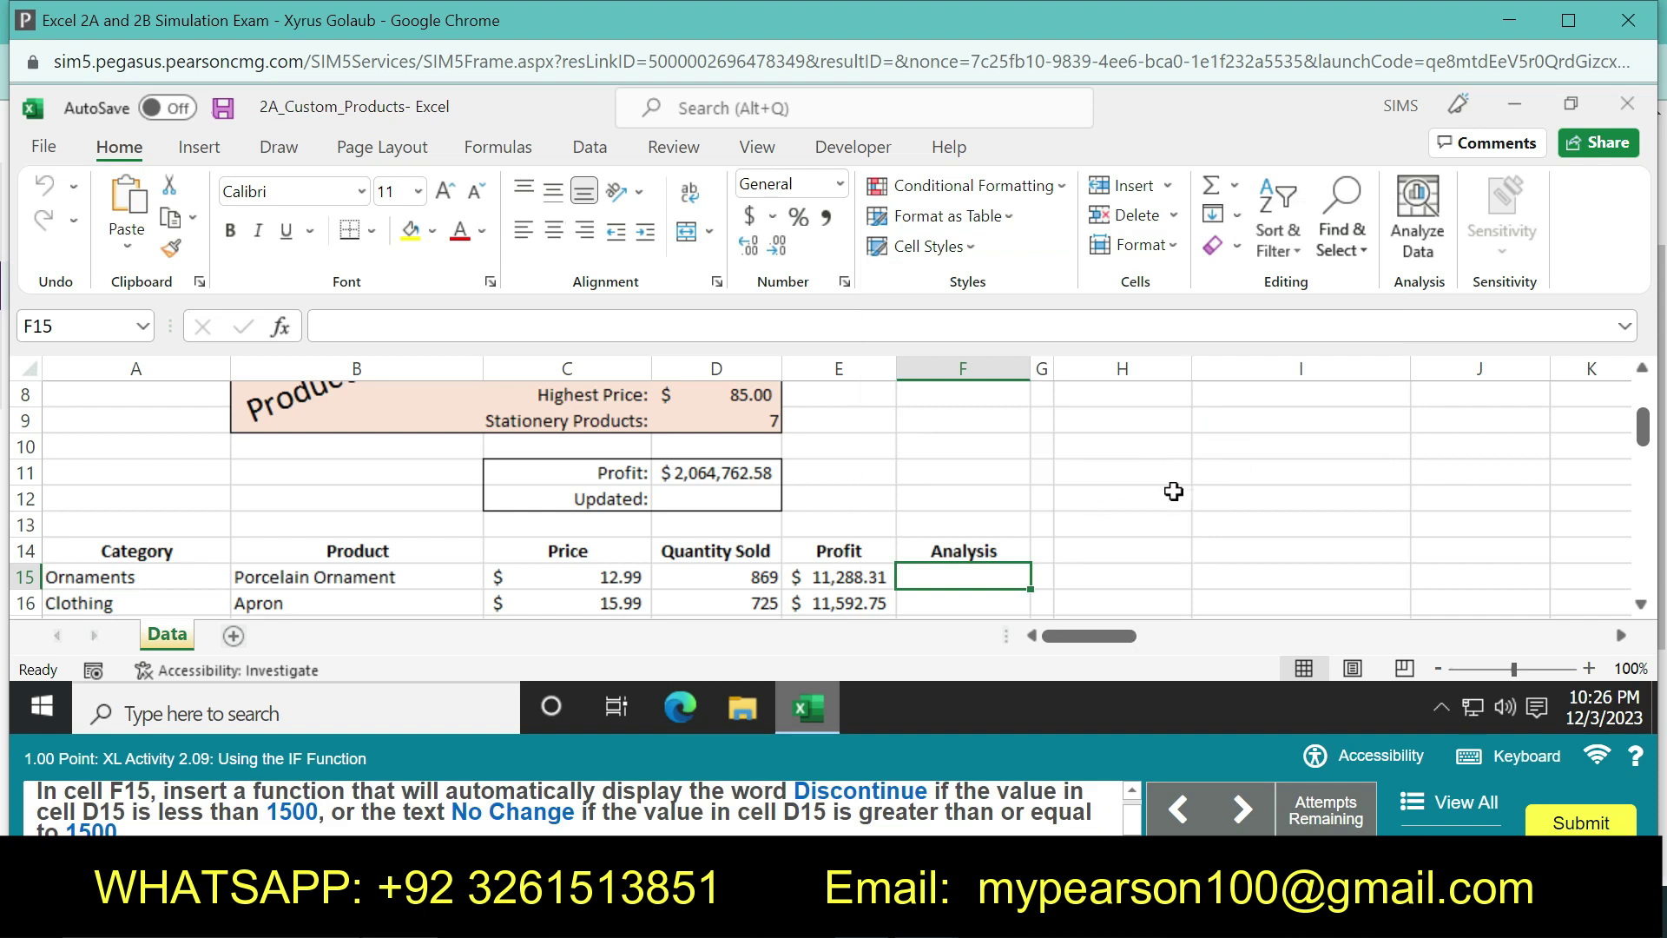
left_click(1242, 807)
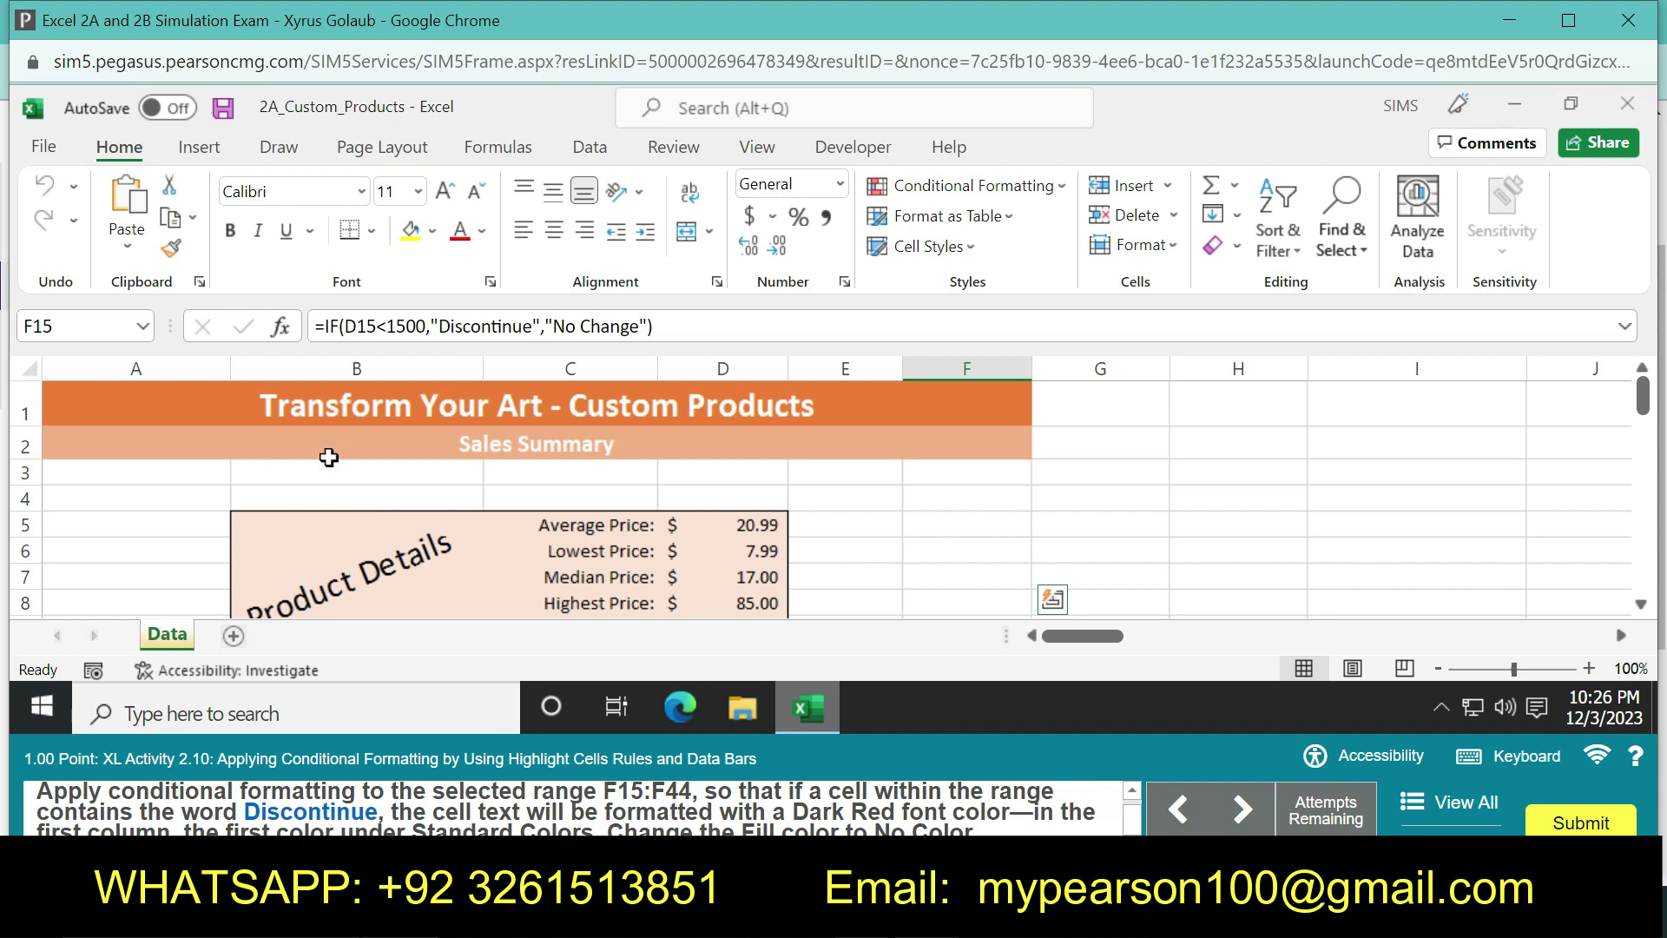
Select the range F15:F44 via the Name Box
left_click(79, 326)
key("BackSpace")
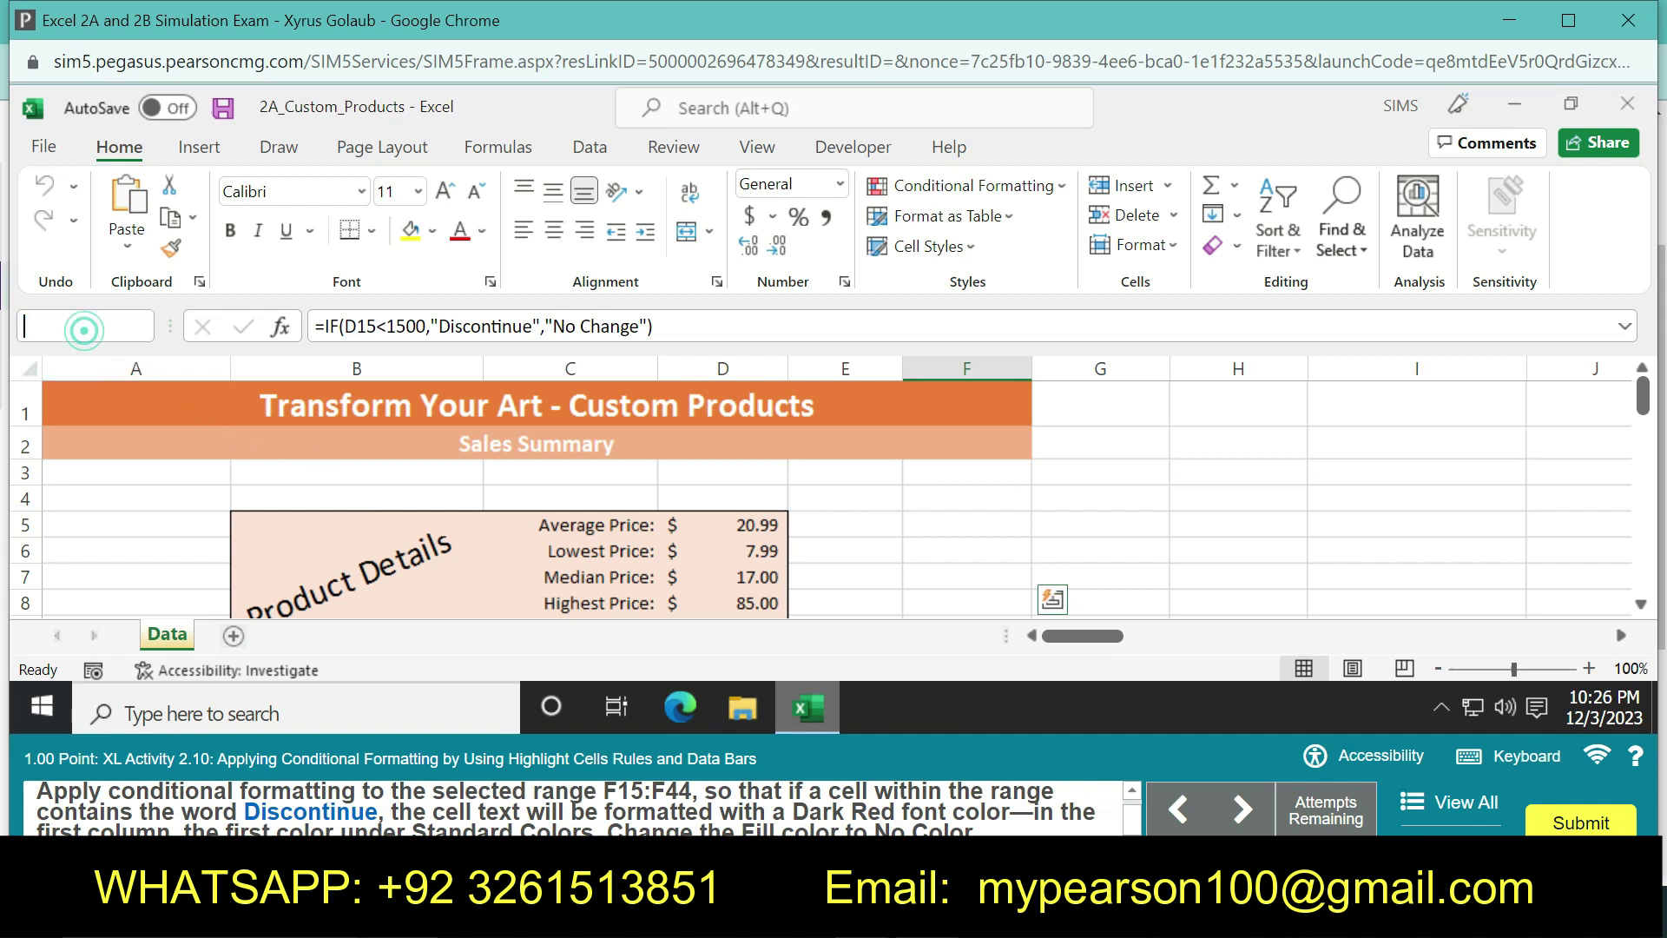
type("F15")
type(":")
type("F44")
key("Return")
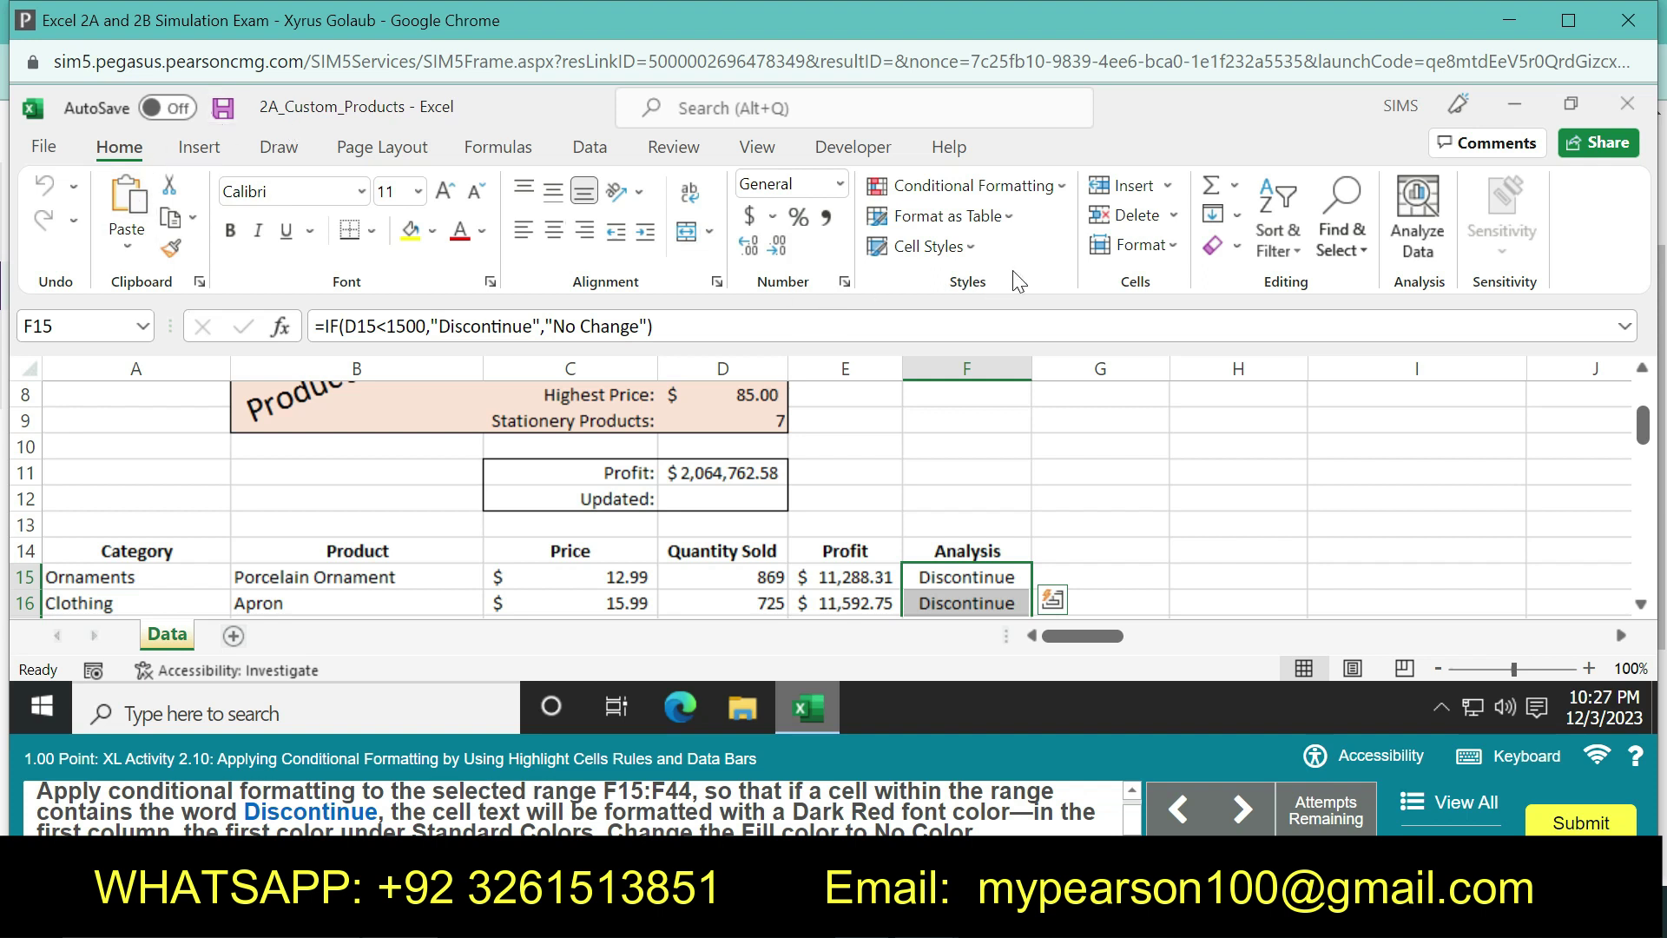
Start a Text That Contains highlight rule matching Discontinue
left_click(1061, 185)
mouse_move(992, 288)
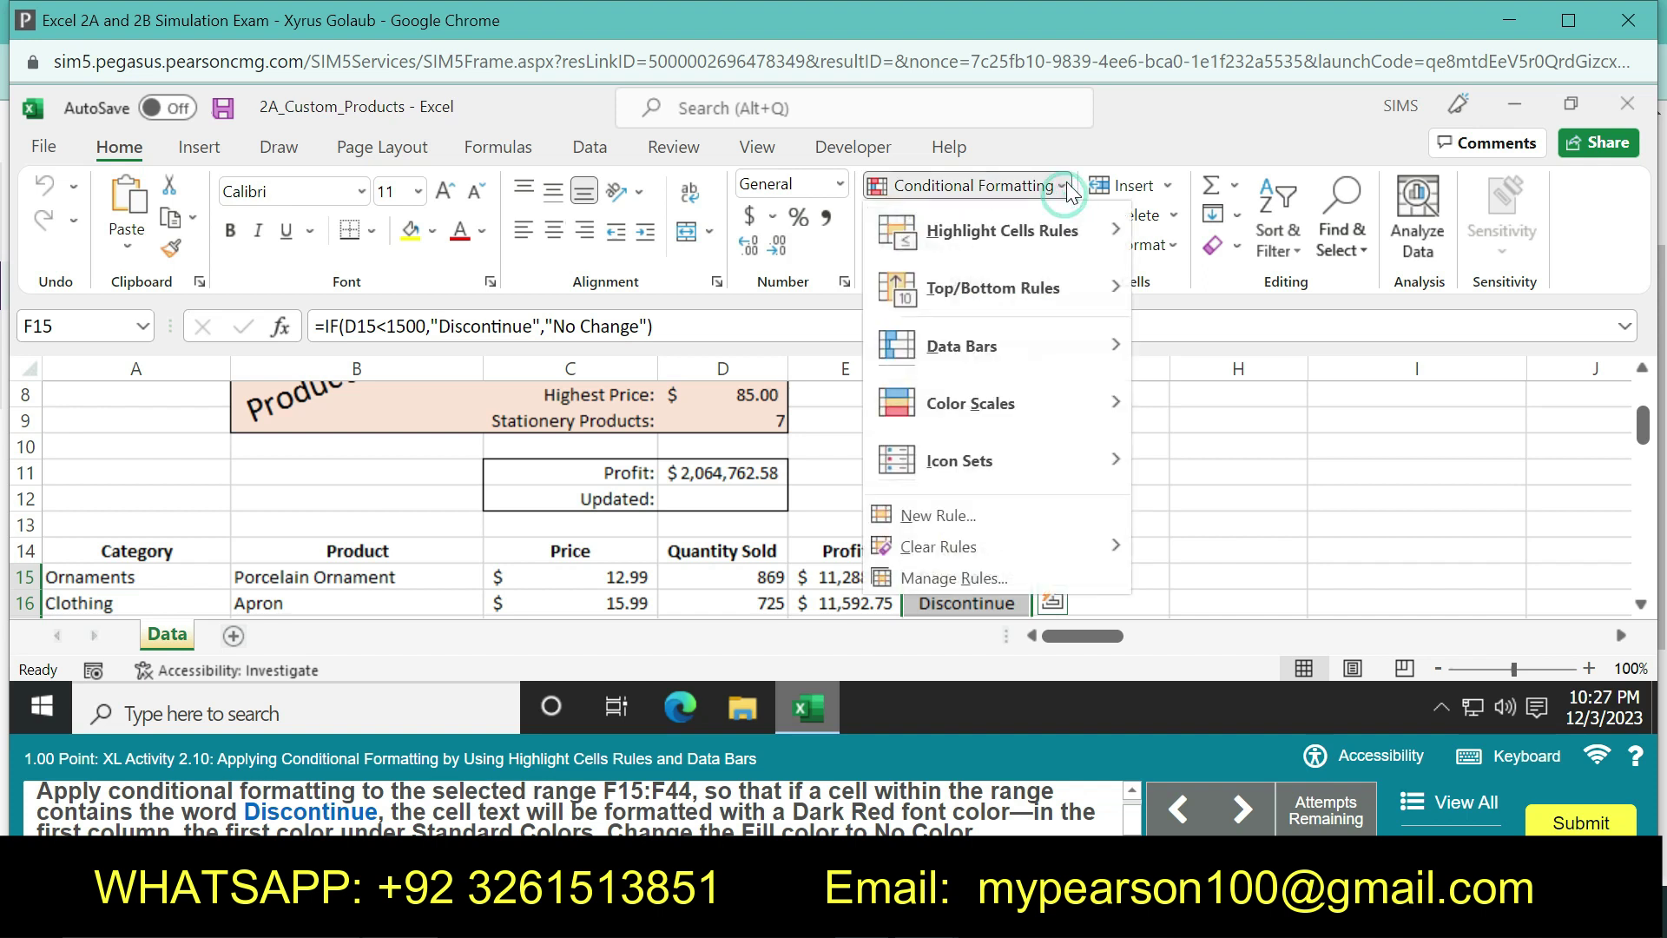
mouse_move(1002, 231)
left_click(1215, 467)
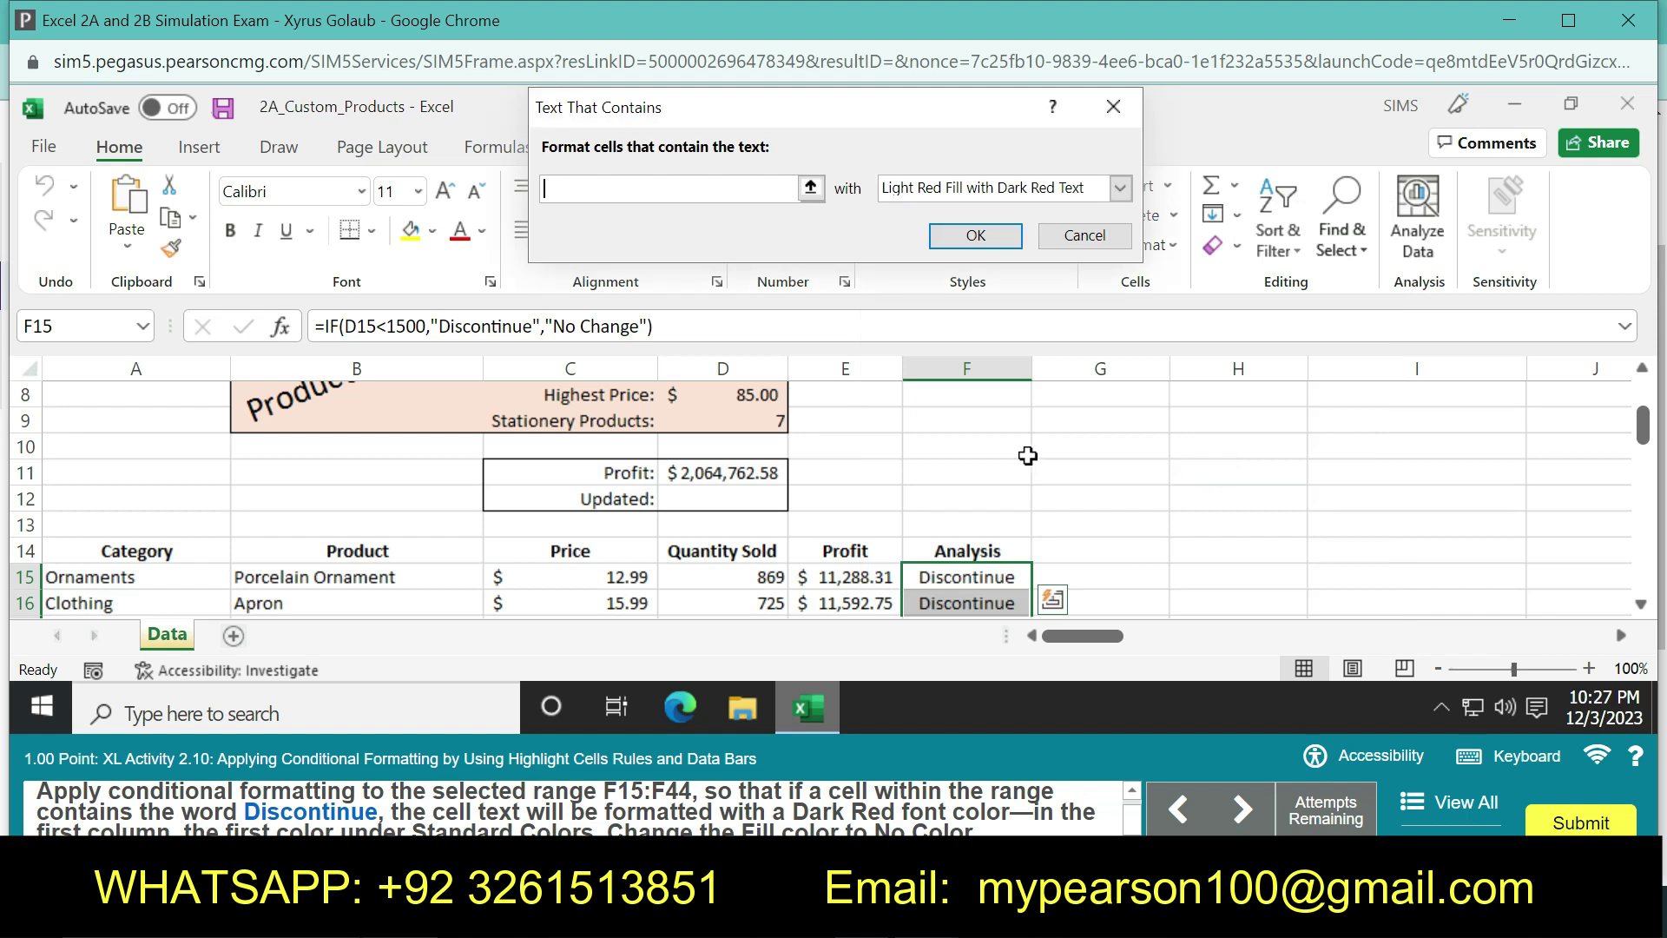
type("Di")
type("scou")
type("nt")
type("i")
type("nue")
left_click(587, 190)
left_click(1119, 187)
Define a custom format with Dark Red font colour and no fill
left_click(973, 309)
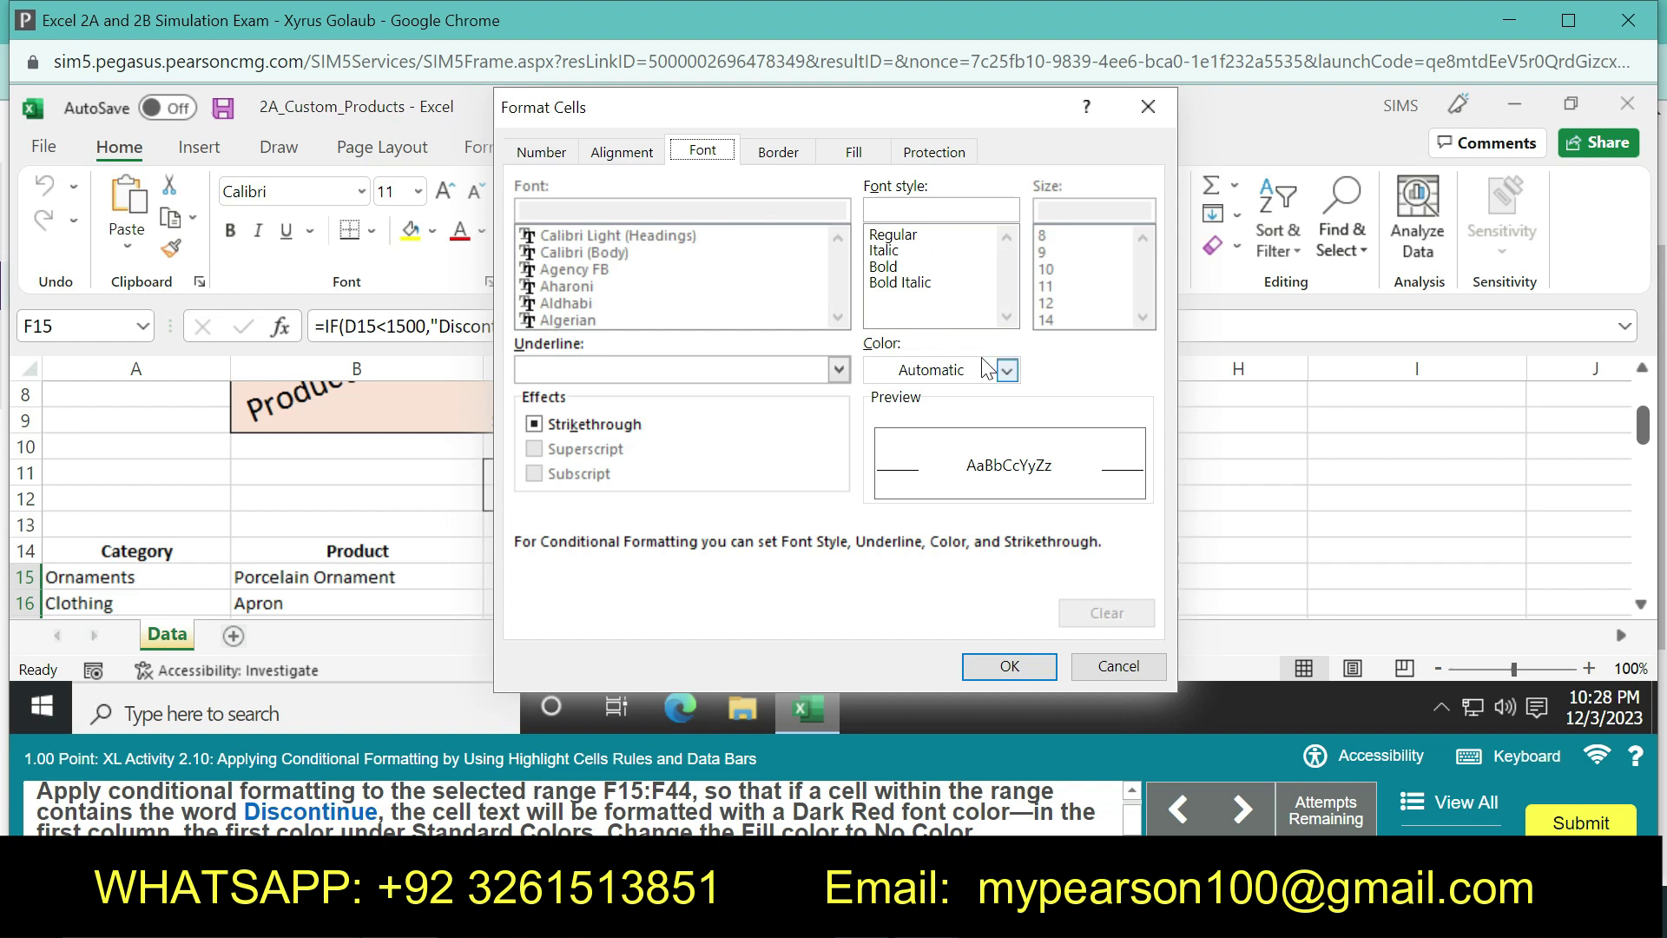
left_click(1006, 370)
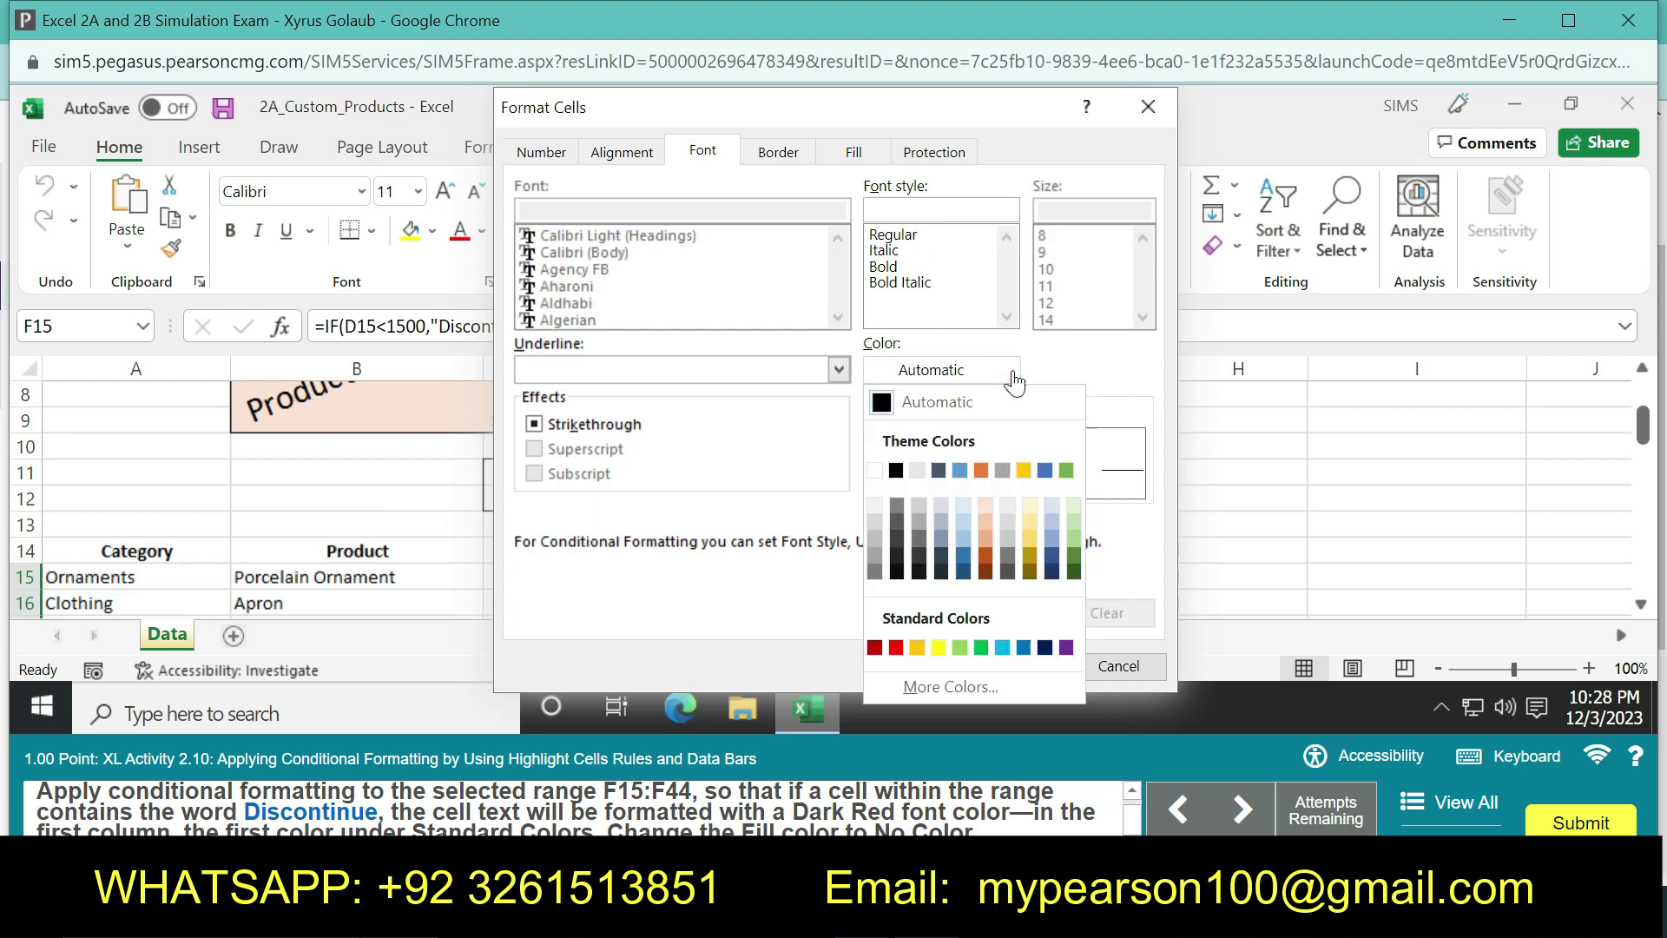
left_click(875, 648)
mouse_move(586, 823)
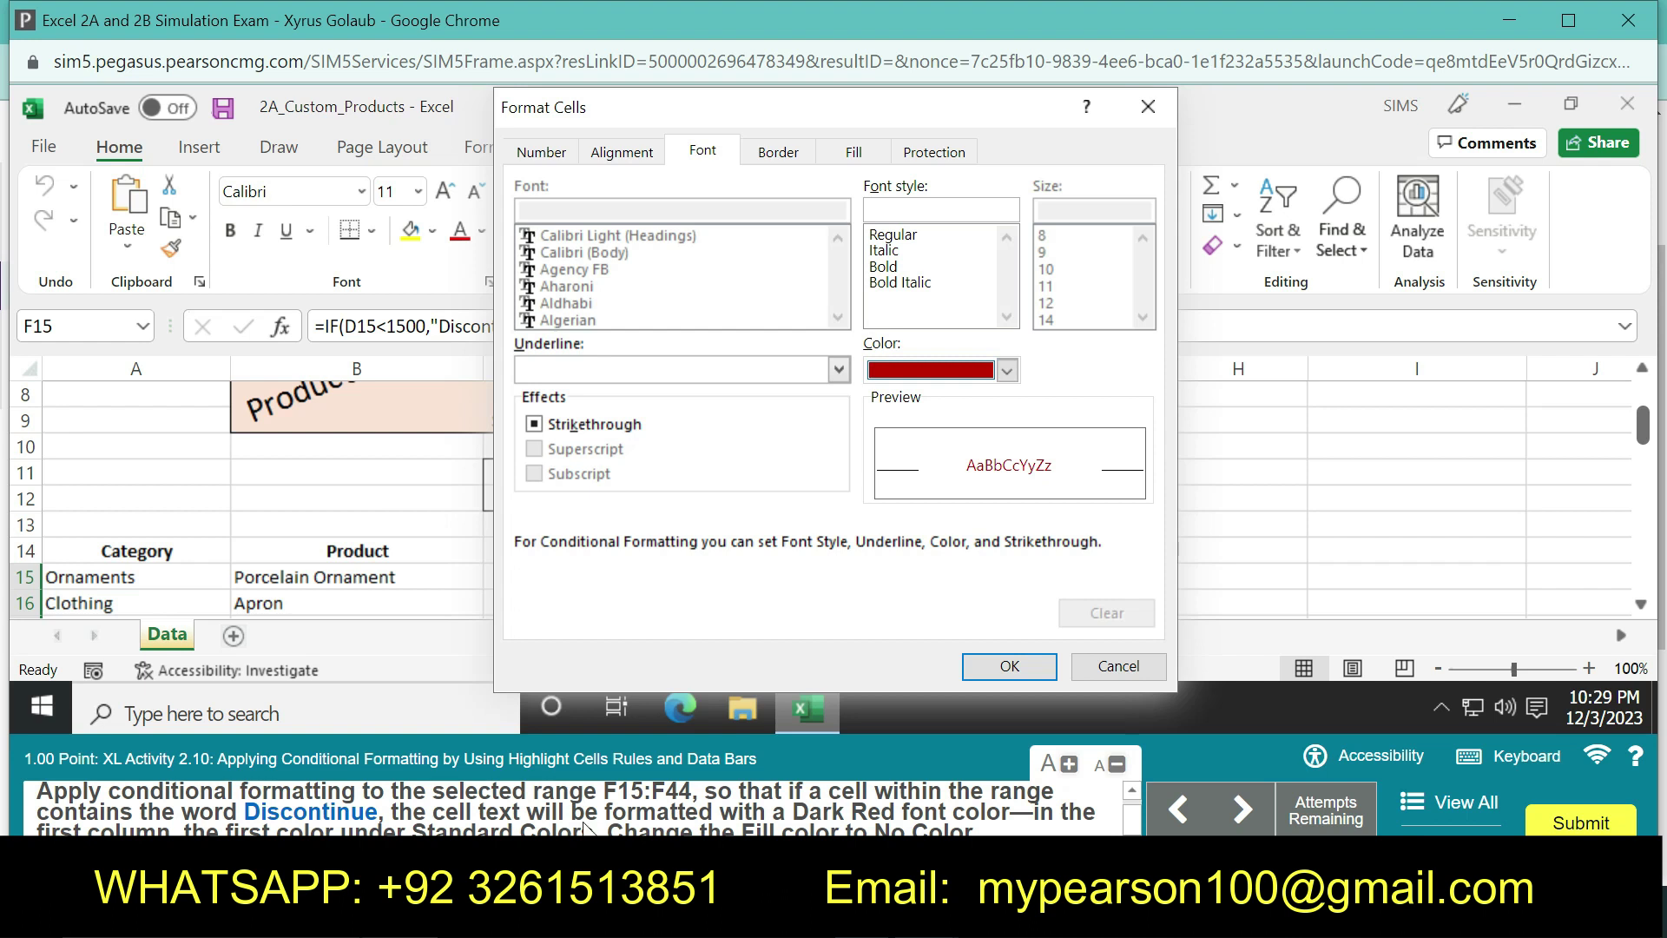
left_click(853, 150)
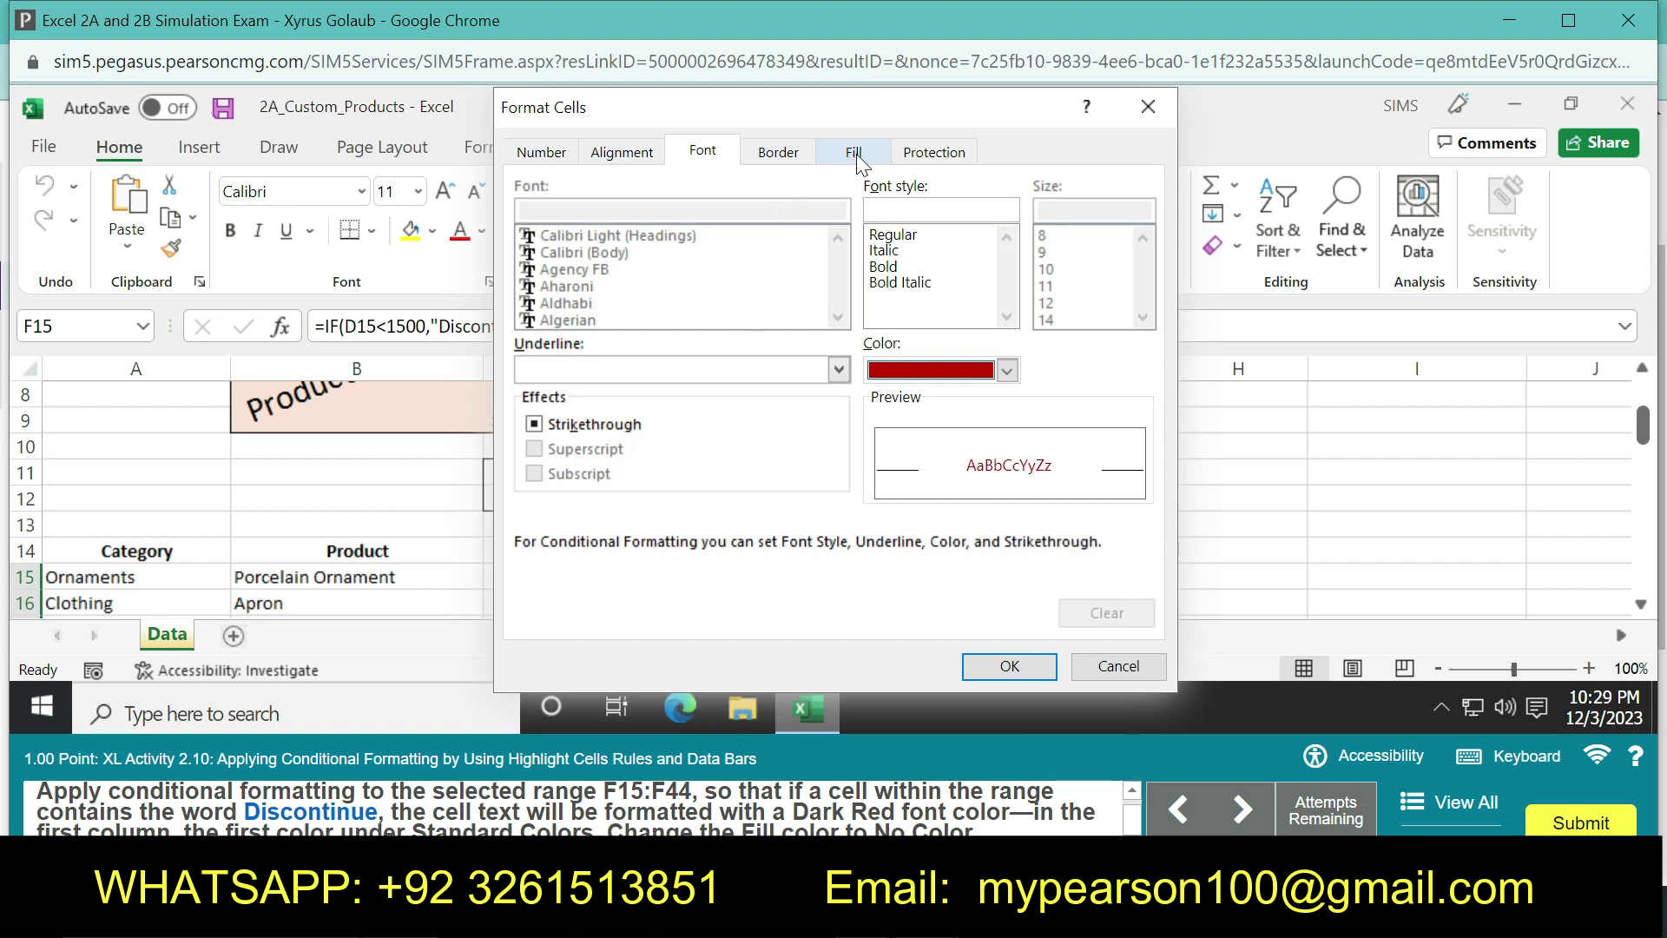
left_click(539, 243)
left_click(989, 663)
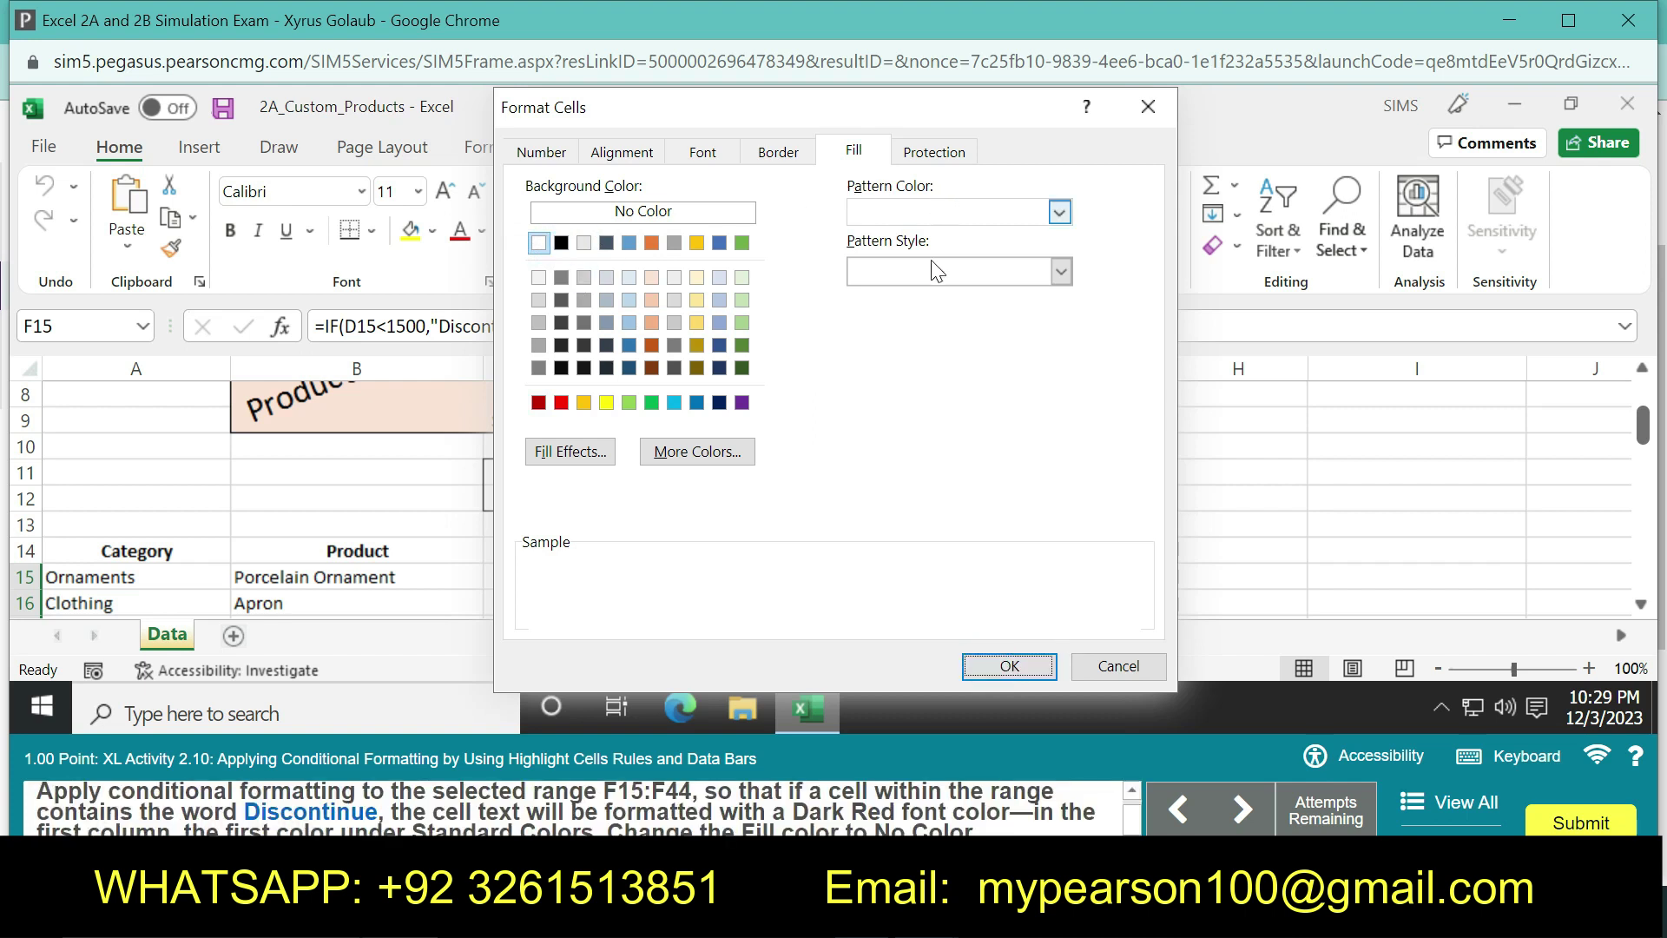
Reapply Dark Red, make the text bold, and advance to the Find and Replace task
left_click(703, 152)
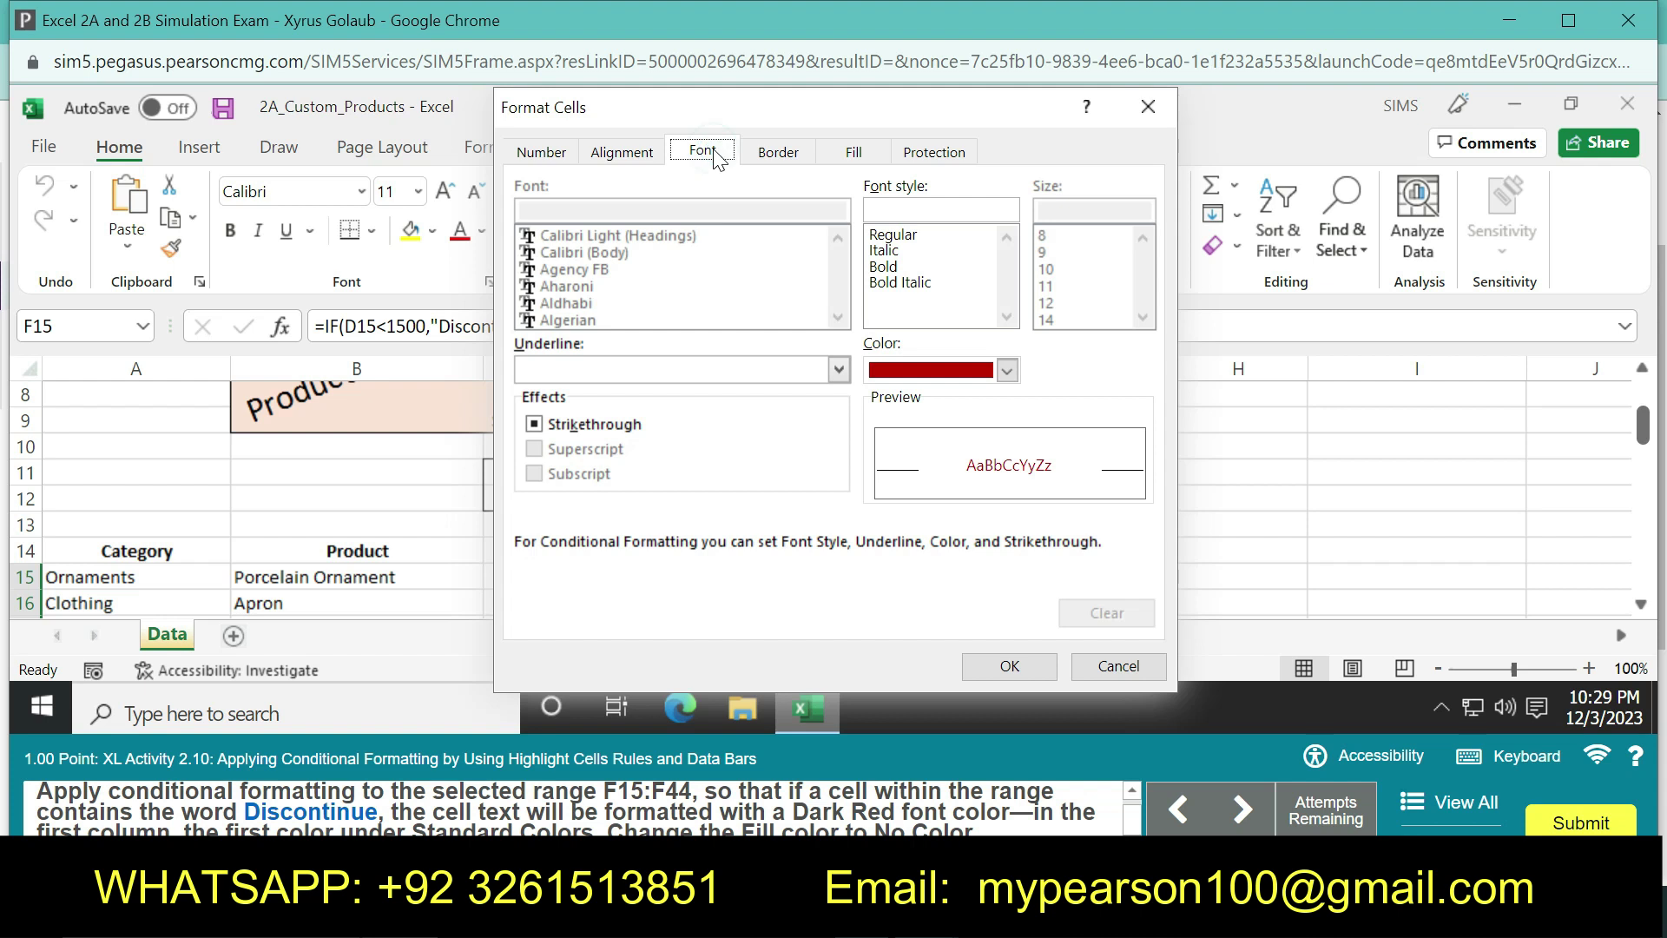
left_click(1007, 370)
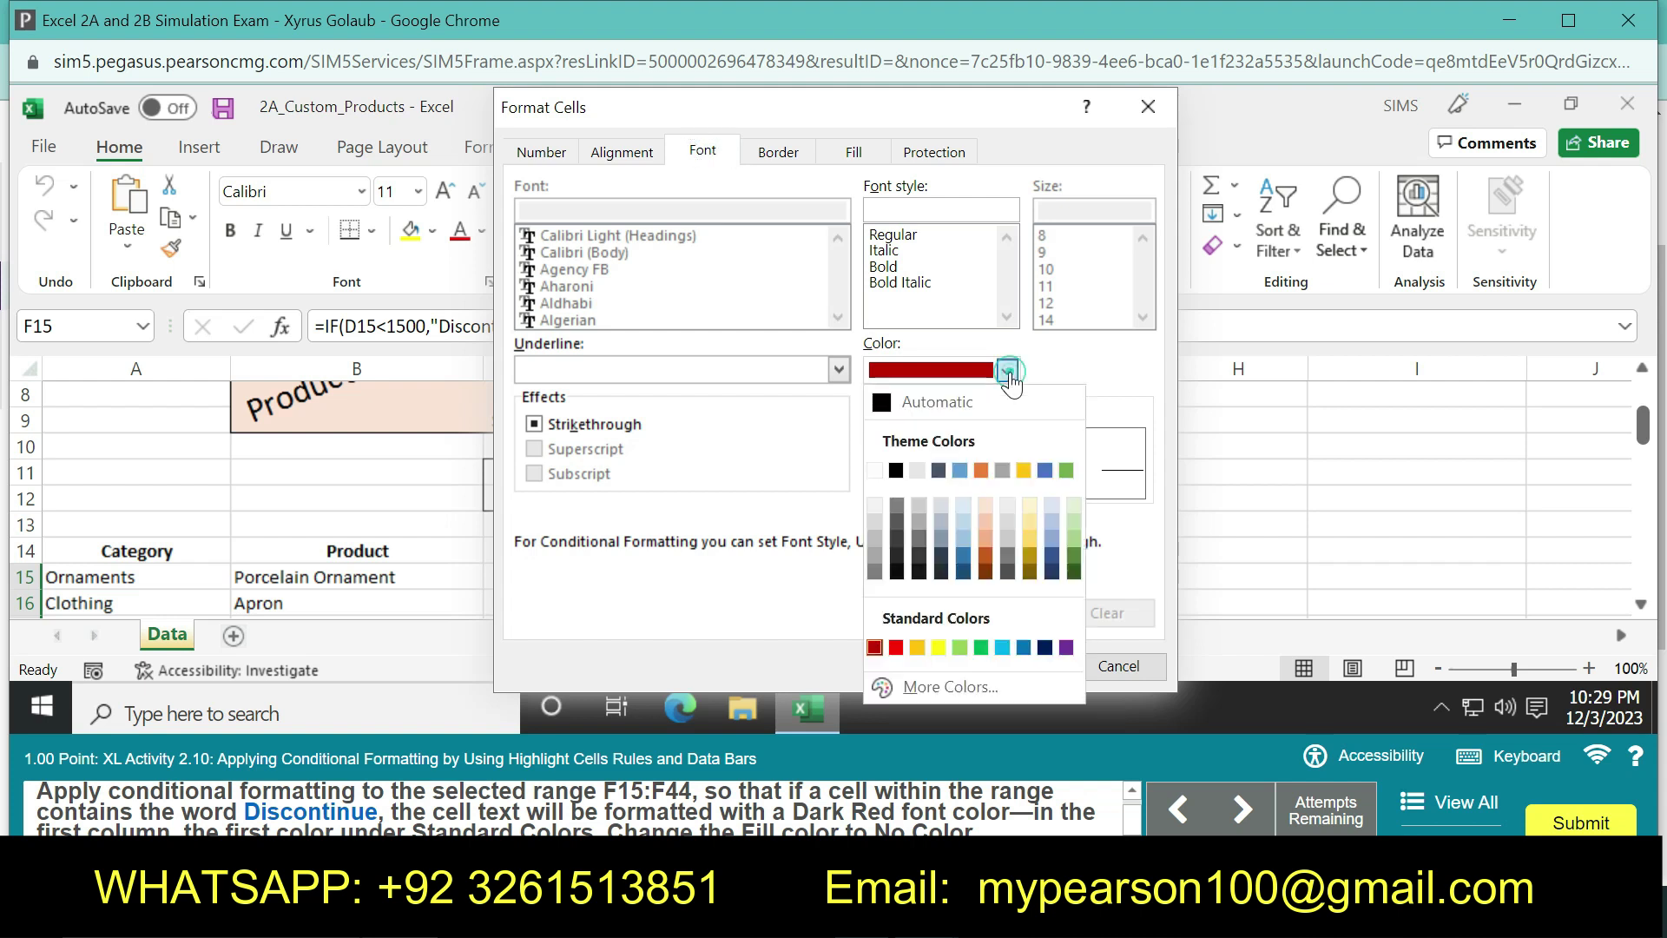
left_click(874, 647)
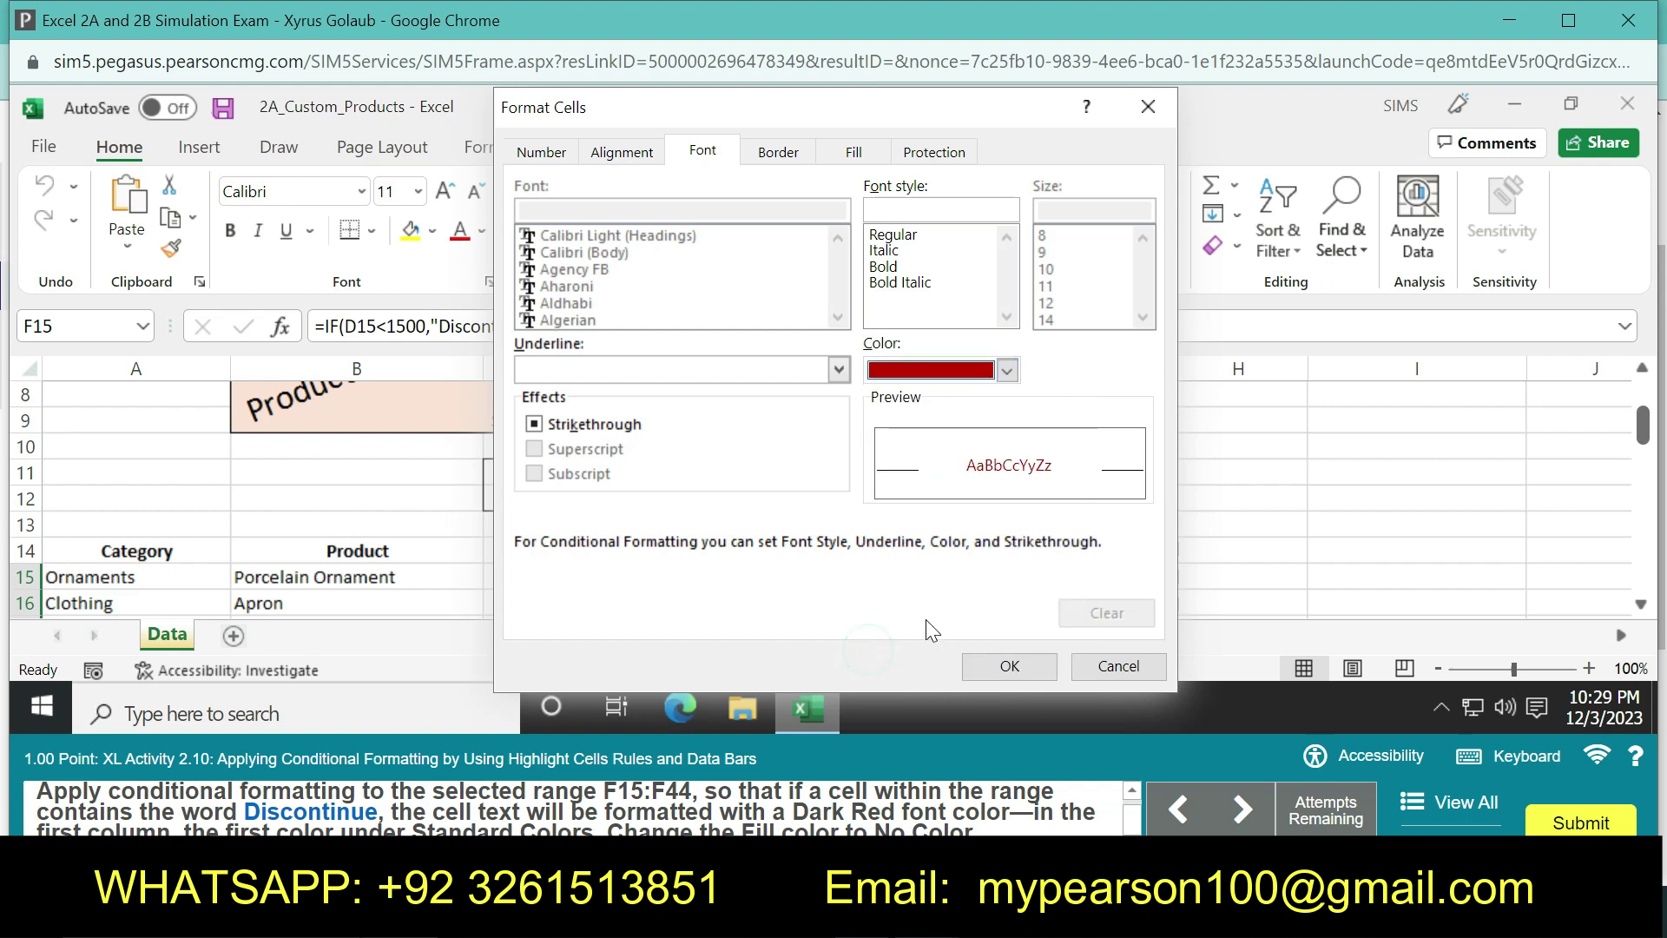
left_click(853, 151)
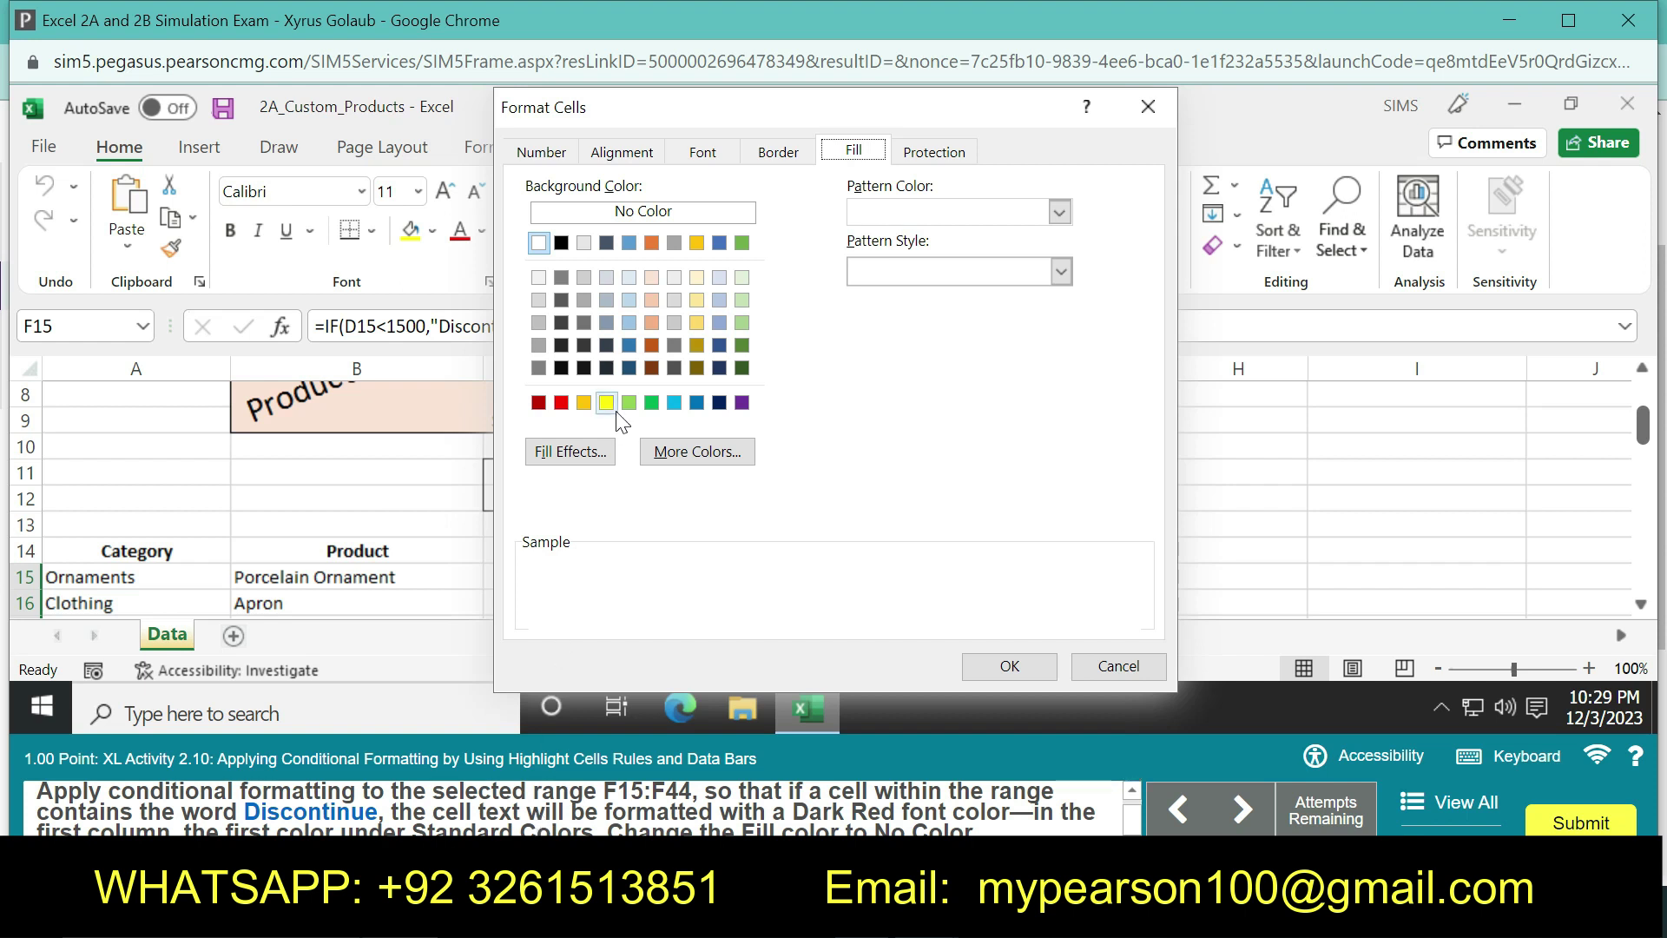
left_click(708, 151)
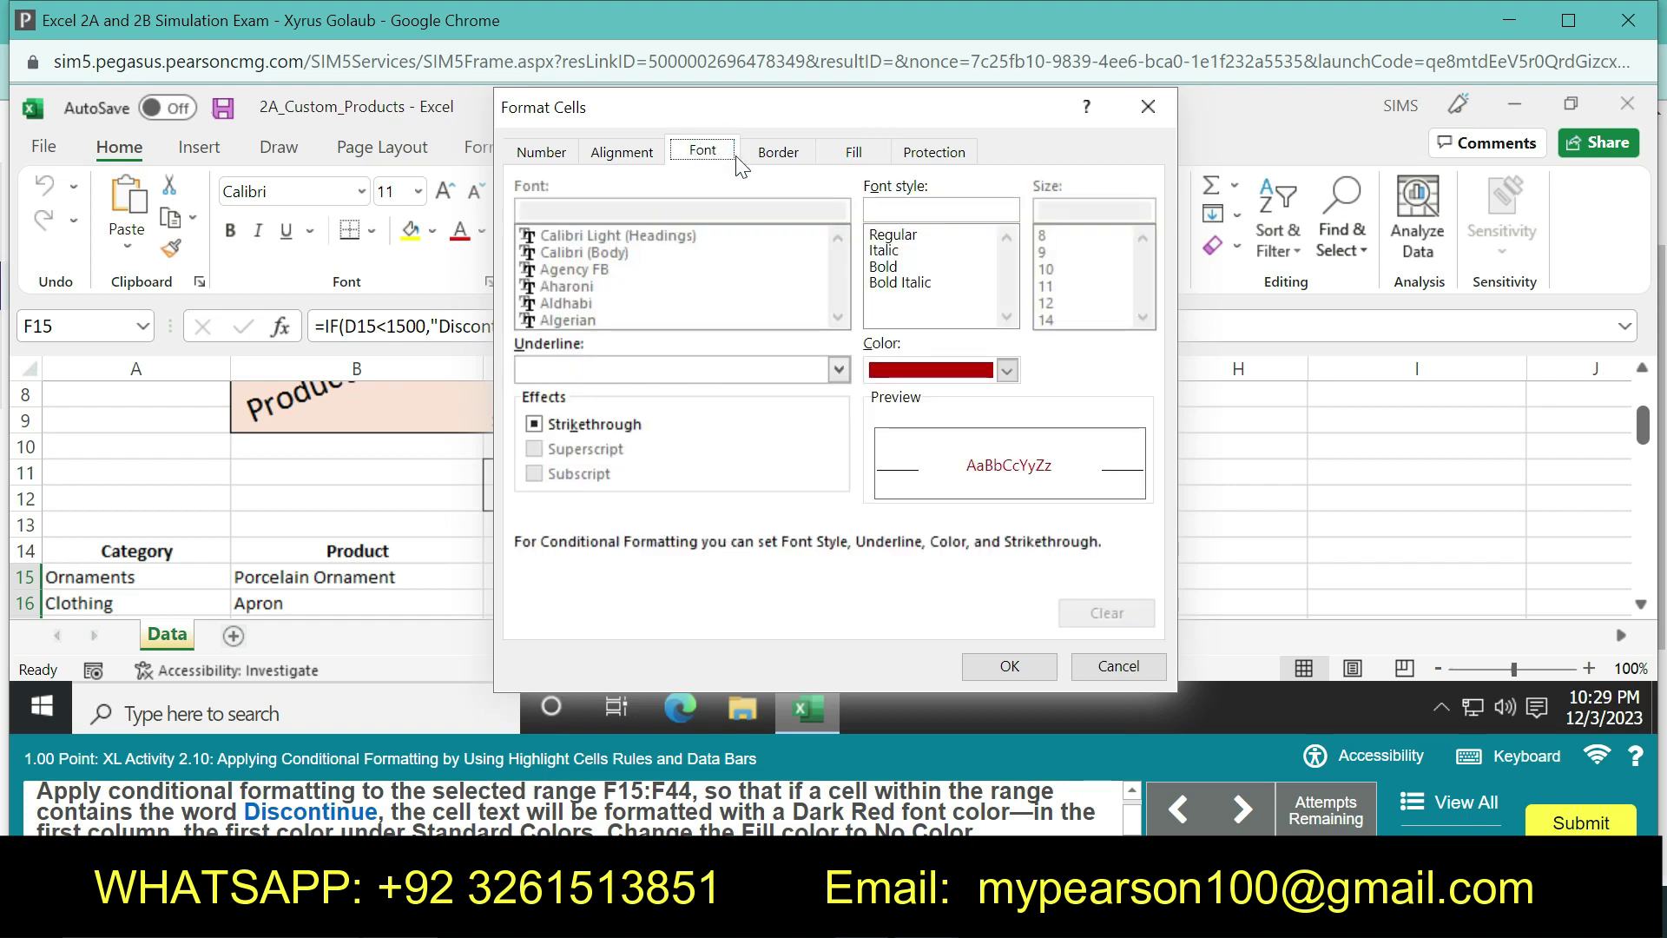
left_click(894, 269)
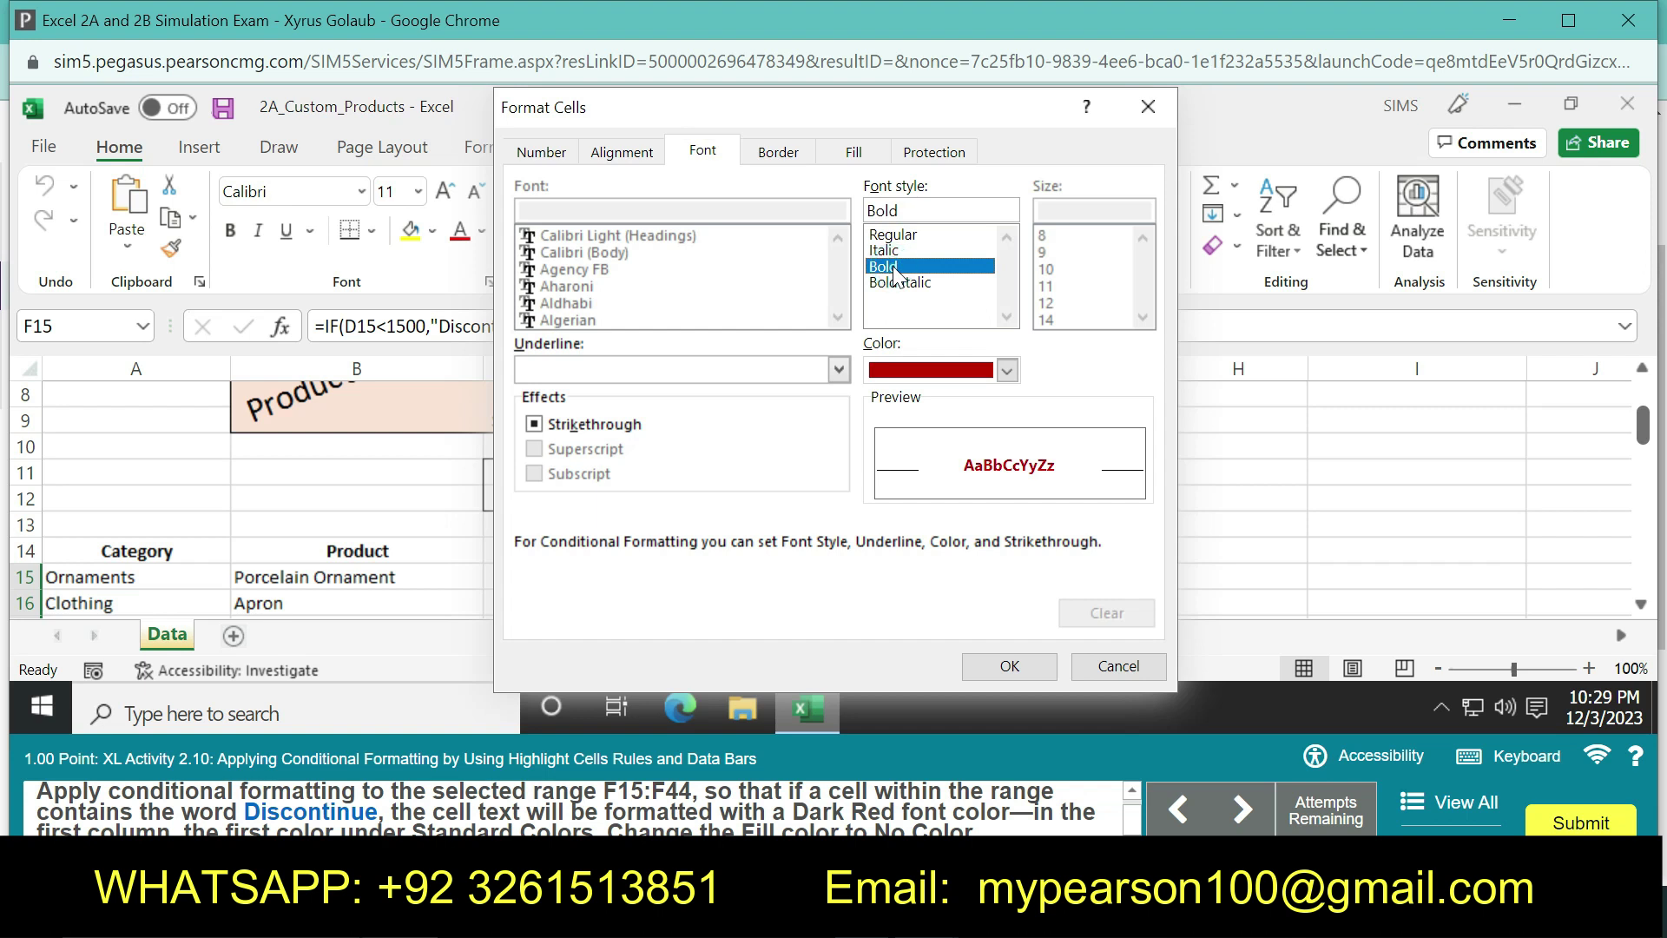
left_click(1241, 811)
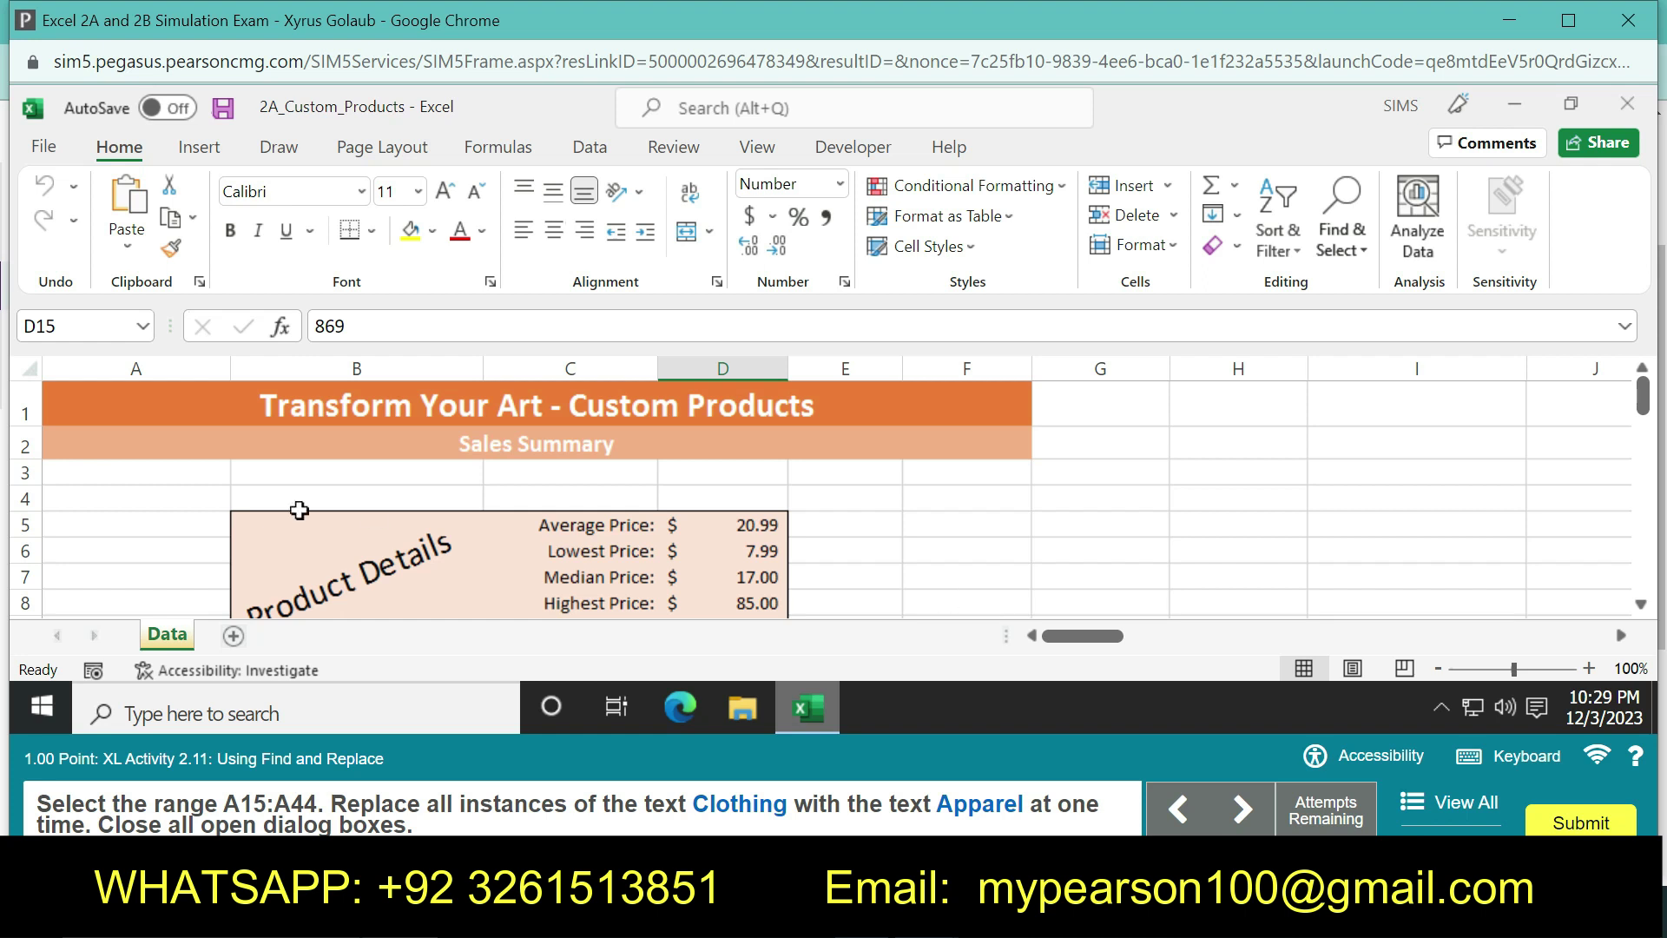
Select the Category entries in A15:A44 using the Name Box
left_click(86, 326)
type("A1")
type("5:")
type("A44")
key("Return")
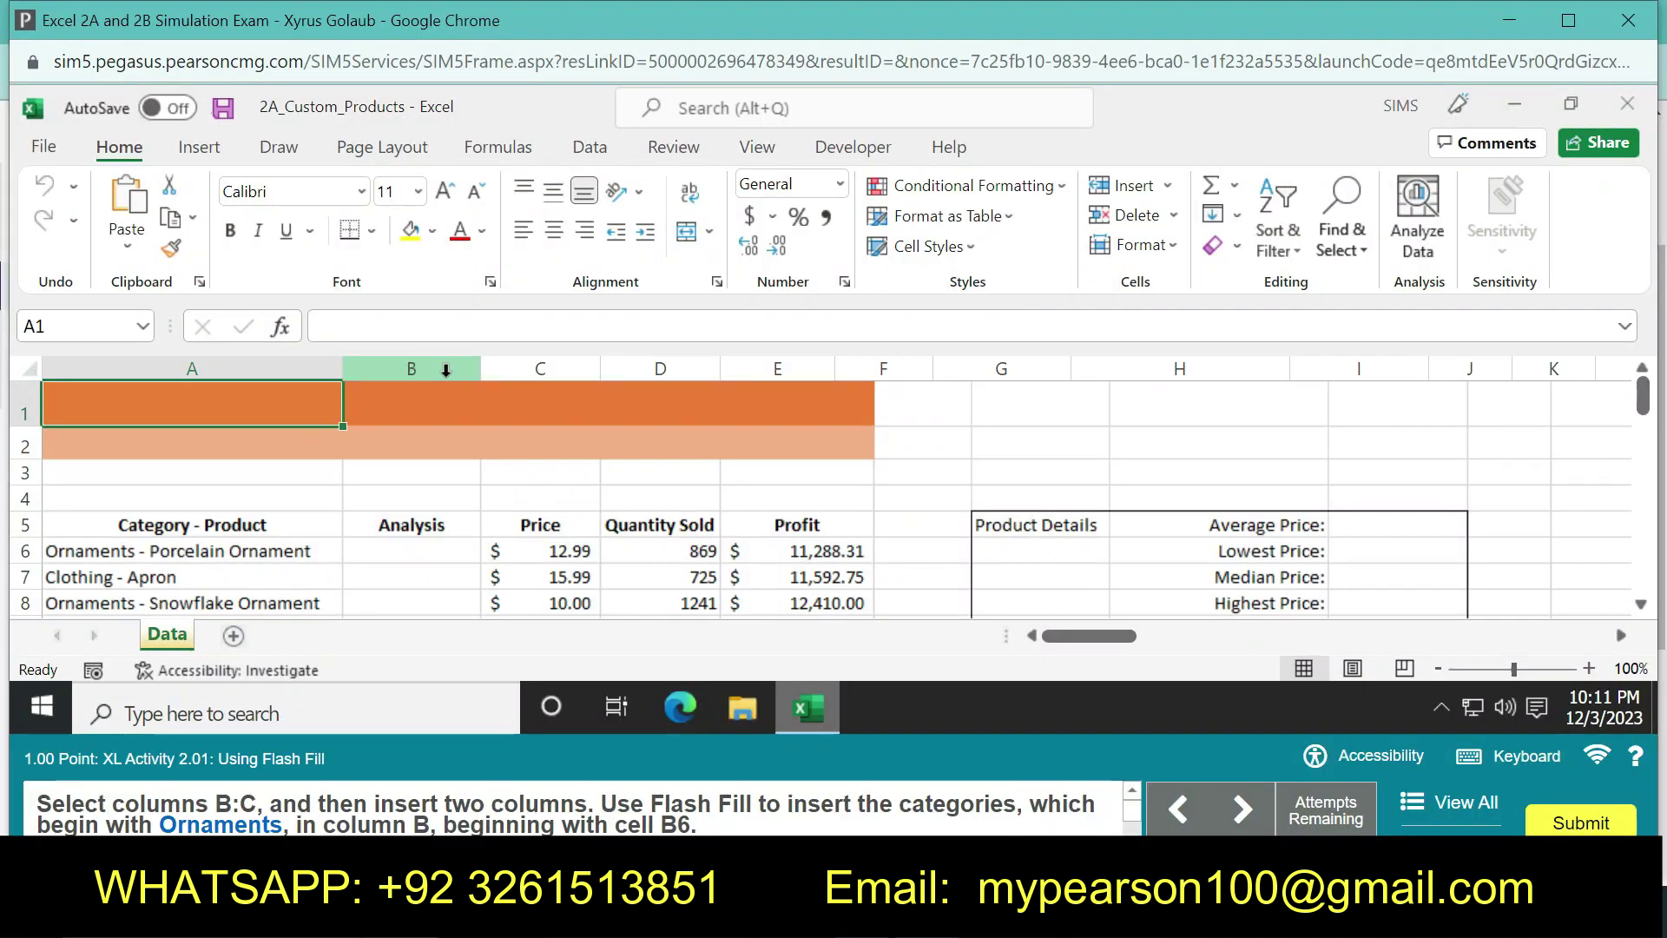
Insert two blank columns at B:C, shifting Analysis through Profit to D–G
left_click_drag(411, 368, 539, 371)
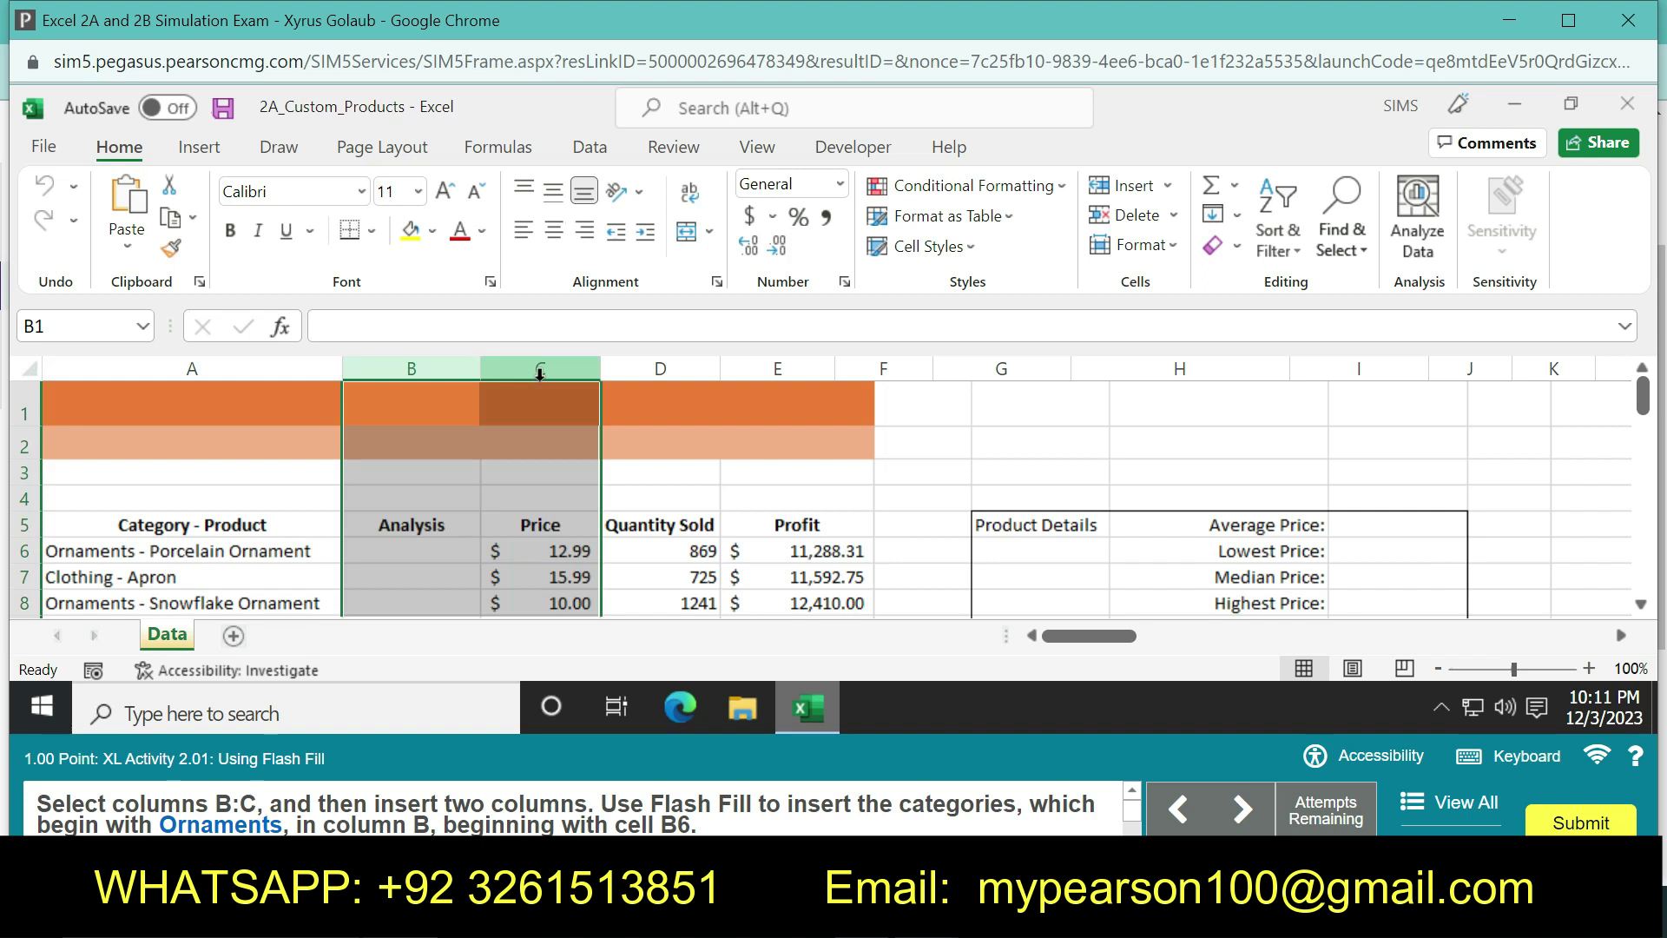
right_click(539, 373)
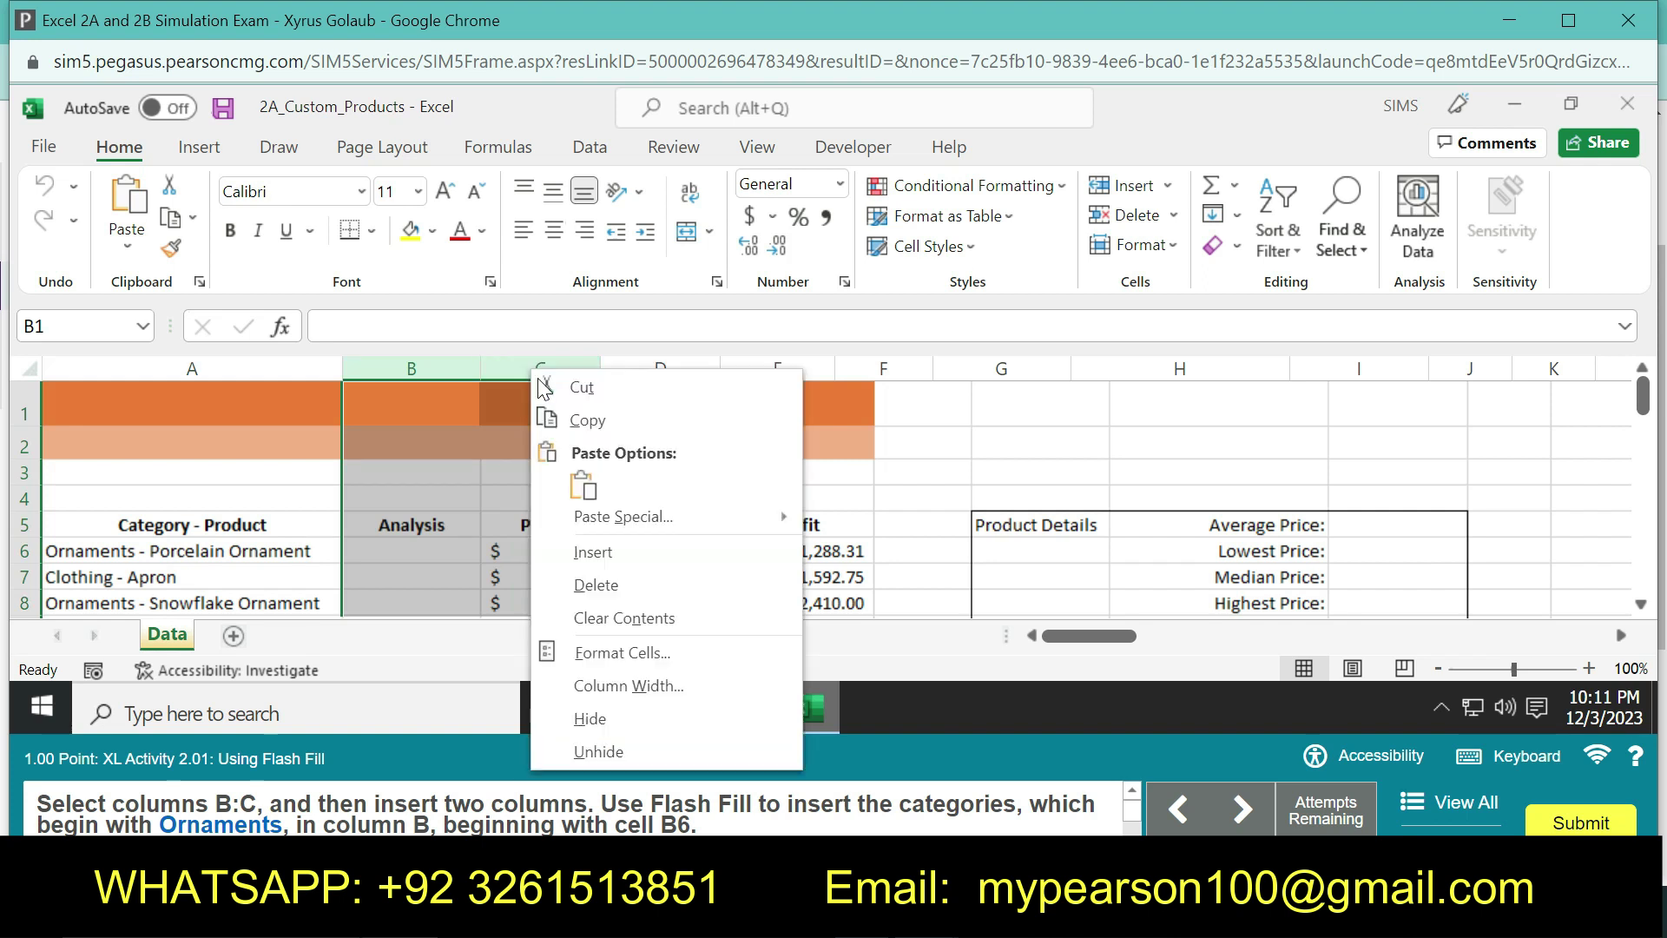
left_click(607, 552)
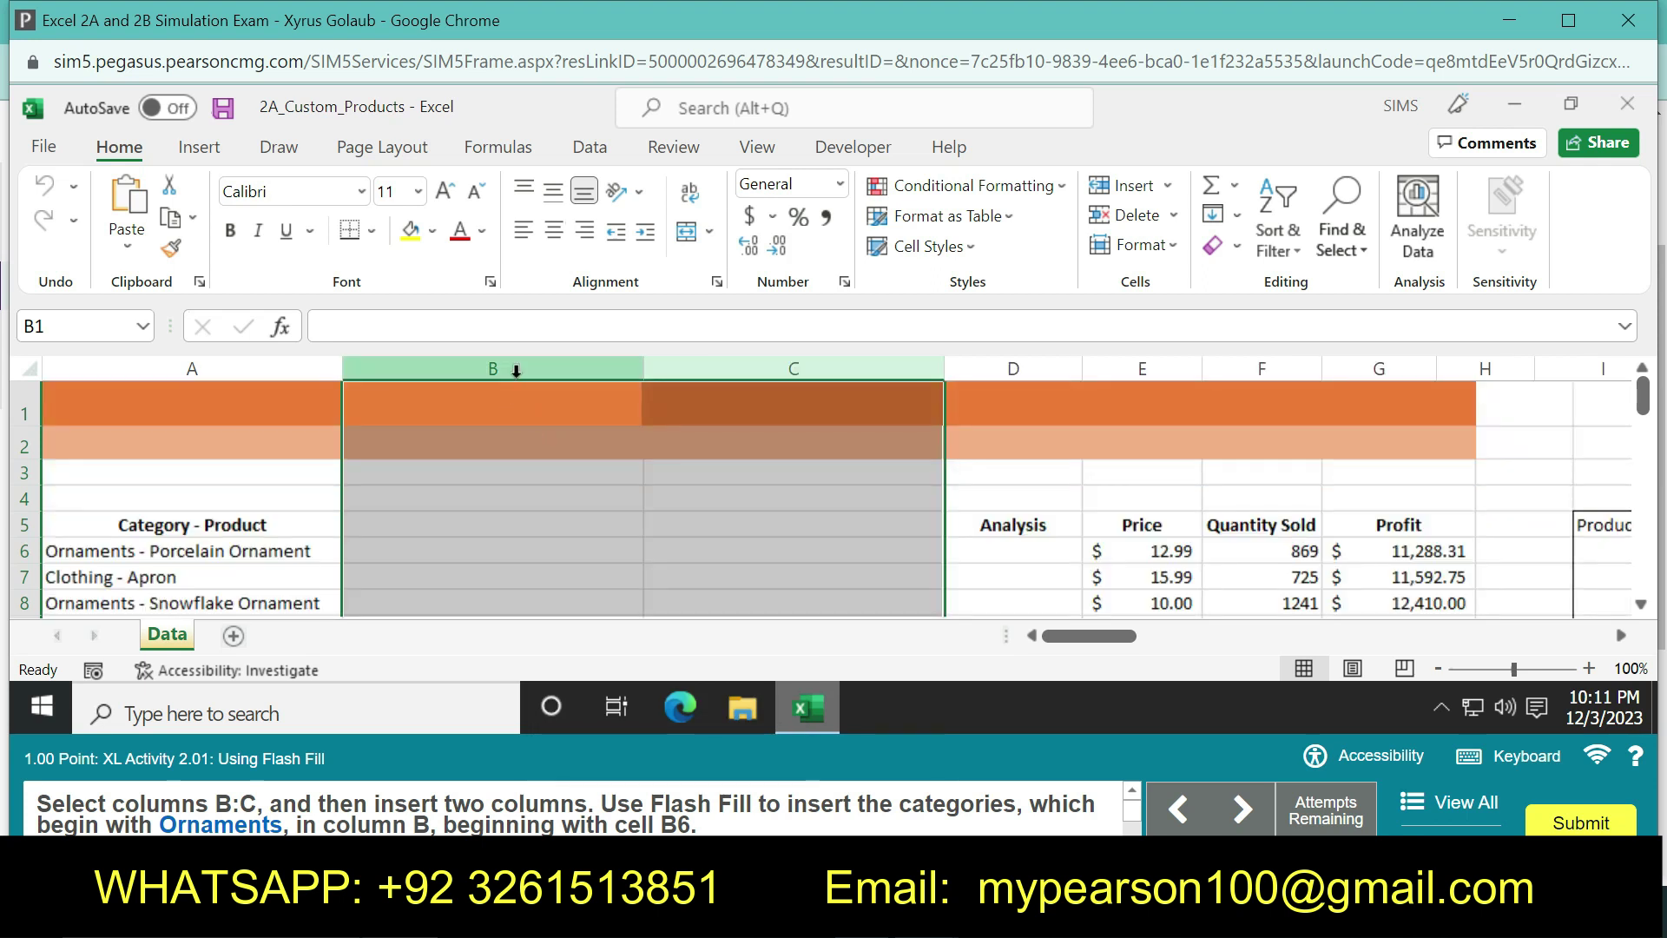
right_click(515, 372)
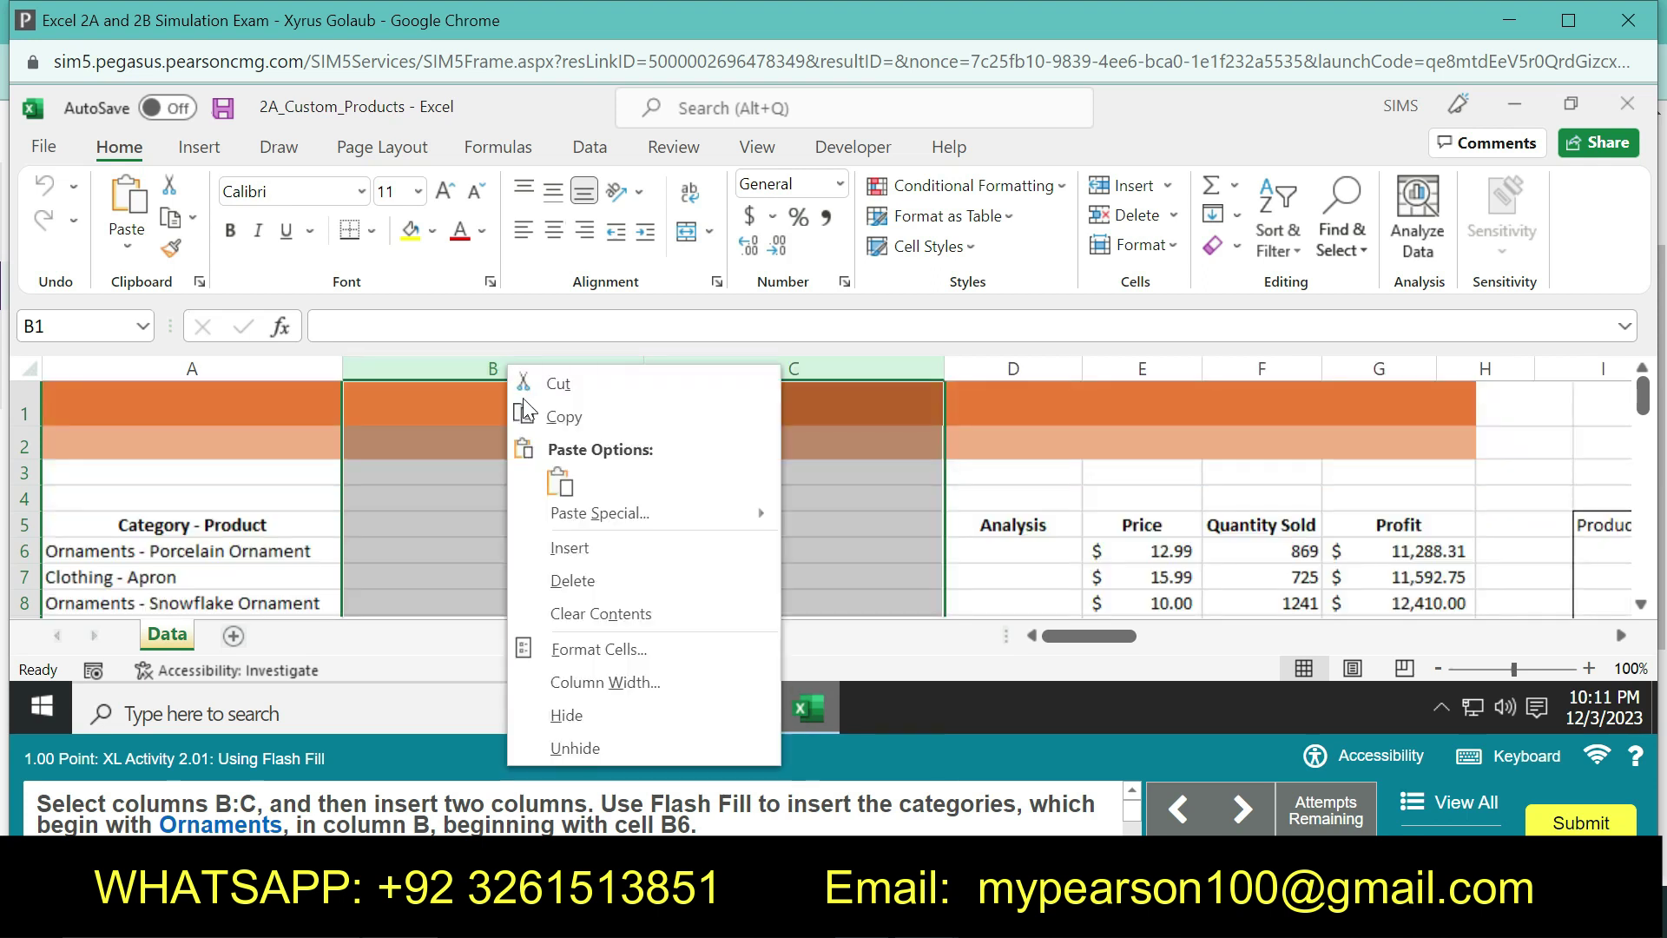
left_click(564, 554)
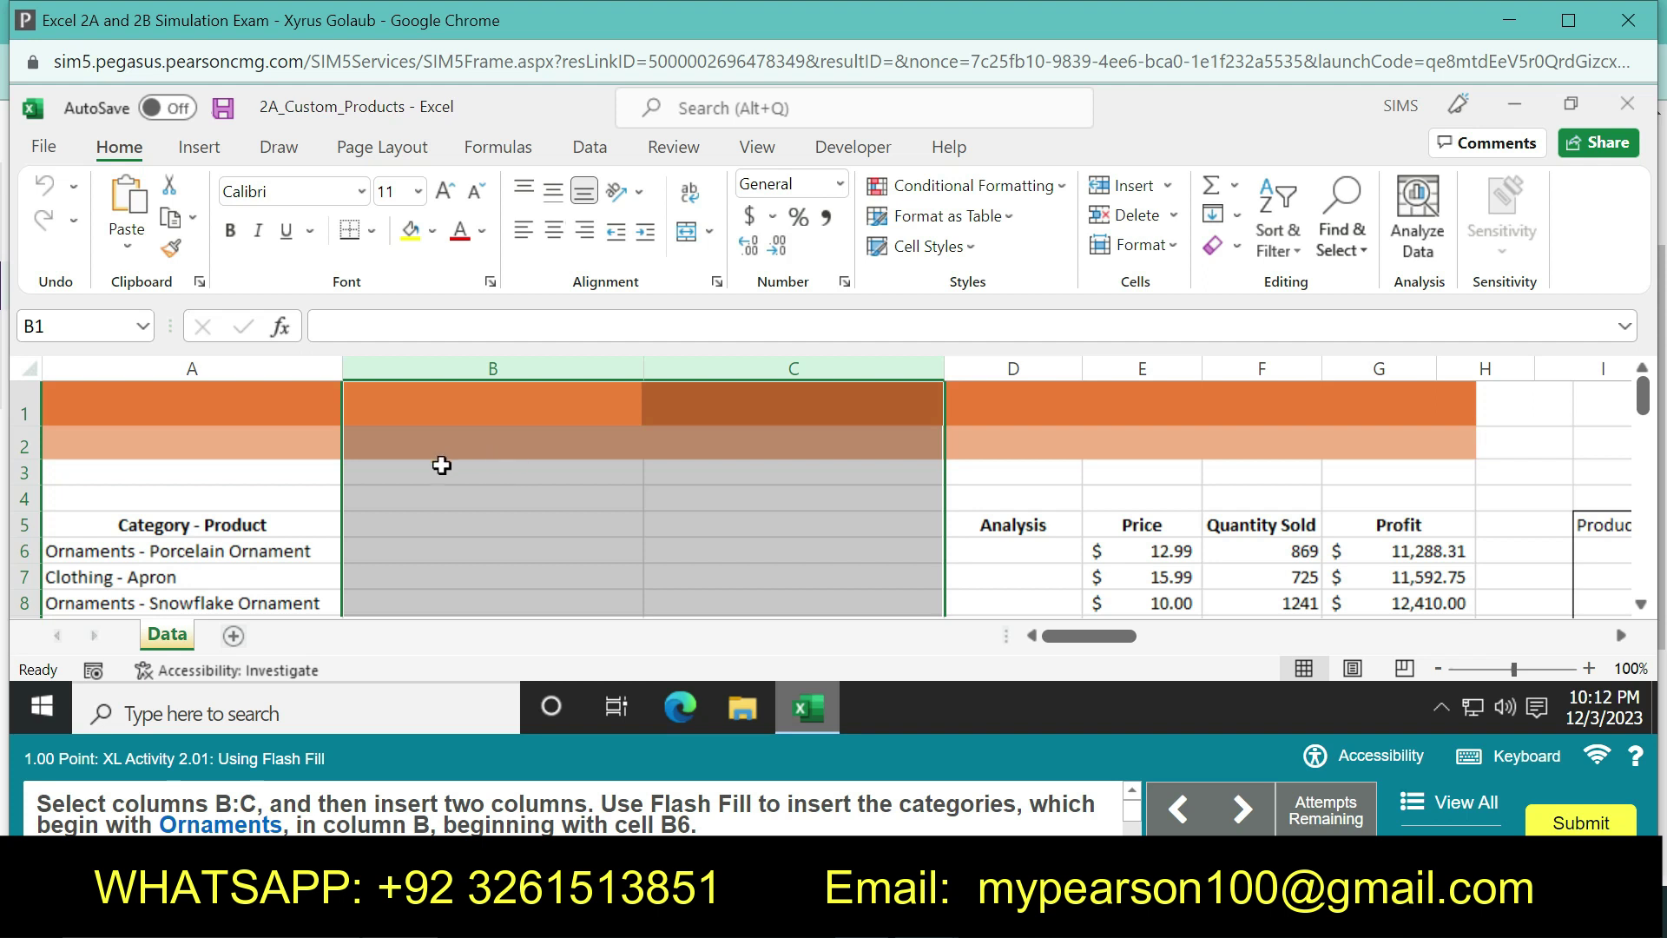
Enter 'Ornaments' in B6 and Flash Fill the categories down column B
left_click(432, 553)
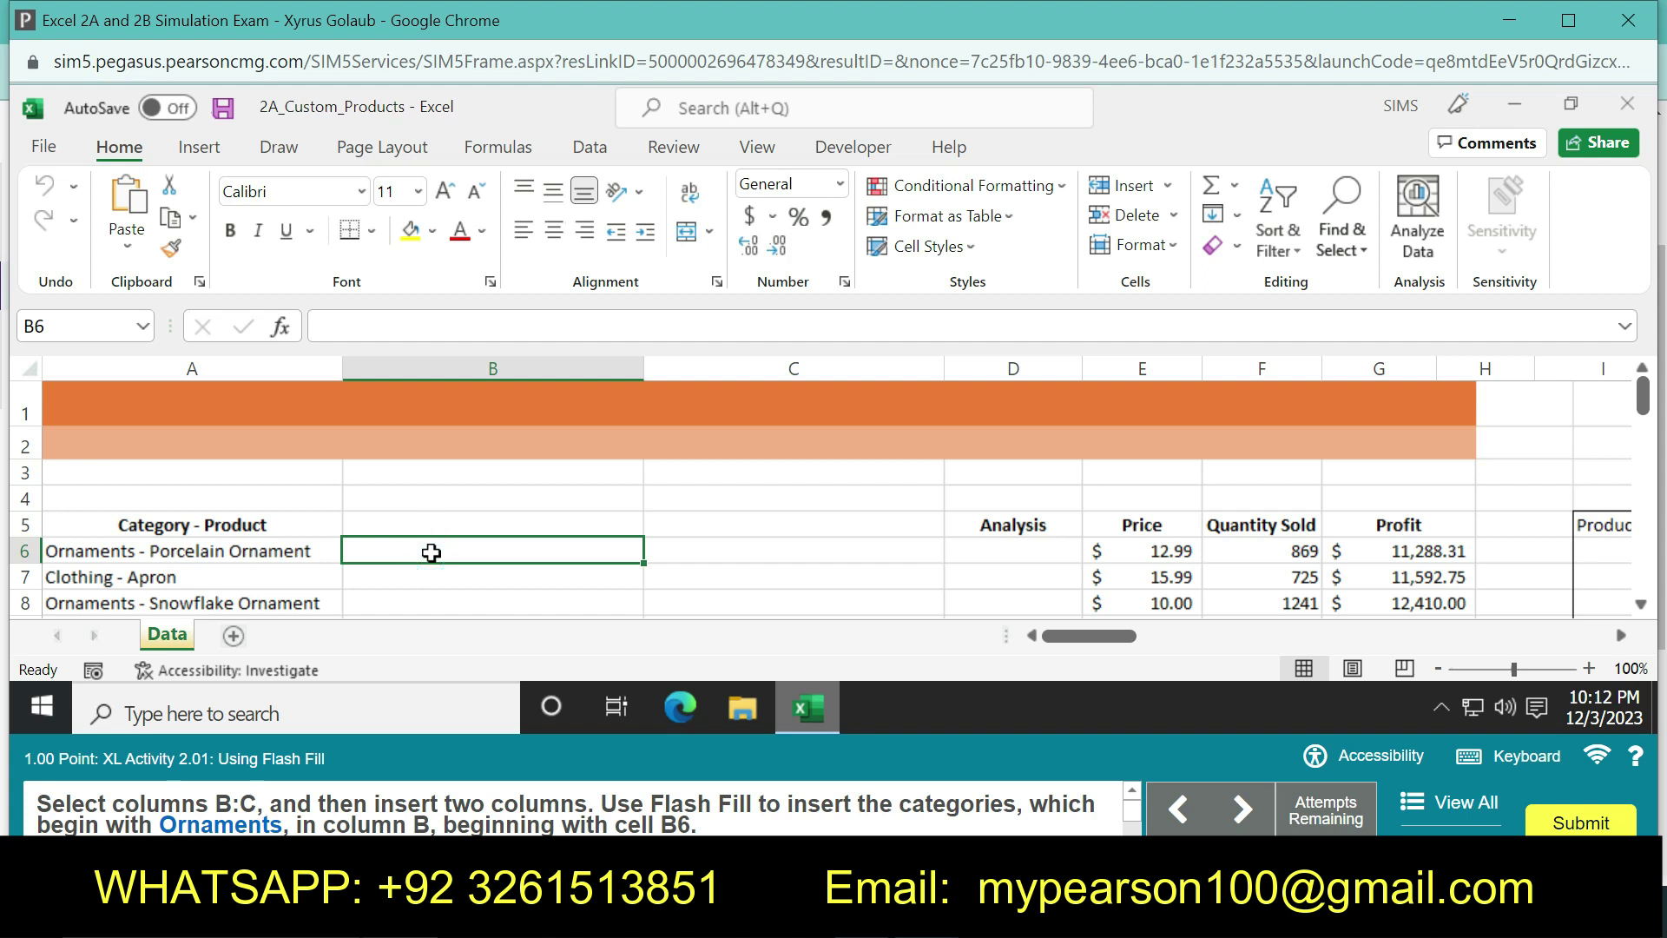
type("Or")
type("nam")
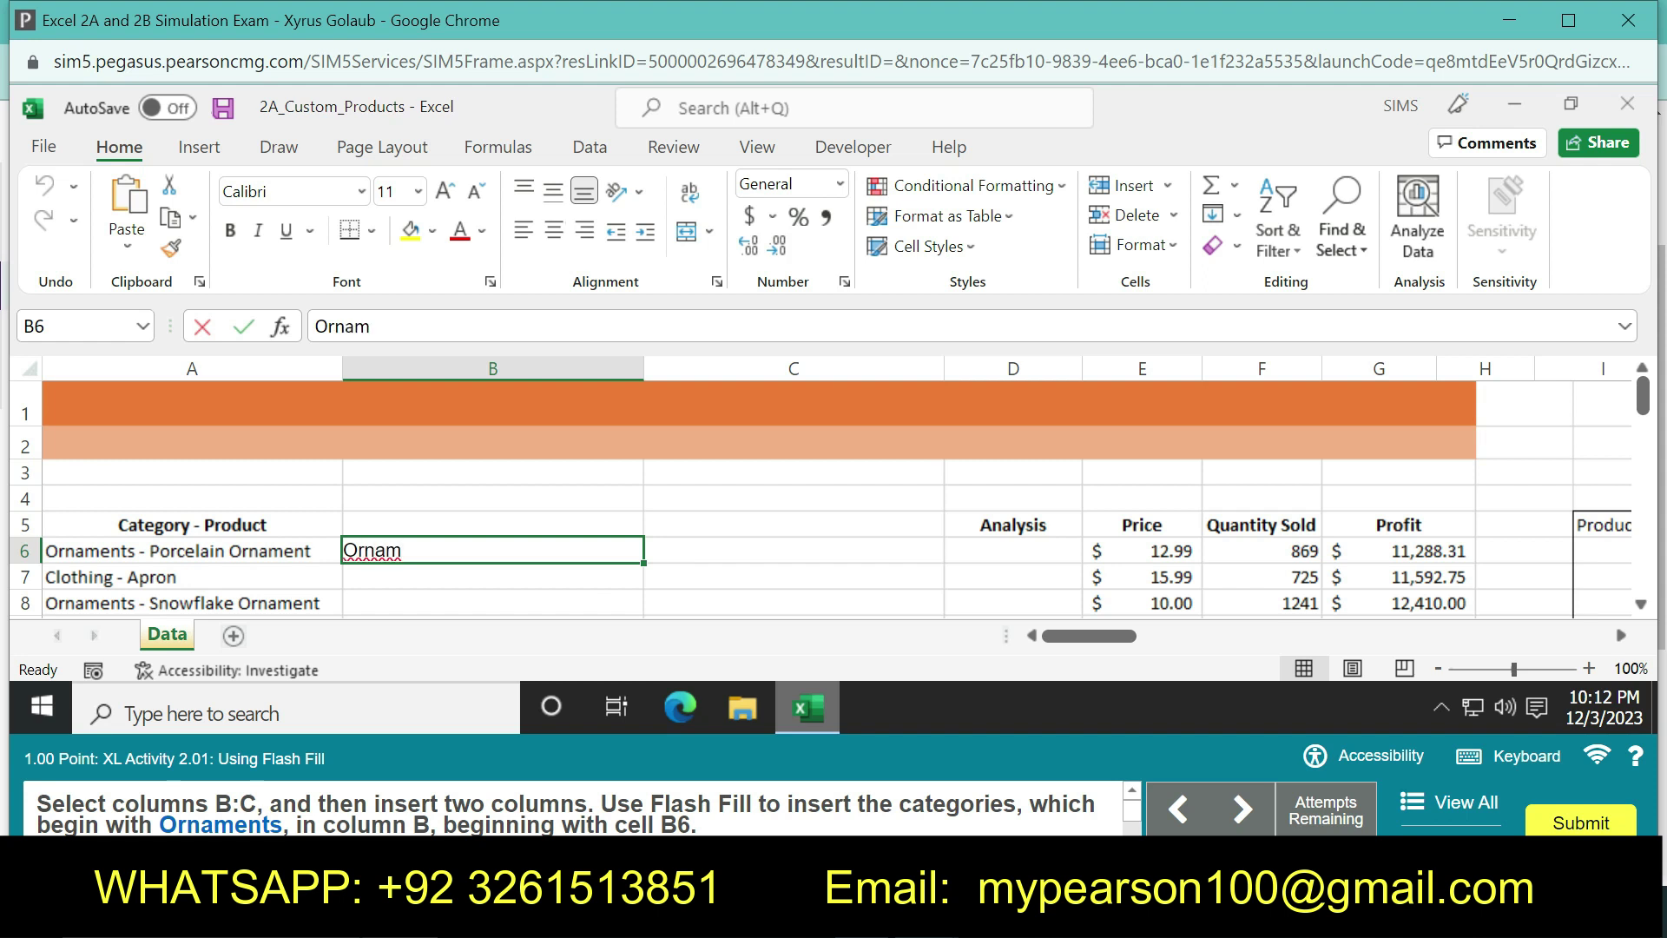
type("ents")
left_click(456, 578)
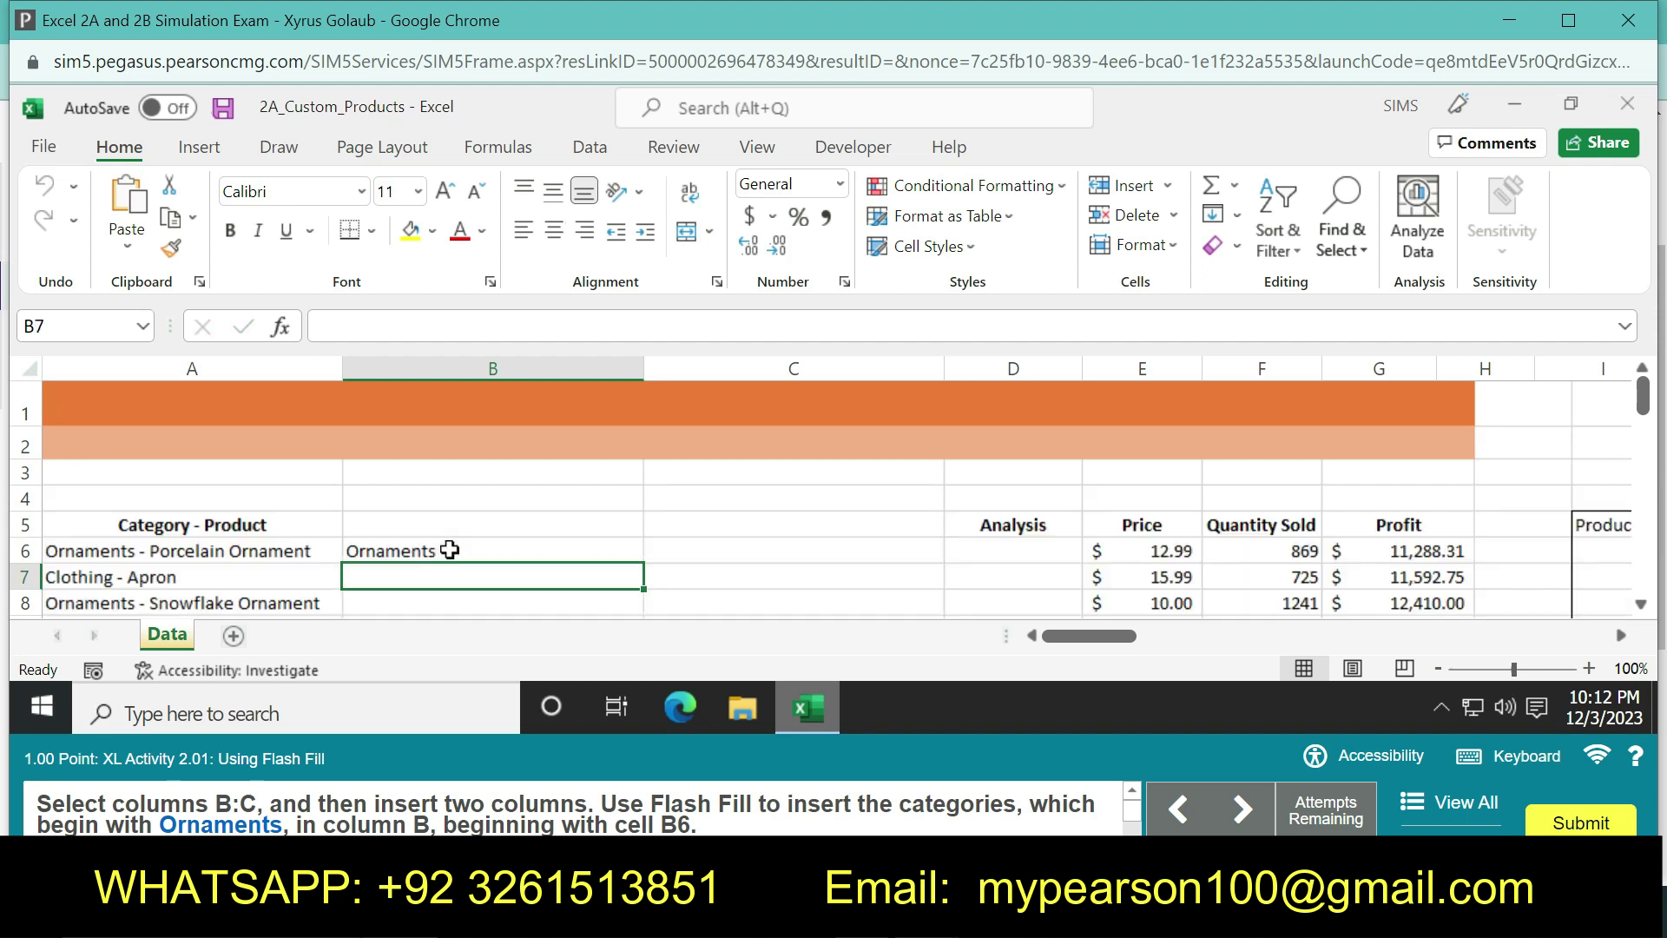
left_click(448, 549)
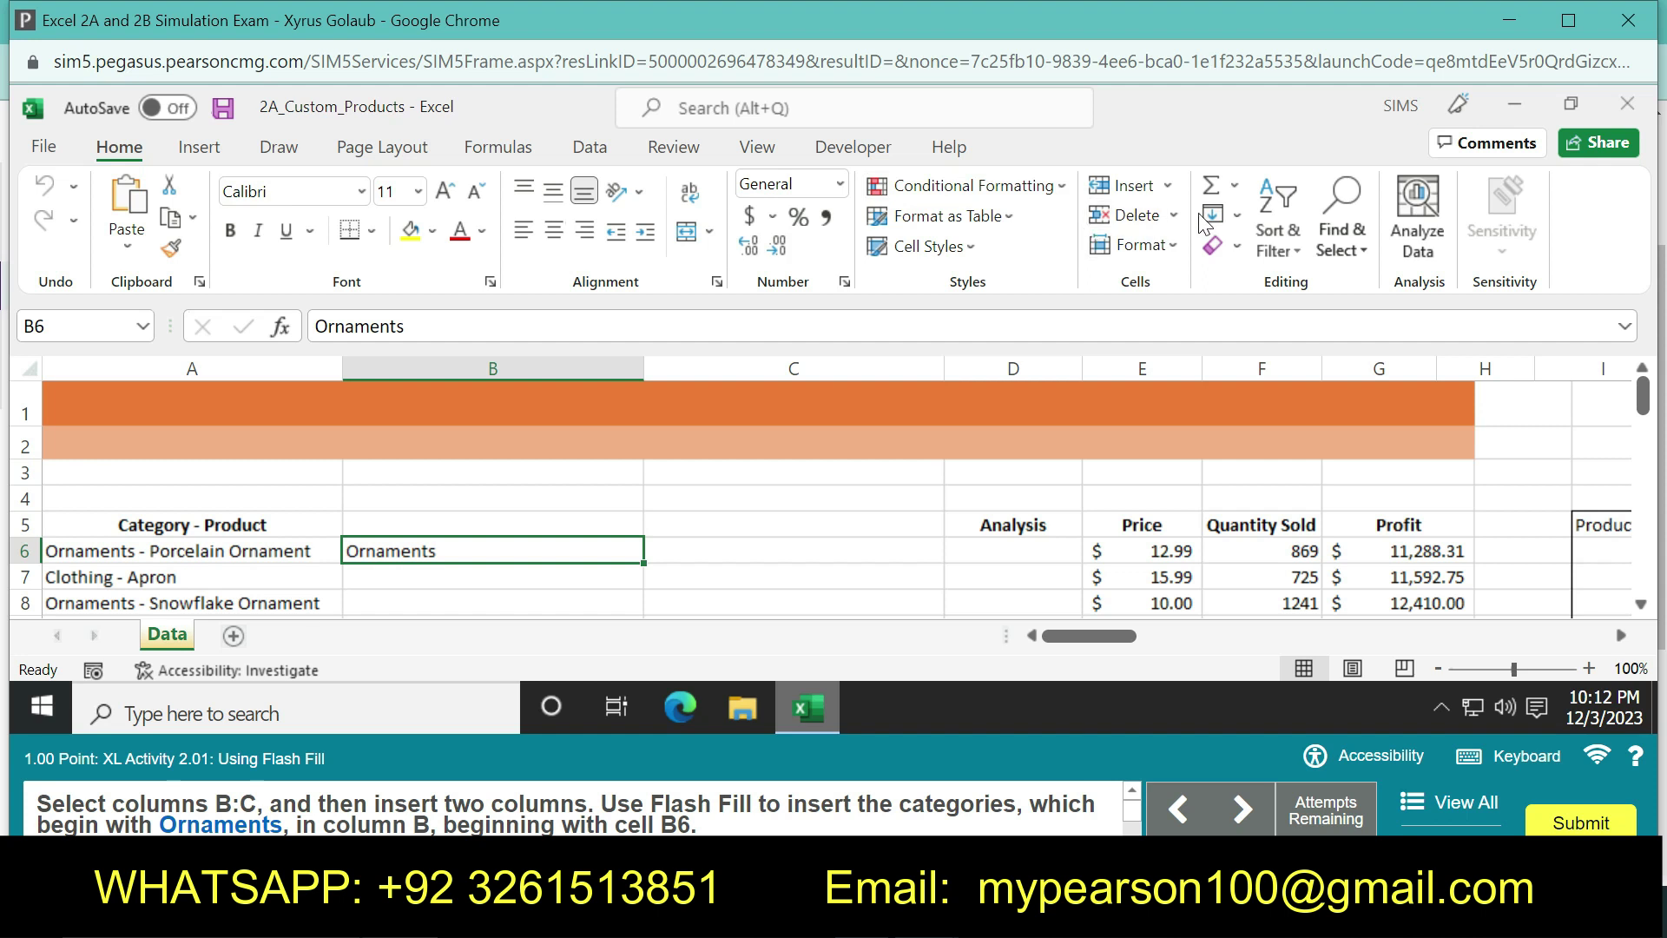
left_click(1237, 217)
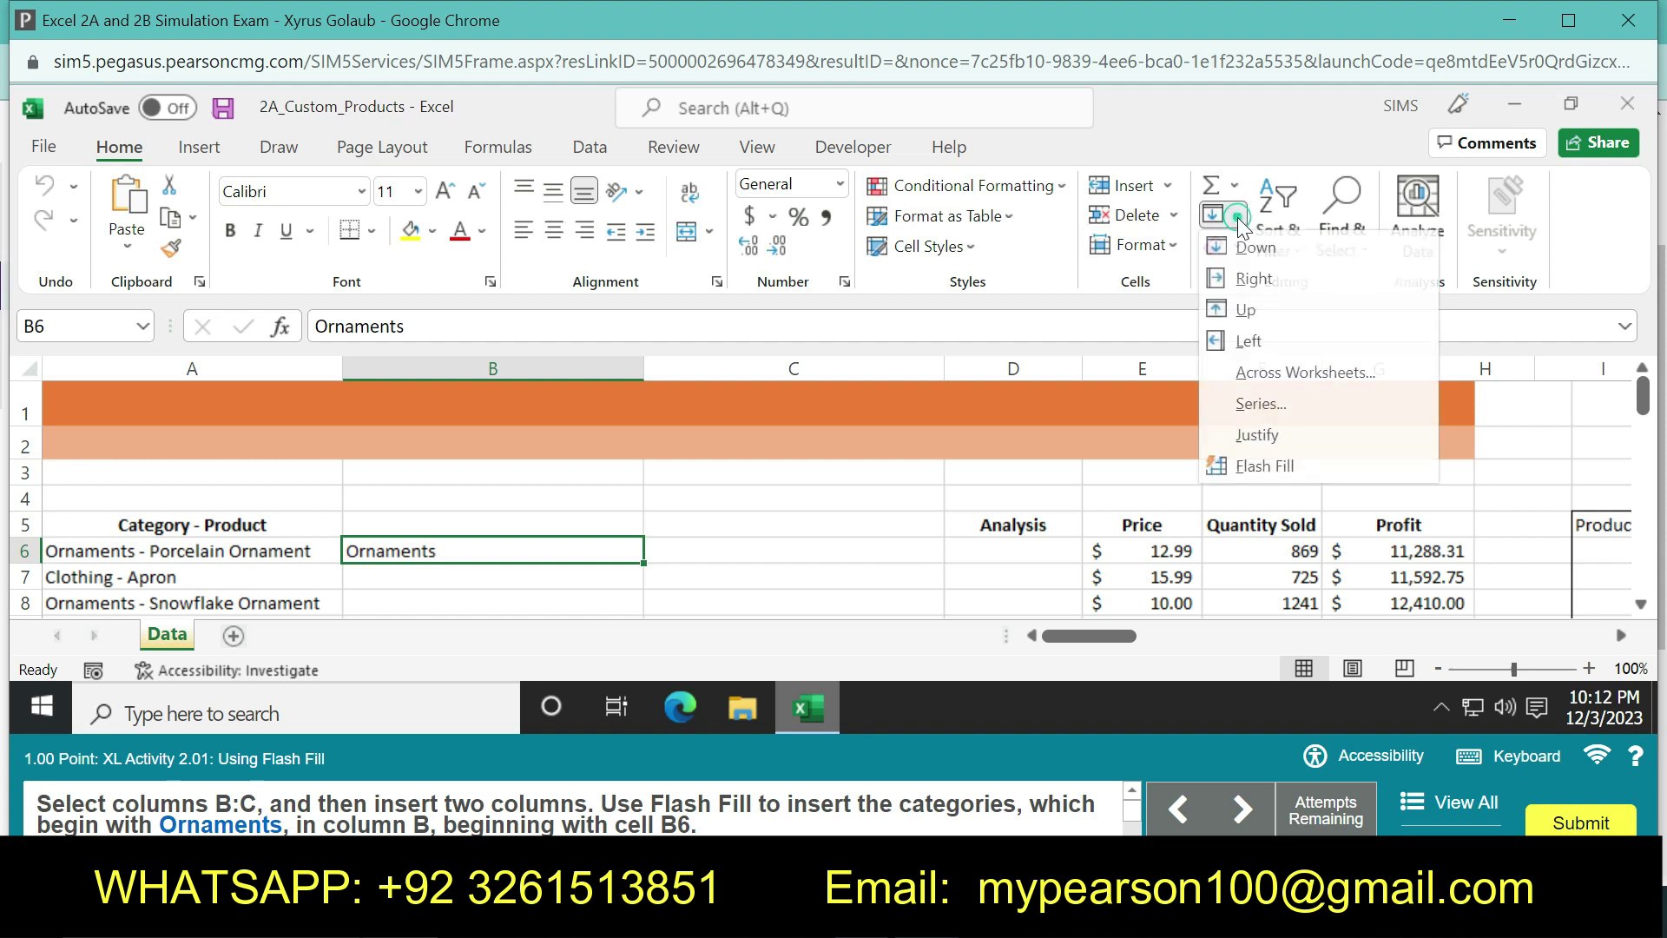
left_click(1260, 462)
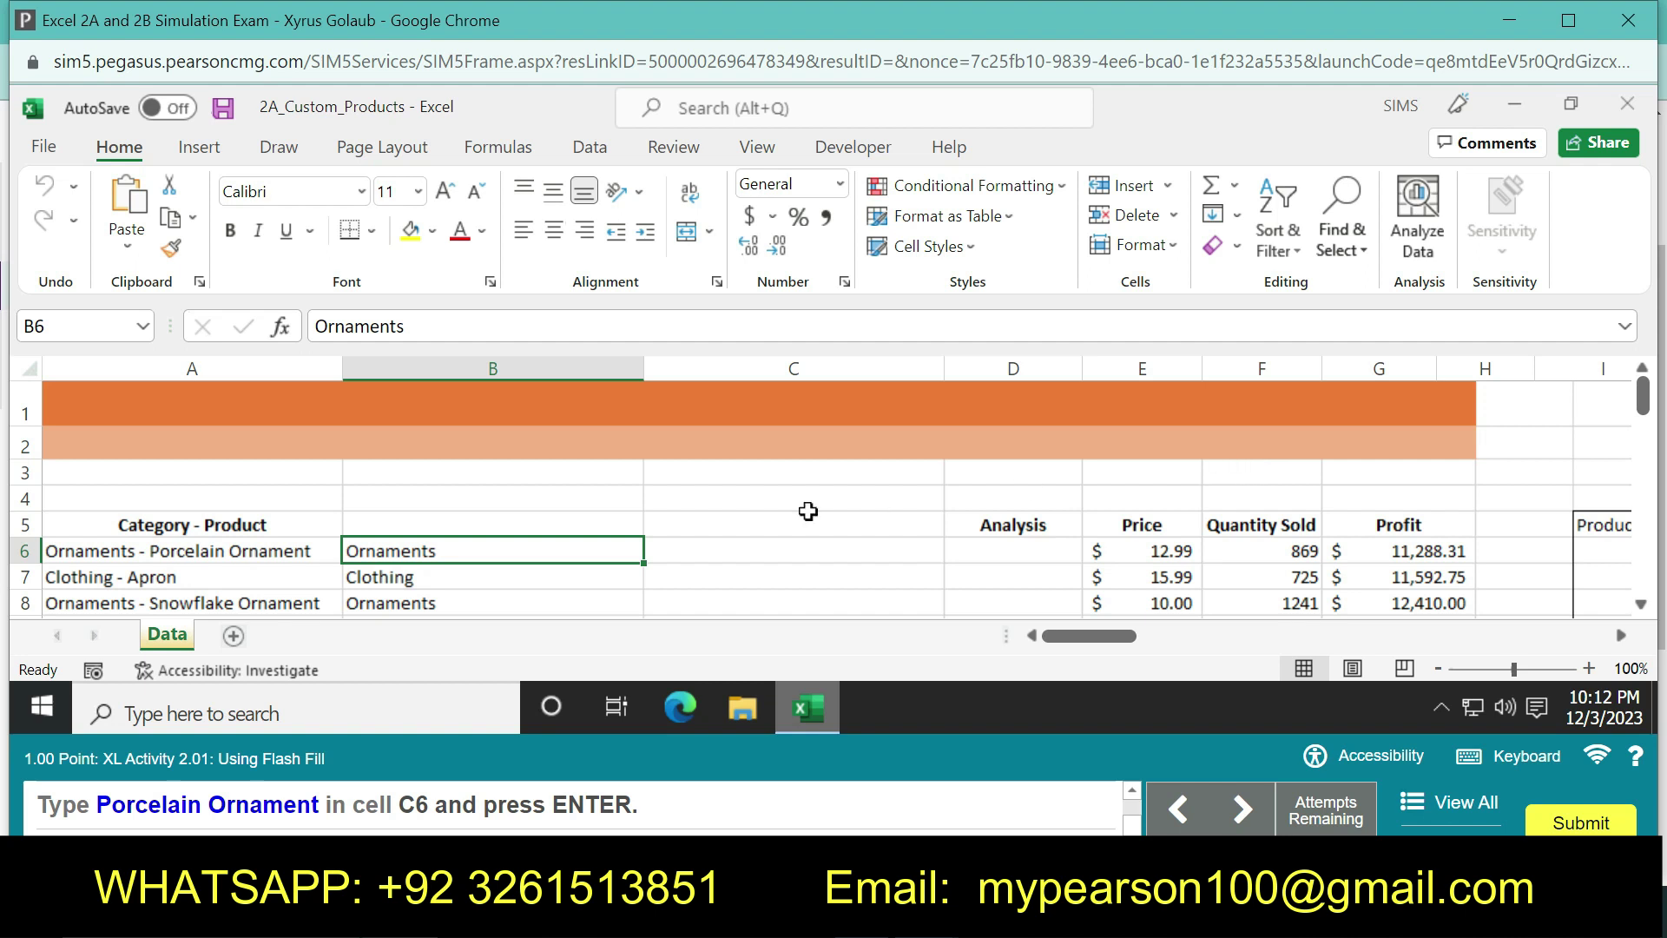
Enter 'Porcelain Ornament' in C6 and Flash Fill the product names down column C
left_click(708, 544)
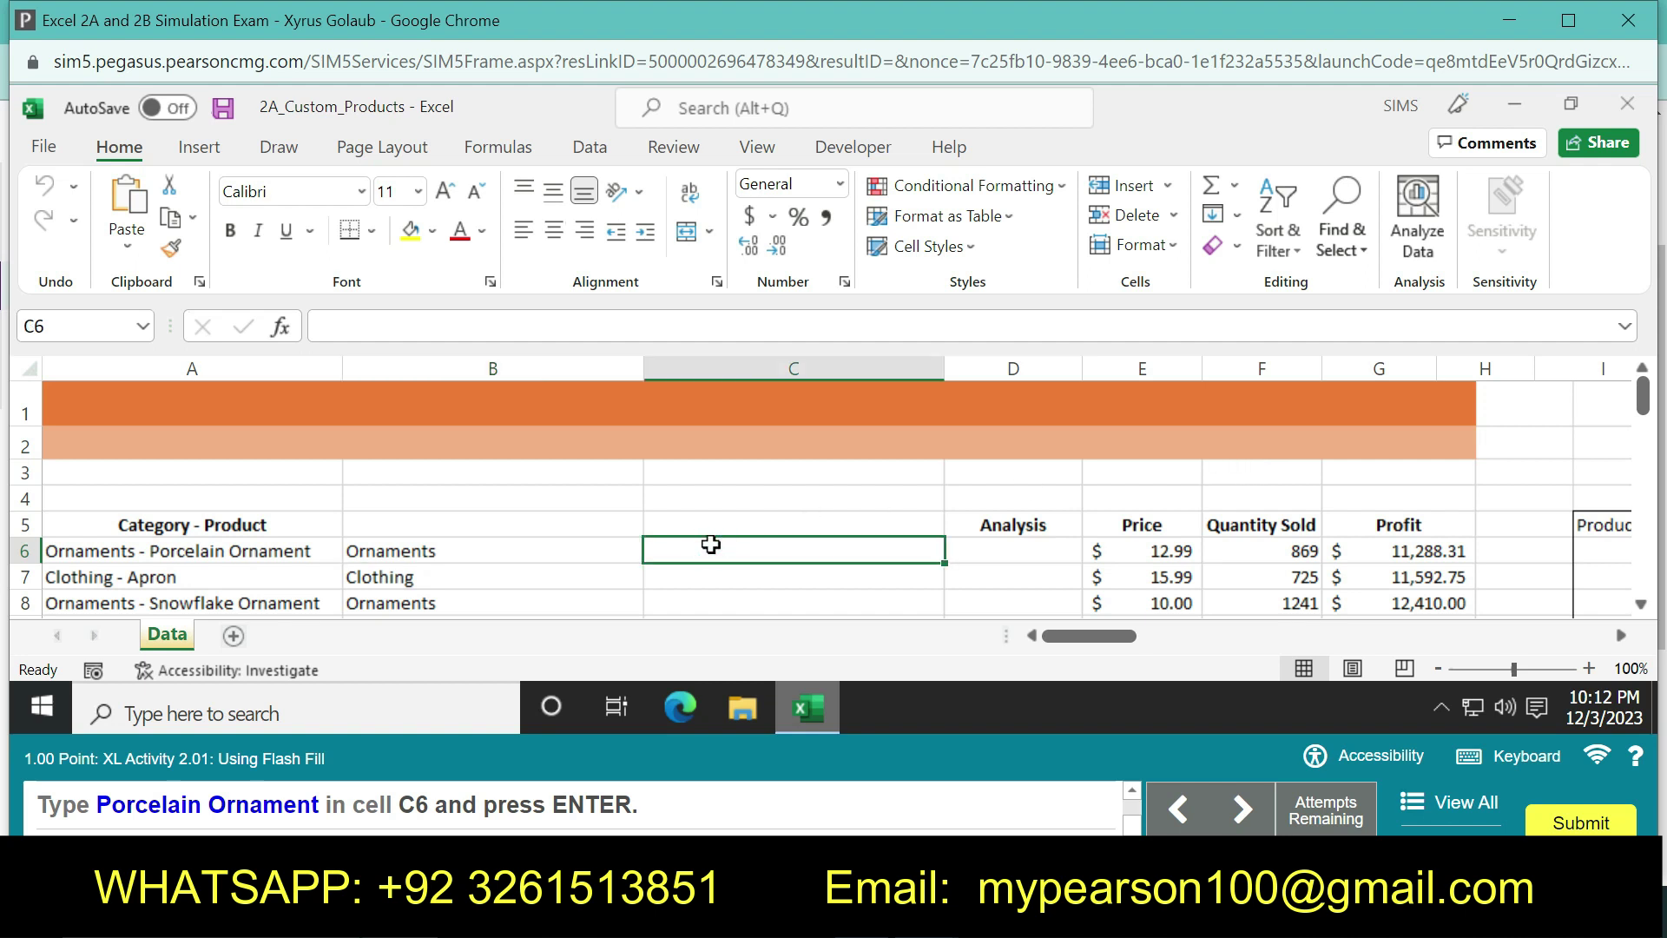
type("P")
type("o")
type("r")
type("ce")
type("lain ")
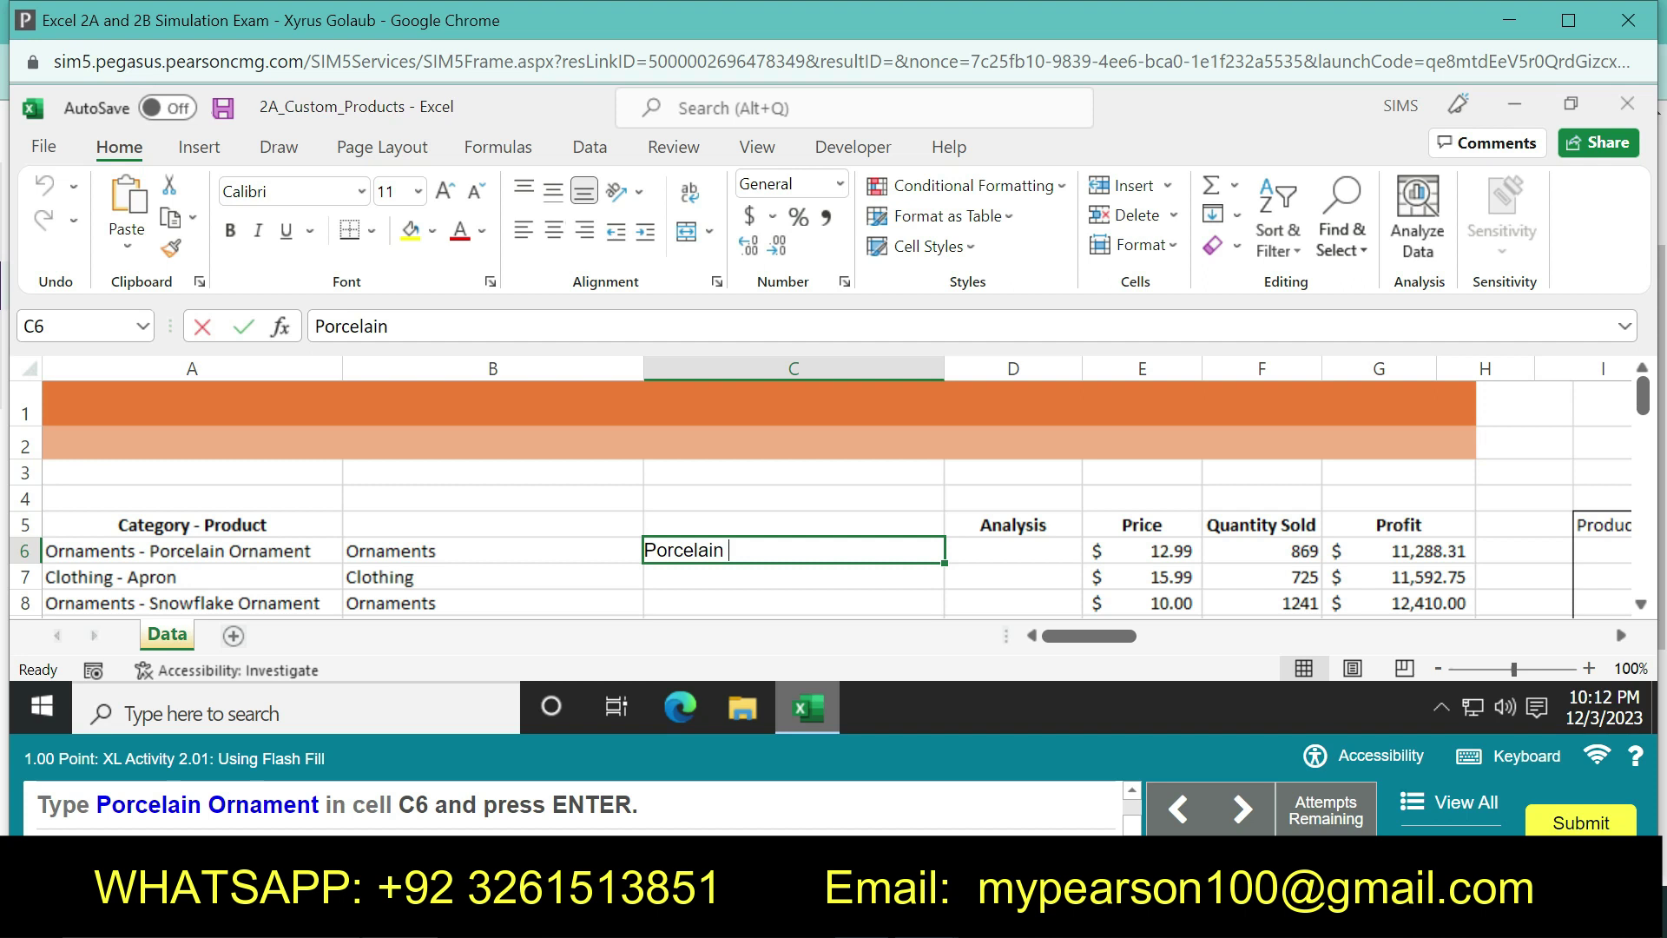
type("O")
type("r")
type("nam")
type("ent")
key("Return")
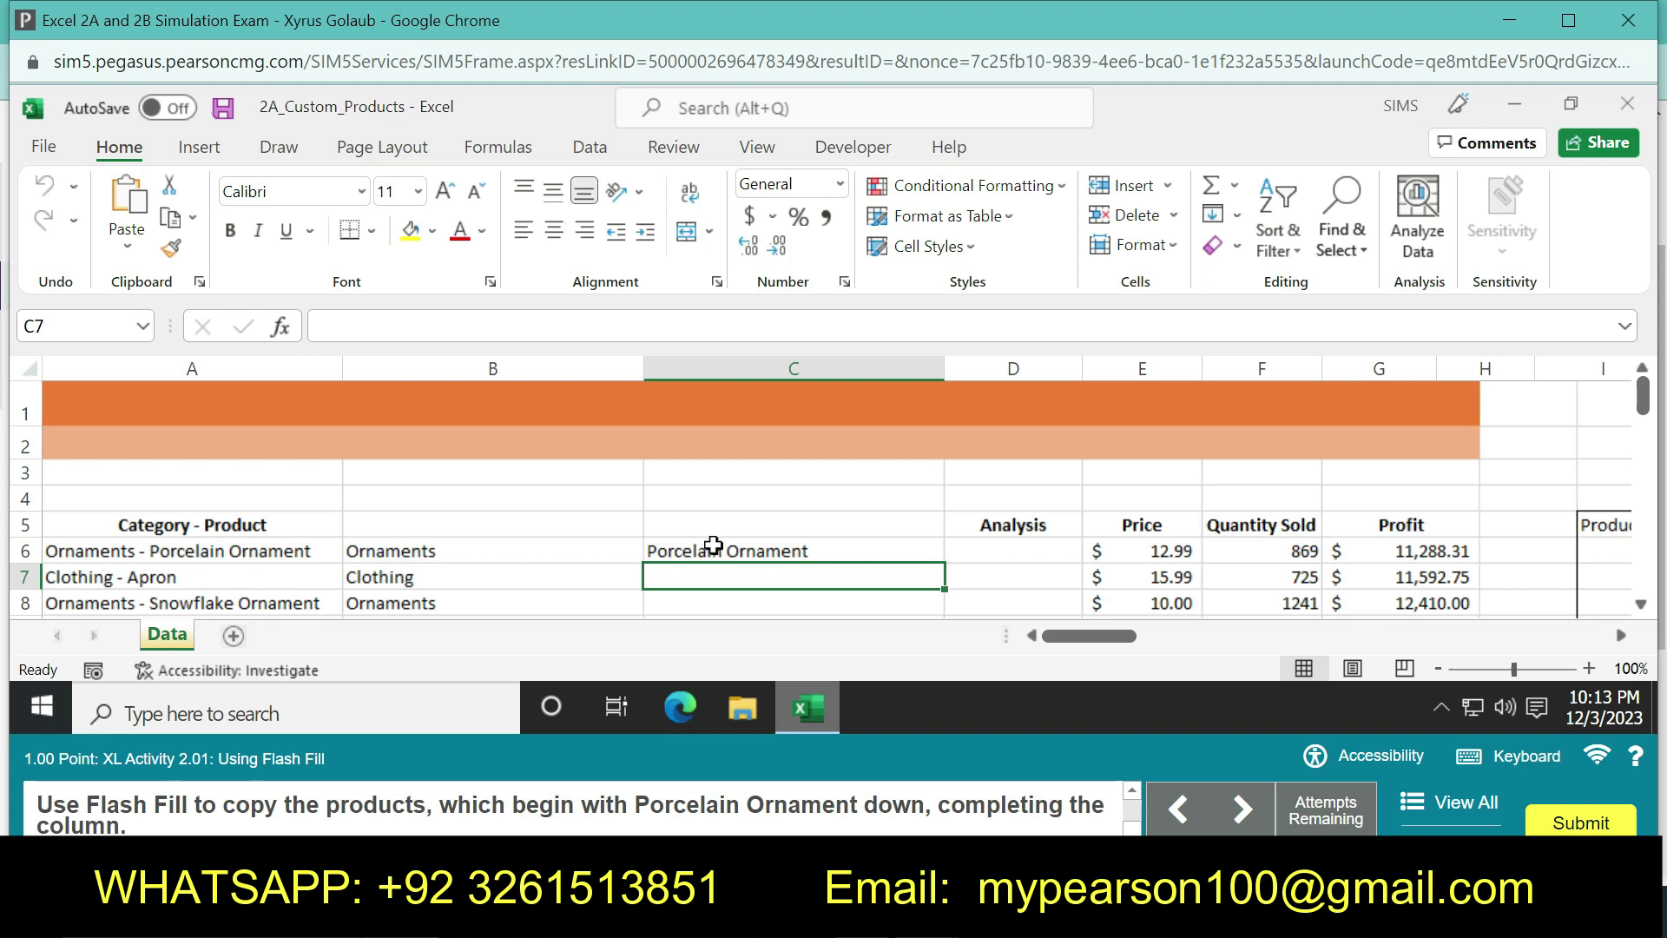
left_click(711, 547)
left_click(1237, 216)
left_click(1243, 462)
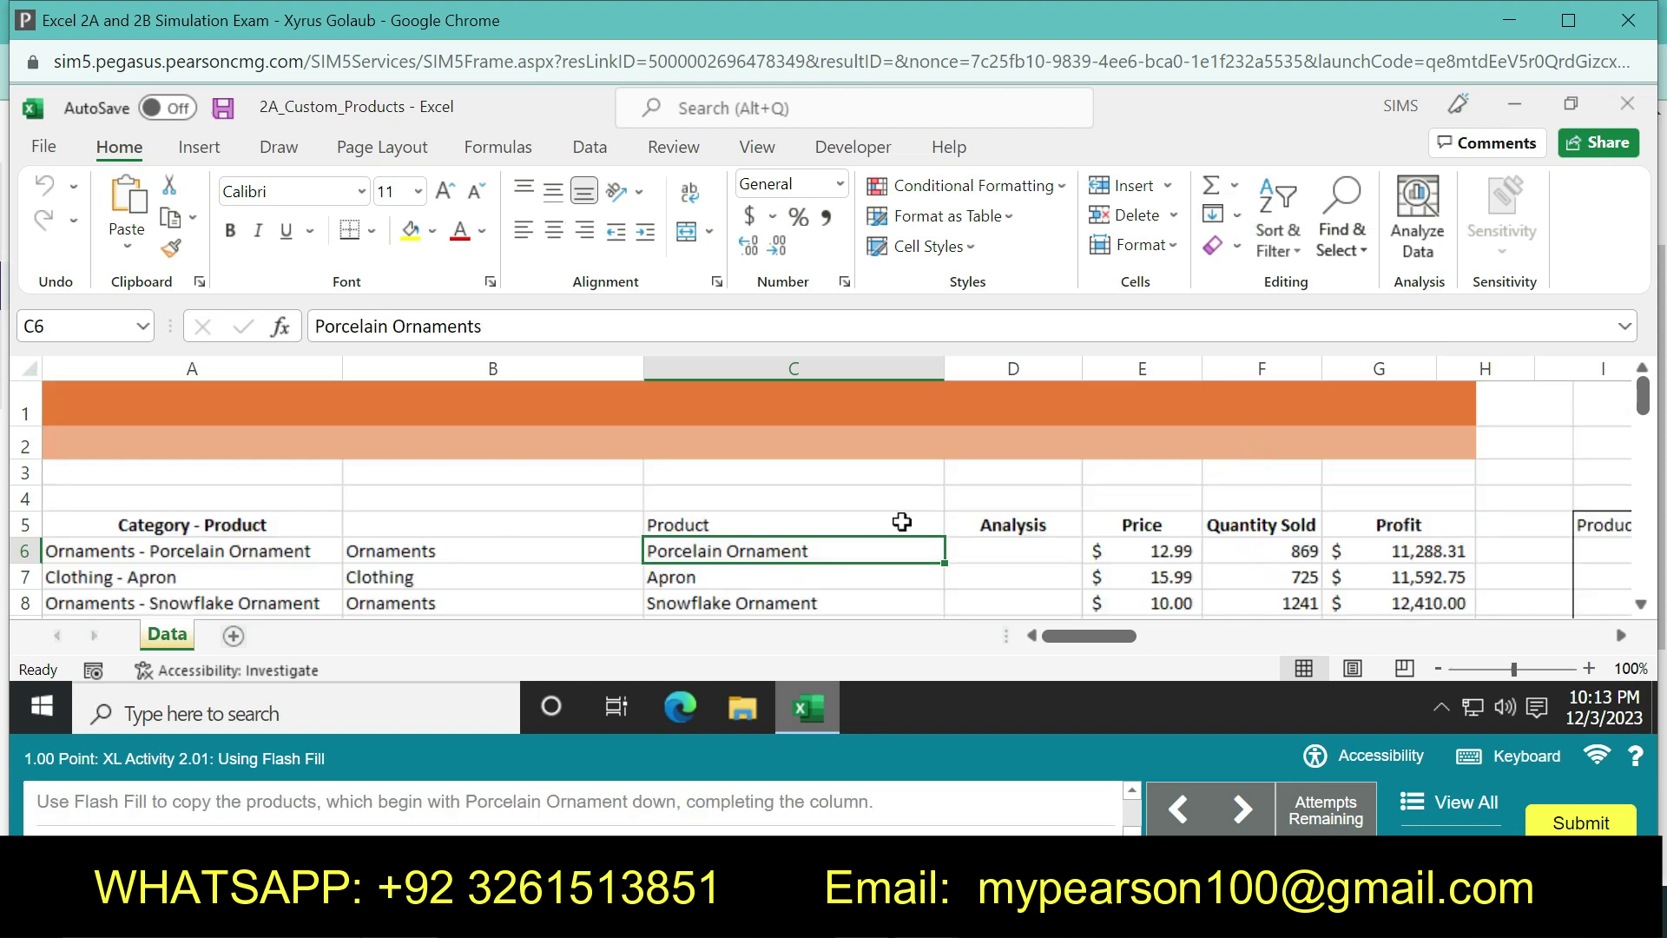
Delete the combined Category - Product column A, leaving Category in A and Product in B
left_click(256, 369)
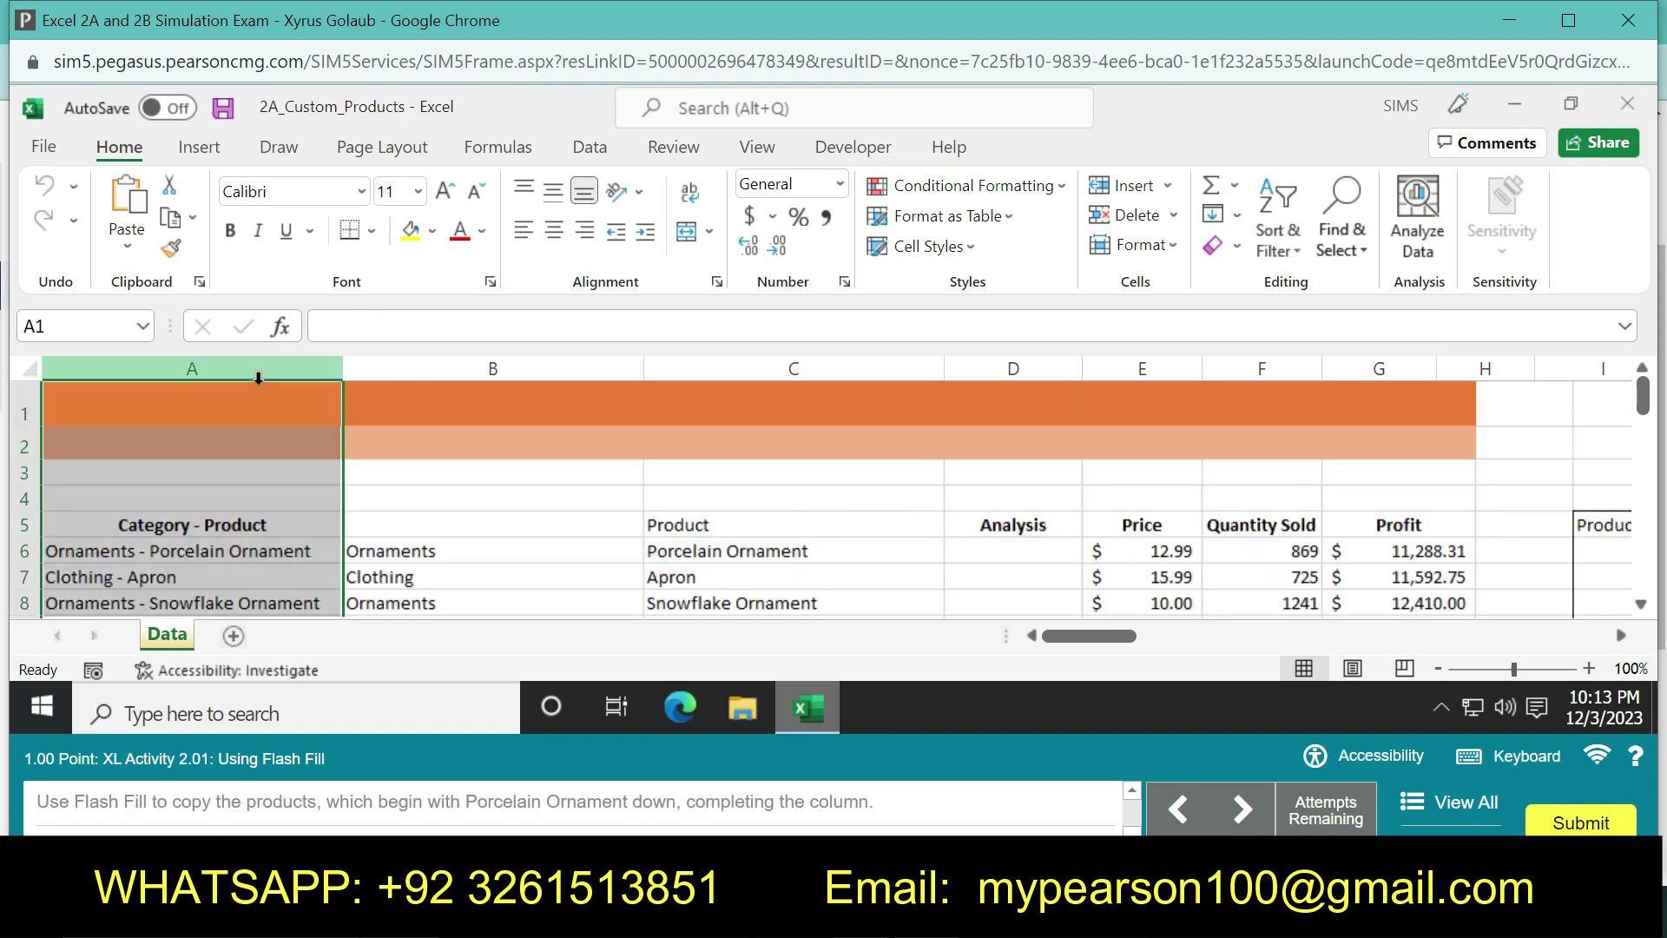
right_click(252, 370)
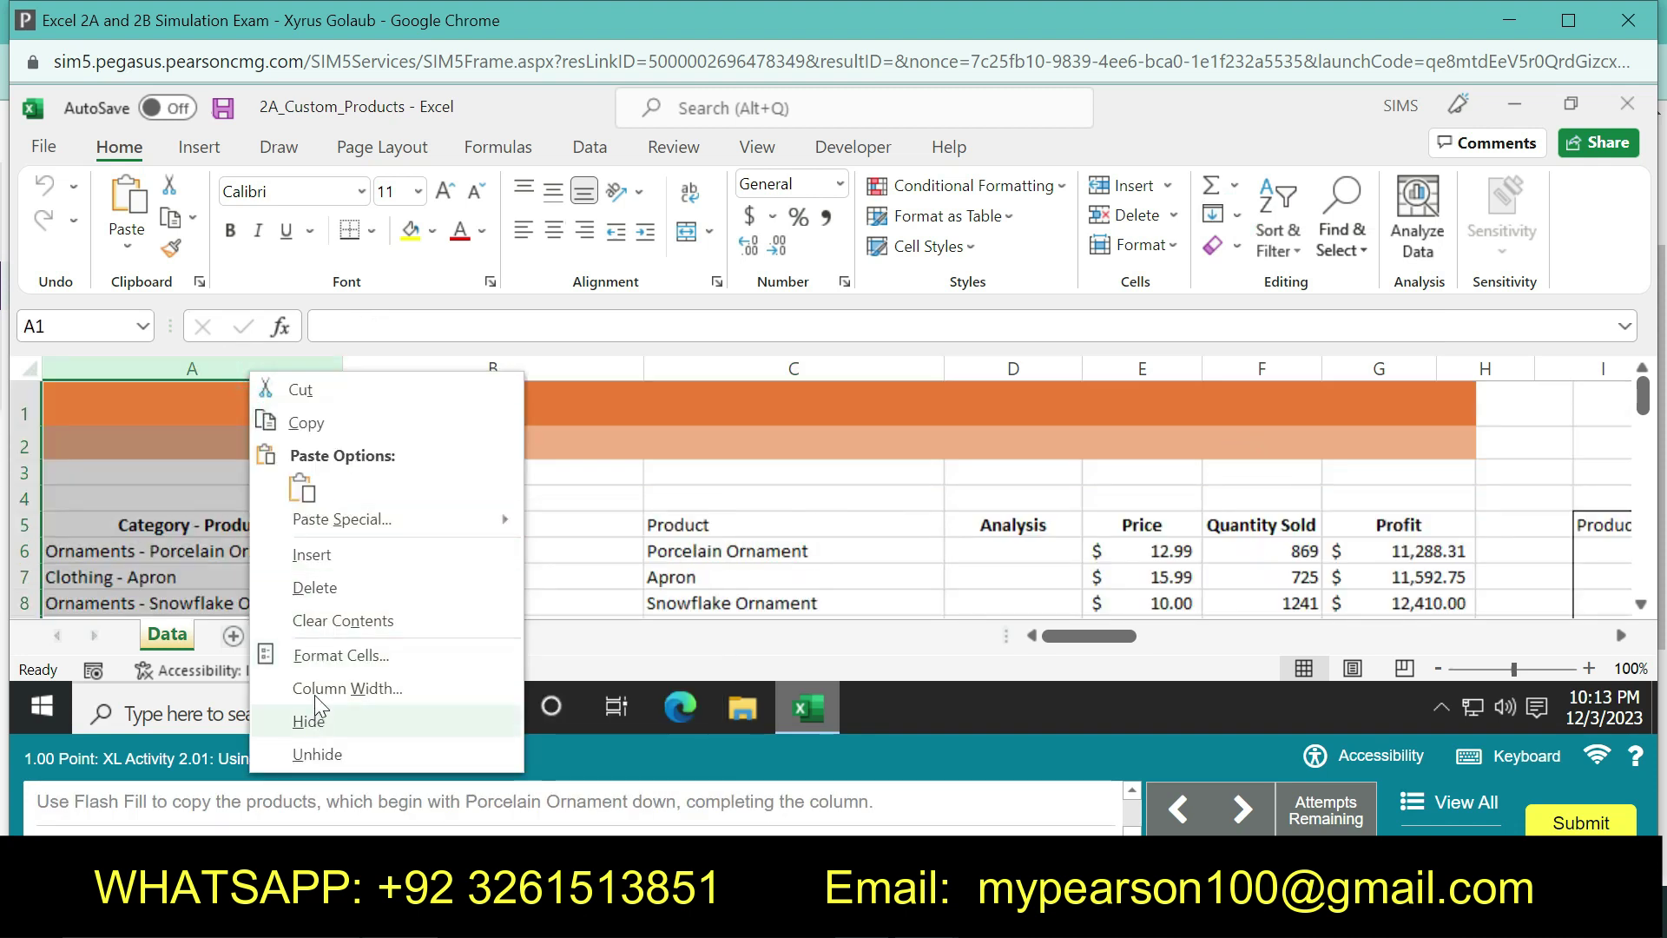
left_click(314, 587)
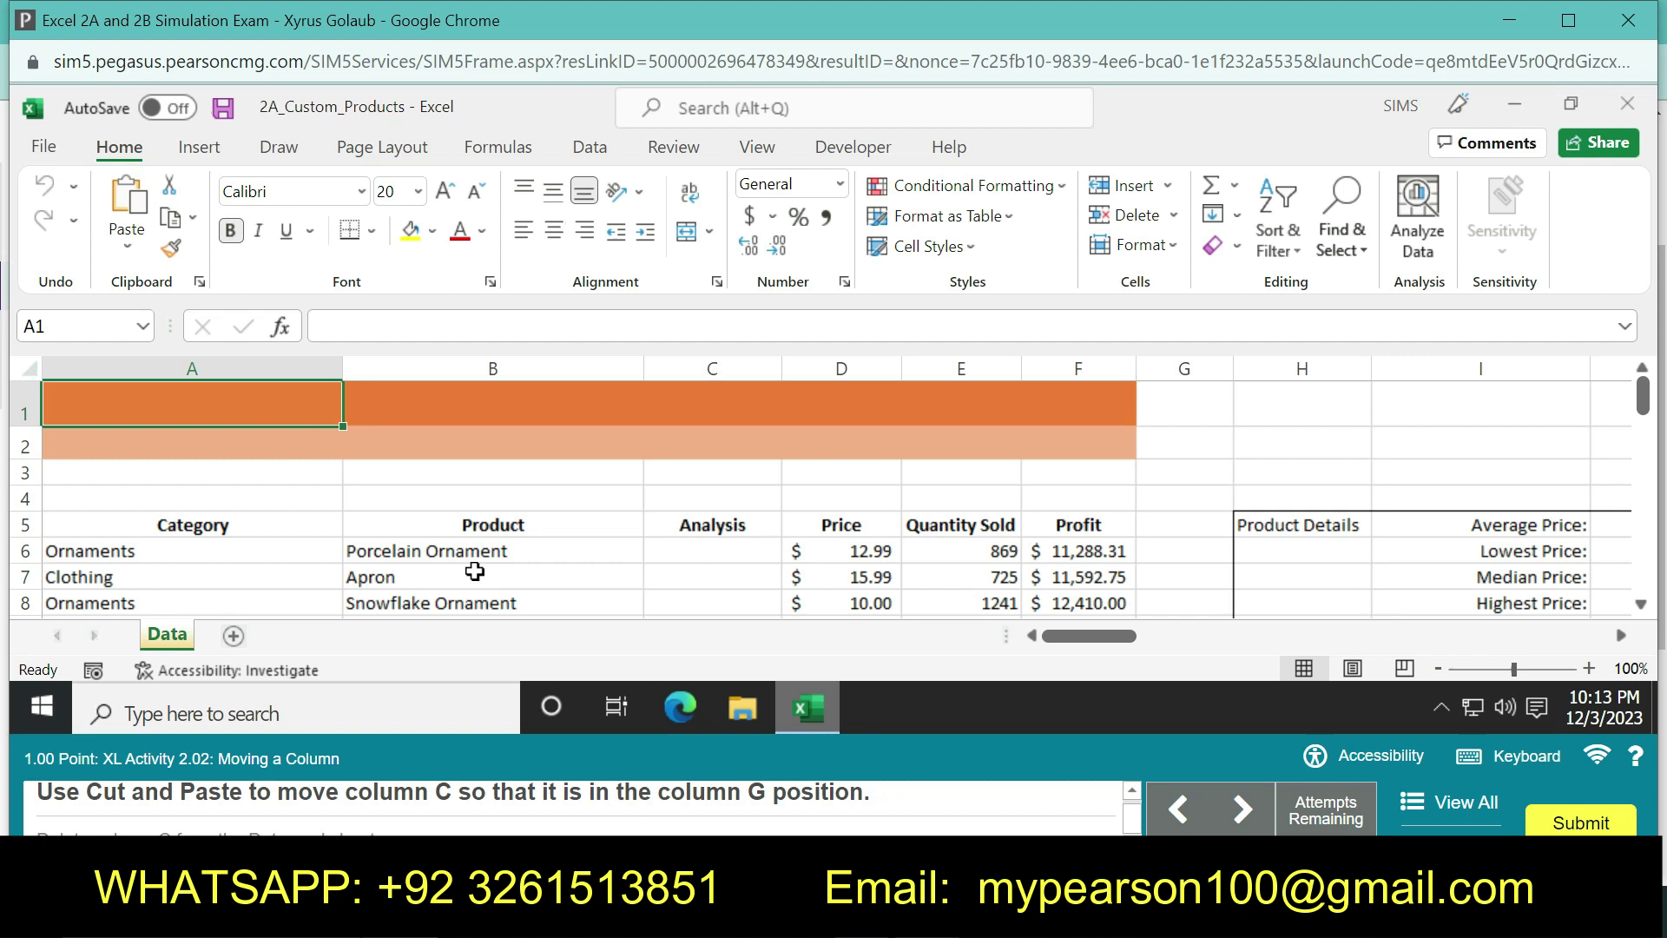
left_click(710, 376)
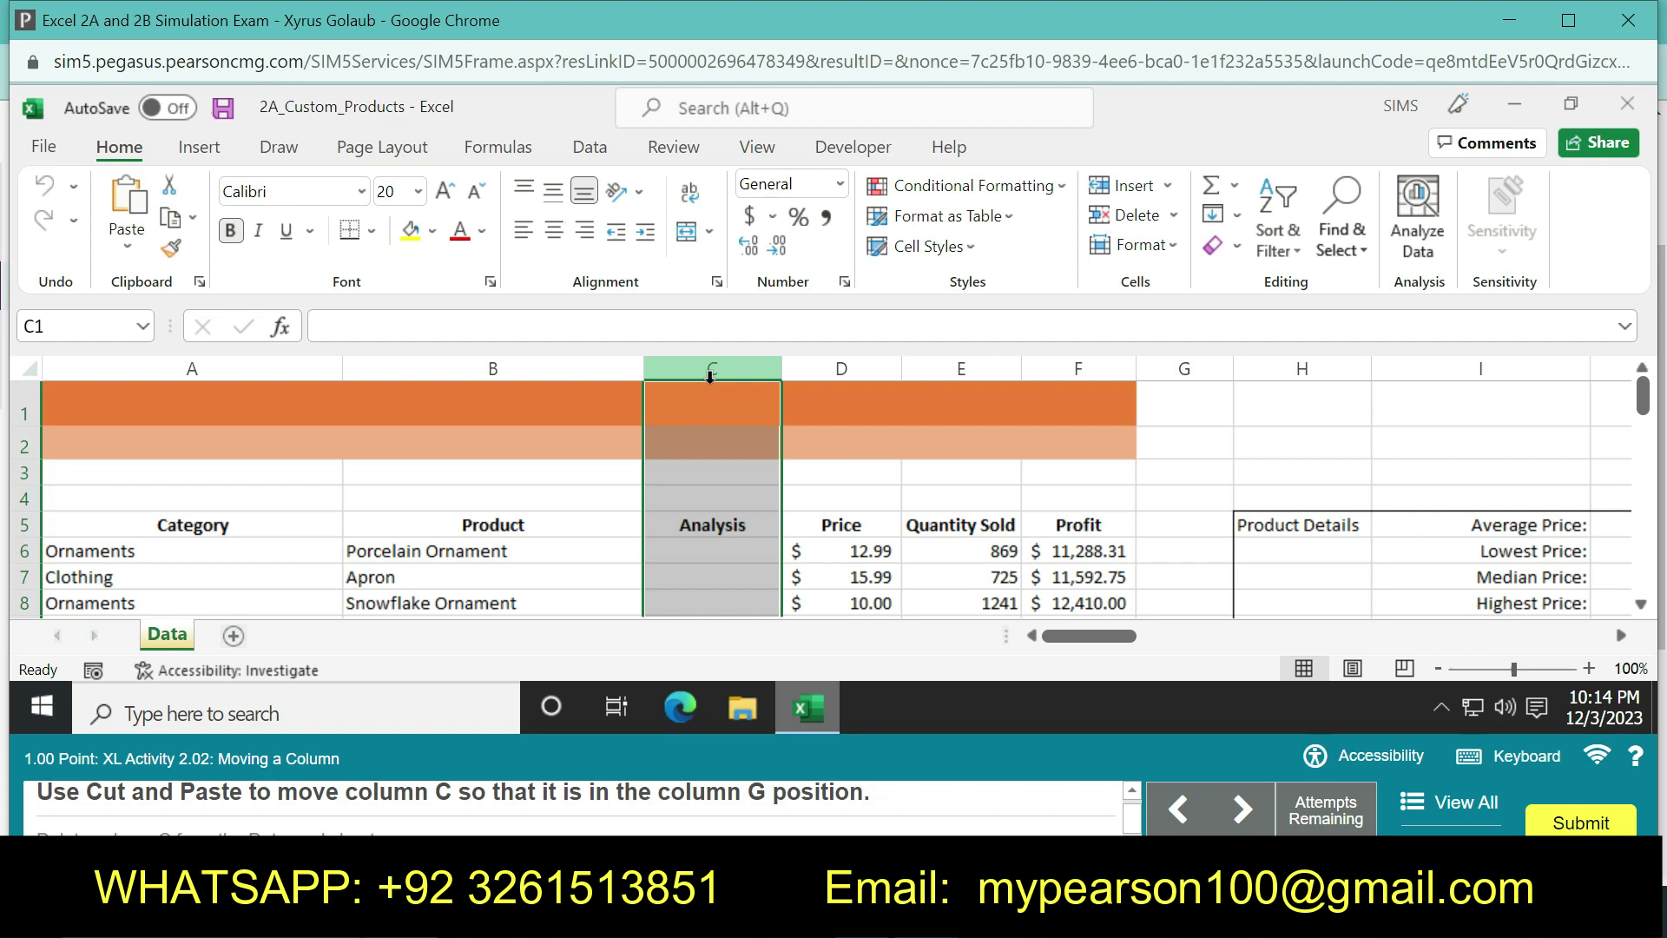
Cut the Analysis column C and paste it into column G
right_click(702, 370)
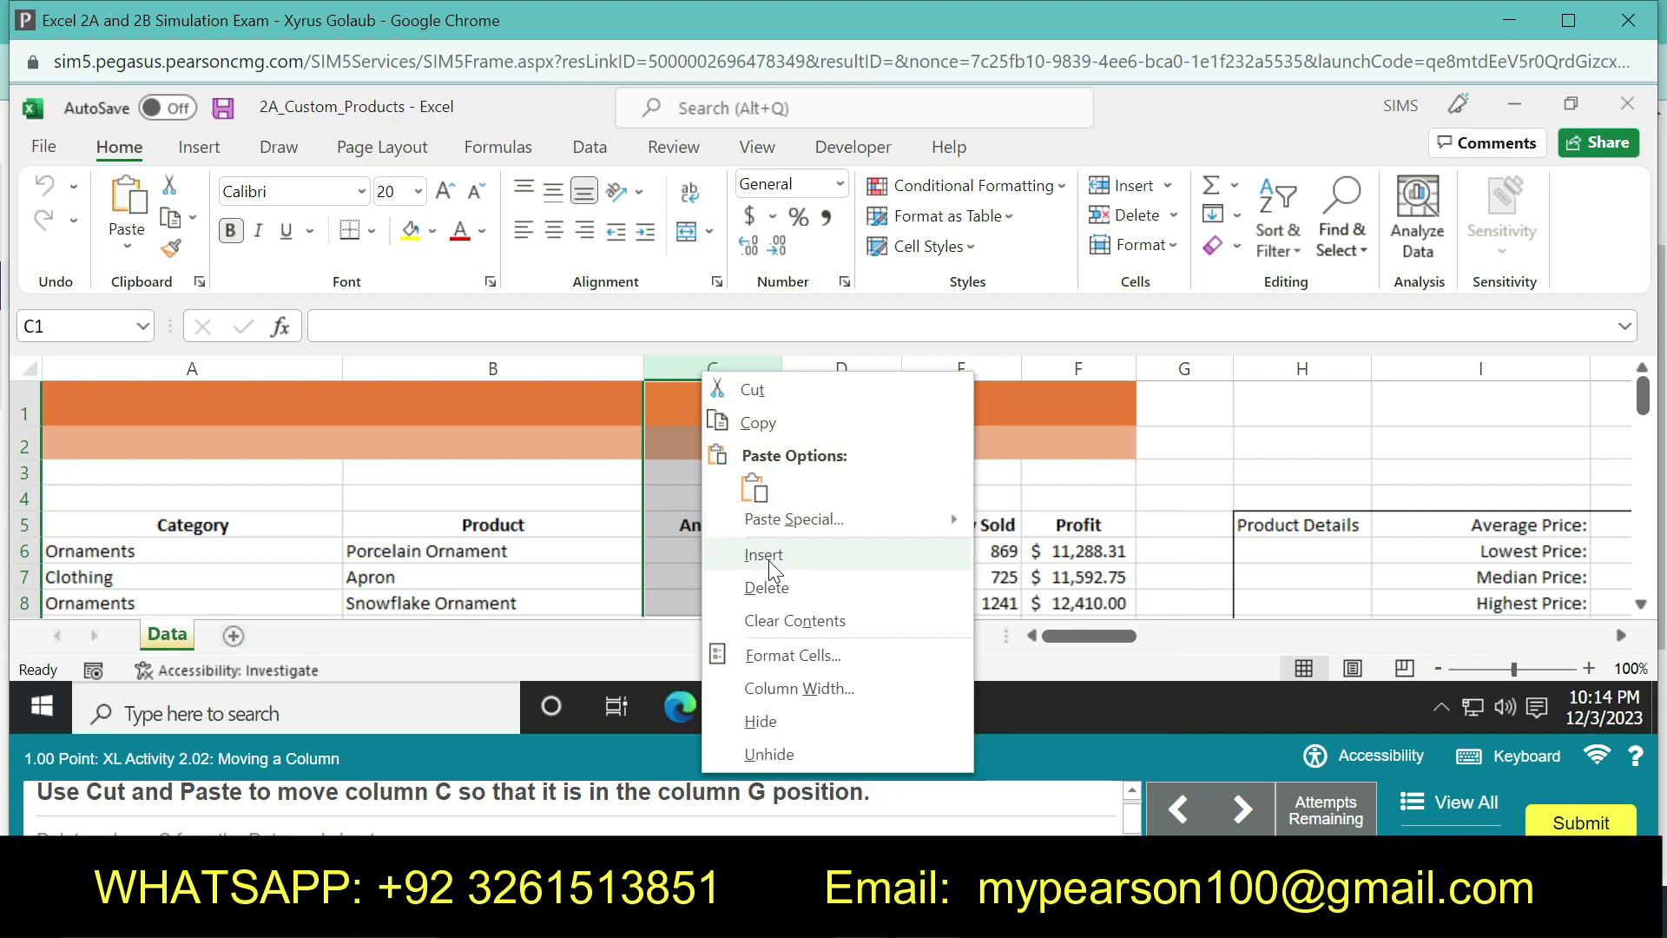
left_click(763, 390)
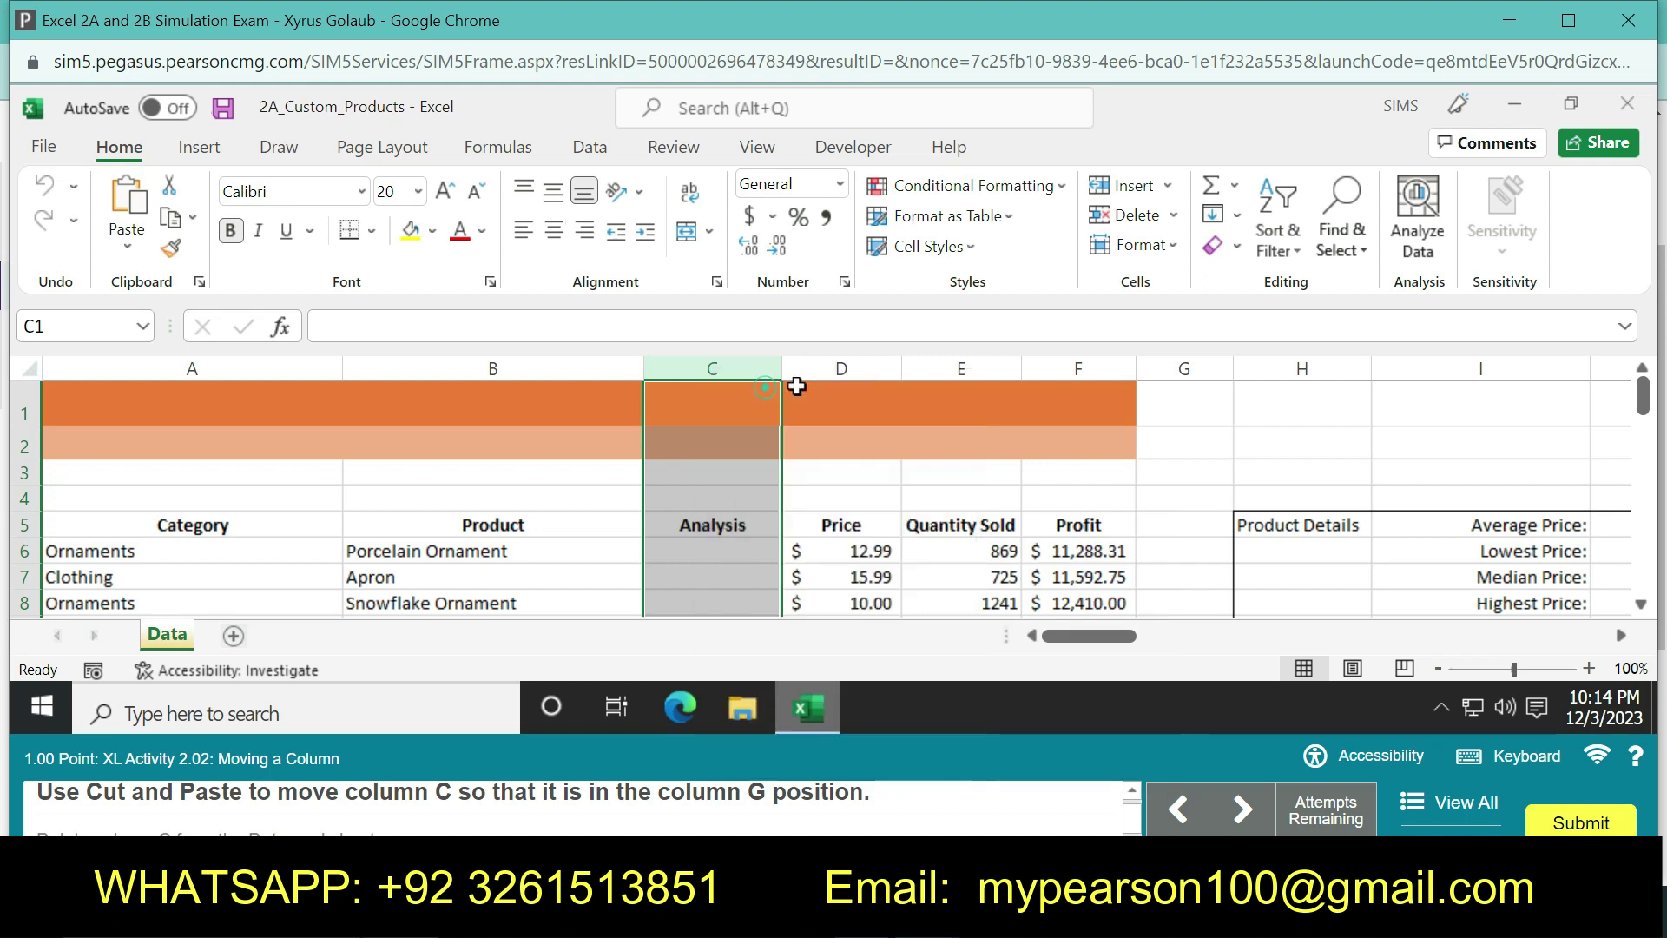
left_click(1183, 367)
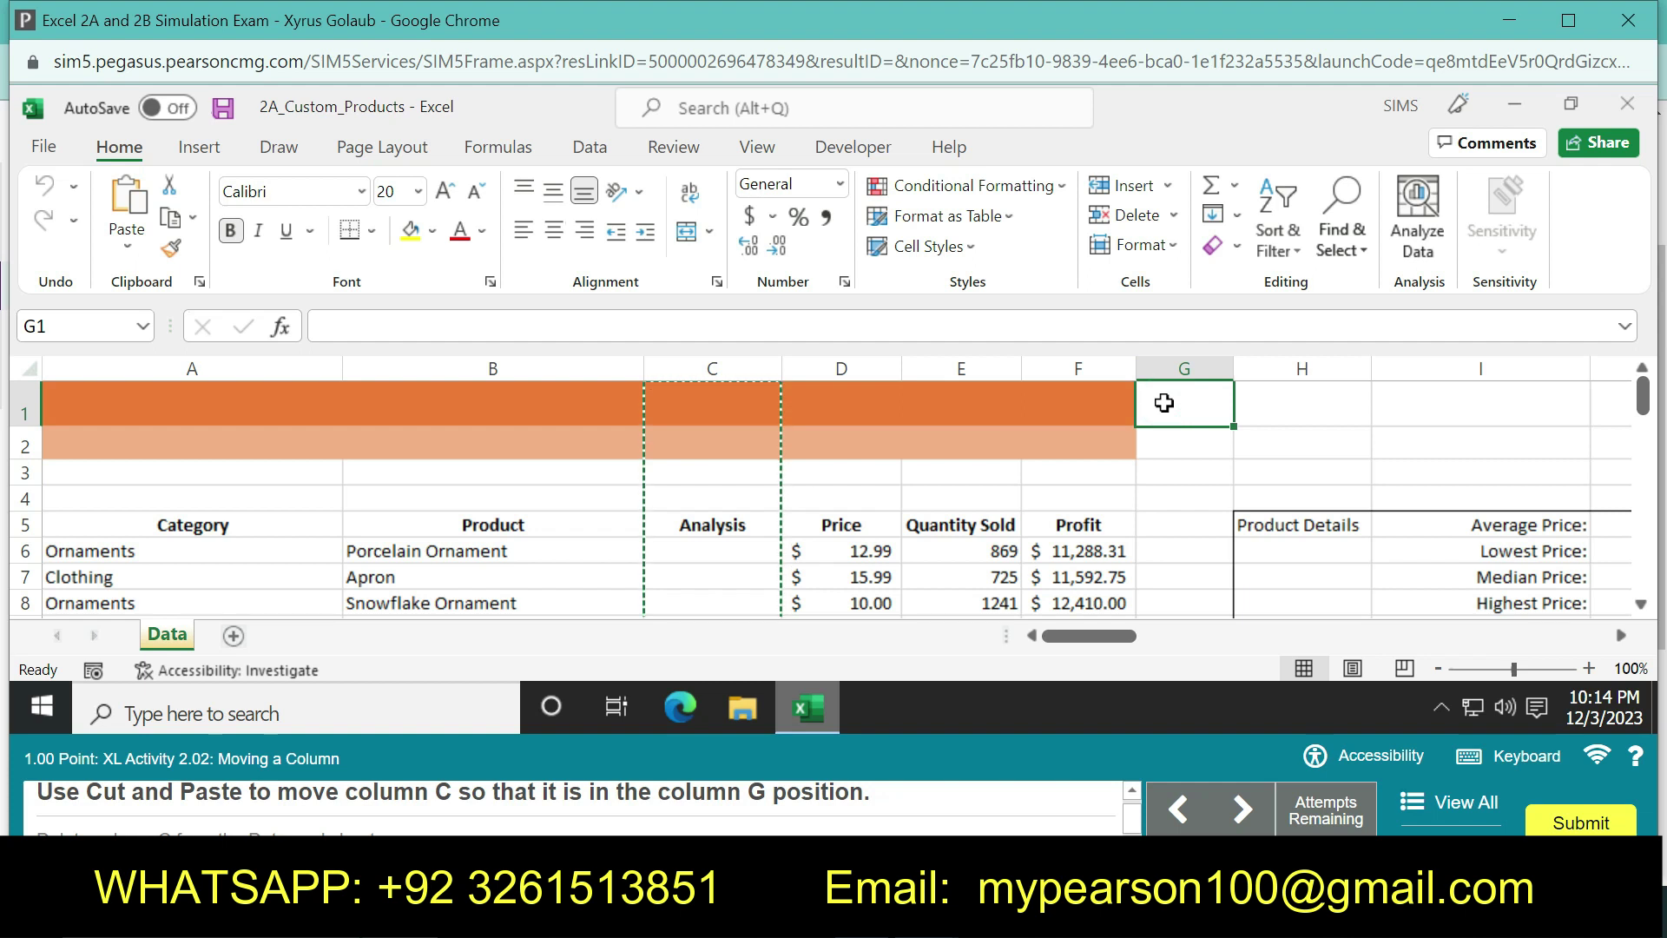
key("ctrl+v")
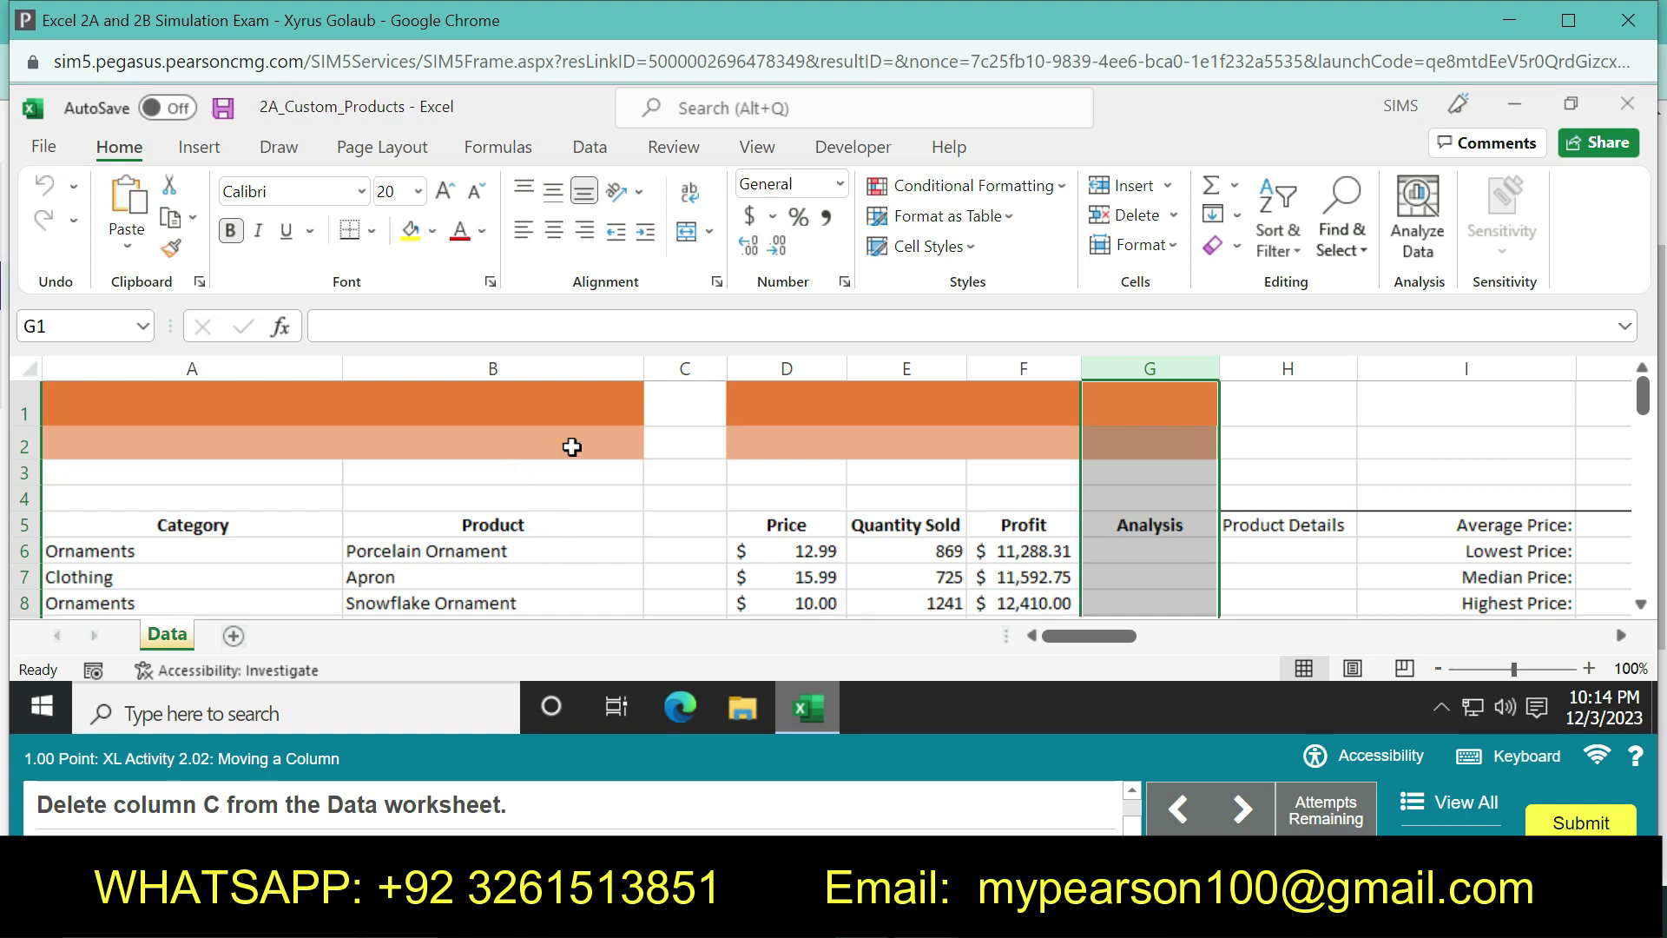
Delete the empty column C so Price, Quantity Sold and Profit follow Product
left_click(685, 368)
right_click(686, 369)
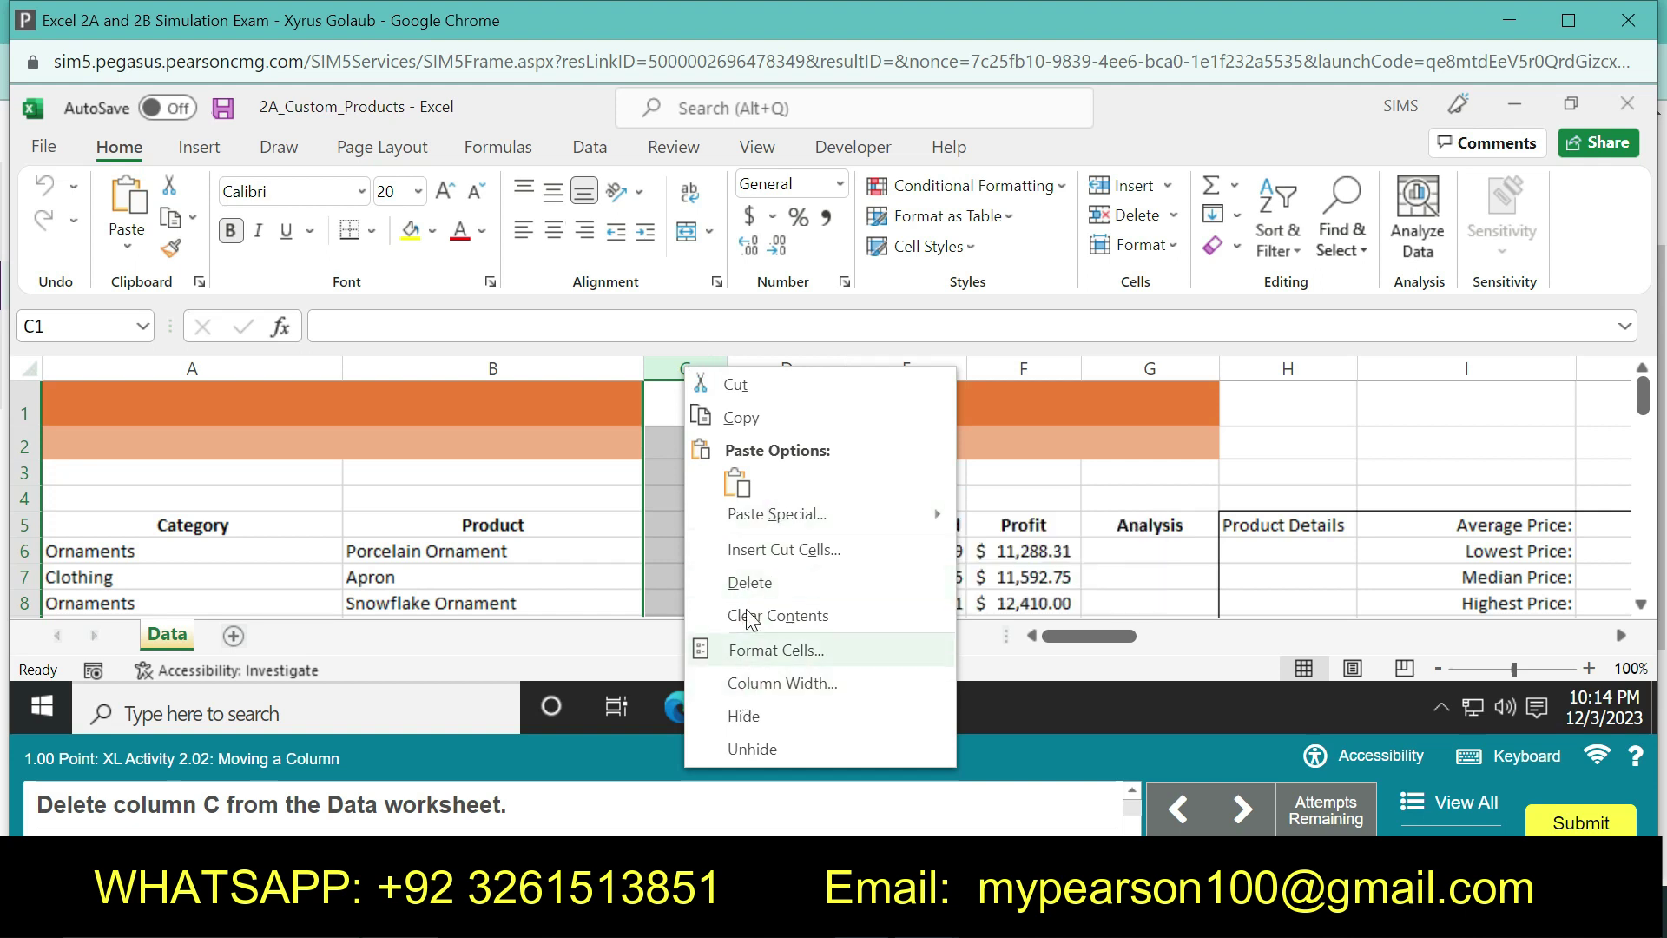
left_click(740, 583)
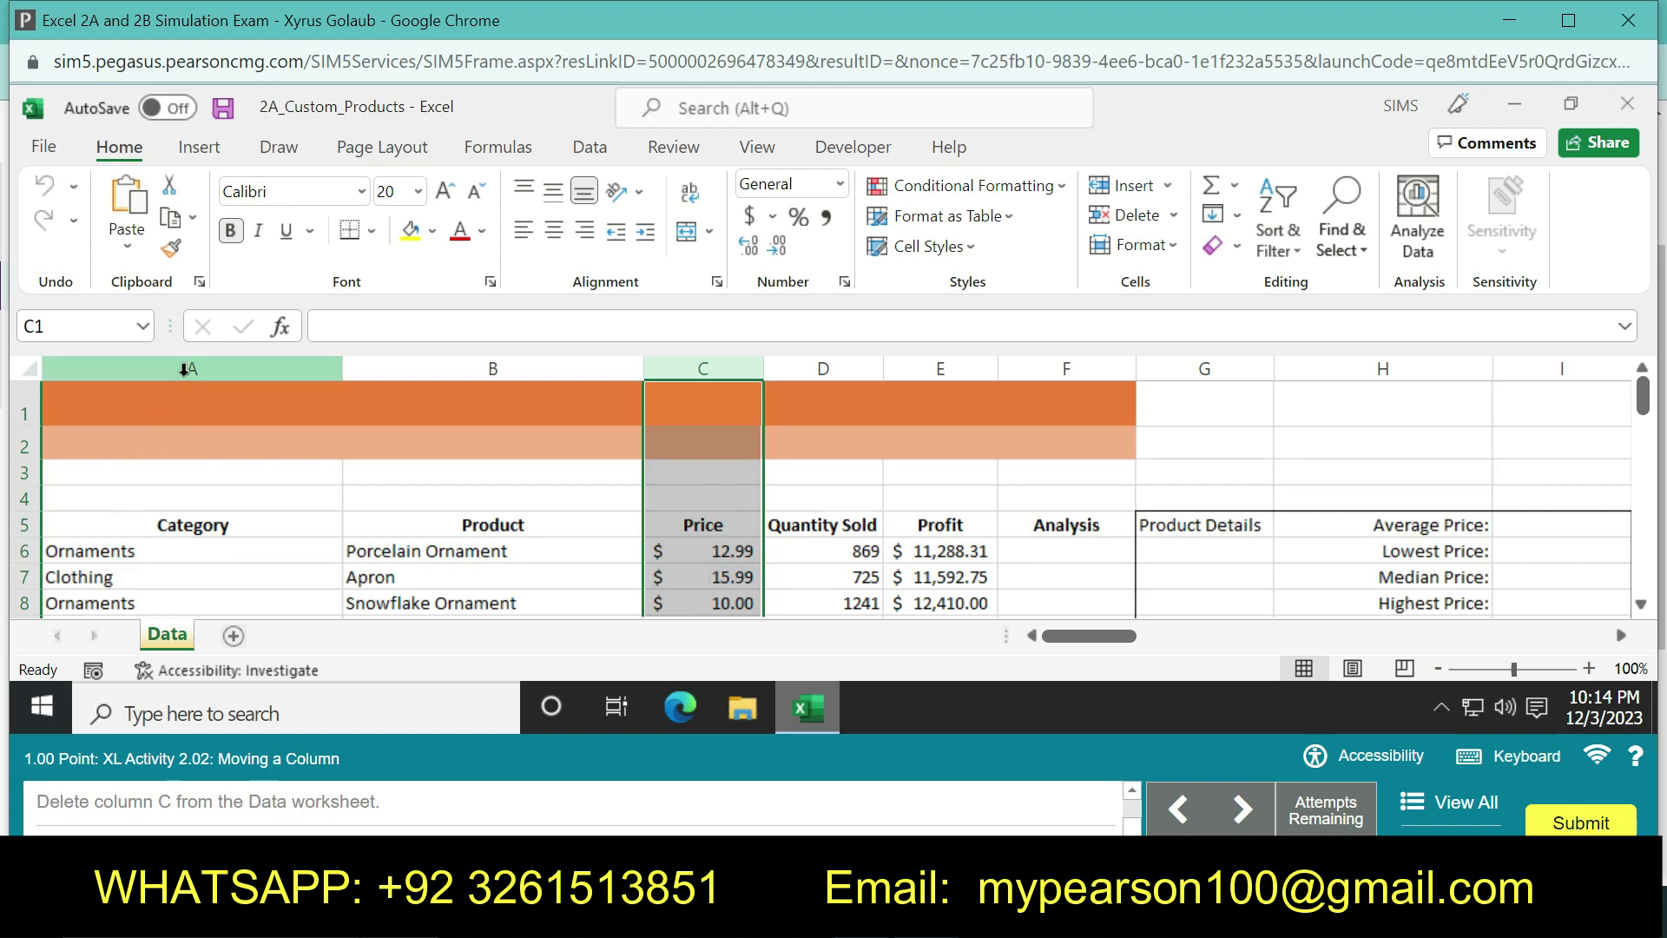
AutoFit the column widths of columns A through F
left_click_drag(184, 369, 1069, 368)
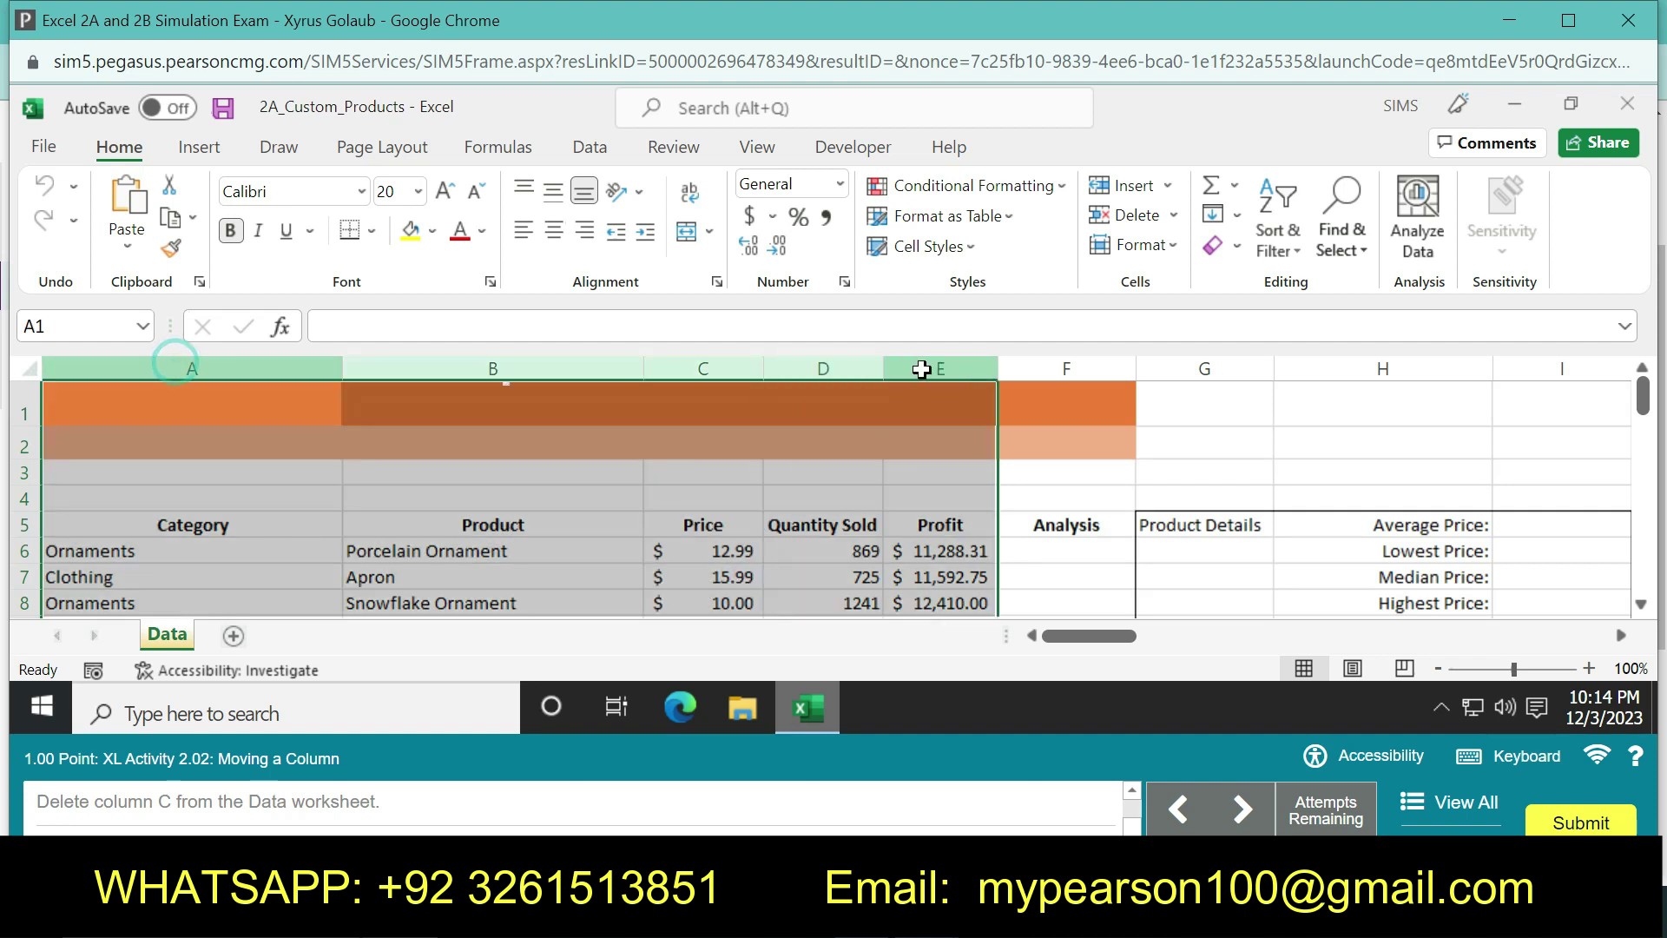
left_click(1179, 247)
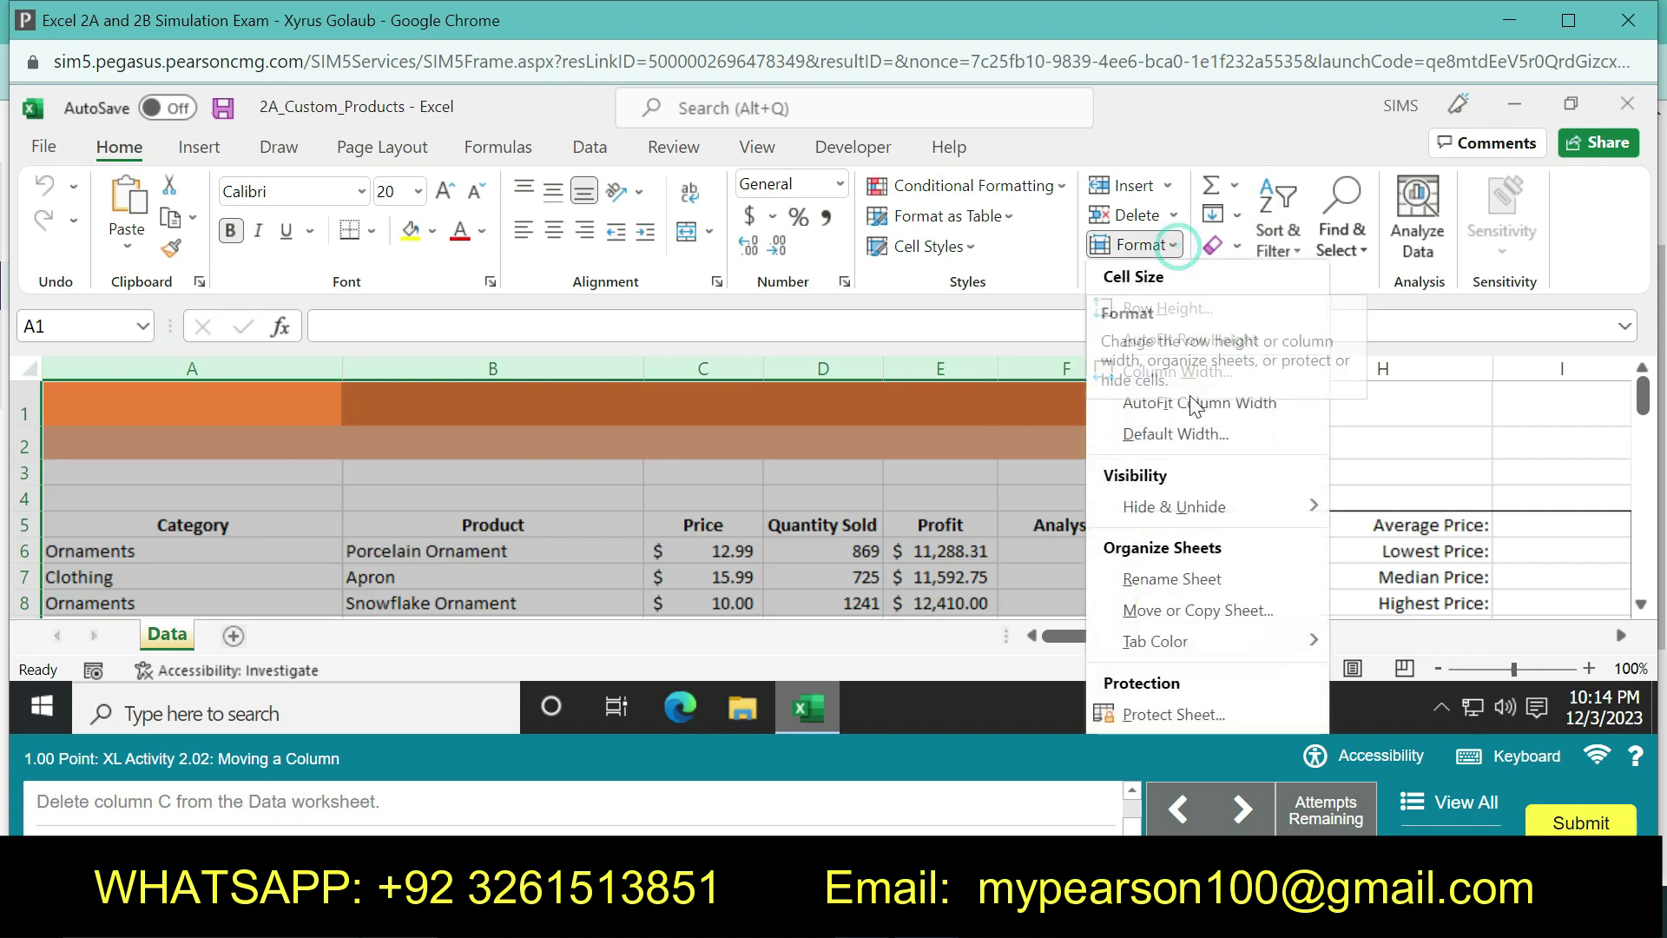
left_click(1189, 401)
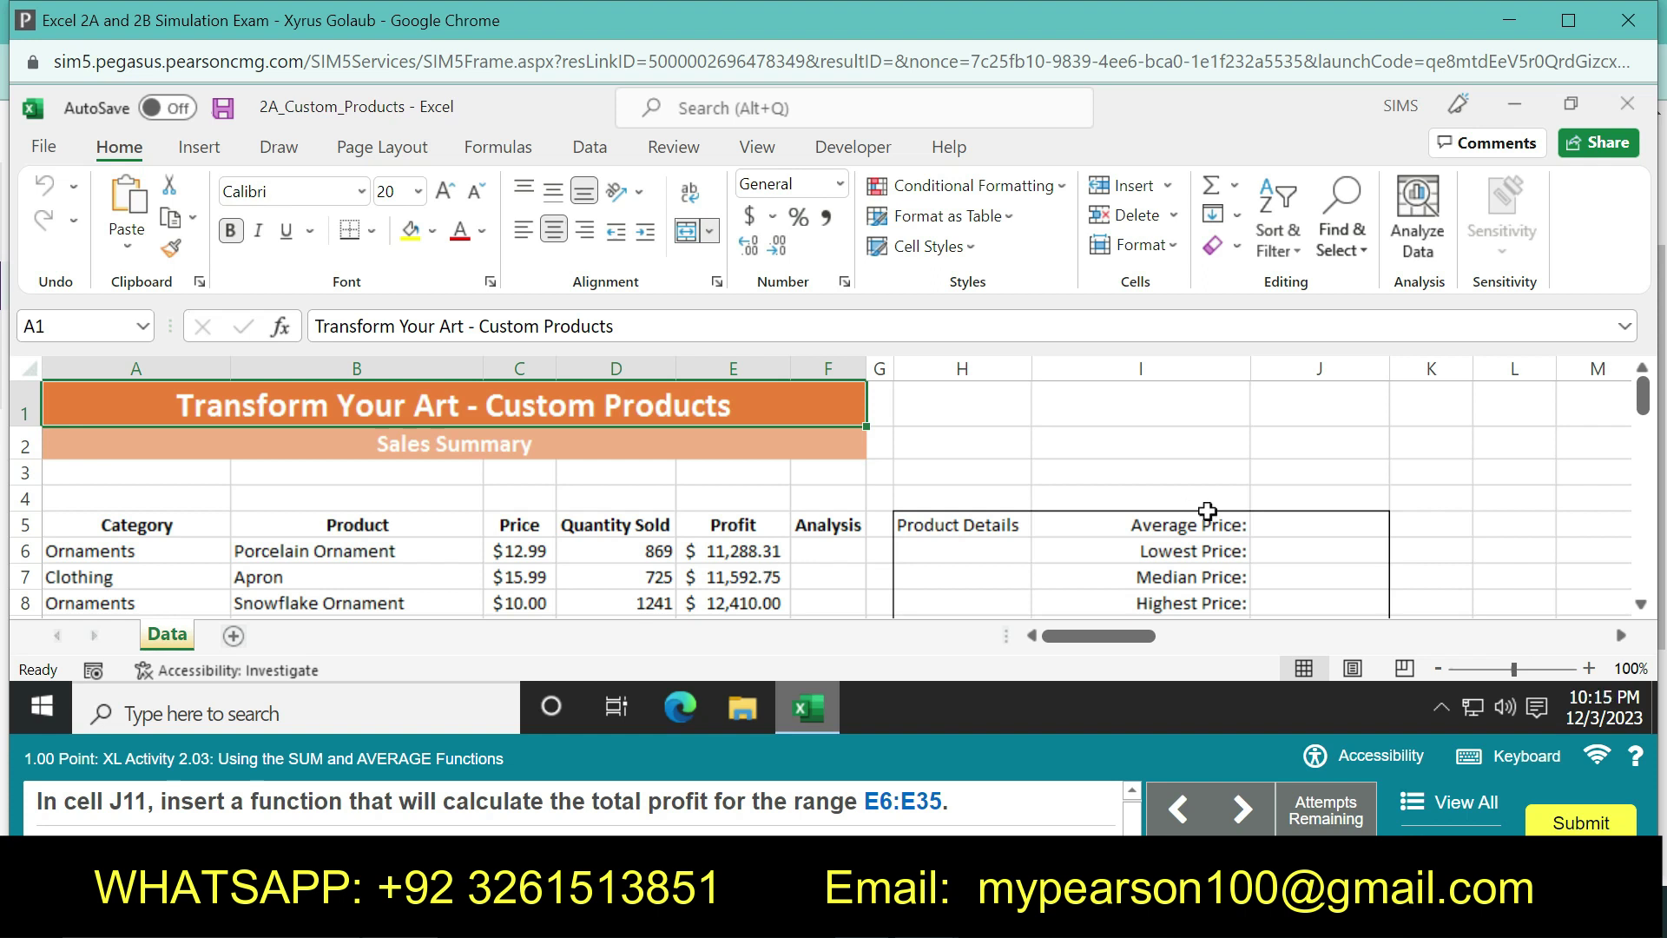
Enter =SUM(E6:E35) in J11 to total the Profit column
left_click(1281, 519)
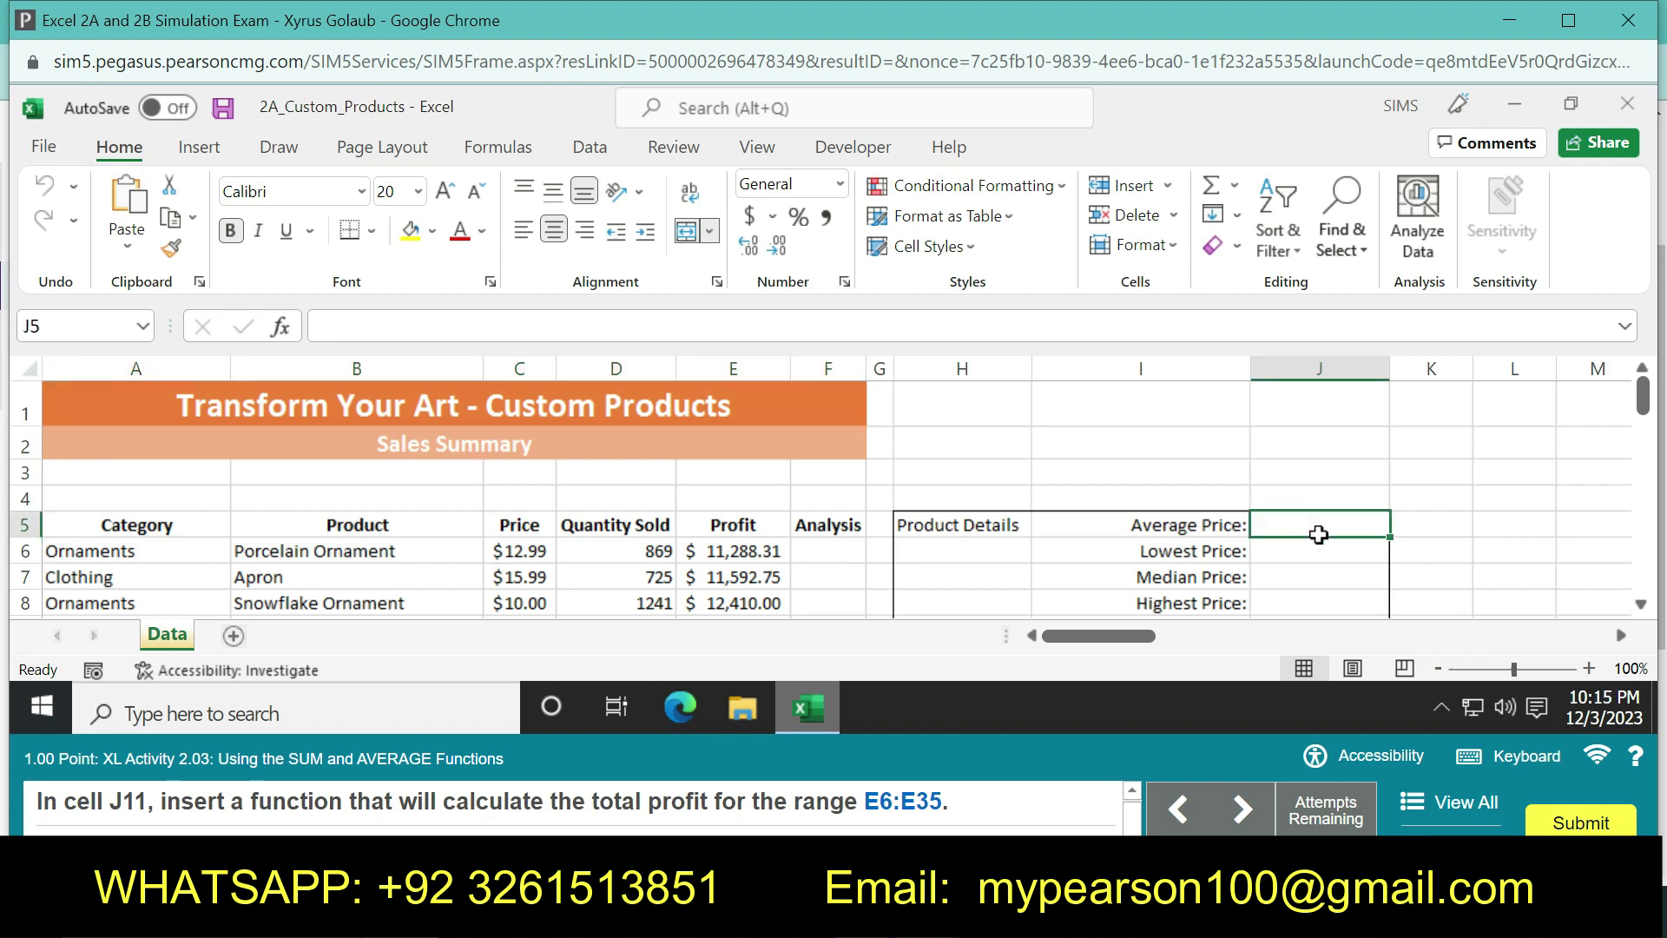
scroll(1652, 493, "down", 4)
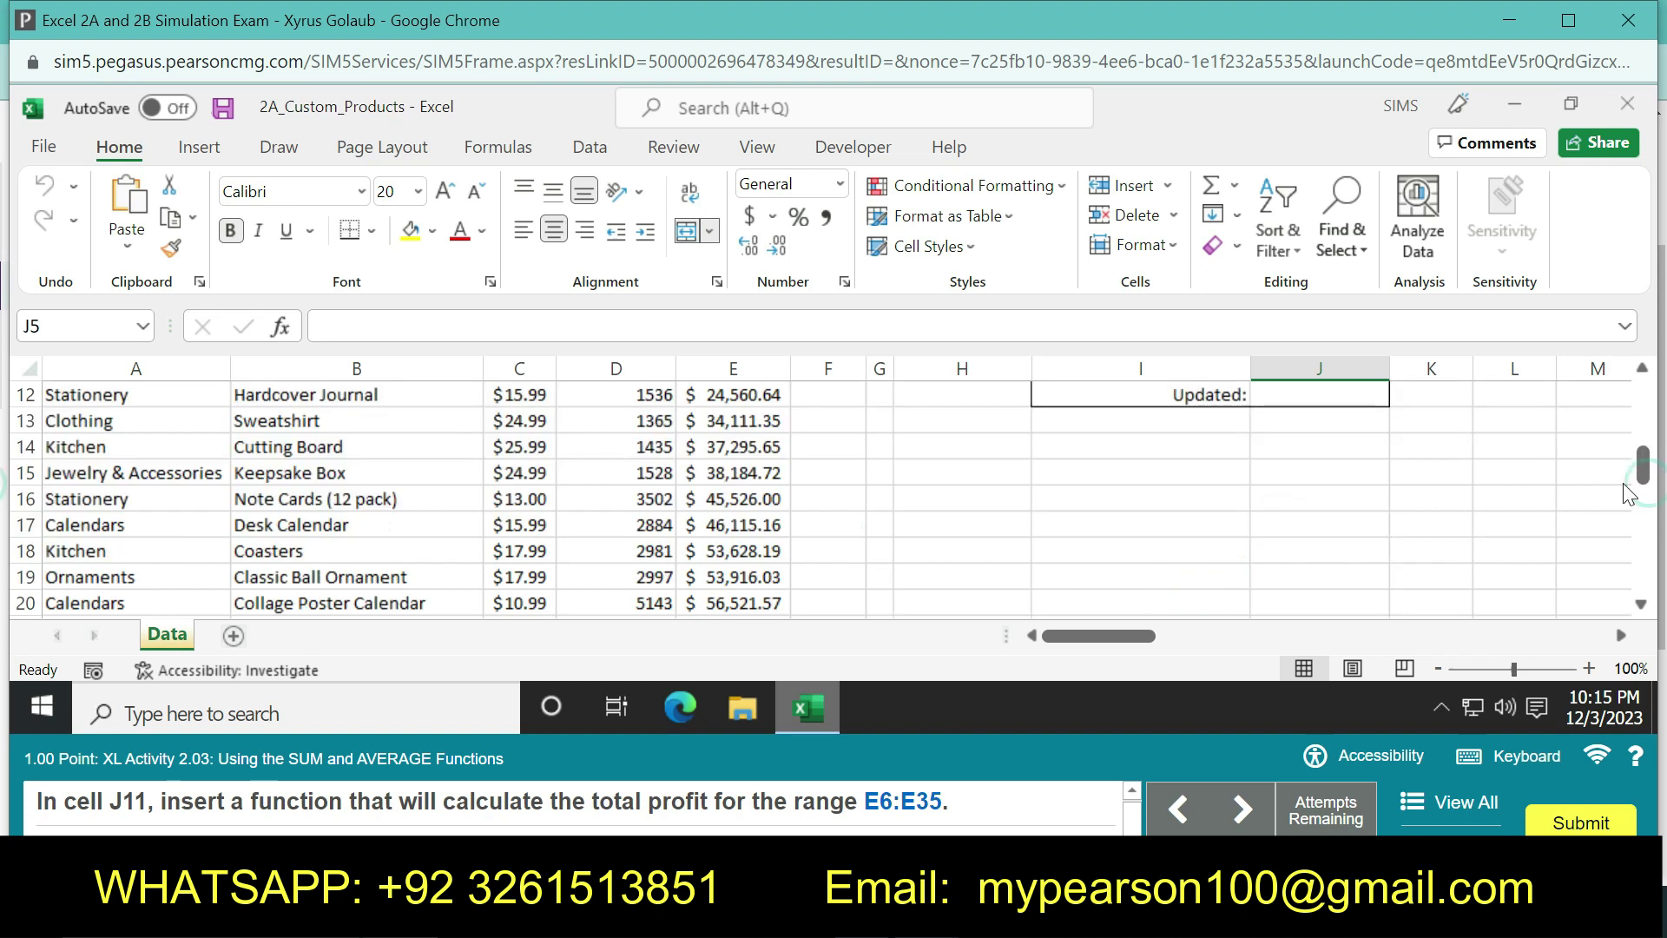
left_click(1311, 391)
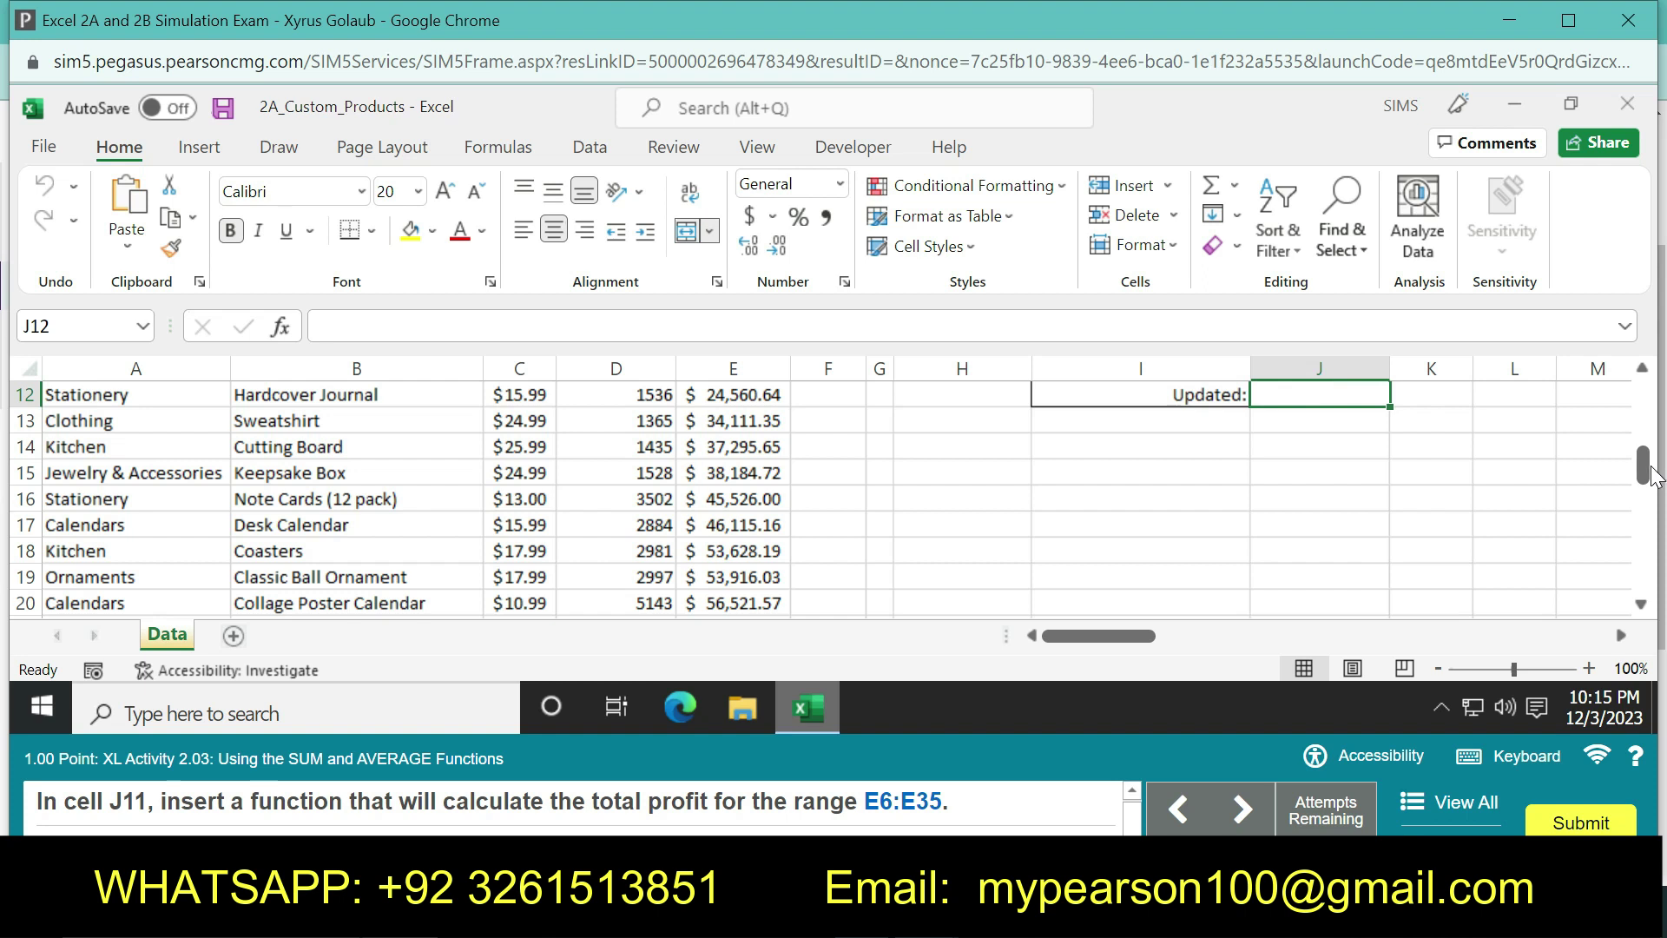
left_click_drag(1642, 473, 1627, 461)
left_click(1329, 449)
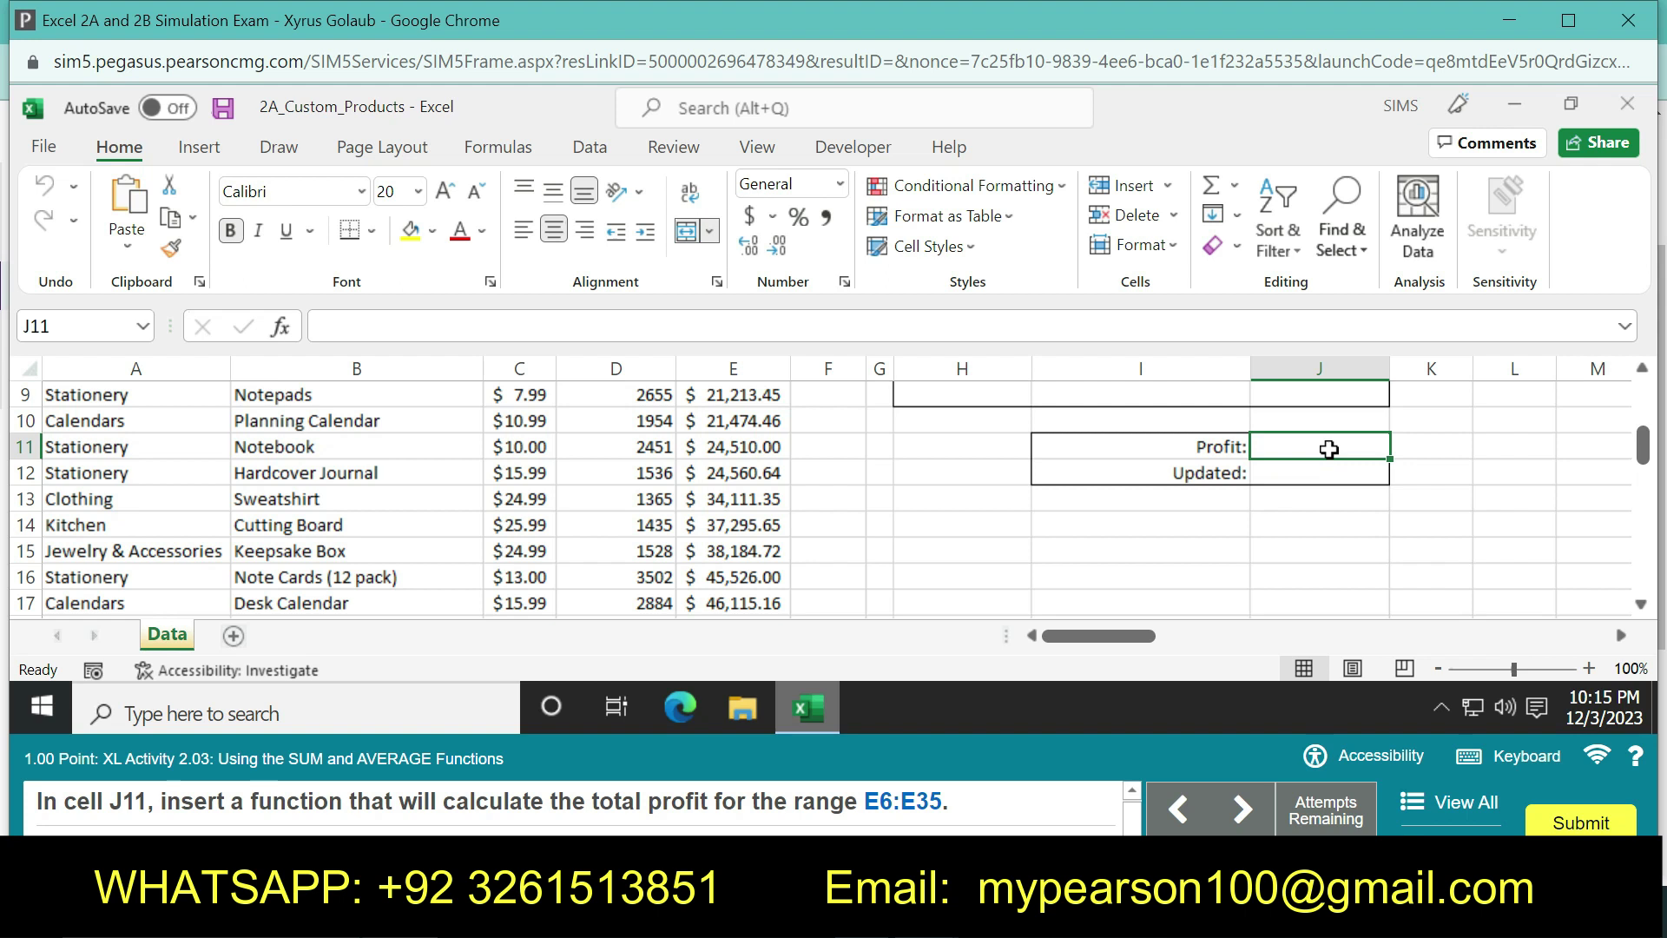
type("=sum")
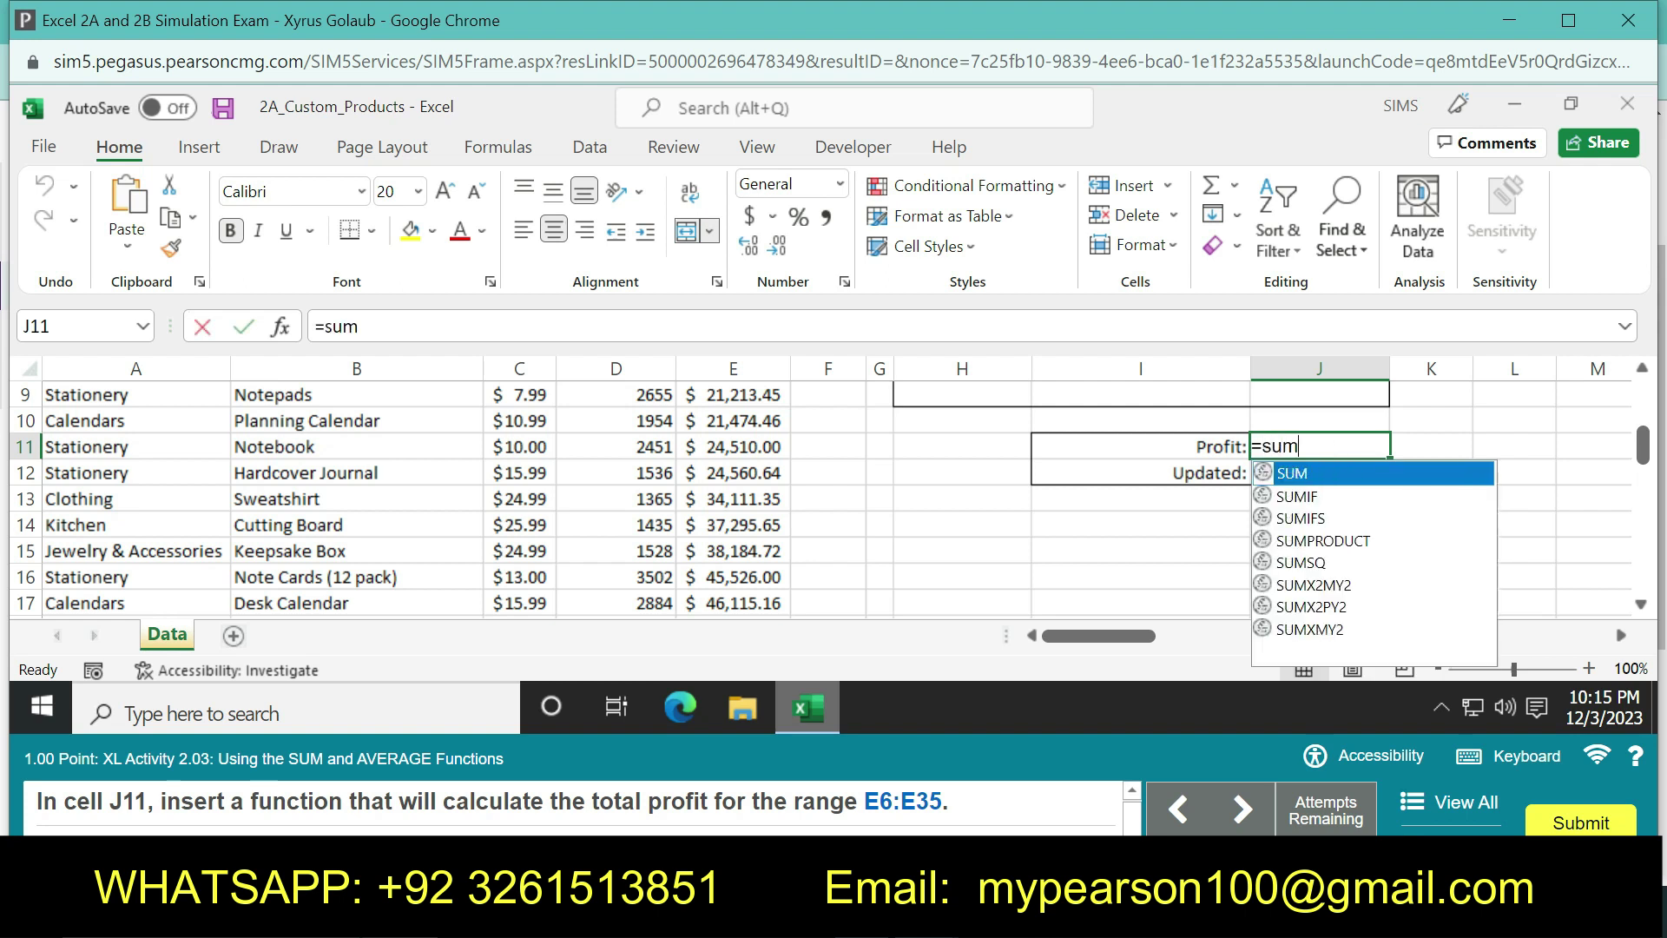
double_click(1369, 475)
type("e6:")
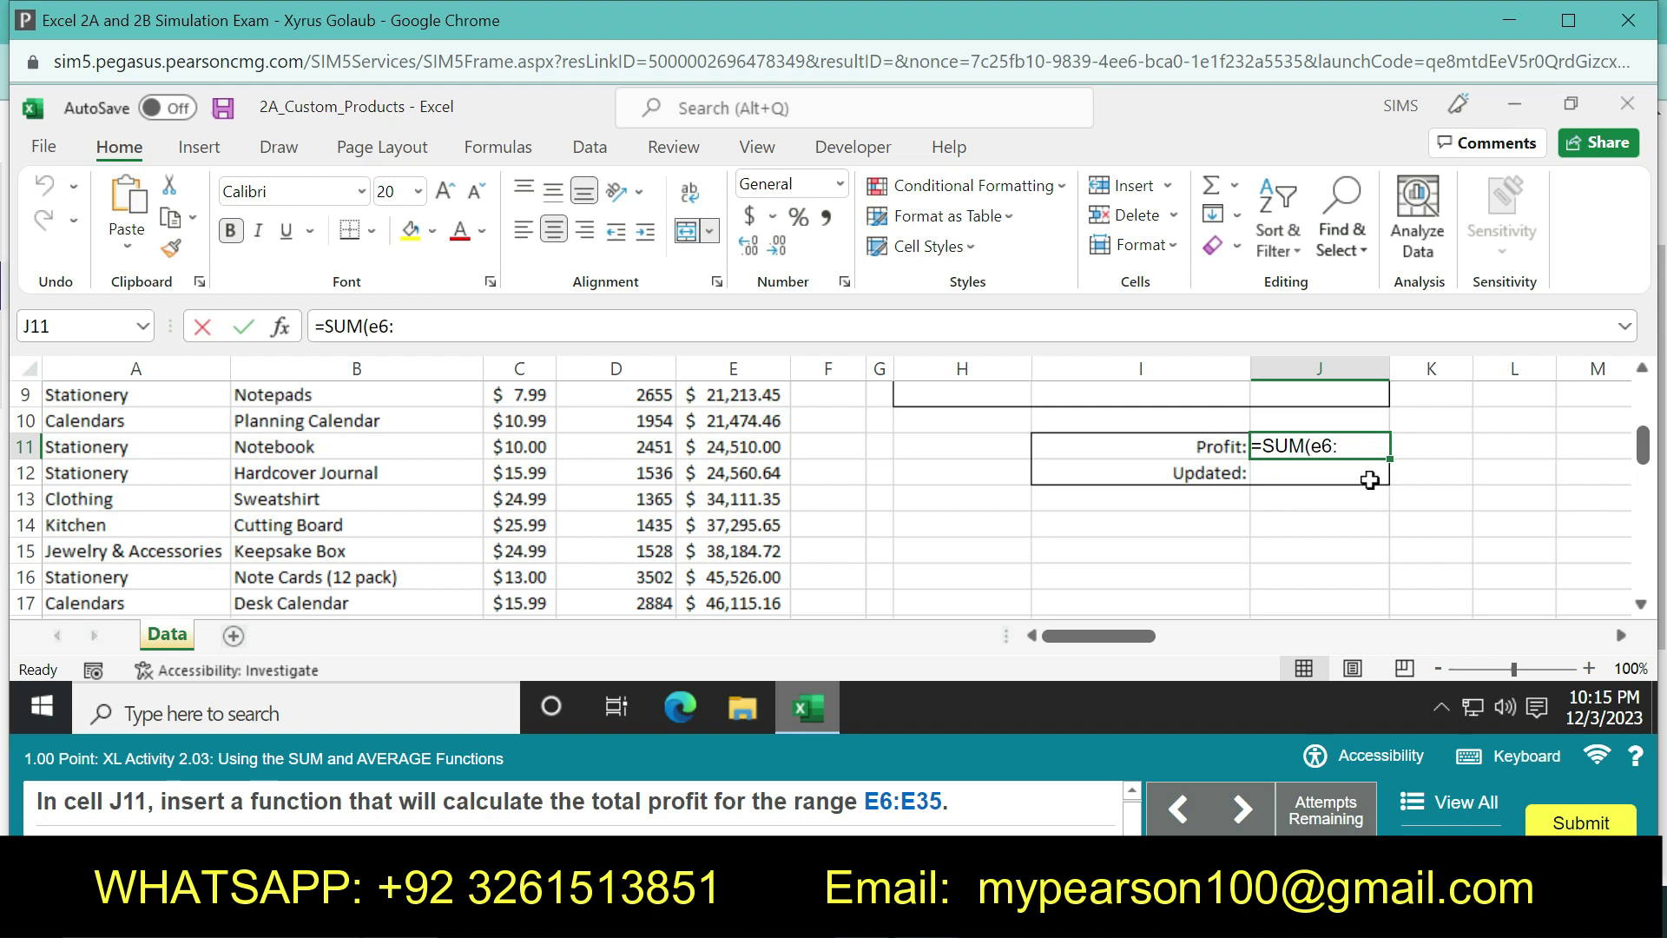
key("BackSpace")
key("BackSpace")
key("BackSpace")
type("E6:")
type("E")
type("35)")
key("Return")
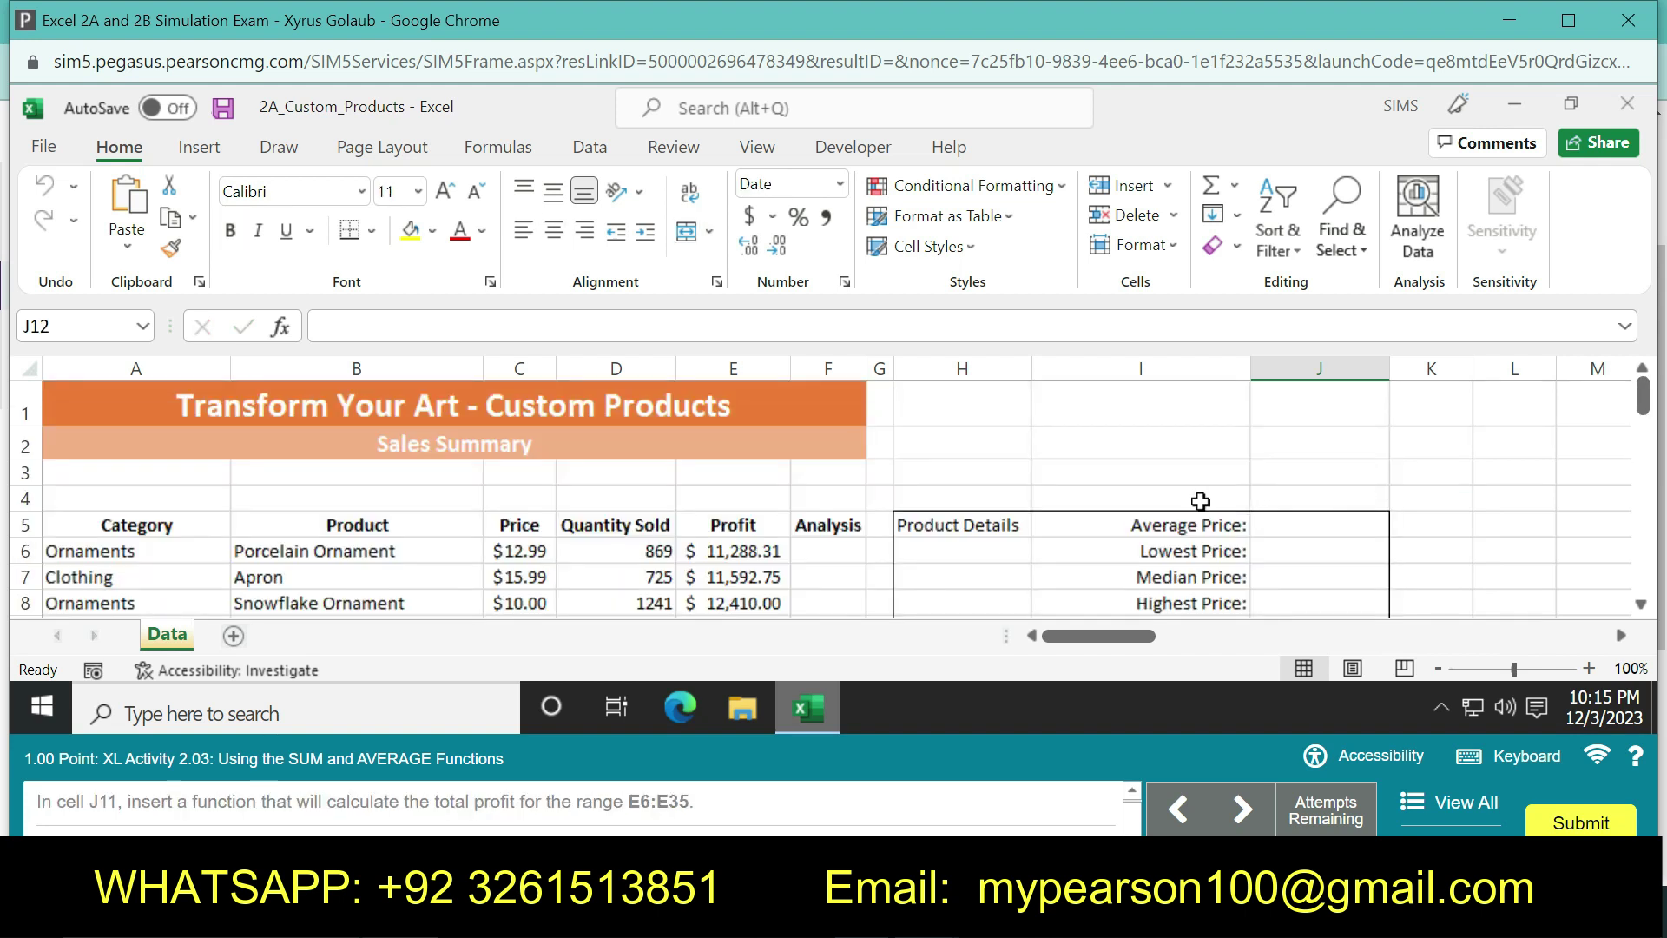
Enter an AVERAGE formula over C6:C35 in J5, giving $20.99
left_click(1270, 522)
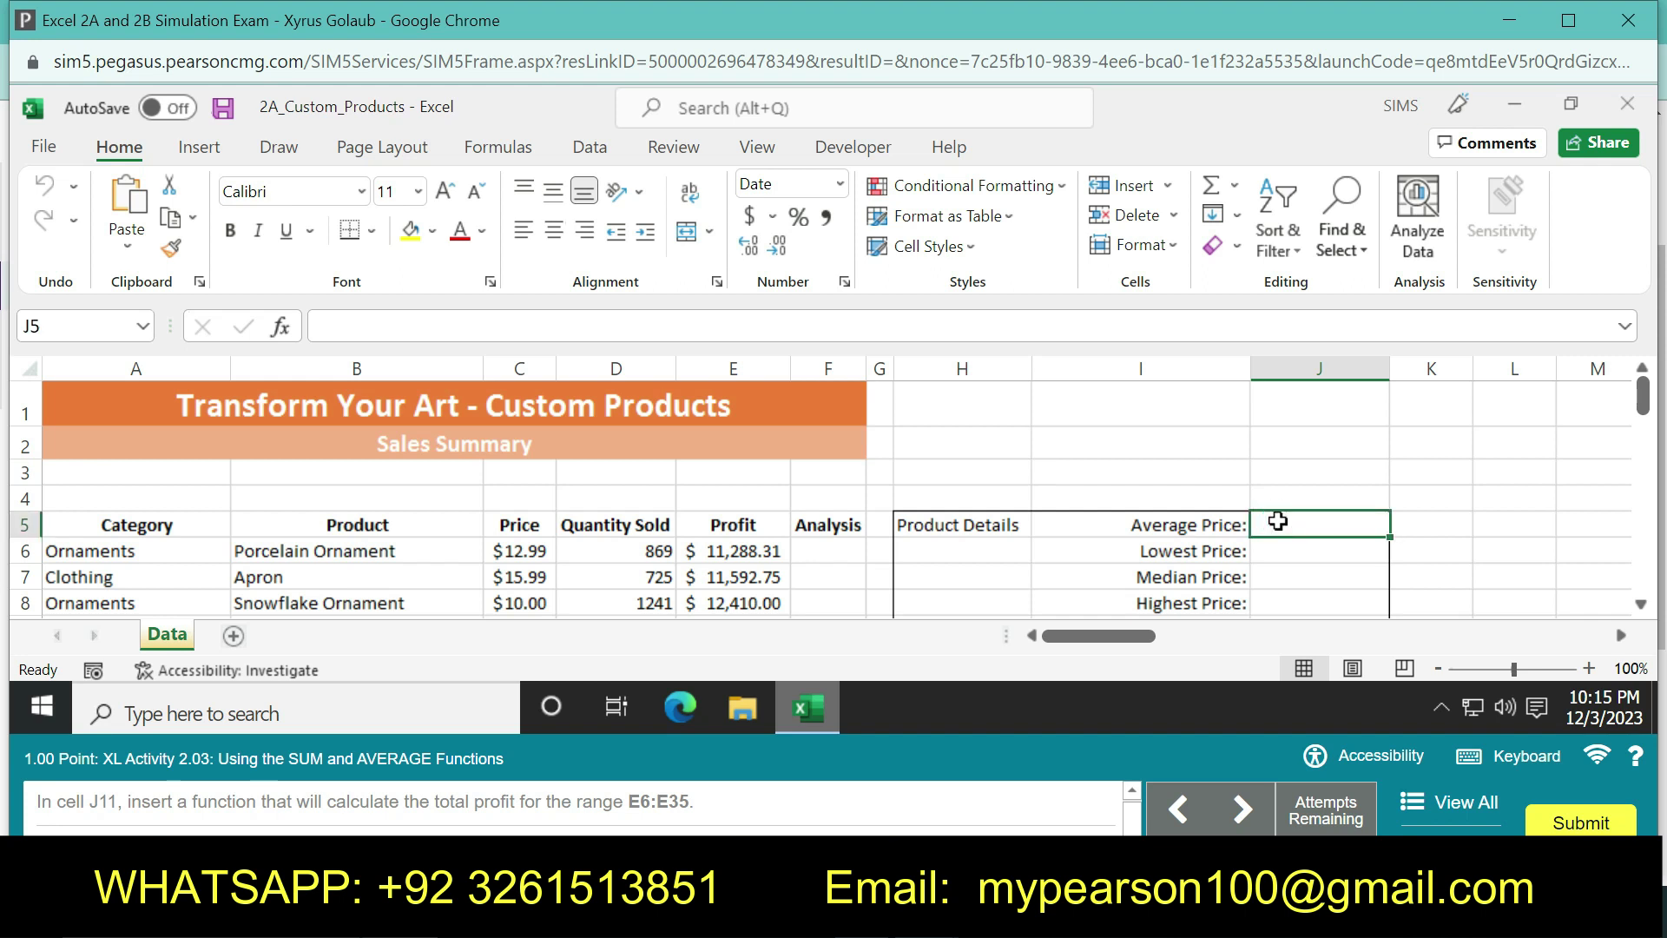
type("=")
type("AVE")
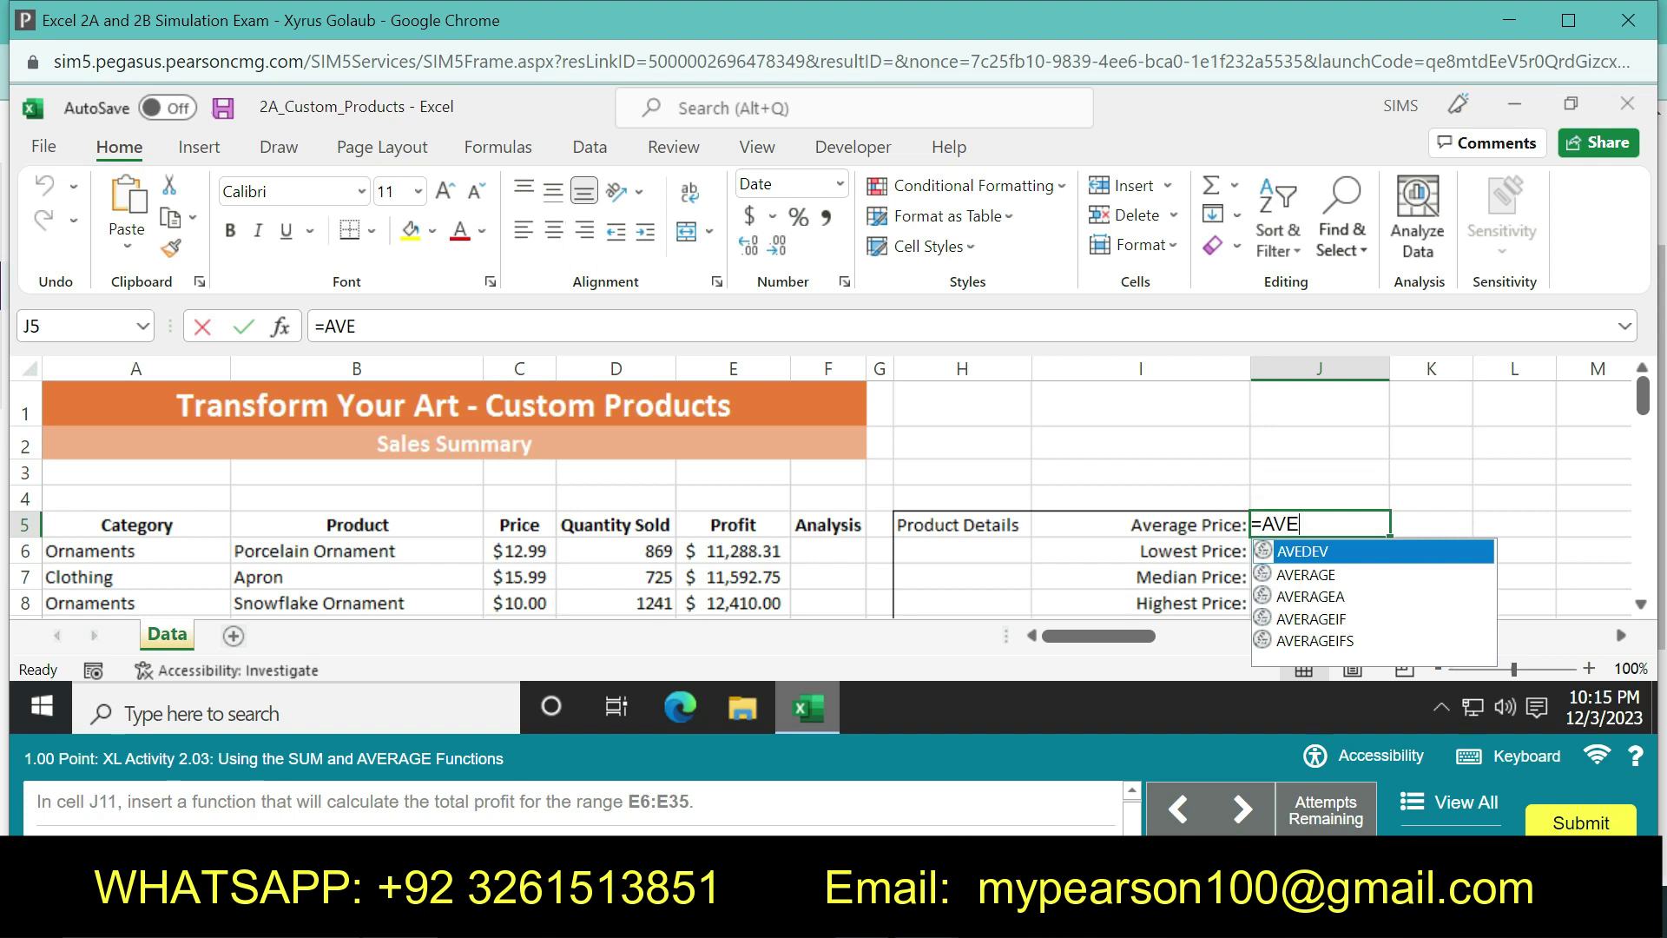
double_click(1319, 573)
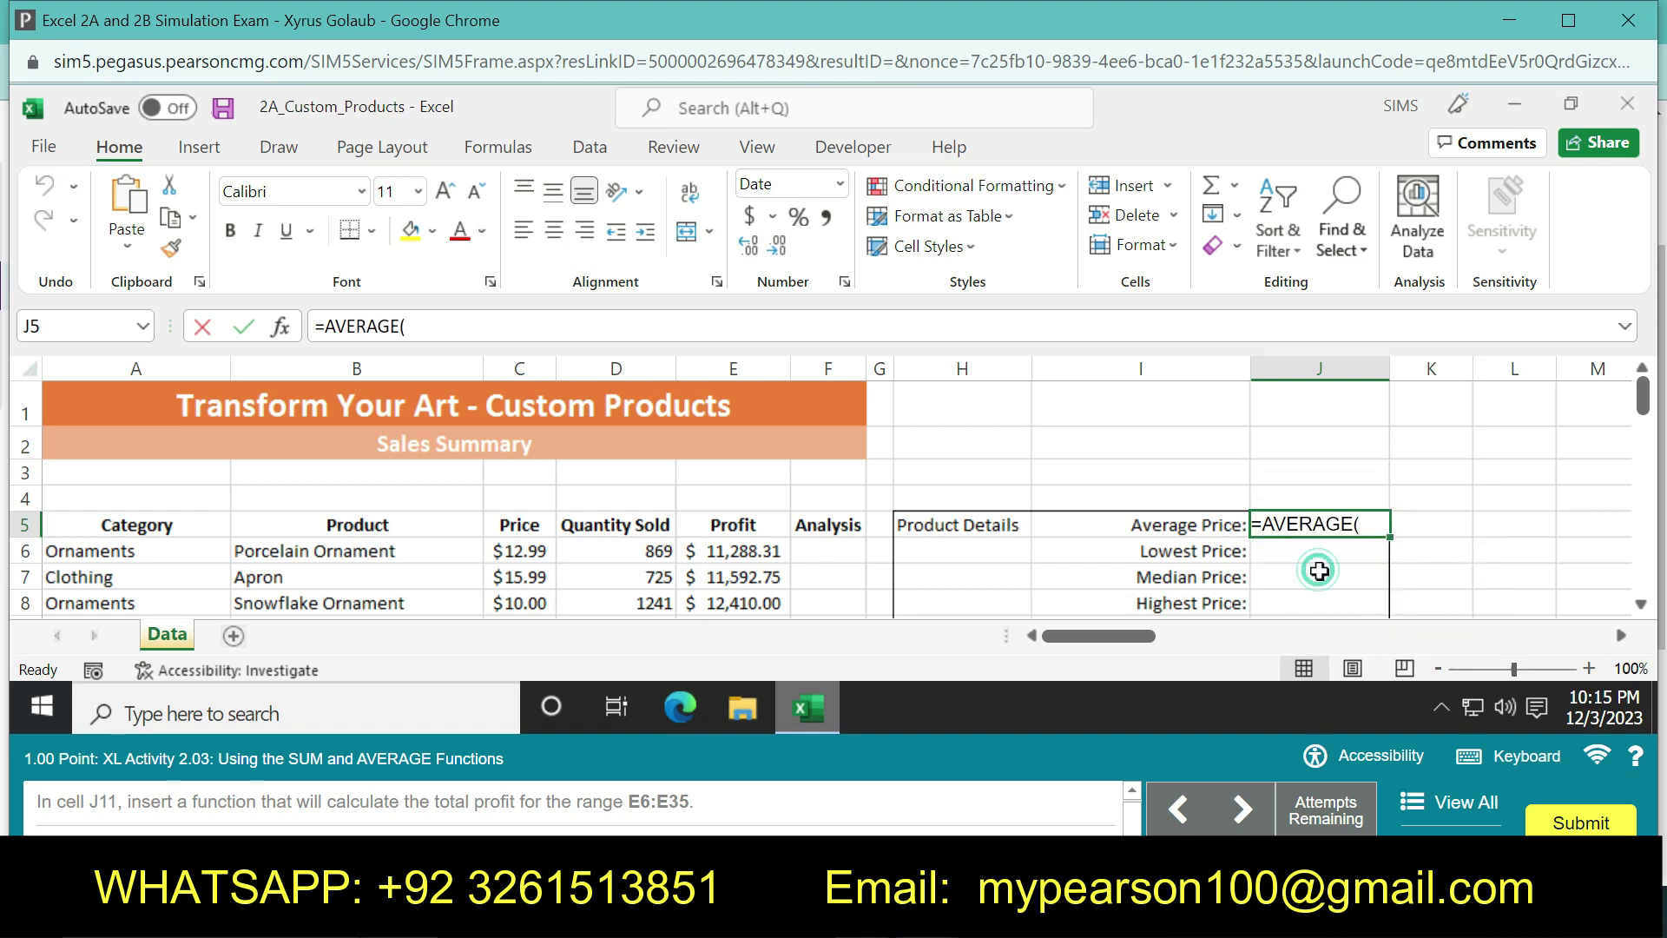
type("C6:")
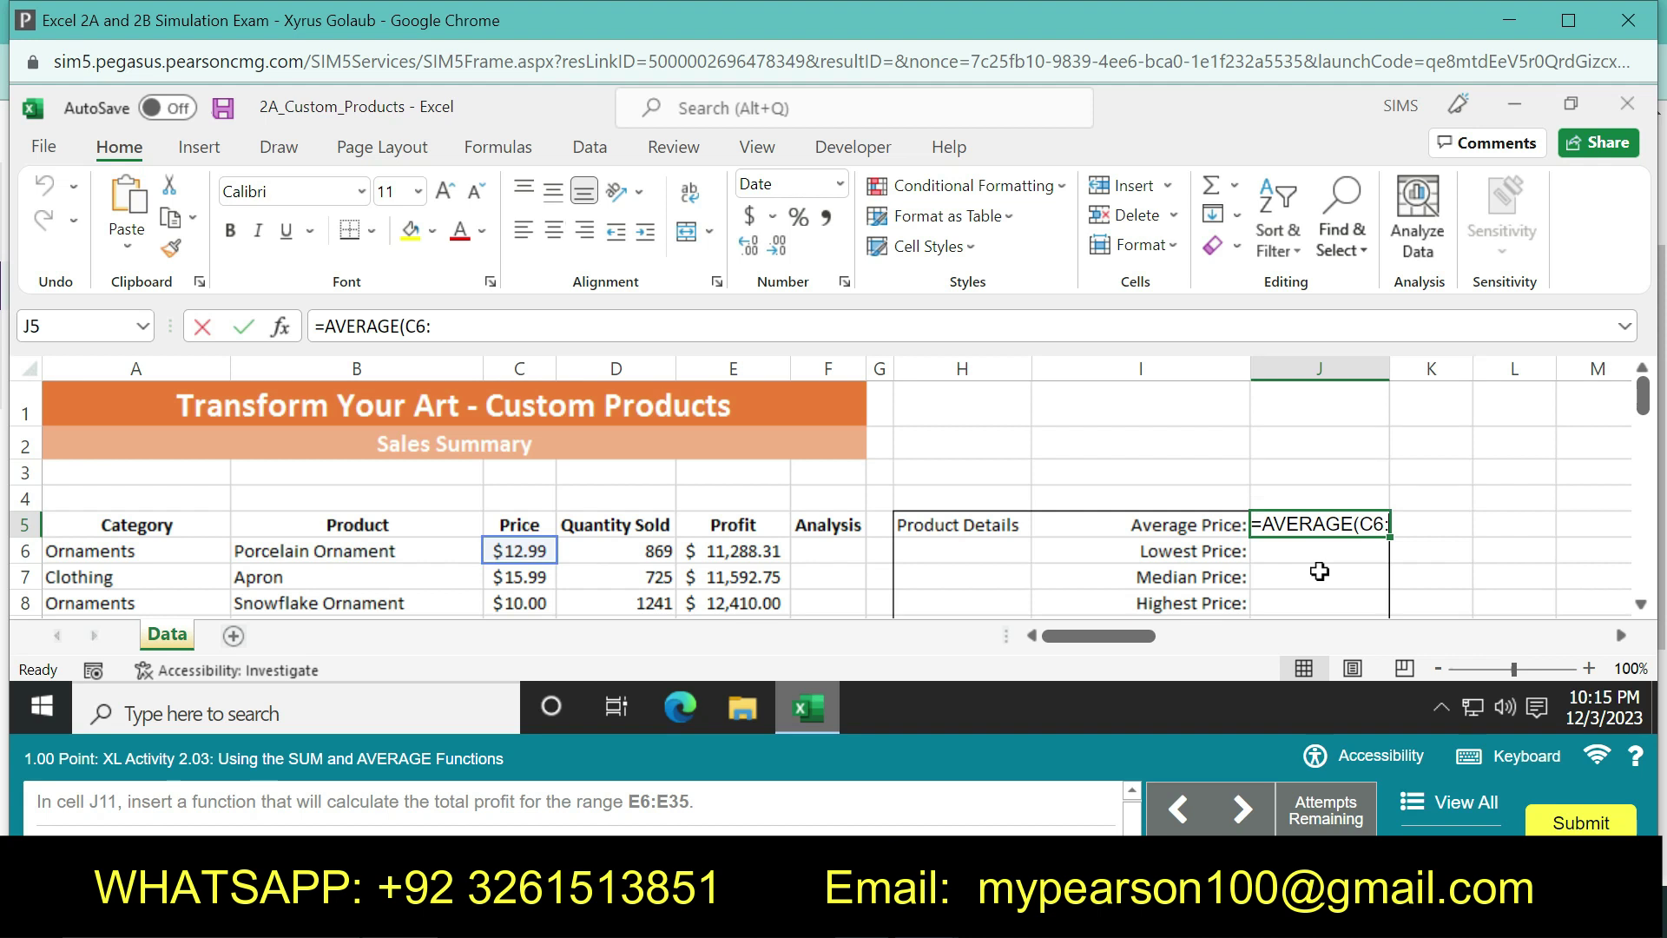
type("C35")
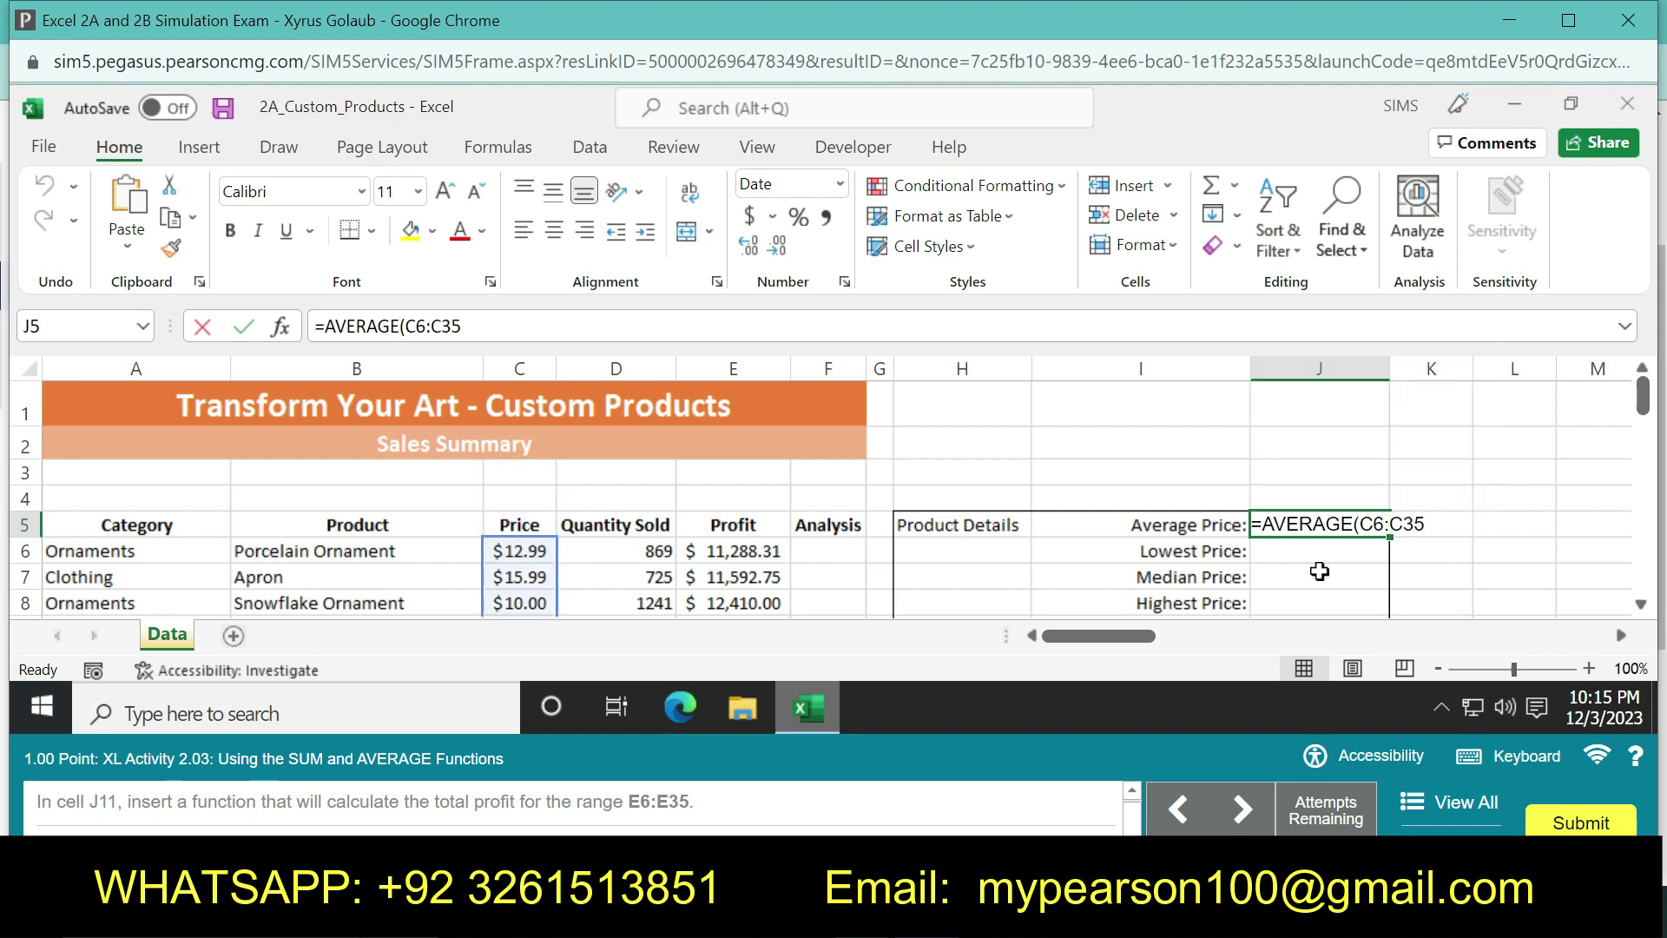
type(")")
key("Return")
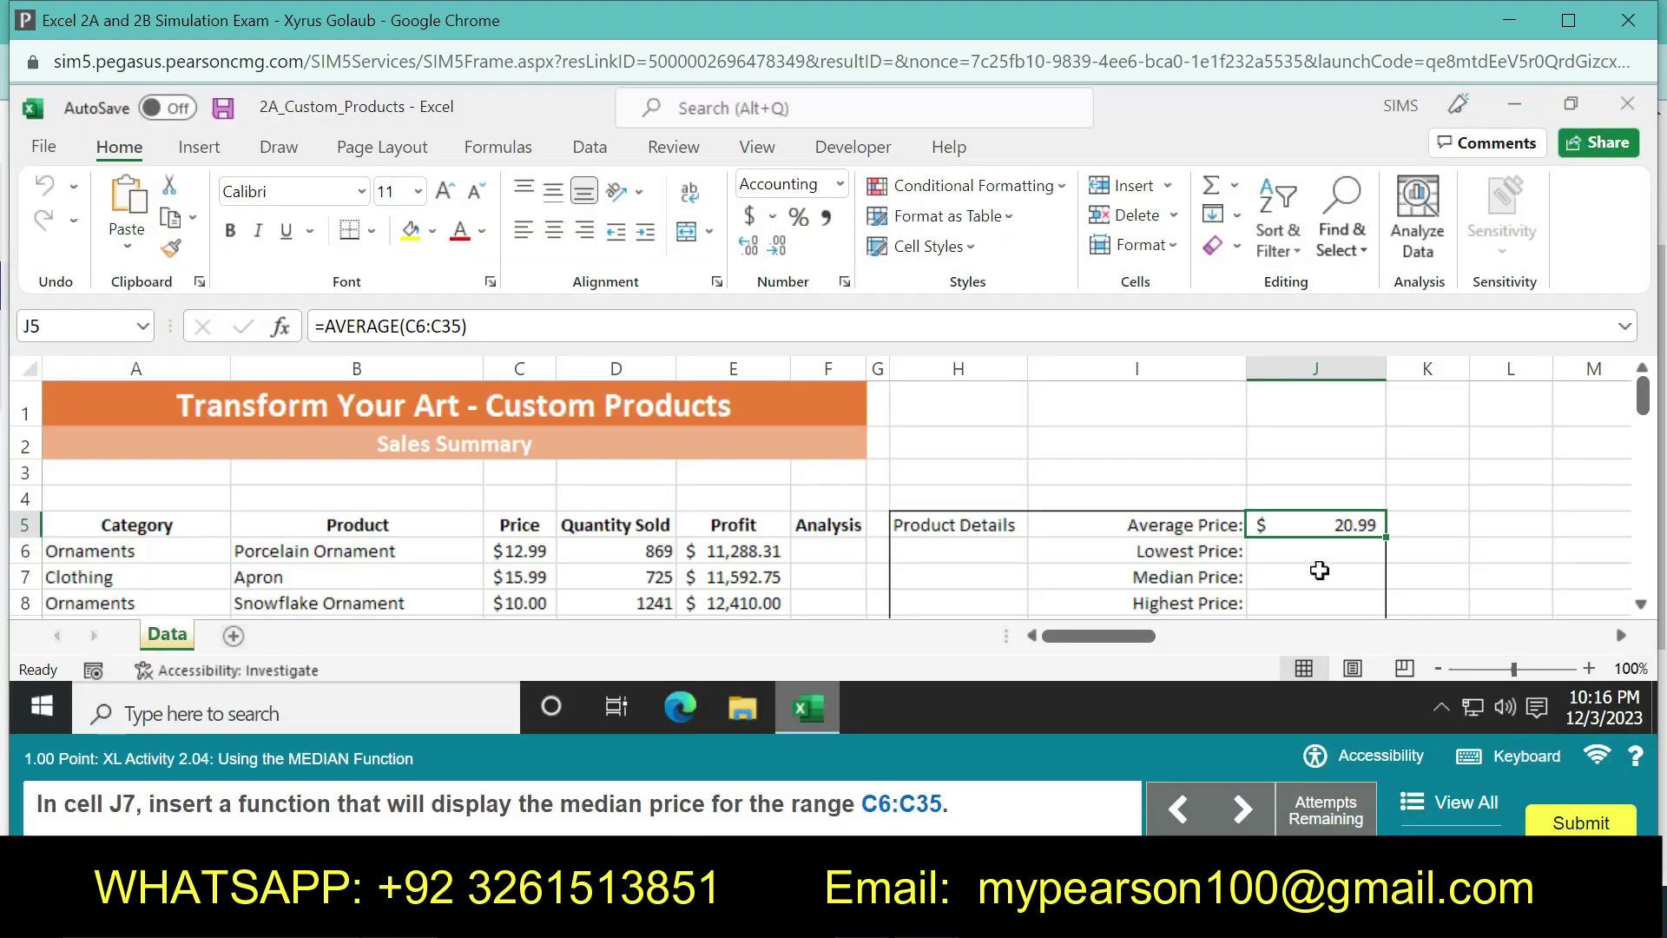
Enter =MEDIAN(C6:C35) in J7 so the median price shows $17.00
left_click(1319, 570)
left_click(1309, 552)
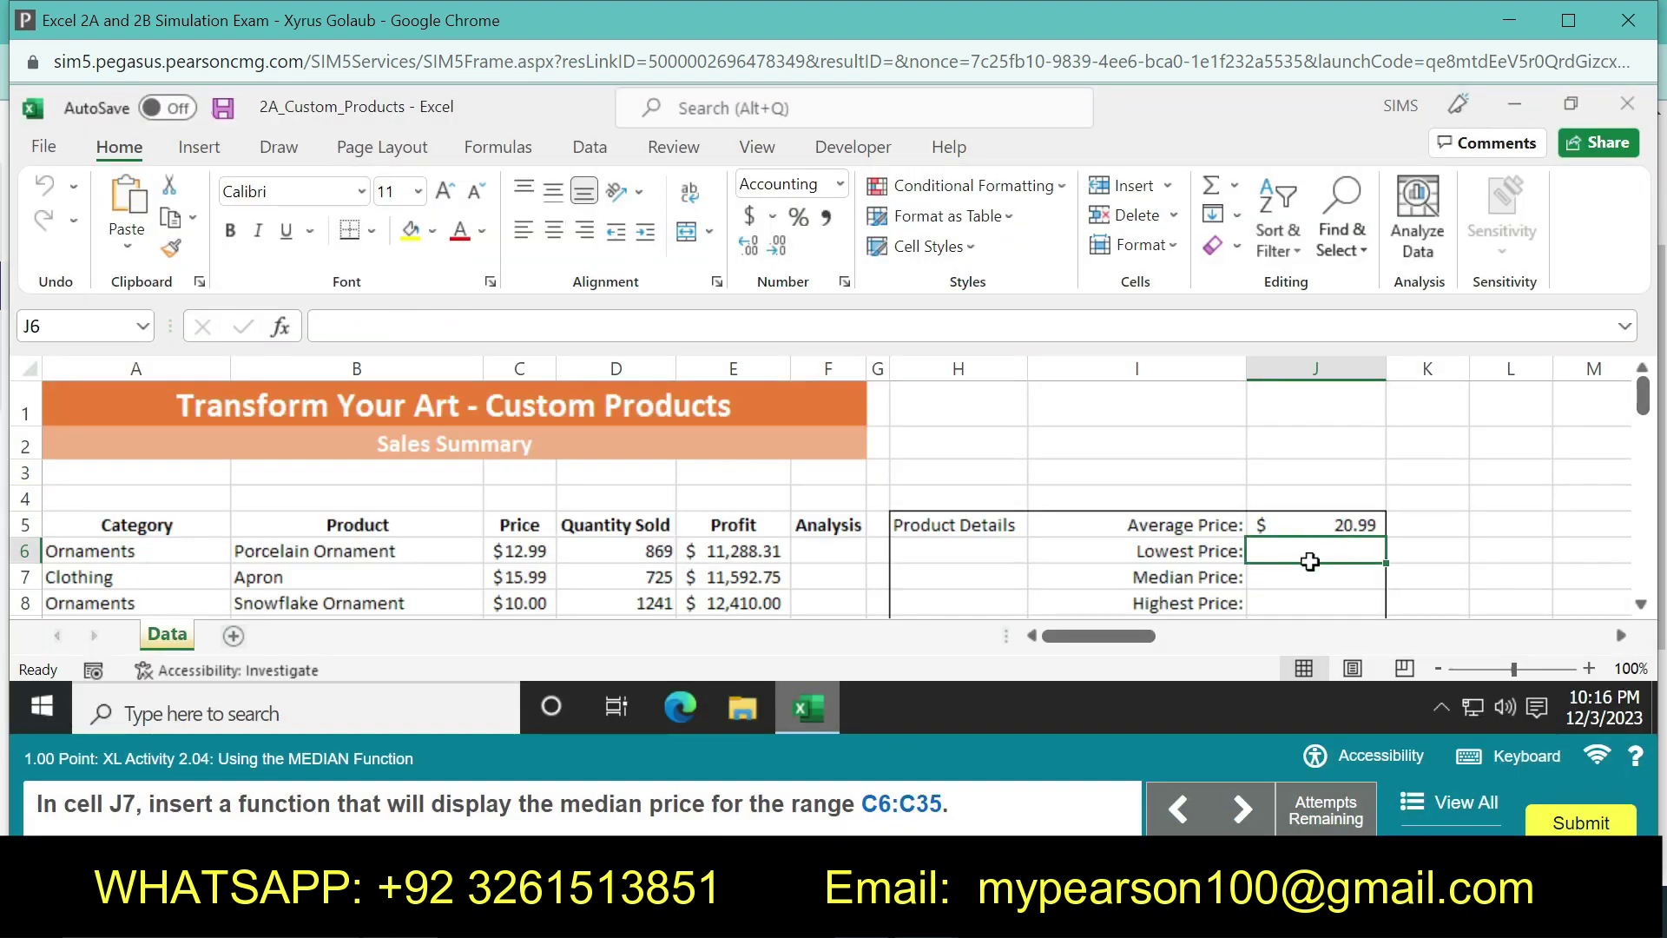
left_click(1310, 573)
type("=MED")
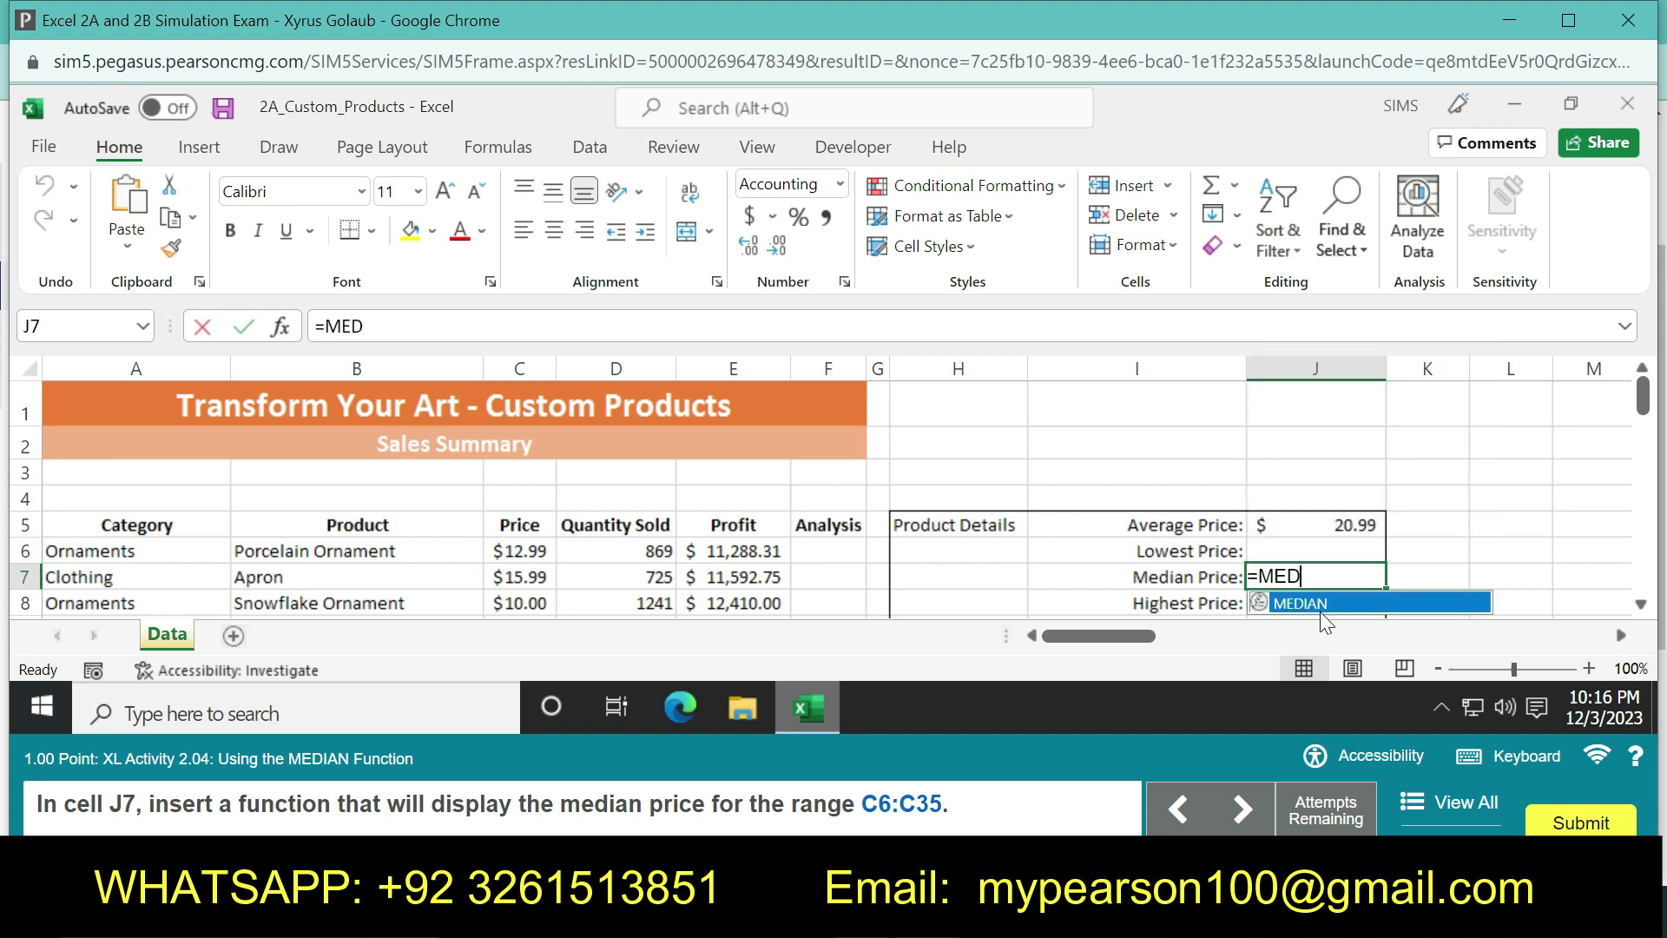
double_click(1319, 611)
type("C")
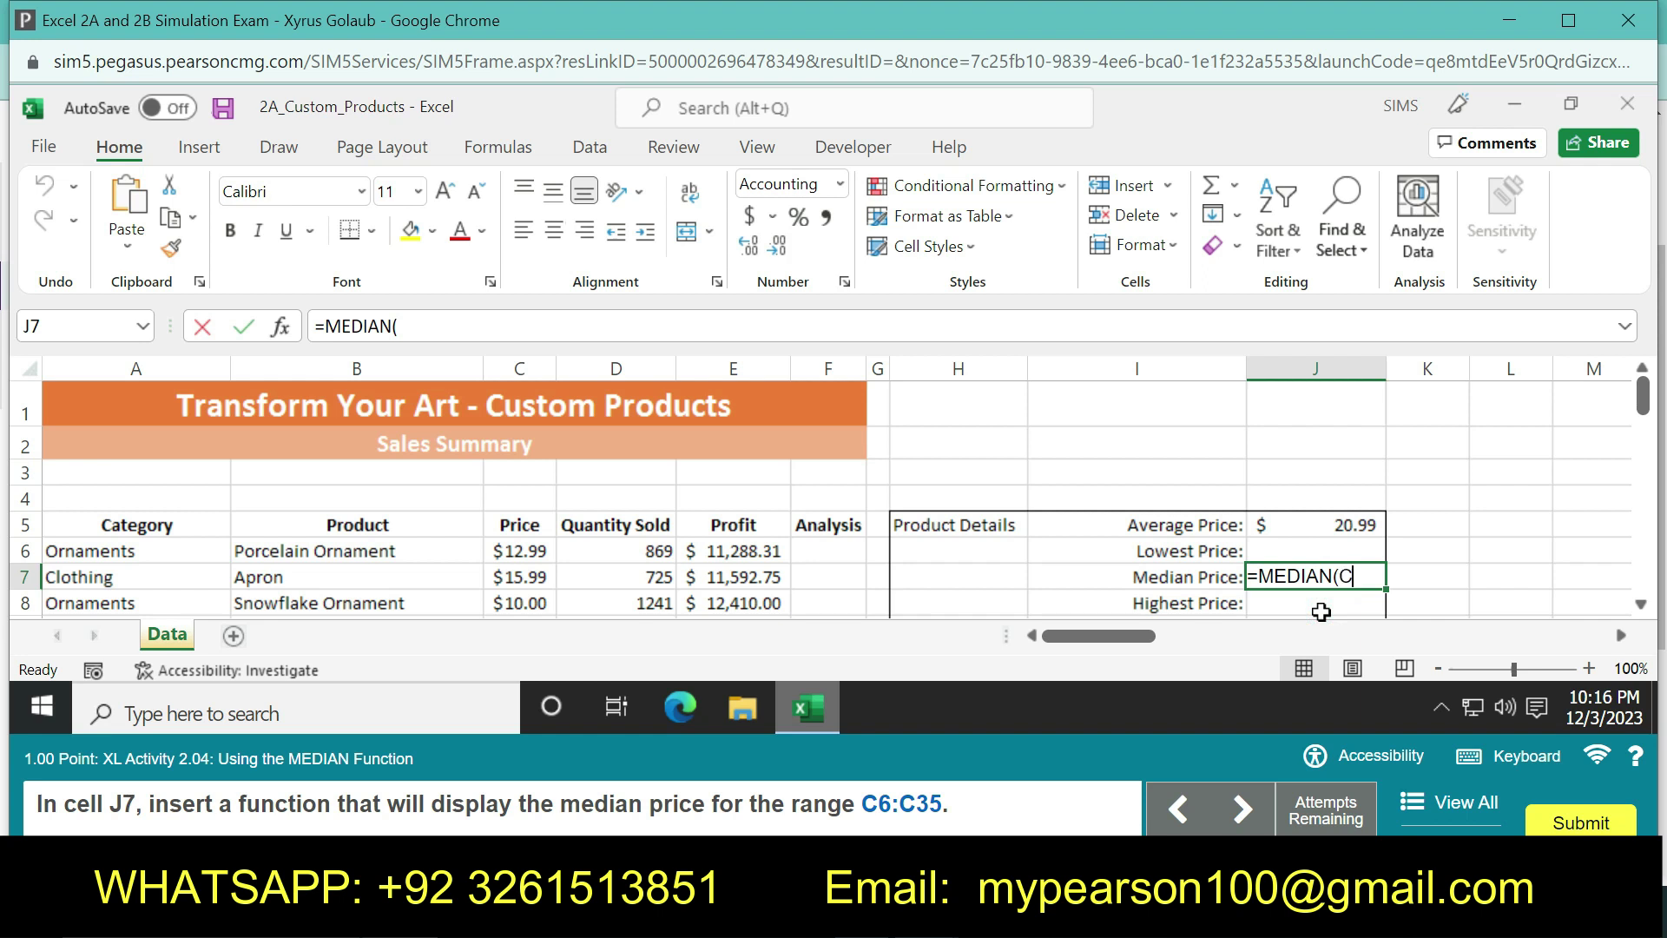
type("6:")
type("C35")
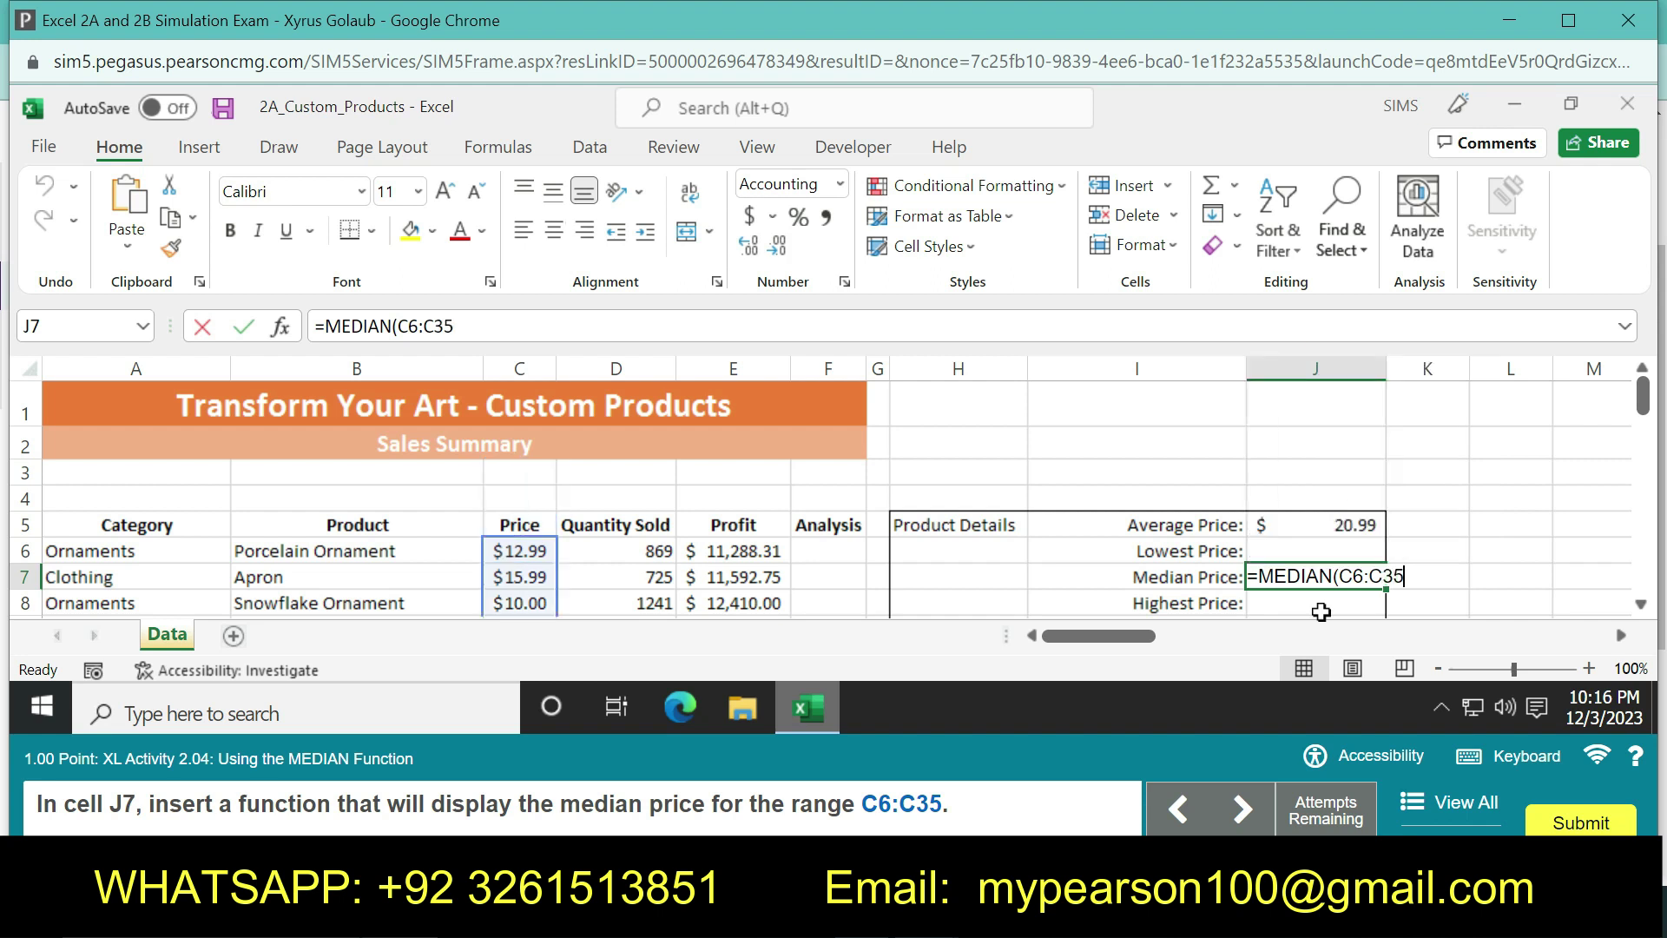
key("Return")
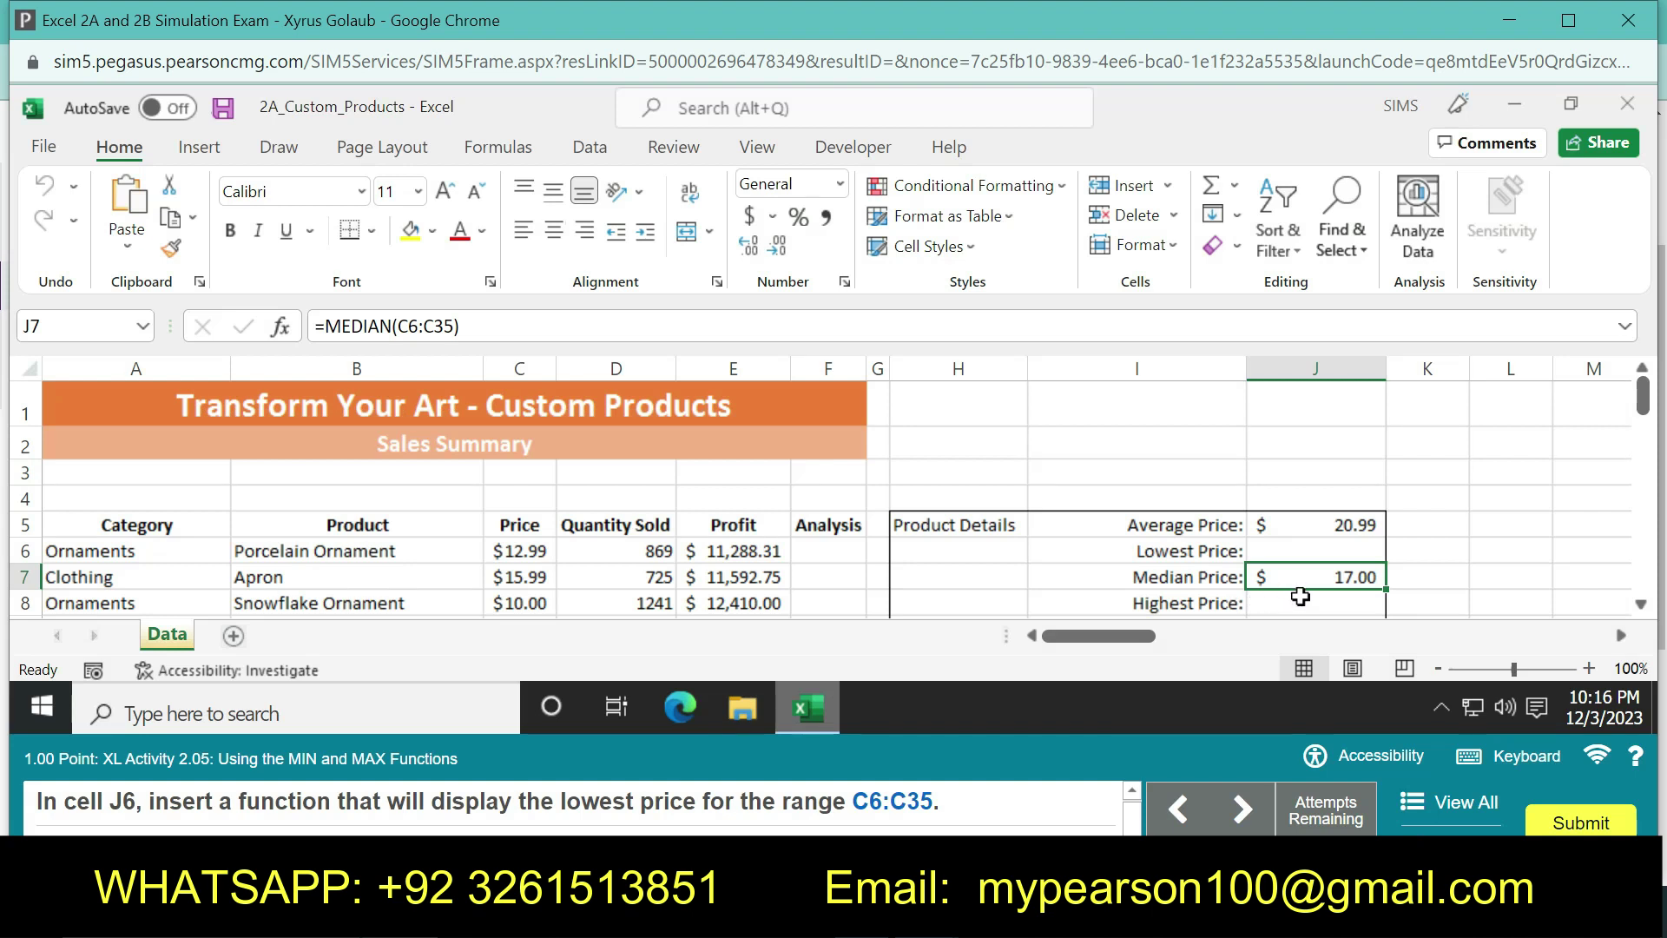
Enter =MIN(C6:C35) in J6 so the lowest price shows $7.99
left_click(1299, 598)
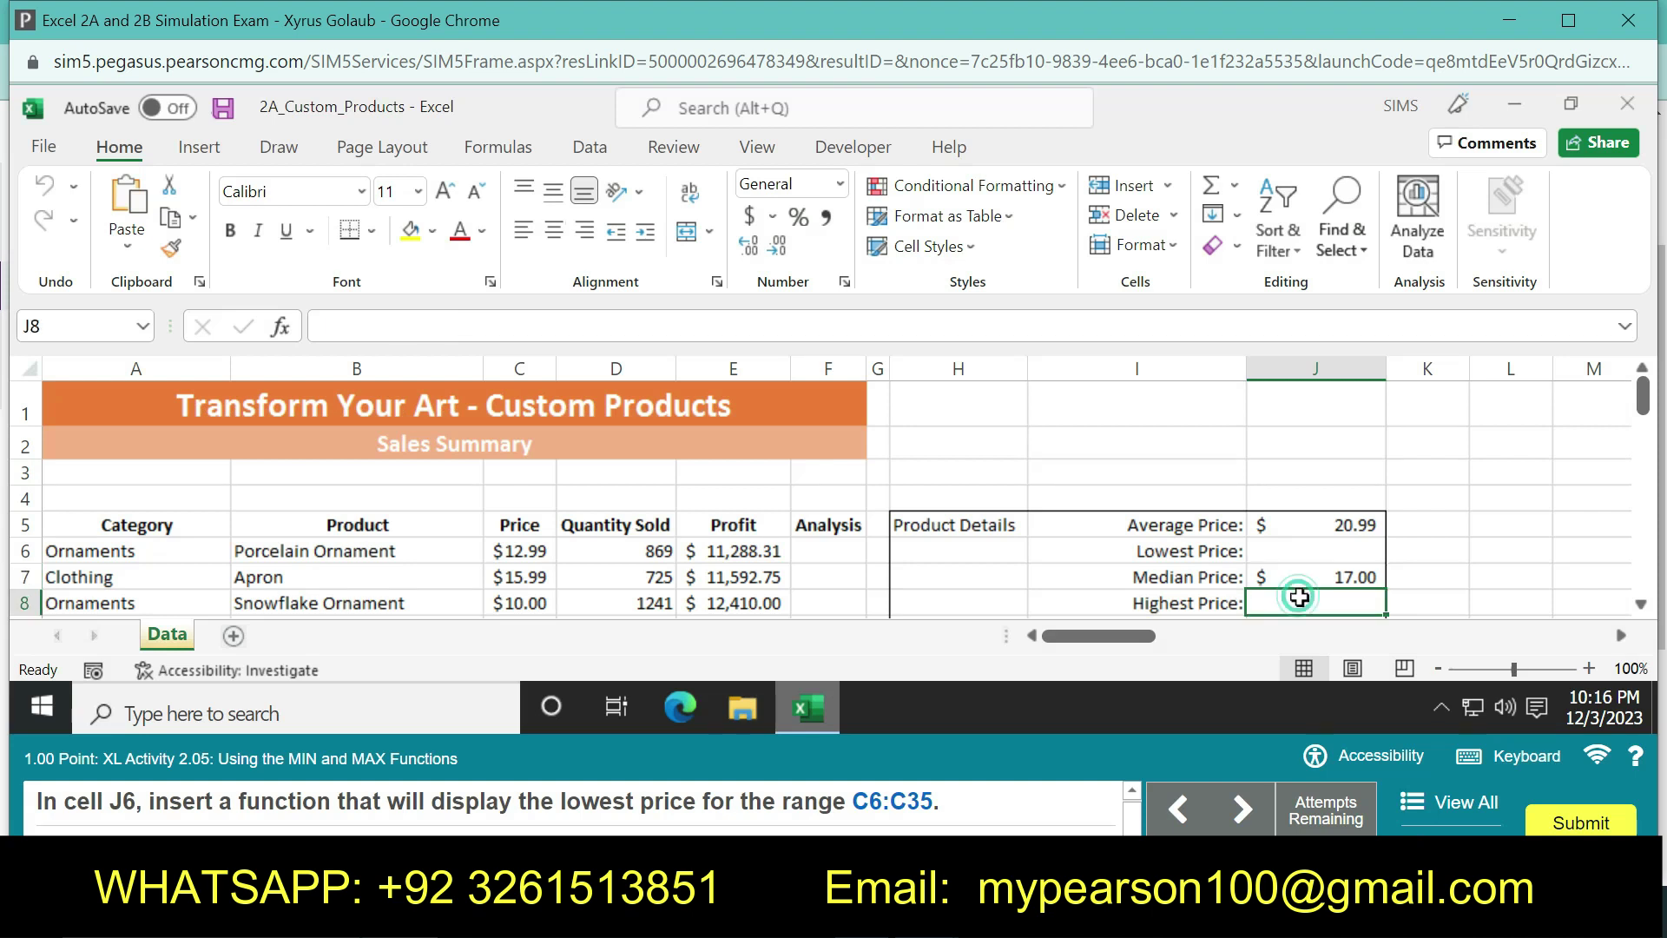
left_click(1294, 551)
type("=MIN")
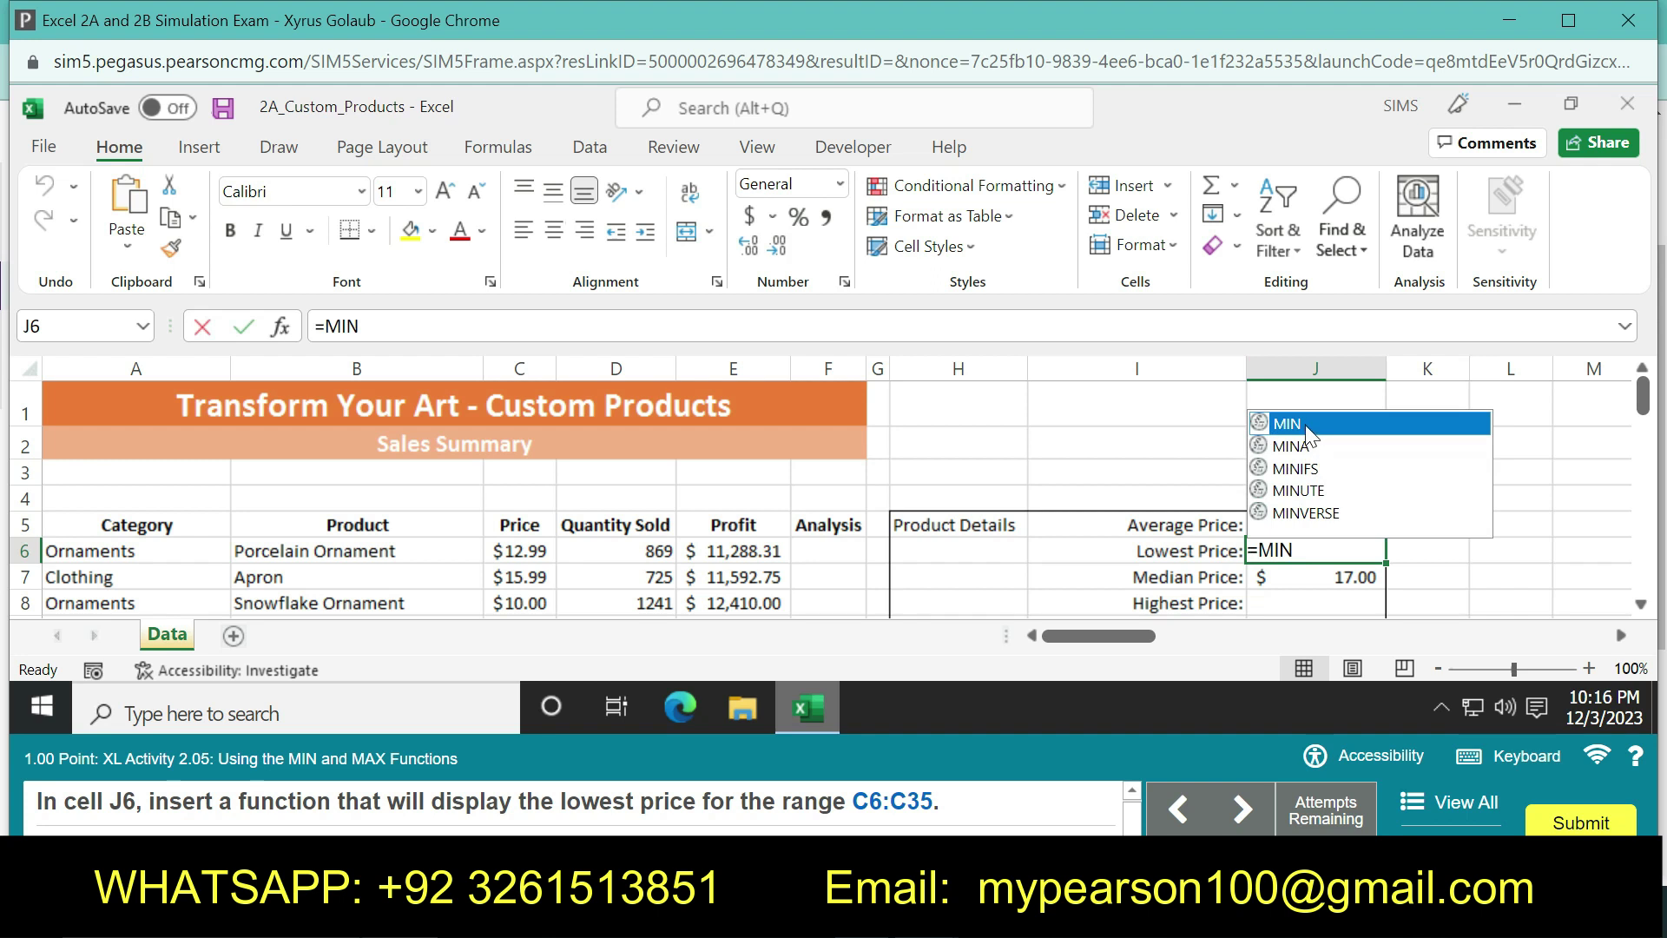
double_click(1306, 422)
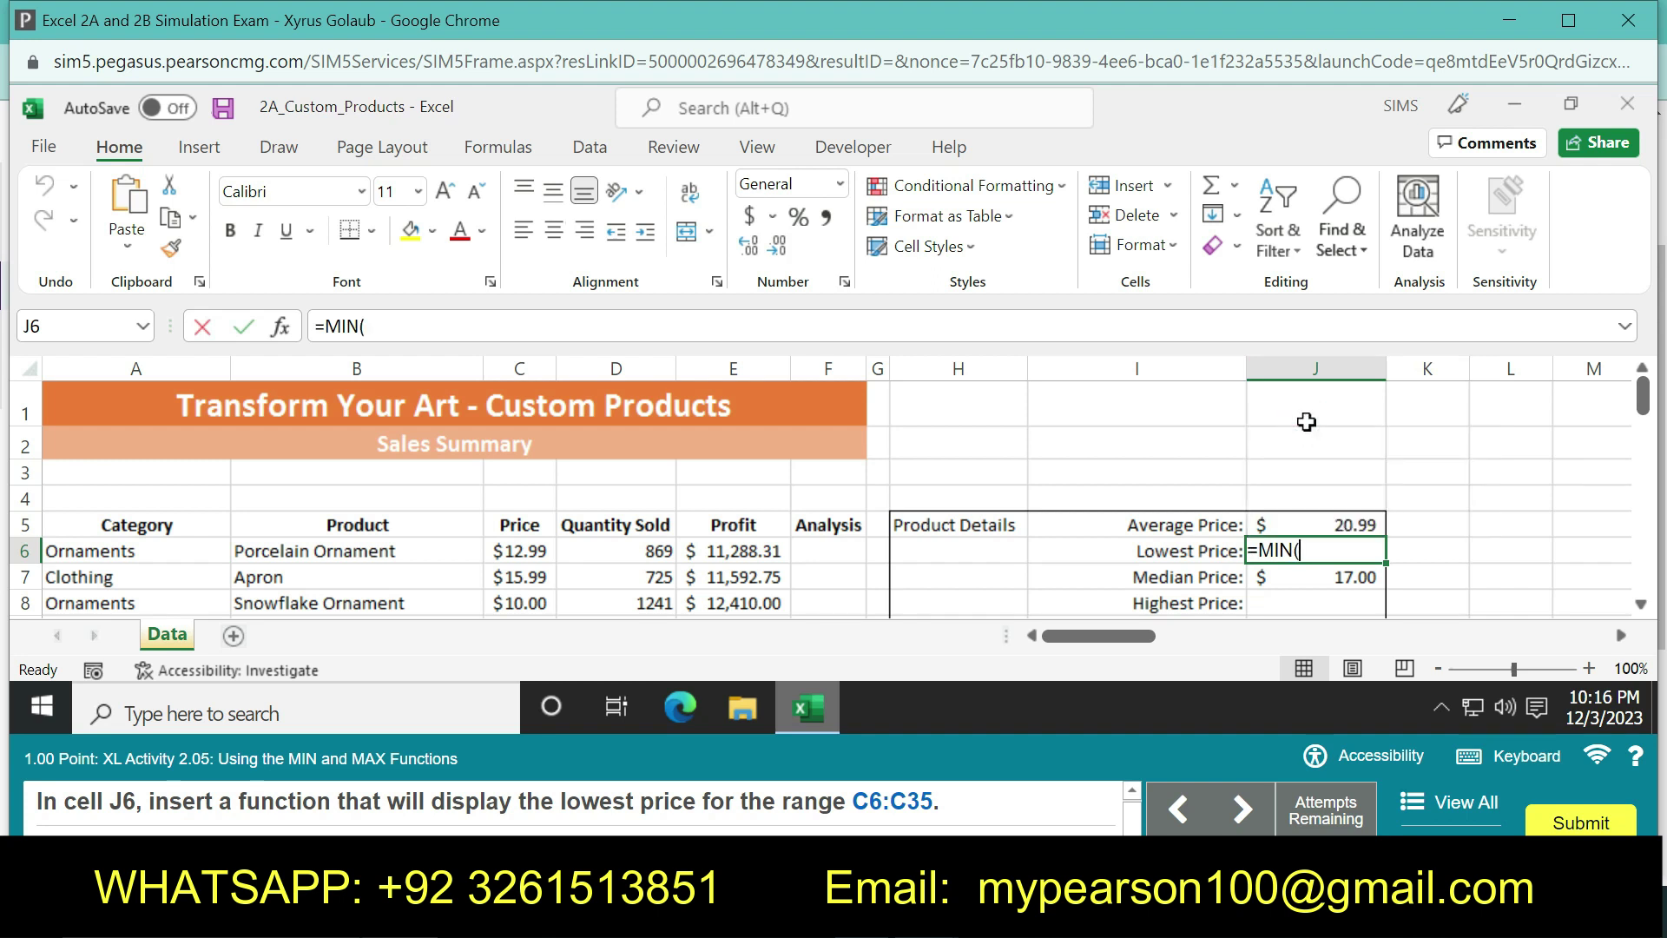
type("C6:")
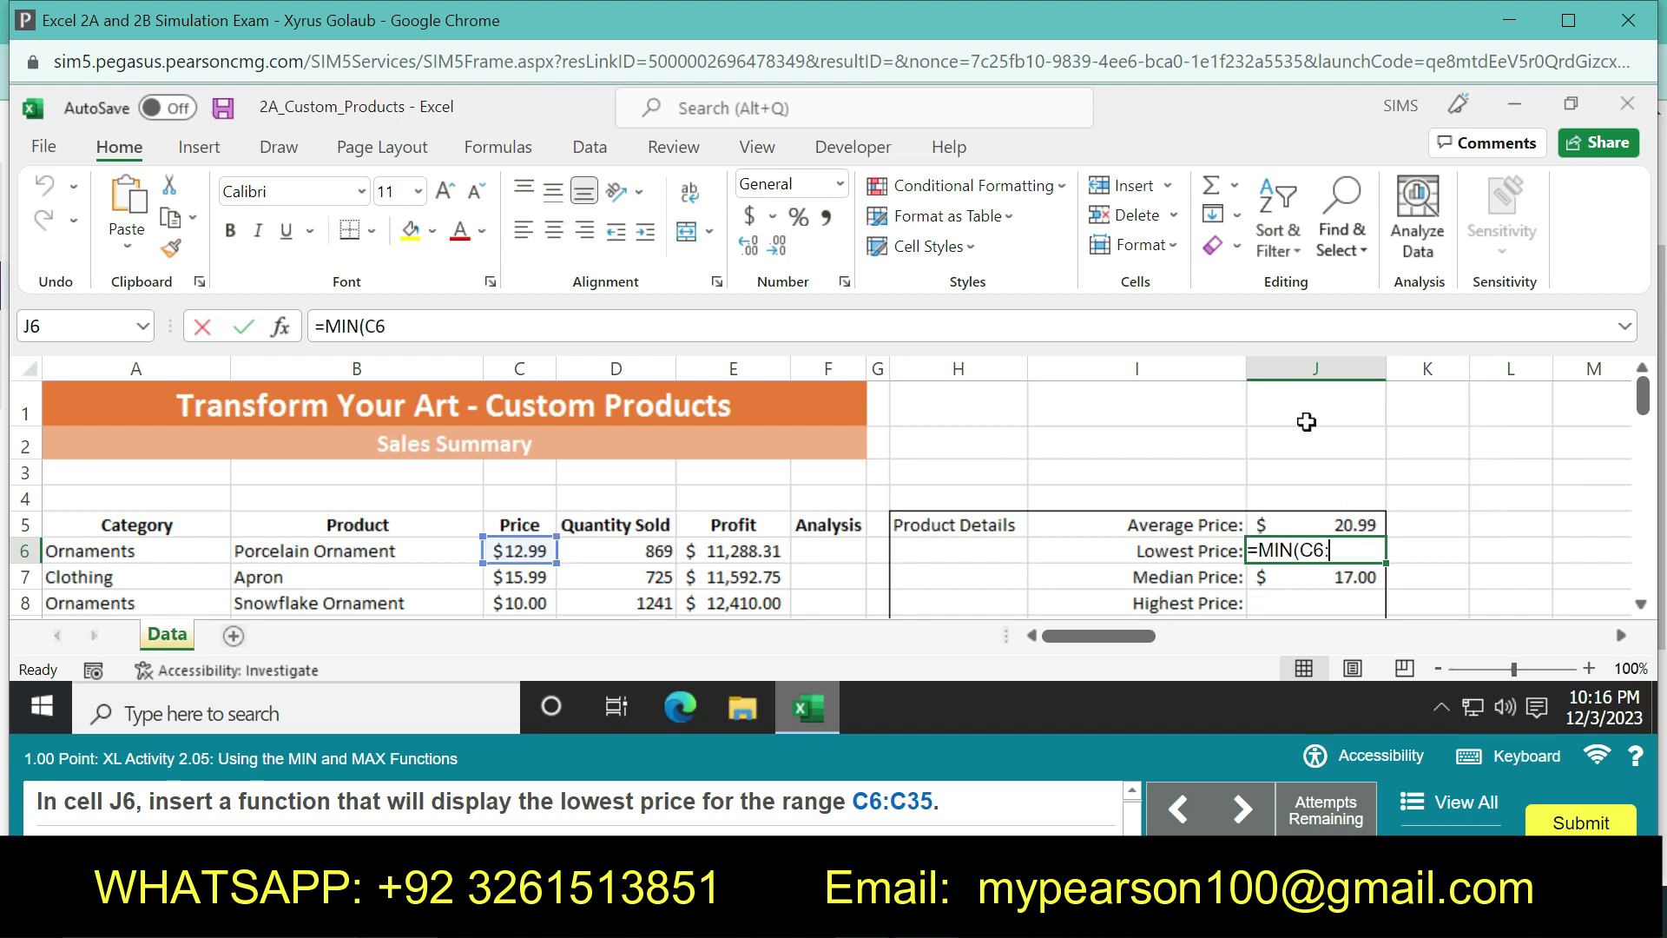
type("C35")
key("Return")
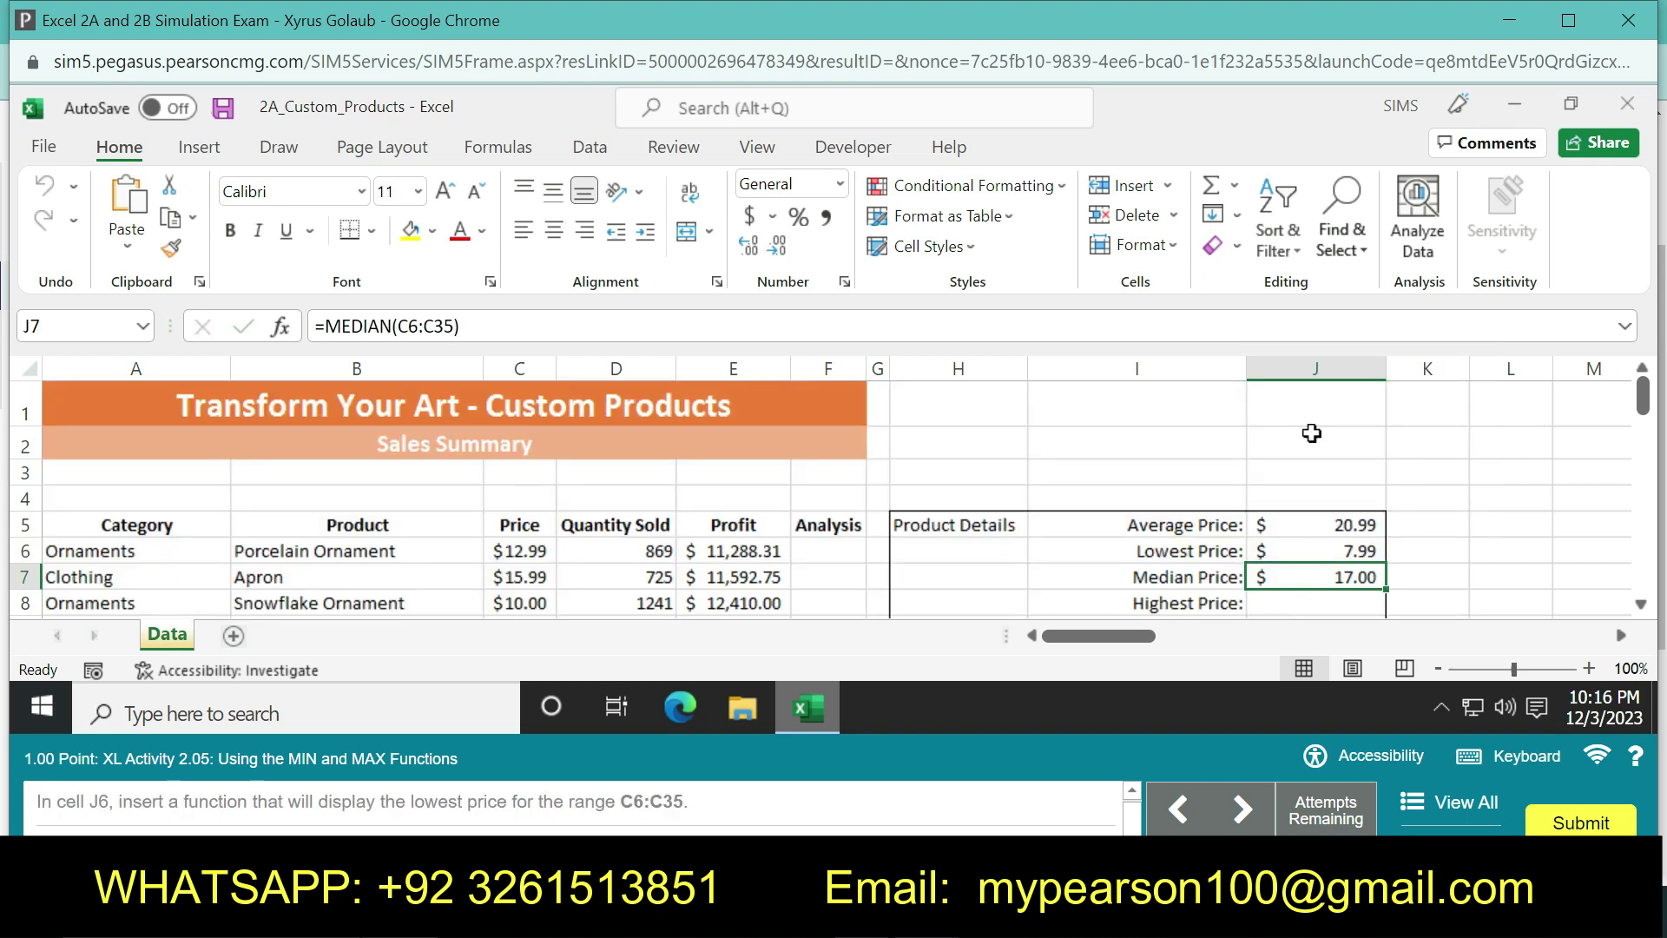
Enter =MAX(C6:C35) in J8 to compute the highest price
left_click(1285, 603)
type("=M")
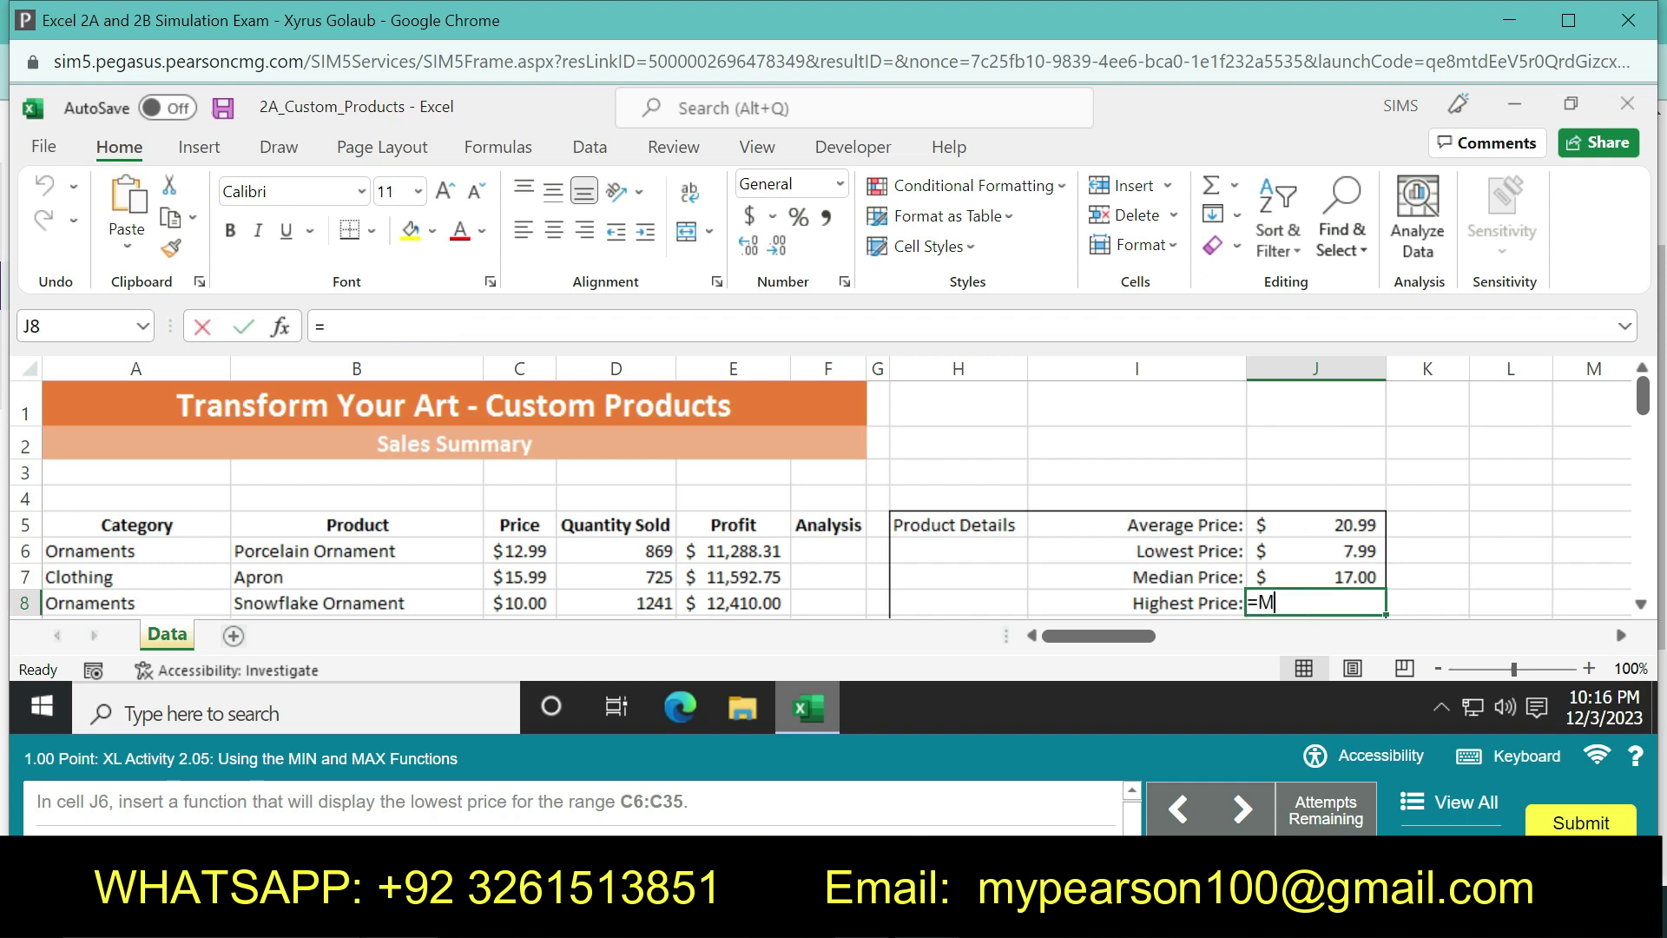
type("AX")
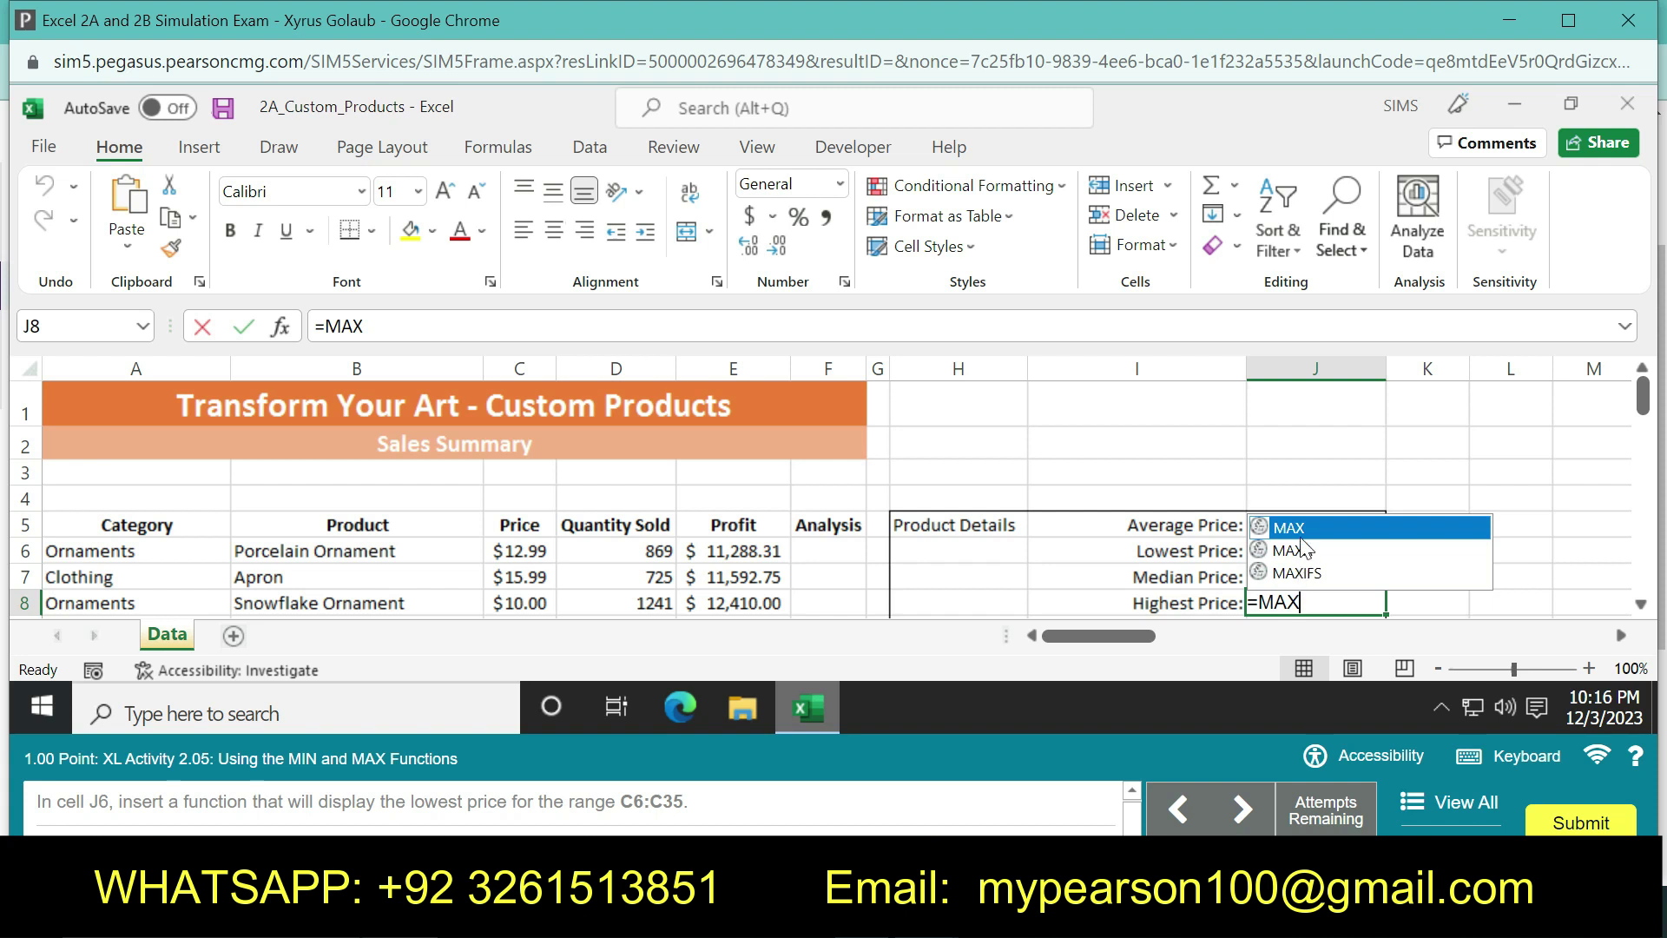
type("(C6:")
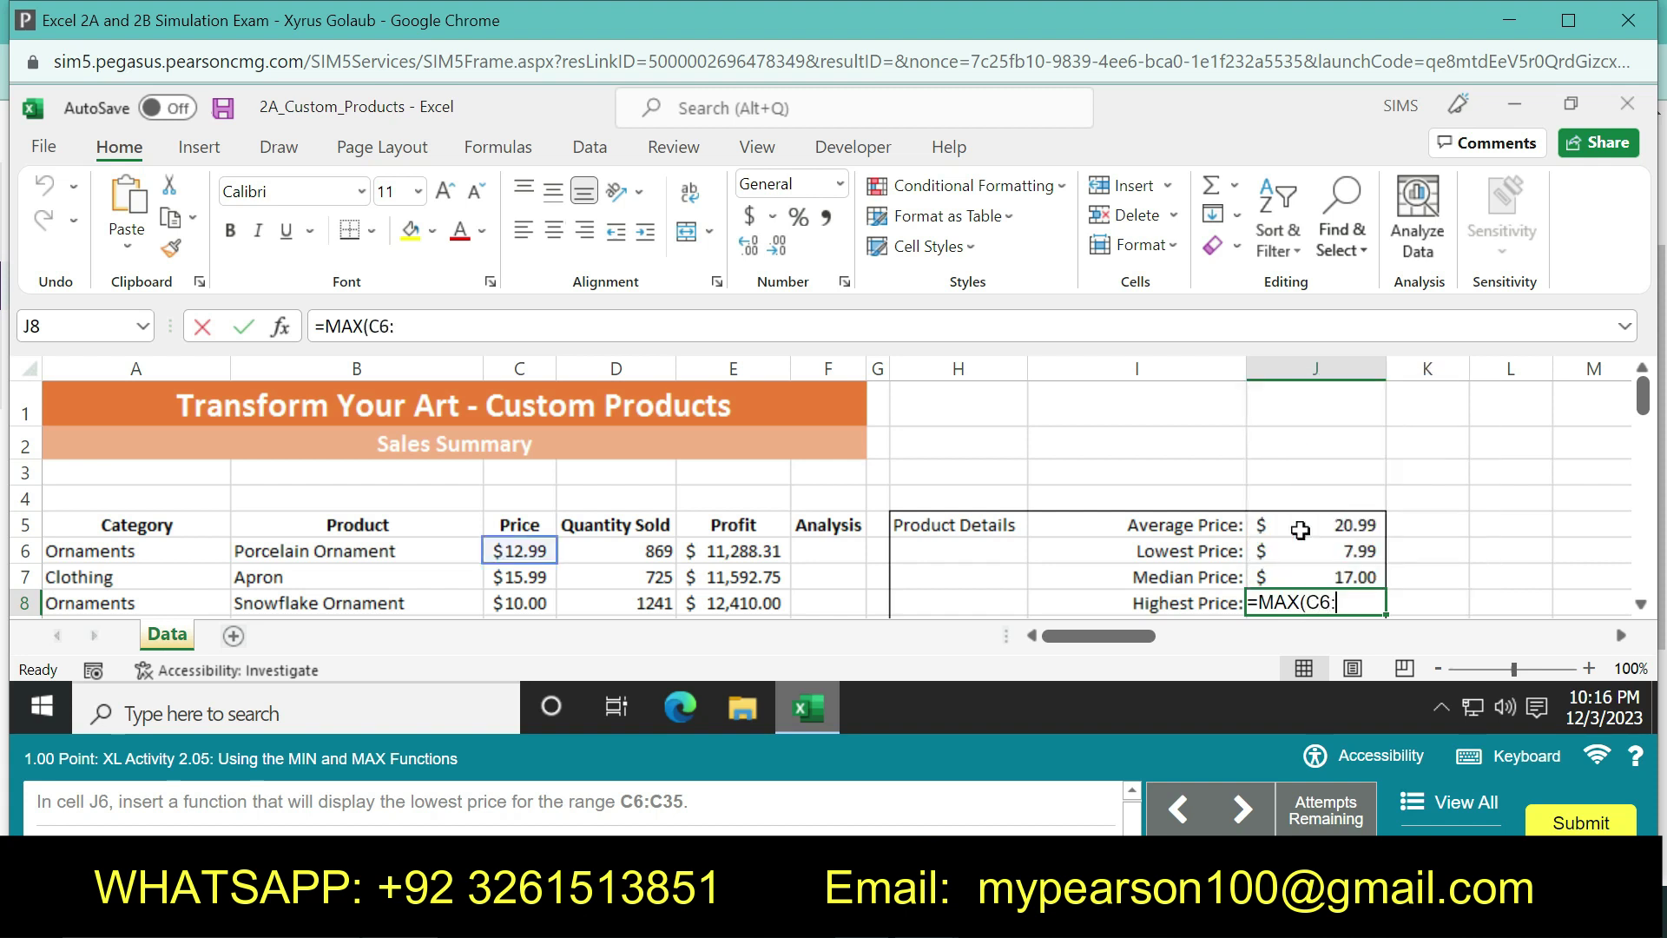
type("C35")
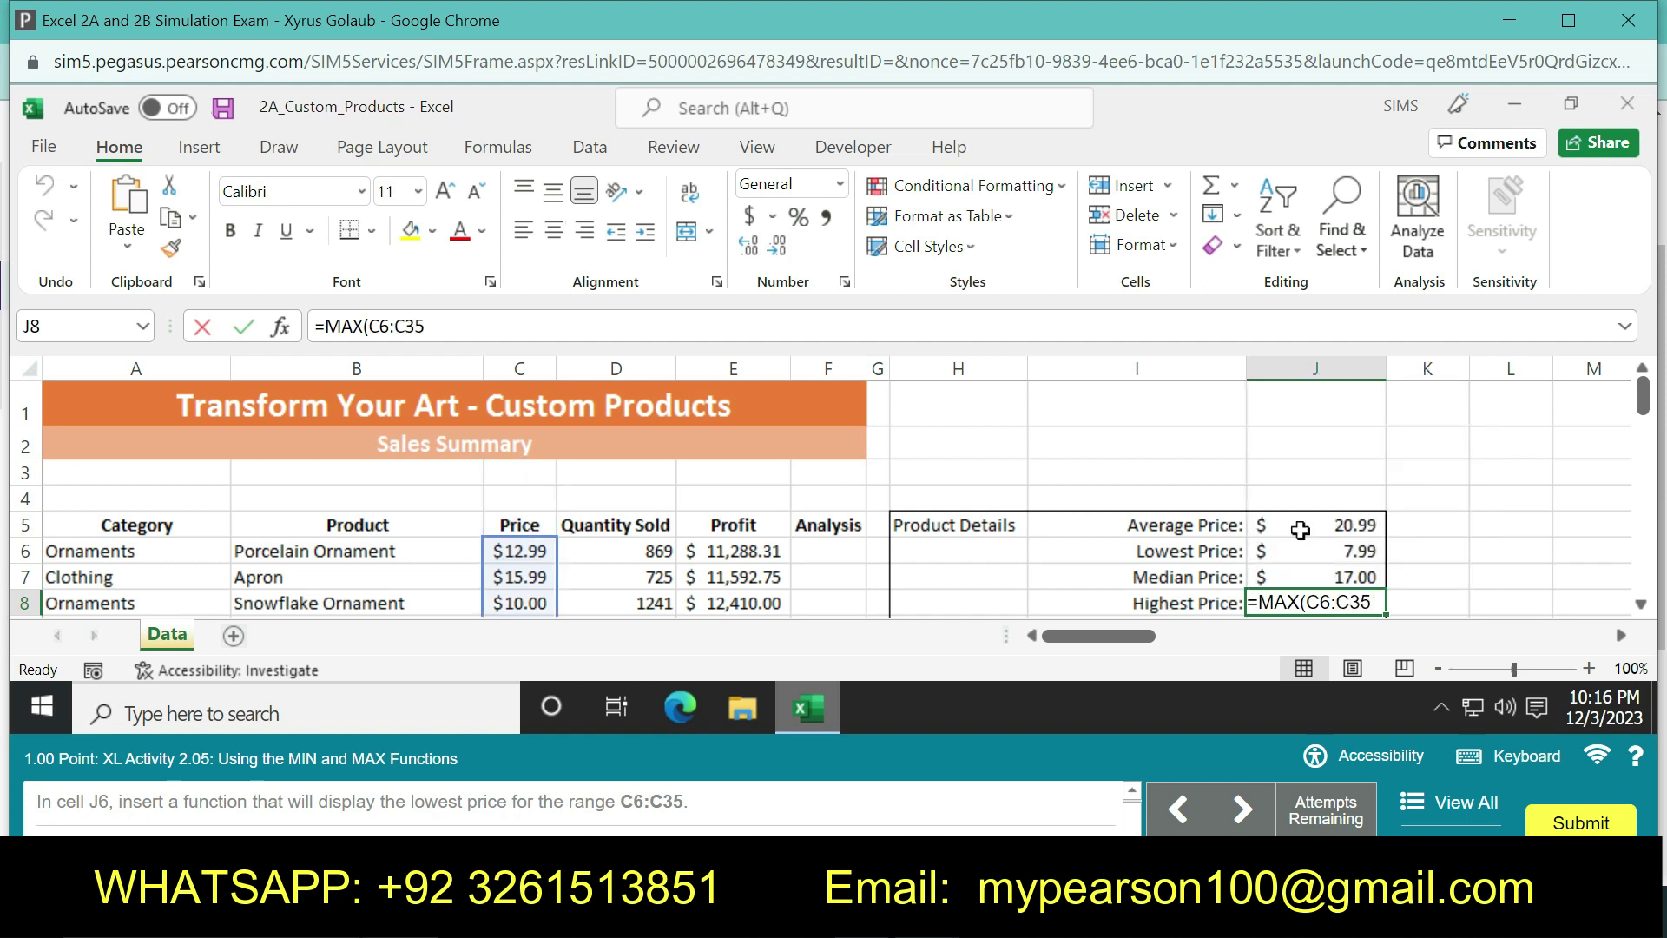
key("Return")
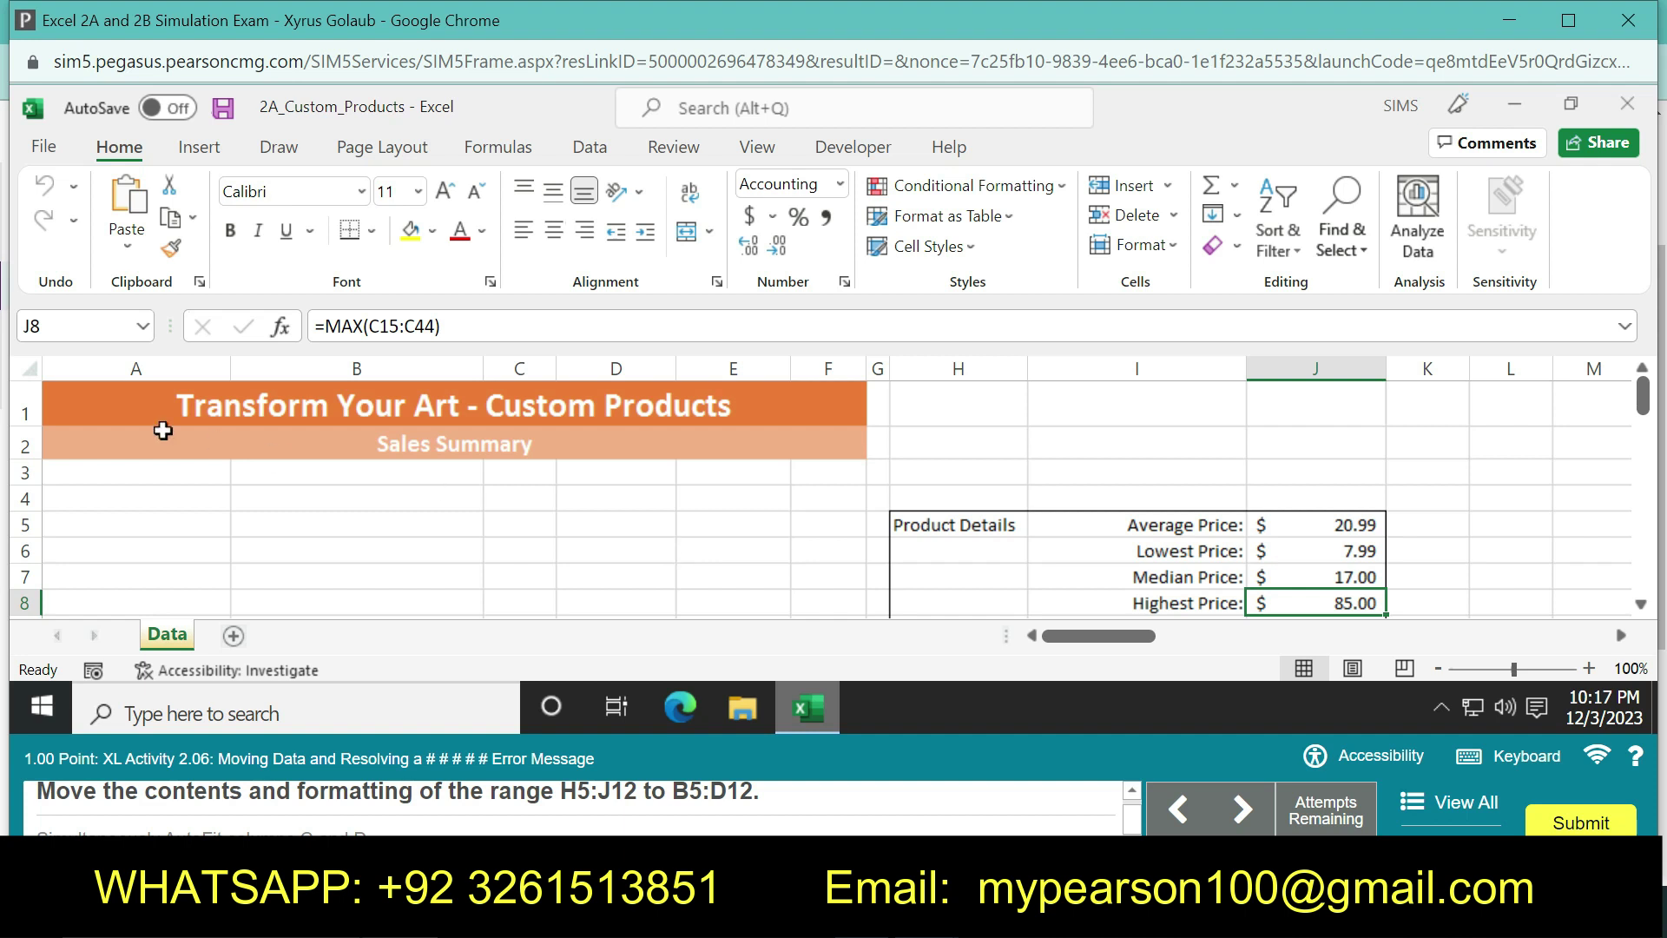
Select the range H5:J12 by entering it in the Name Box
left_click(73, 331)
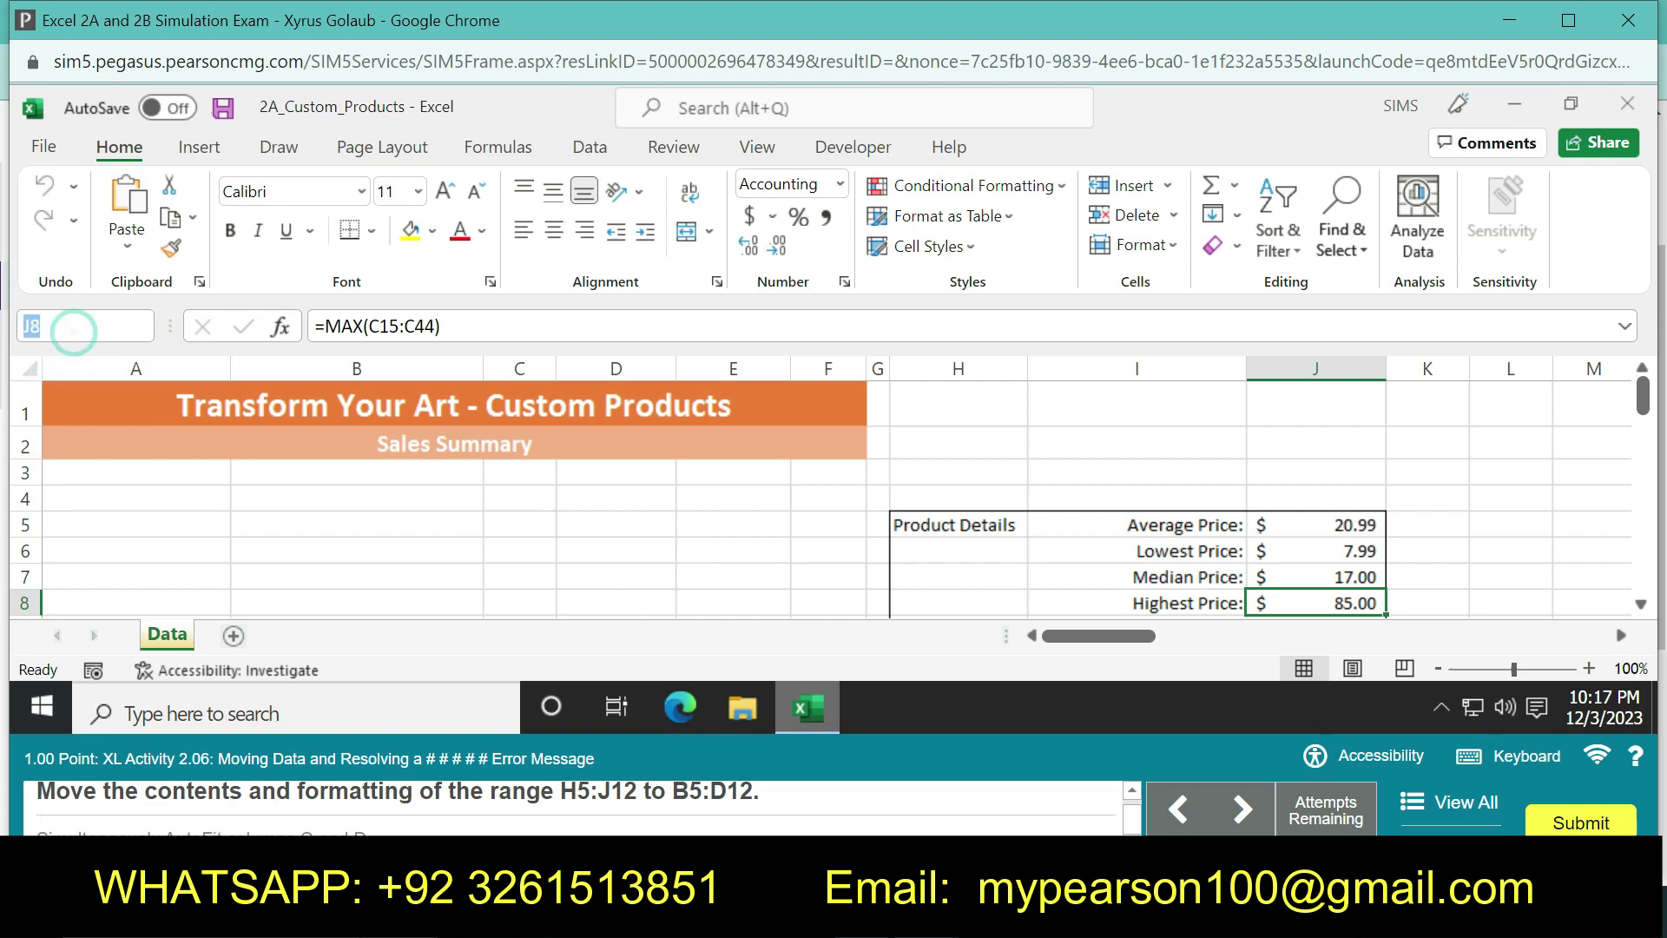
key("BackSpace")
type("H5:J12")
key("Return")
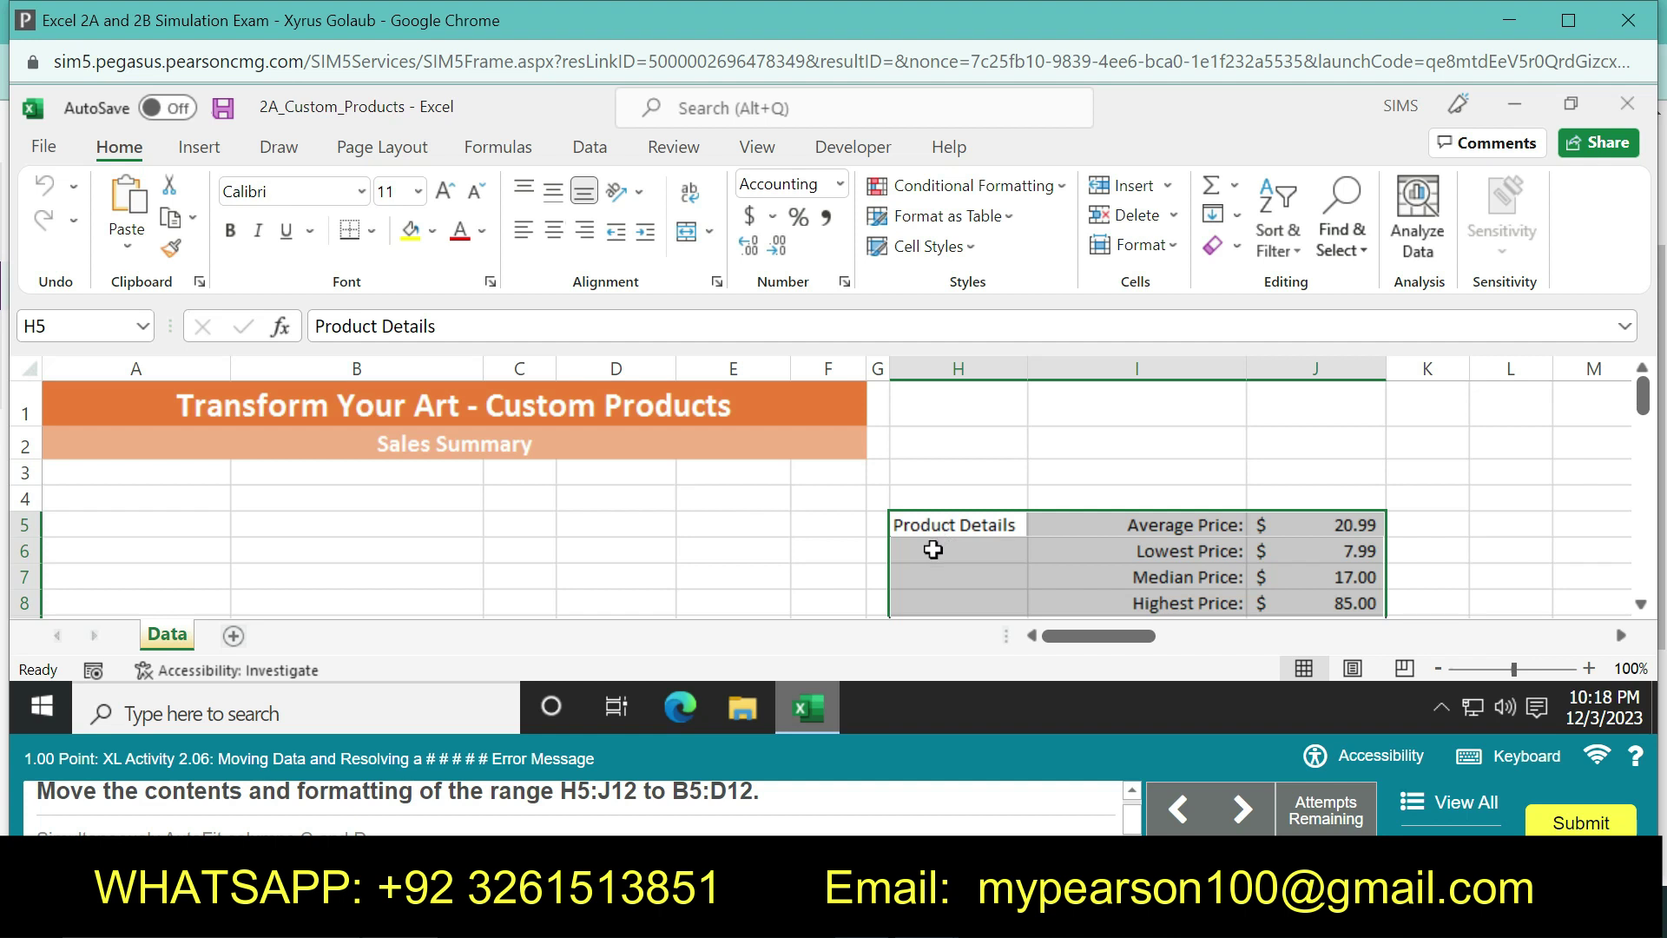
Select H5:J12 and drag the Product Details block so it starts at cell B5
left_click_drag(933, 549, 759, 557)
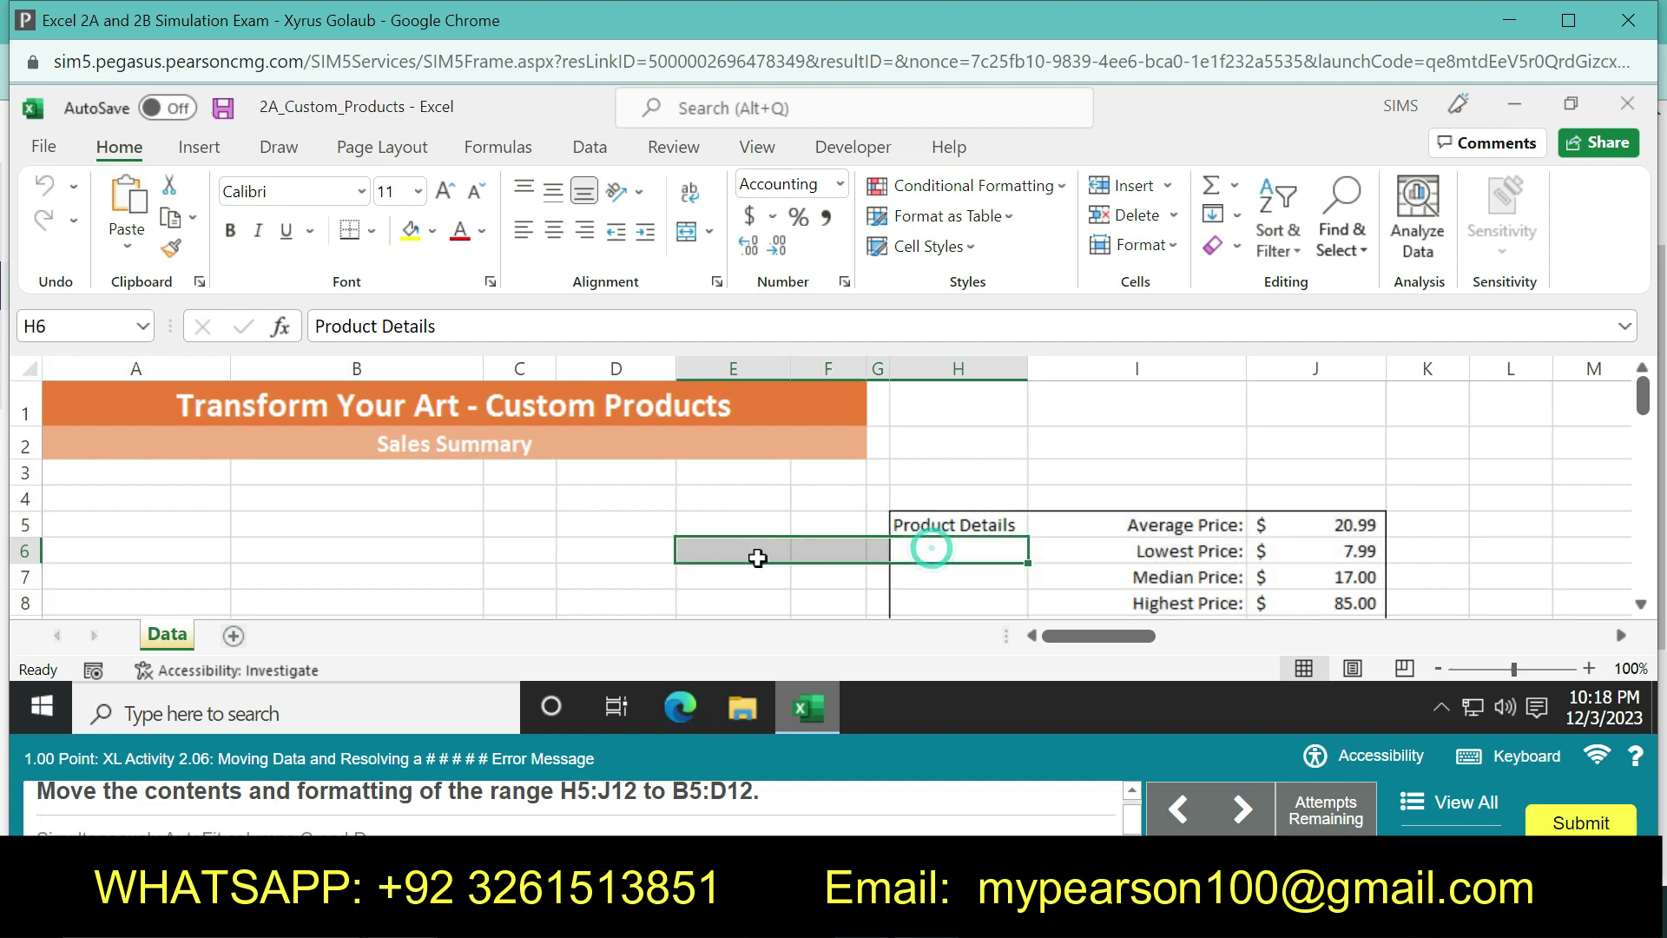
left_click(1025, 528)
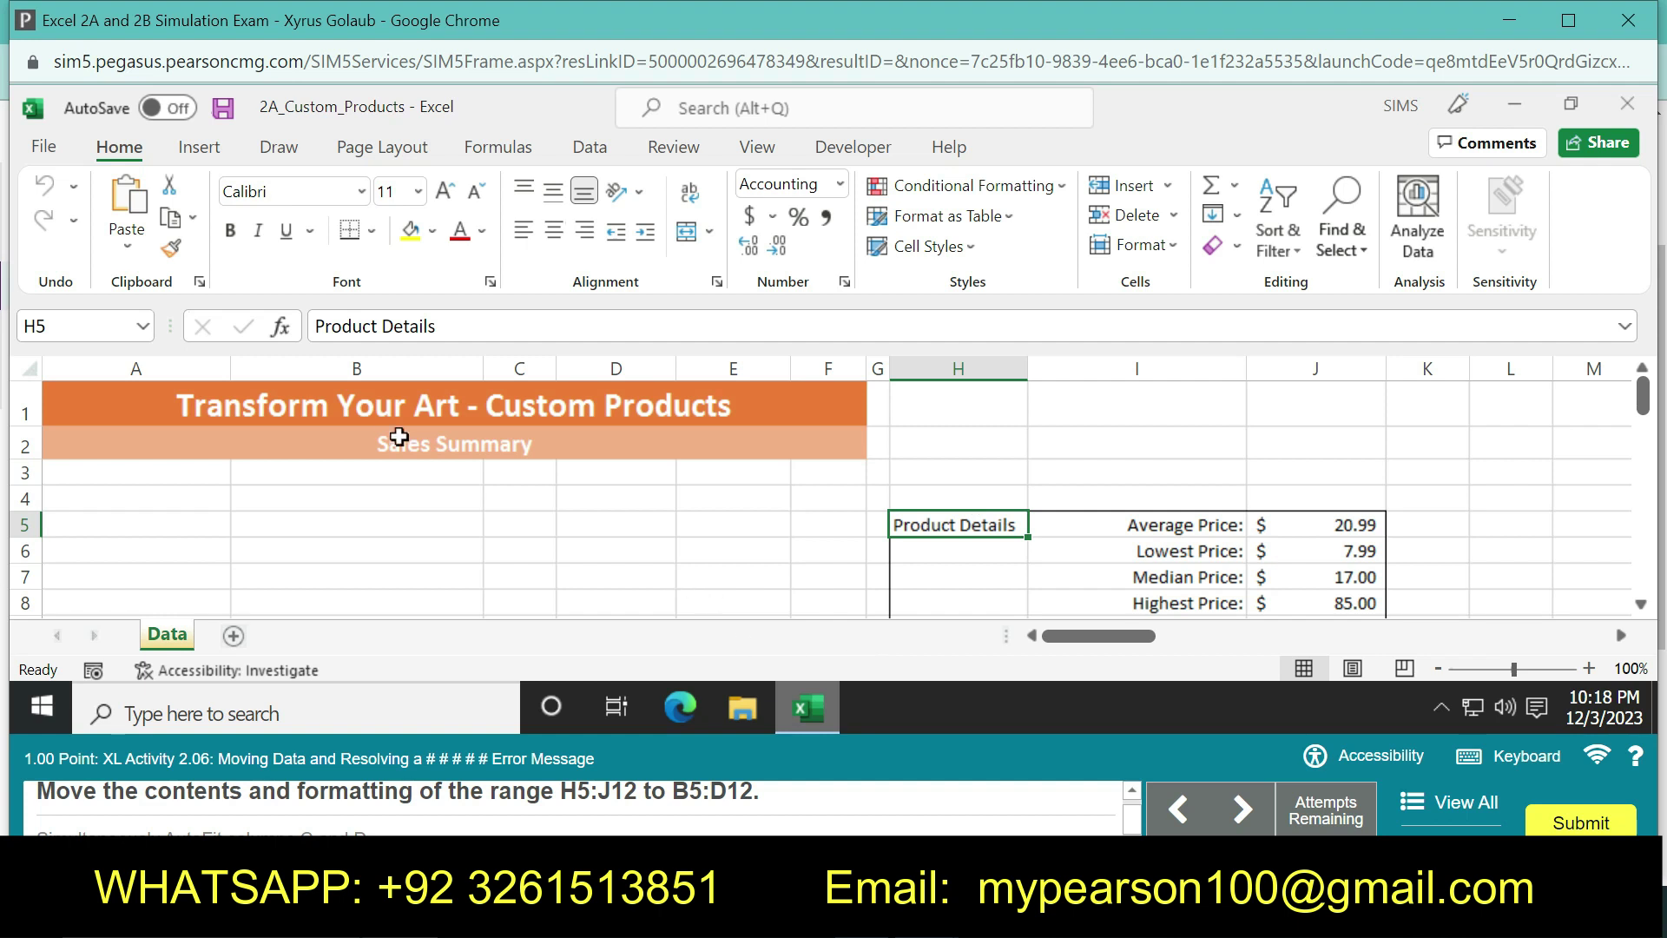
left_click(82, 325)
type("H5:J12")
key("Return")
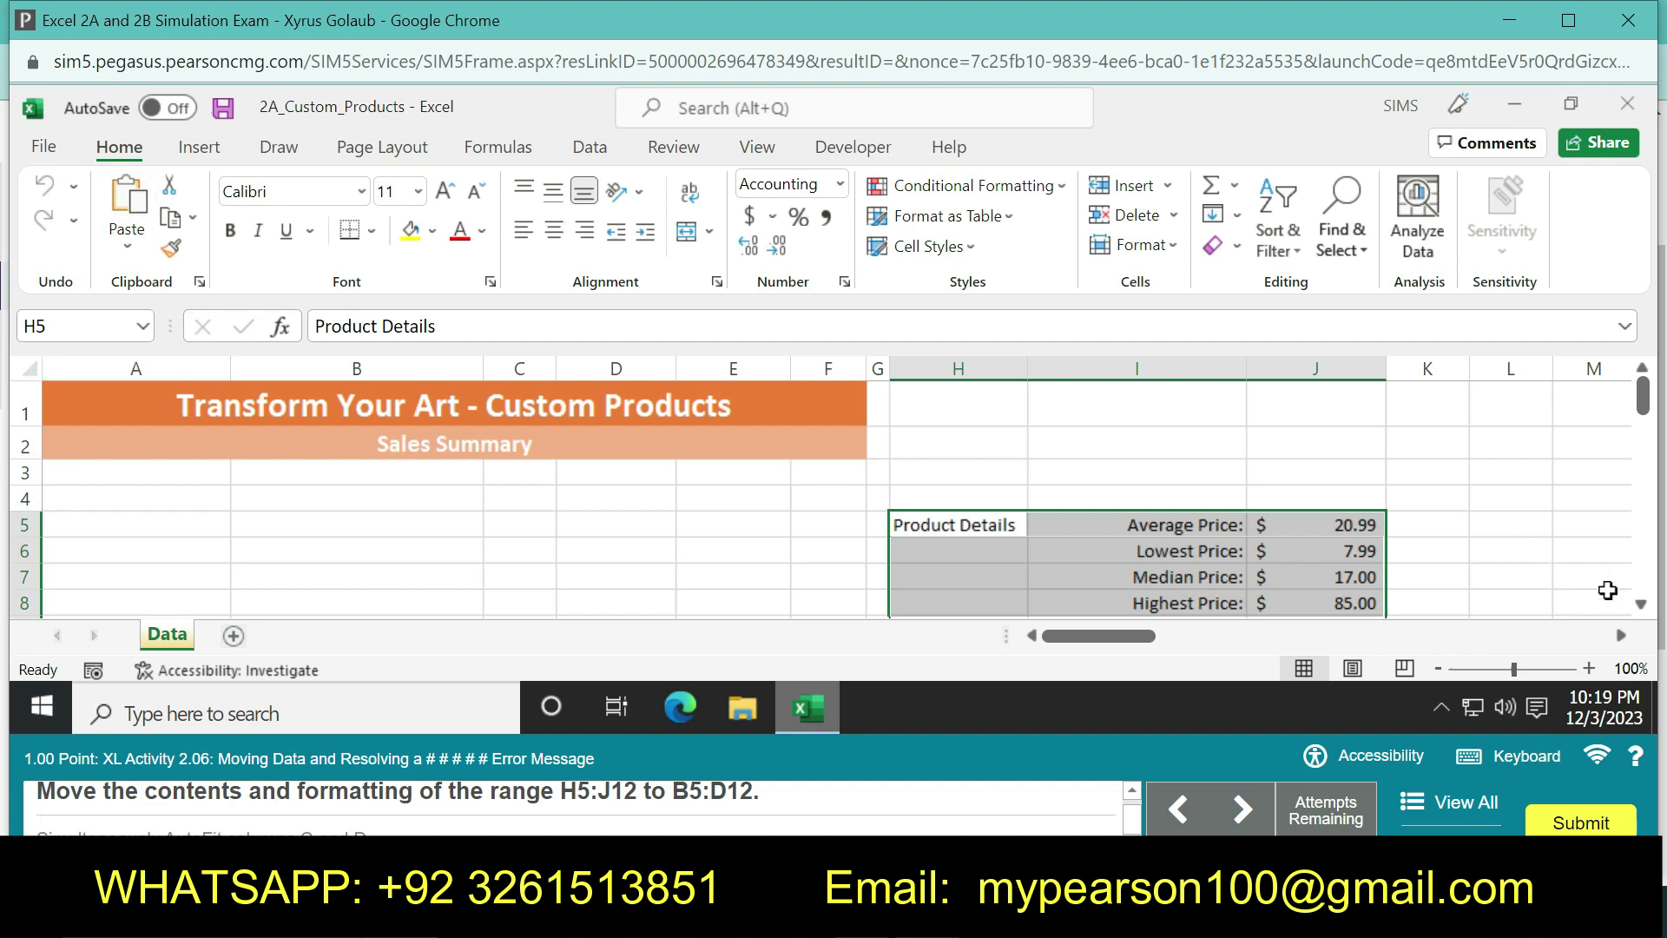
left_click(1640, 604)
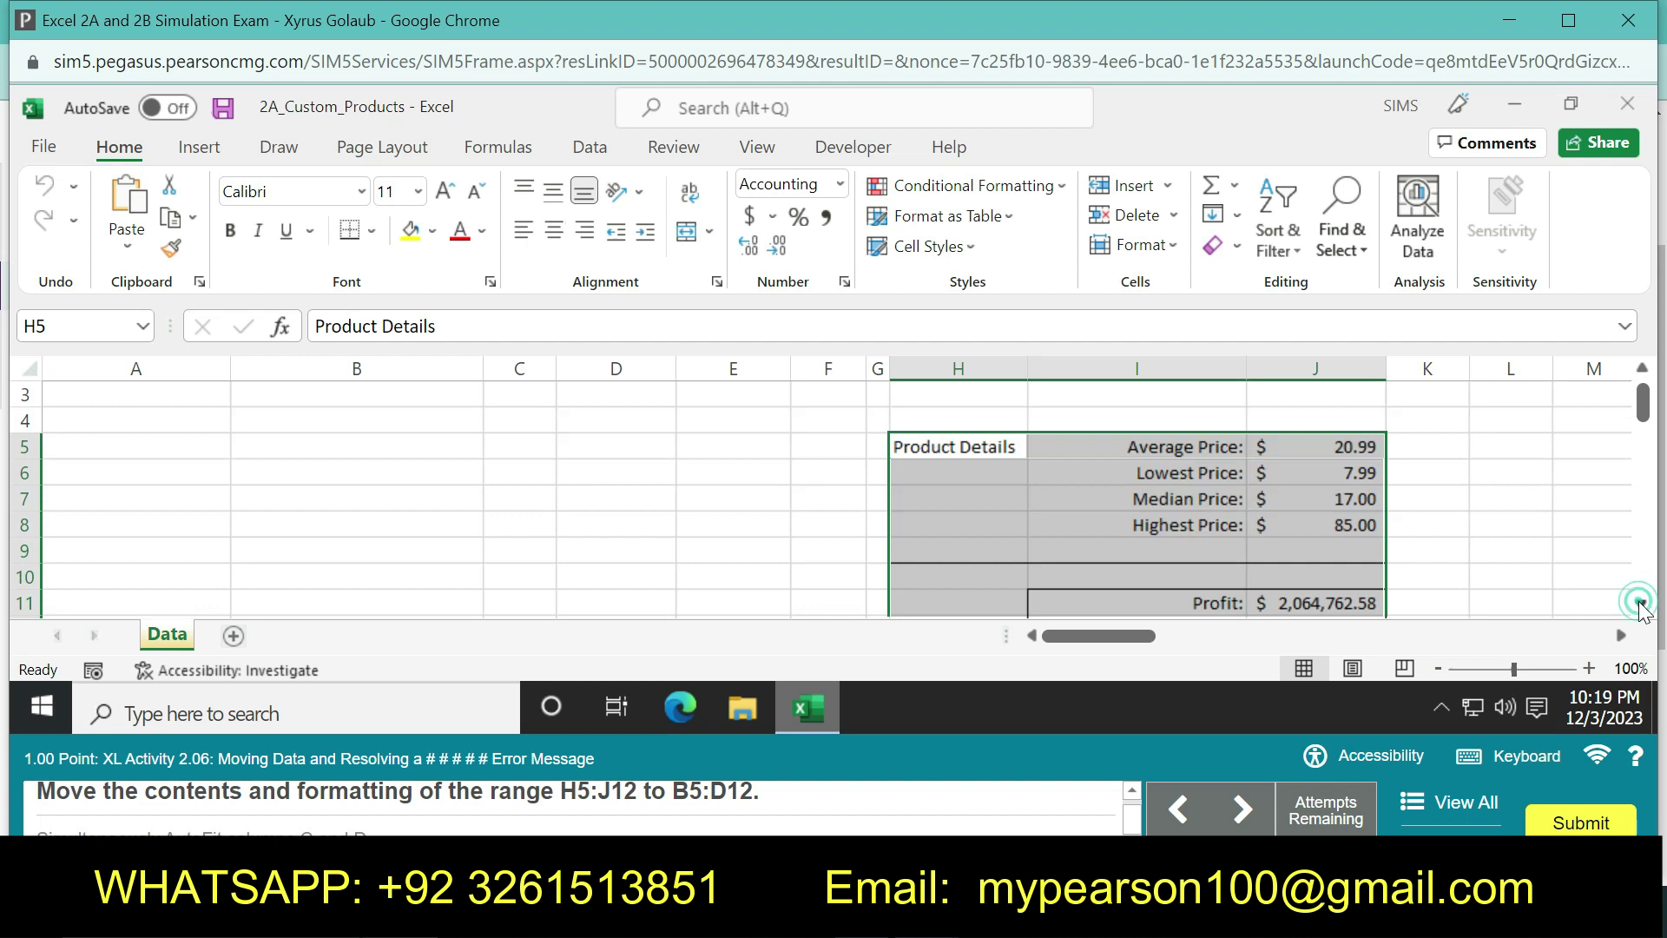
left_click(1641, 604)
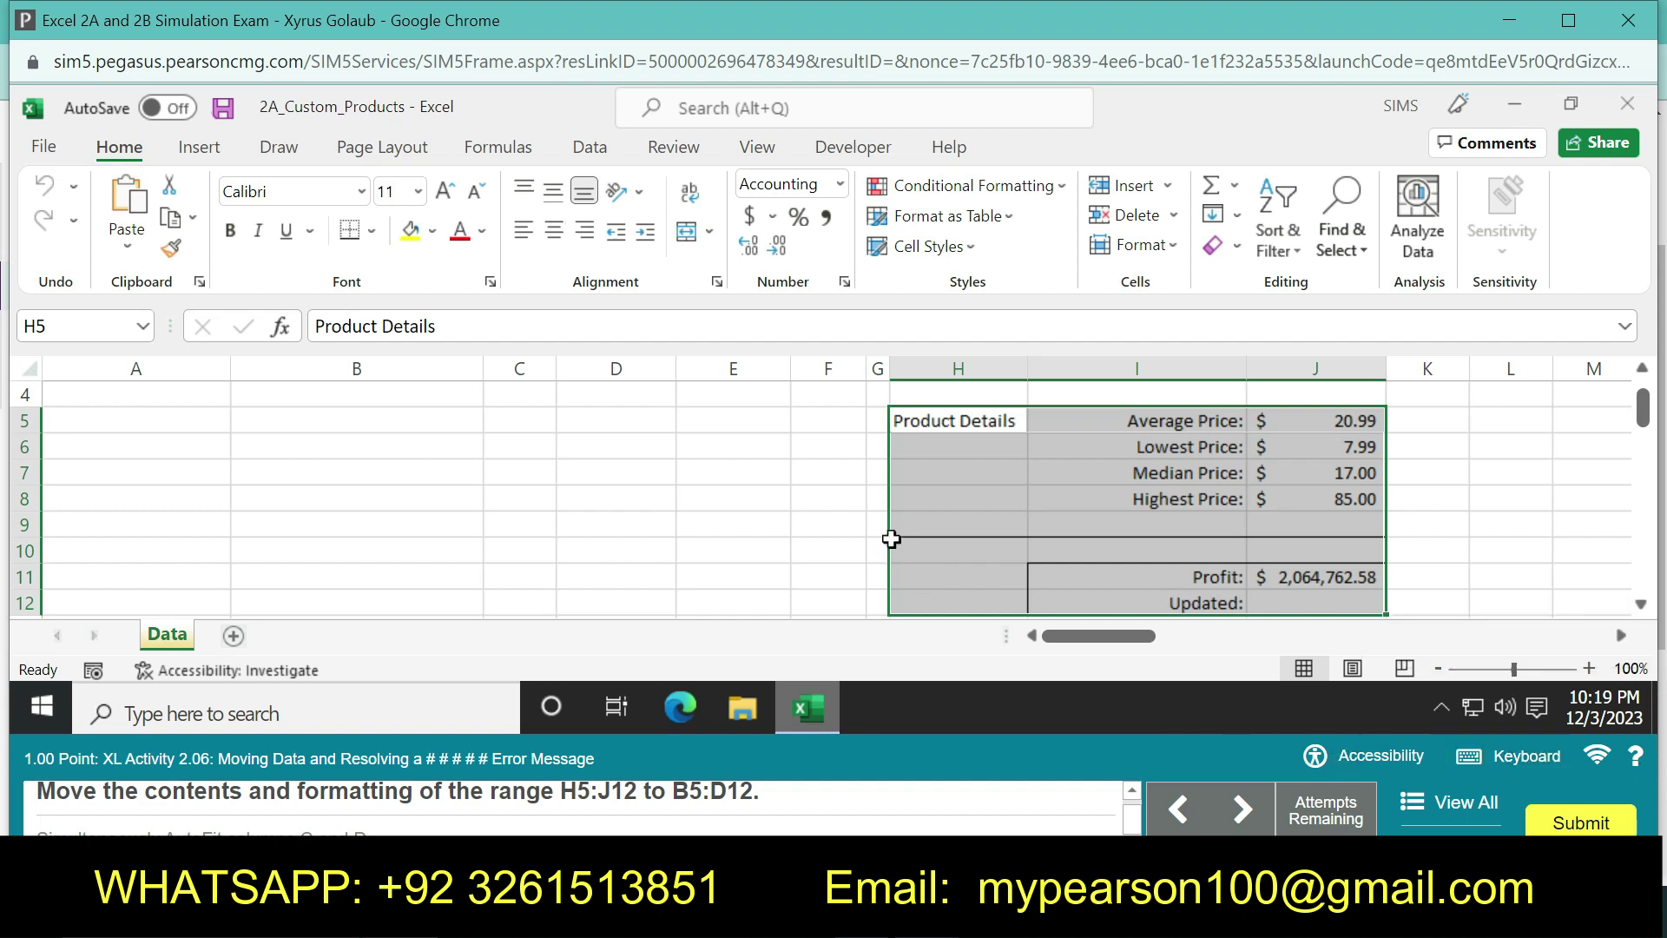
mouse_move(883, 528)
left_mouse_down()
mouse_move(415, 557)
mouse_move(413, 524)
left_mouse_up()
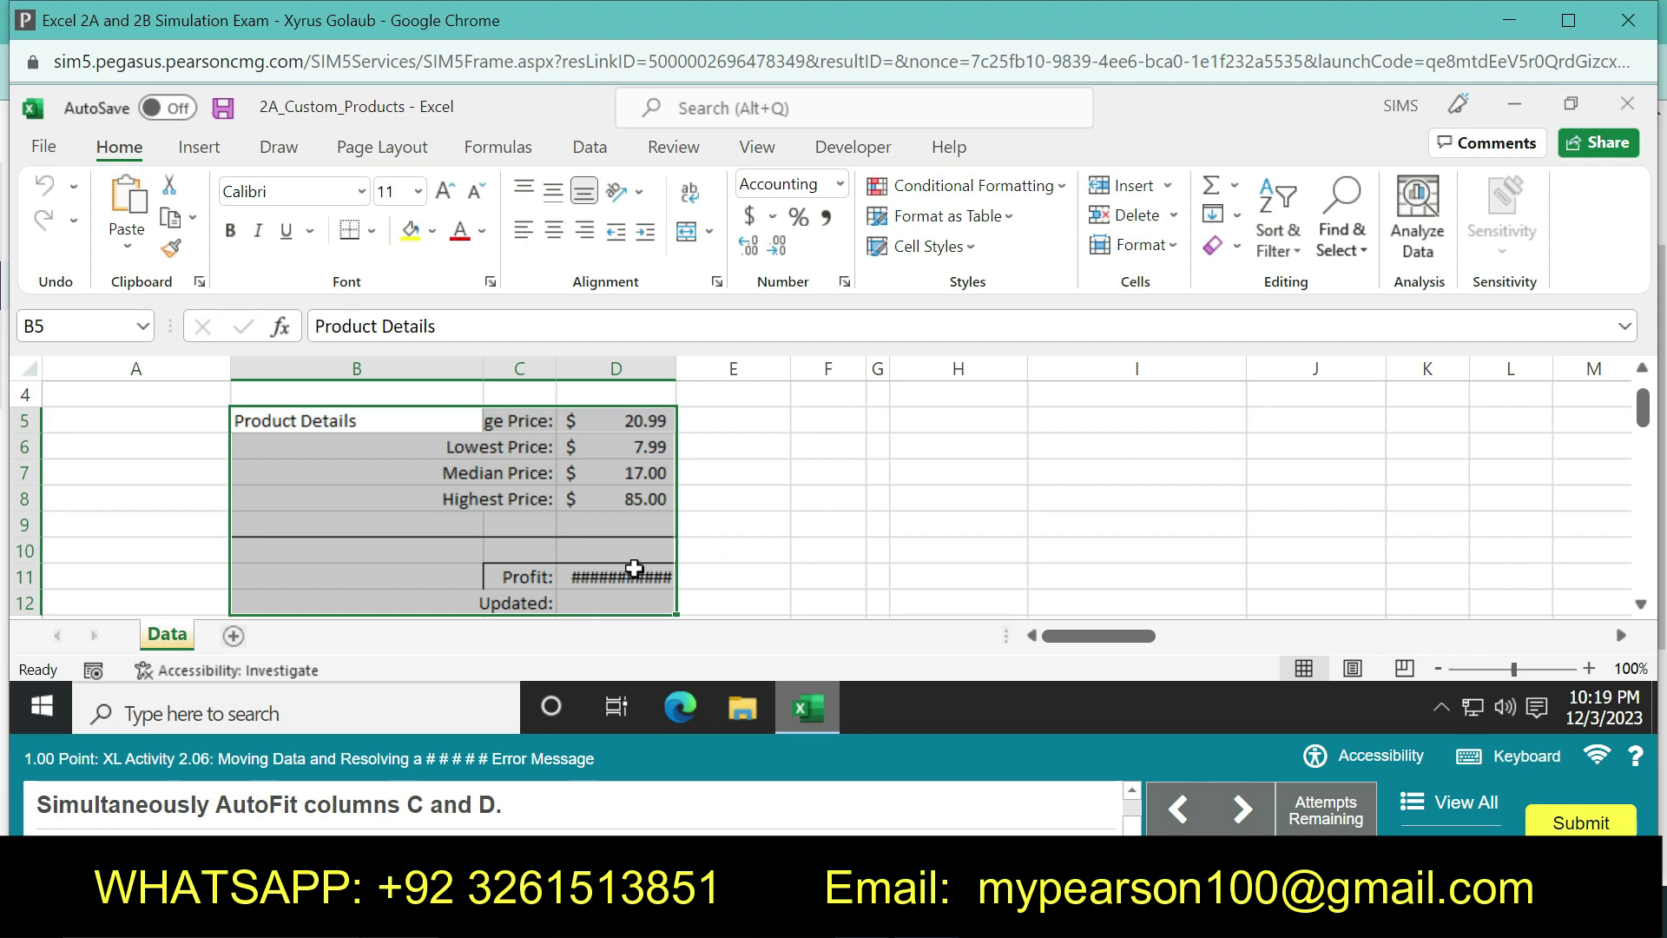
AutoFit columns C and D so the $2,064,762.58 Profit shows, then select B5:D9
left_click_drag(519, 369, 616, 369)
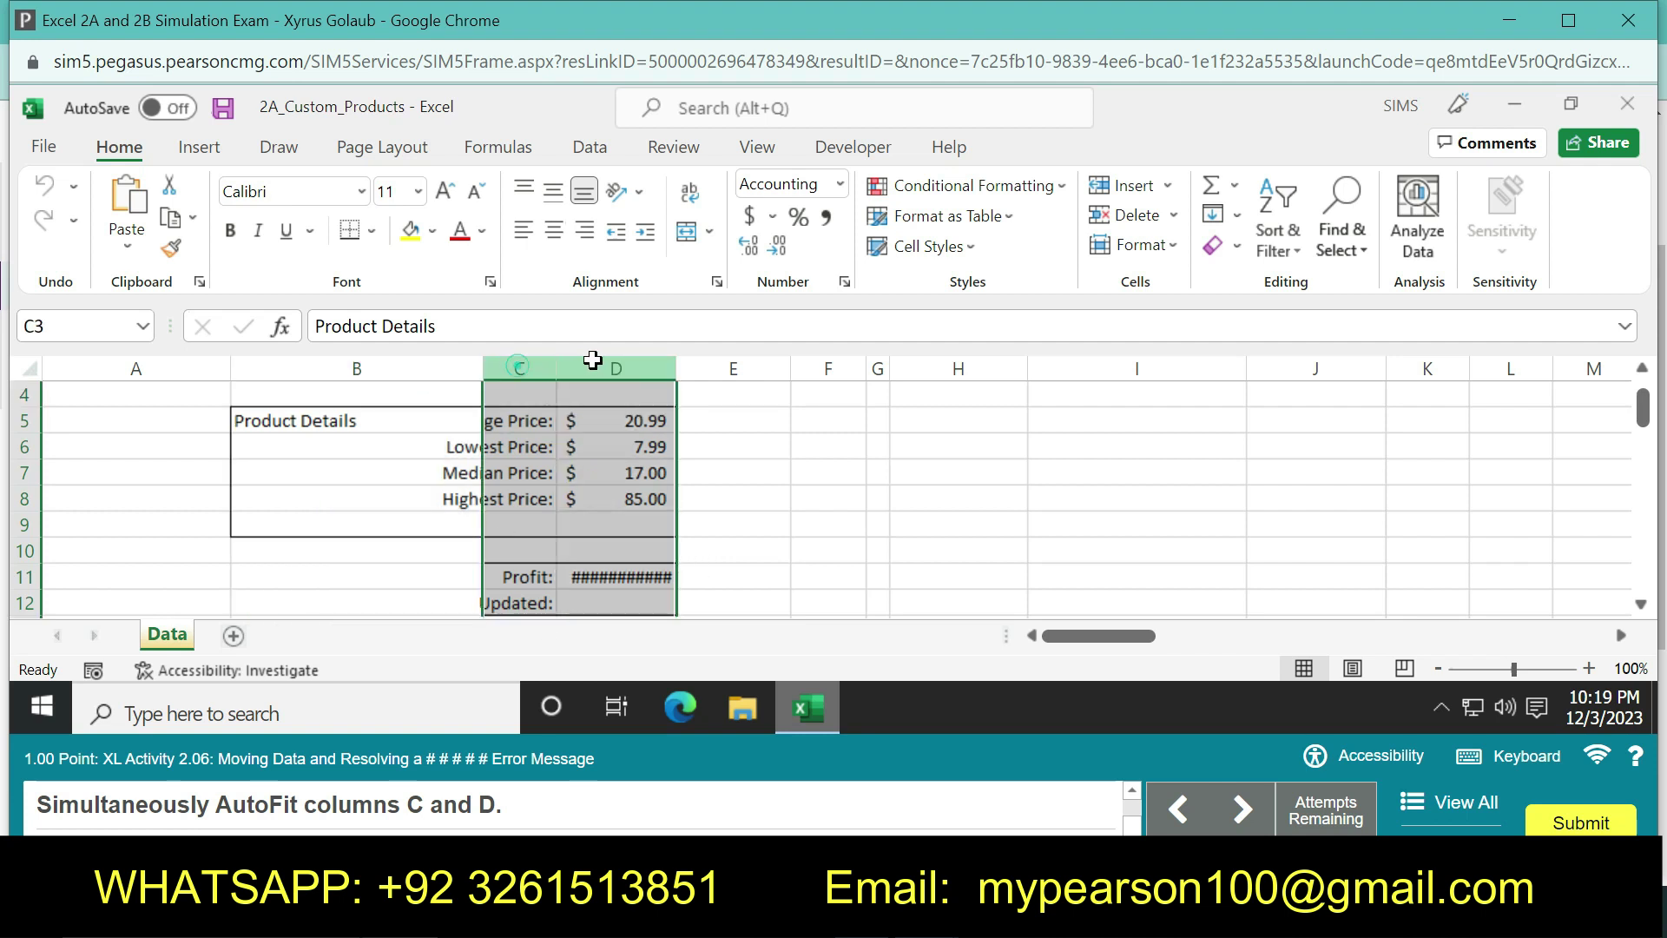
left_click(1168, 243)
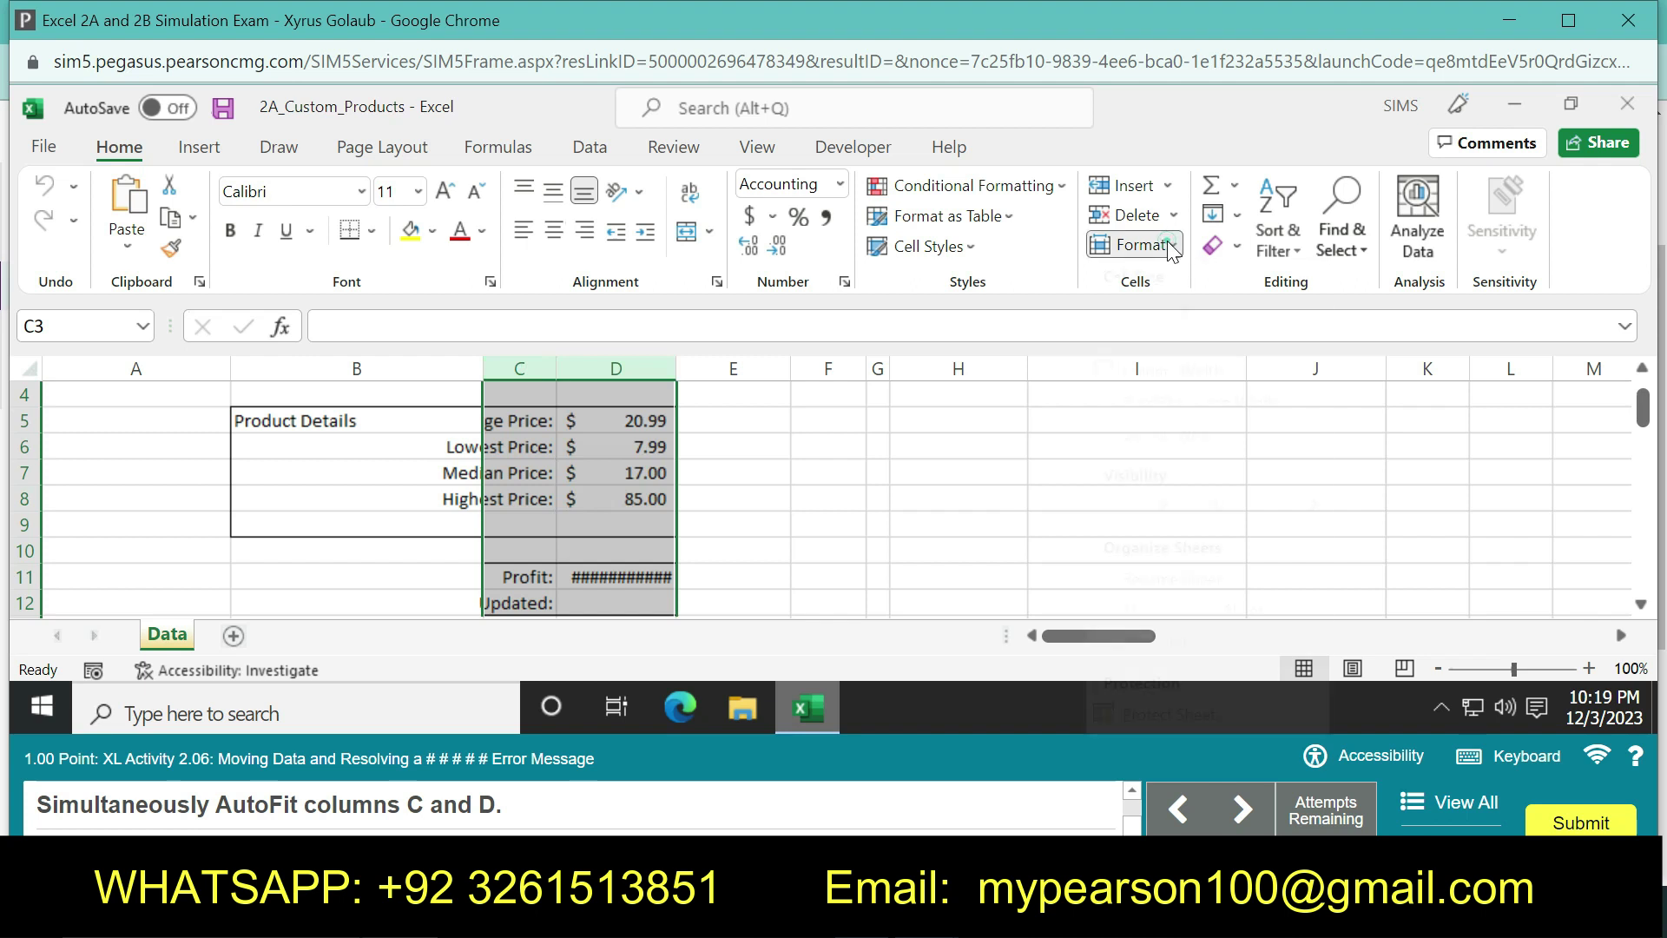
left_click(1174, 404)
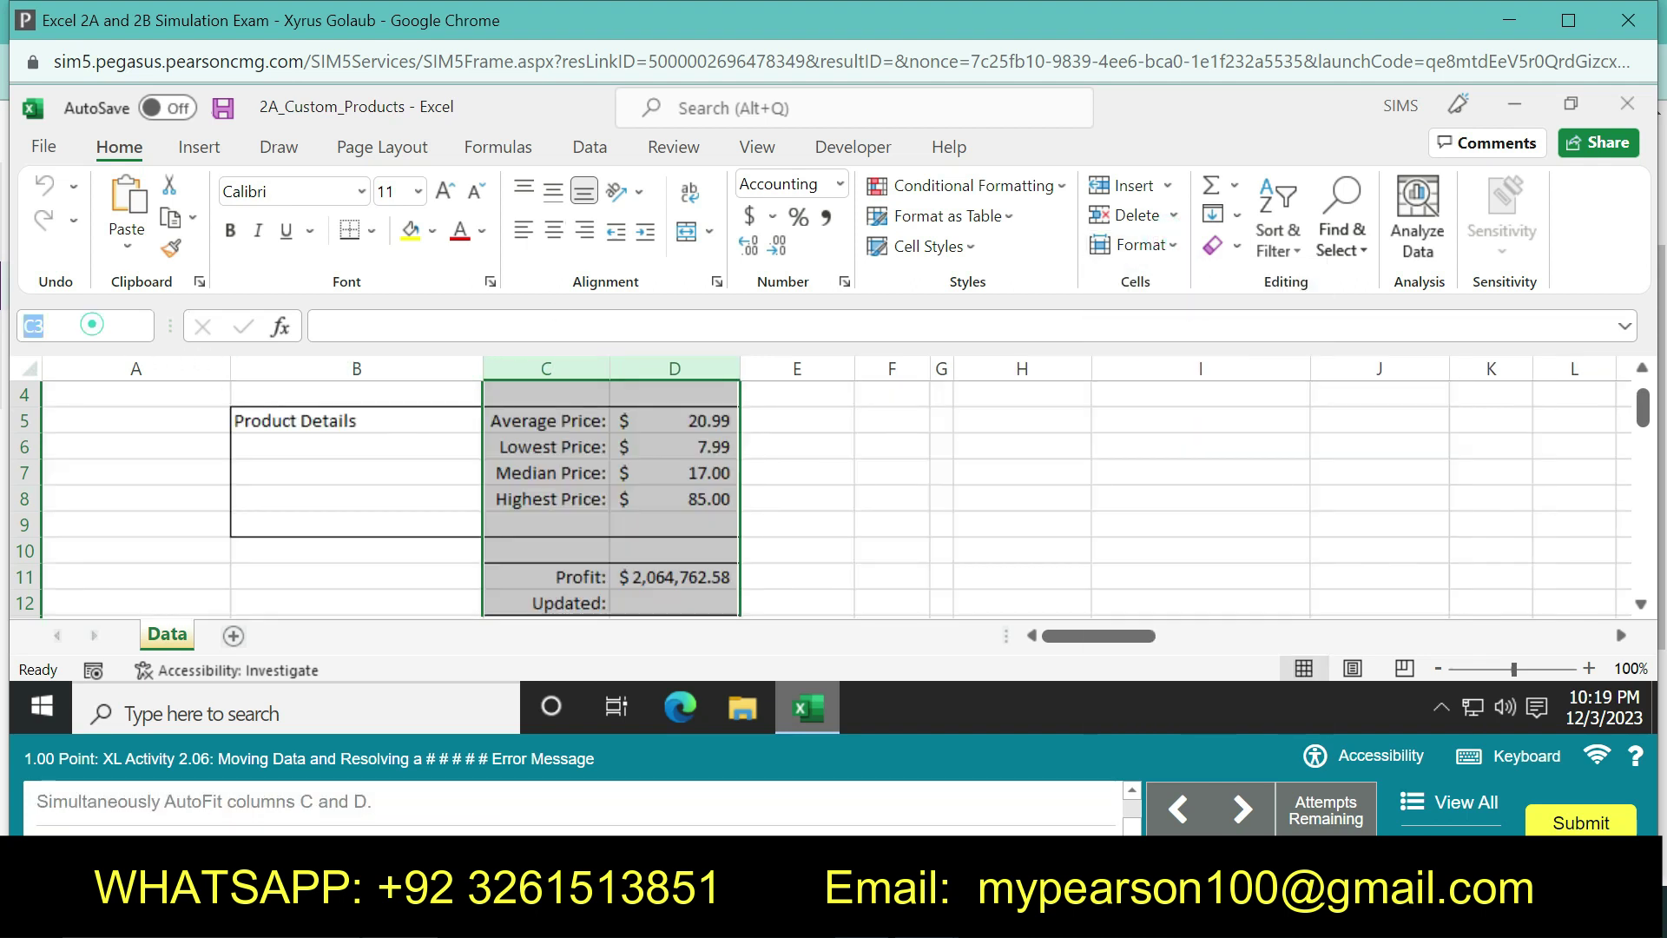
type("B5")
type(":D9")
key("Return")
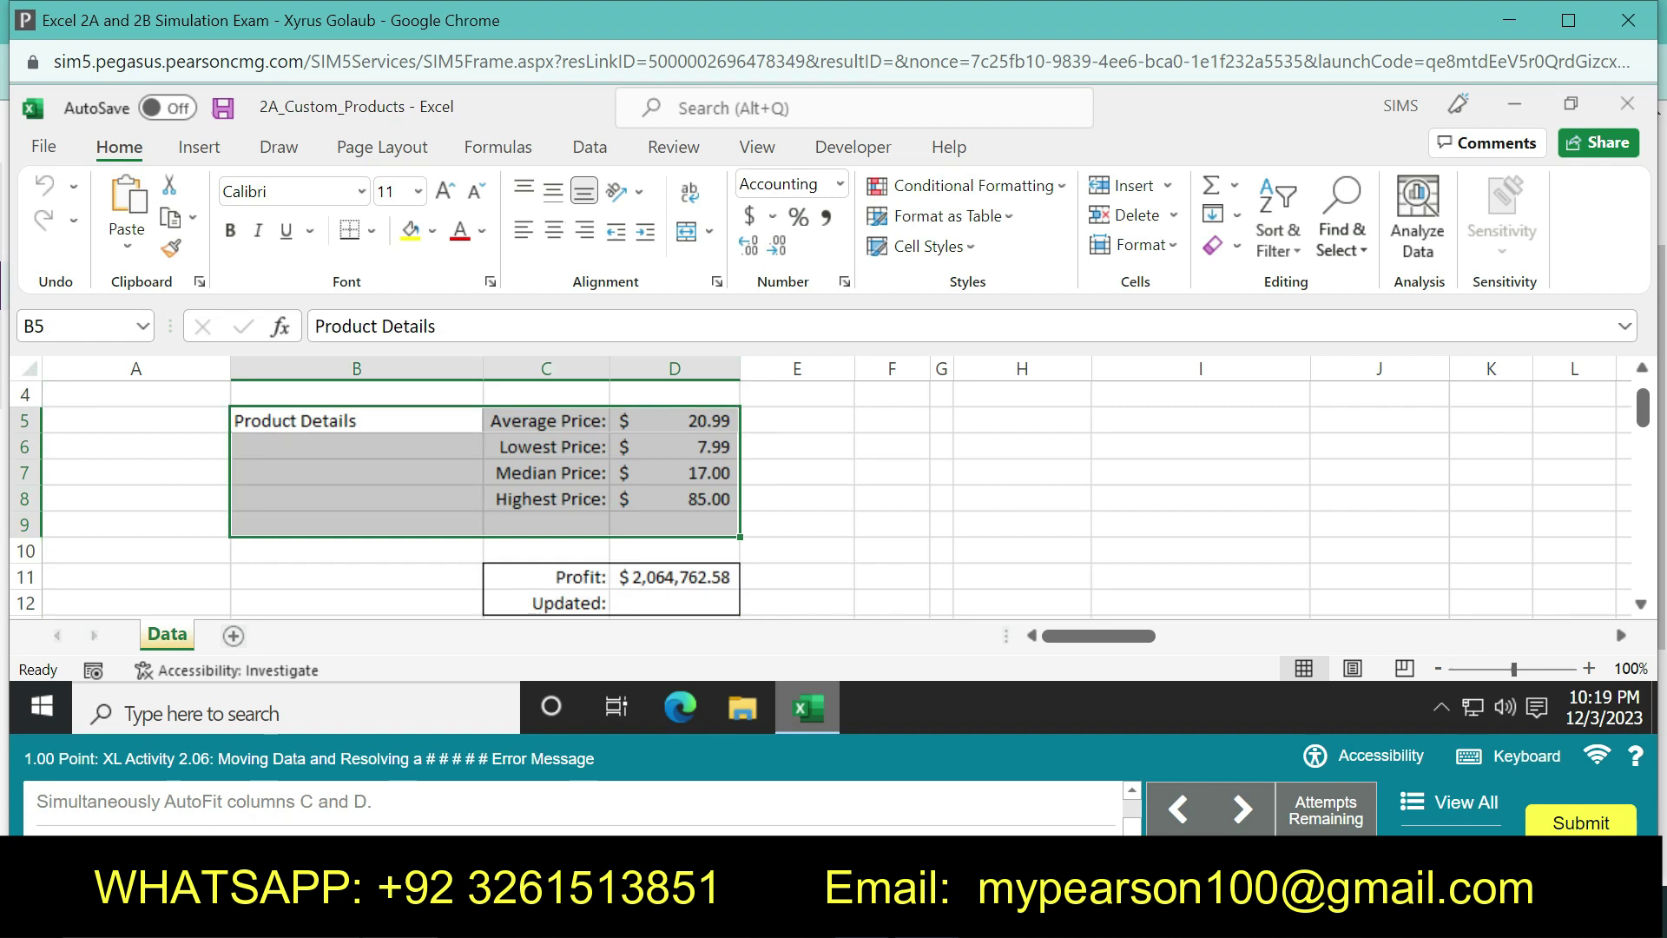
Apply a light peach themed accent cell style to B5:D9
left_click(974, 246)
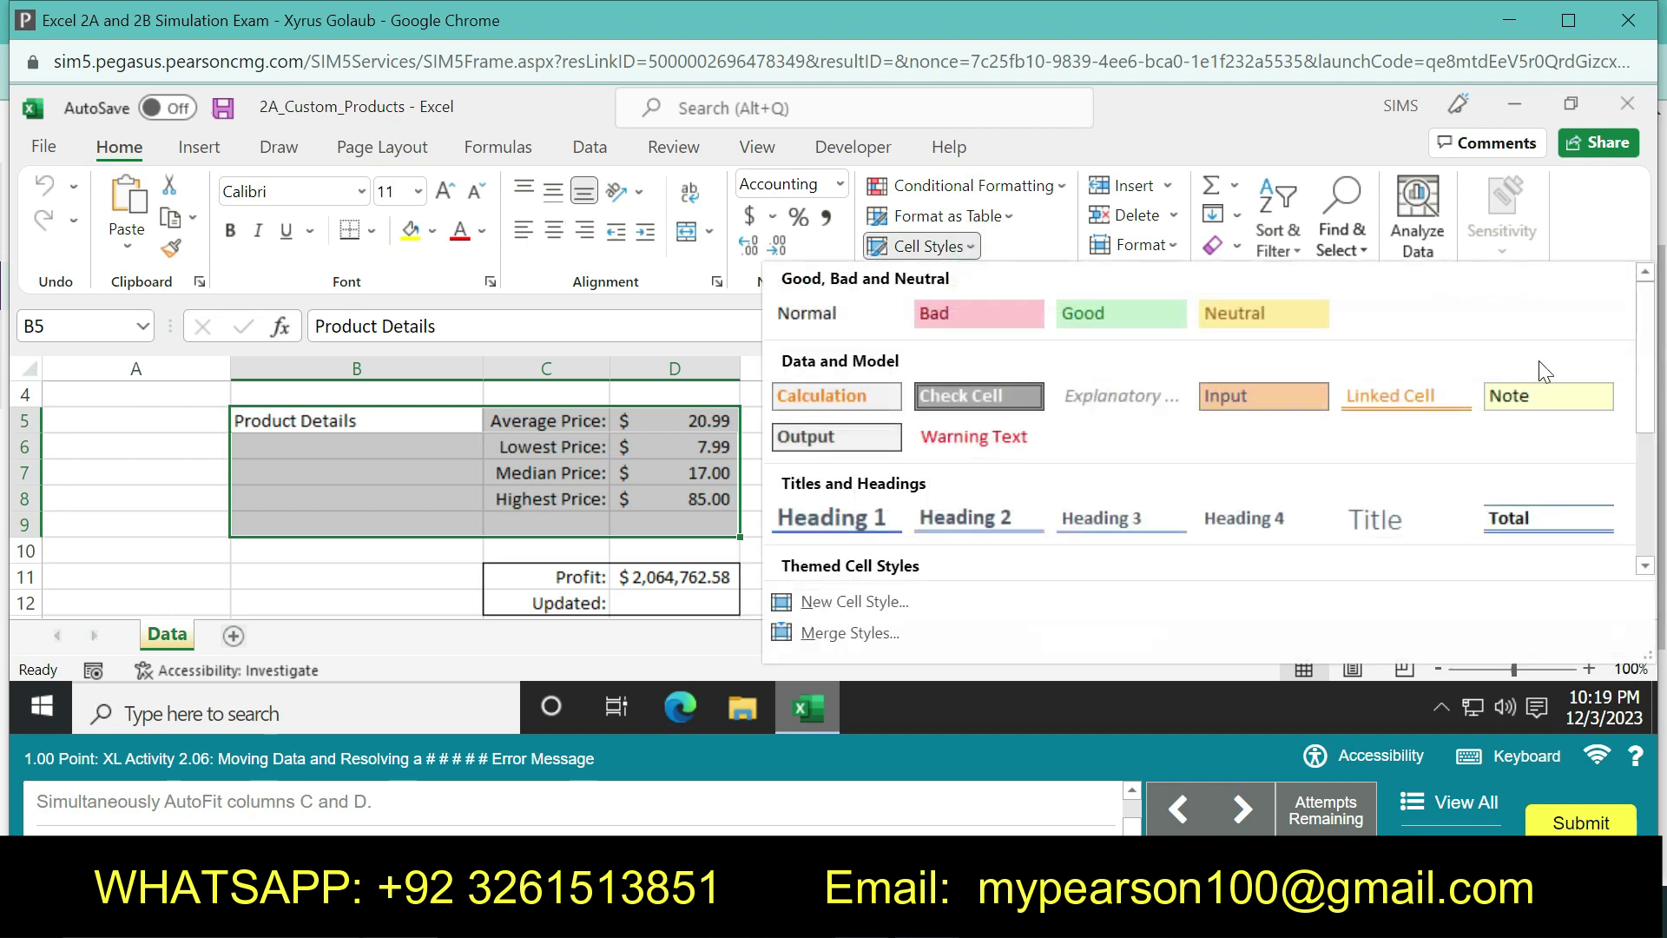
left_click_drag(1643, 399, 1640, 504)
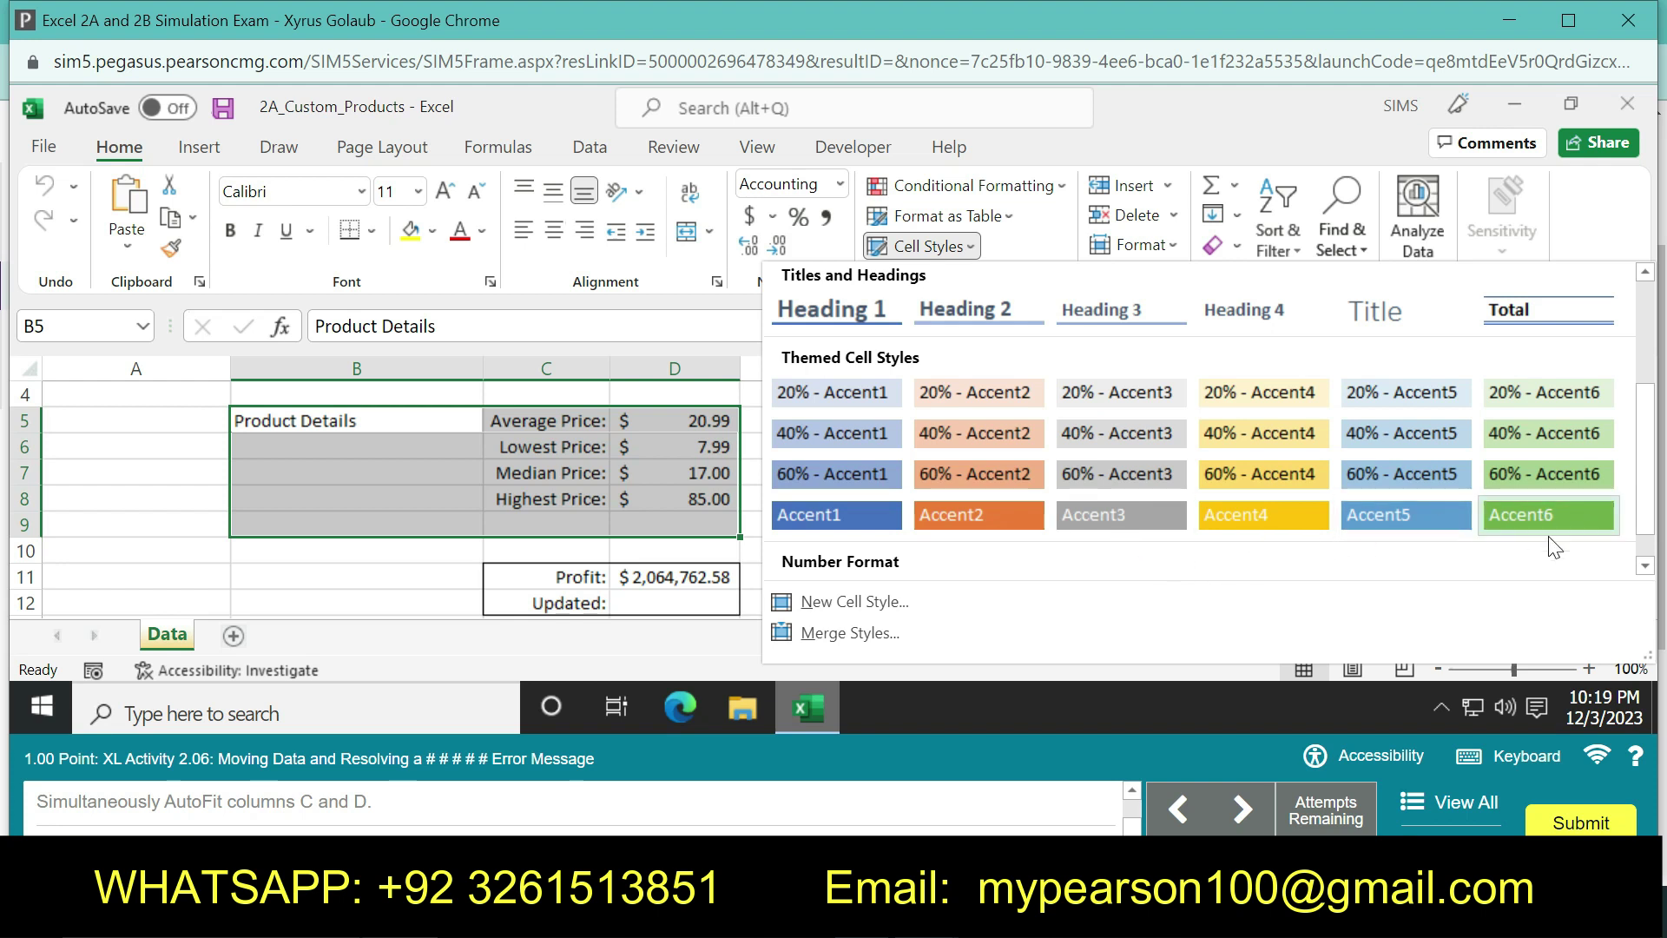
mouse_move(1643, 513)
left_mouse_down()
mouse_move(1650, 545)
mouse_move(1643, 399)
mouse_move(1643, 486)
left_mouse_up()
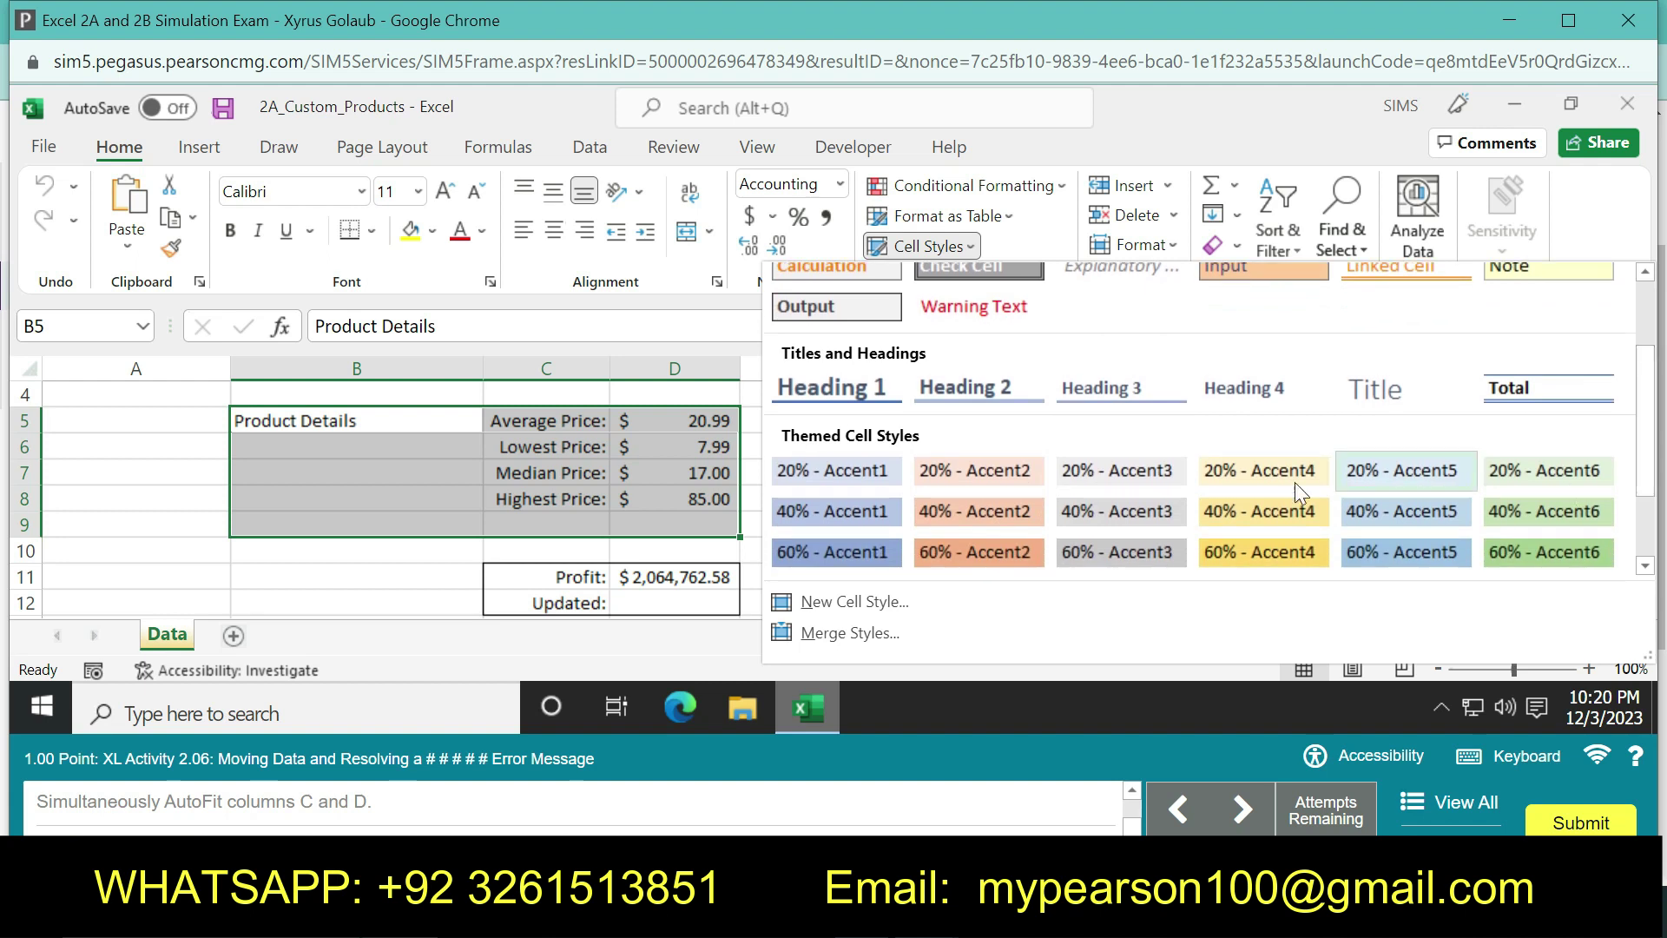
left_click(1025, 468)
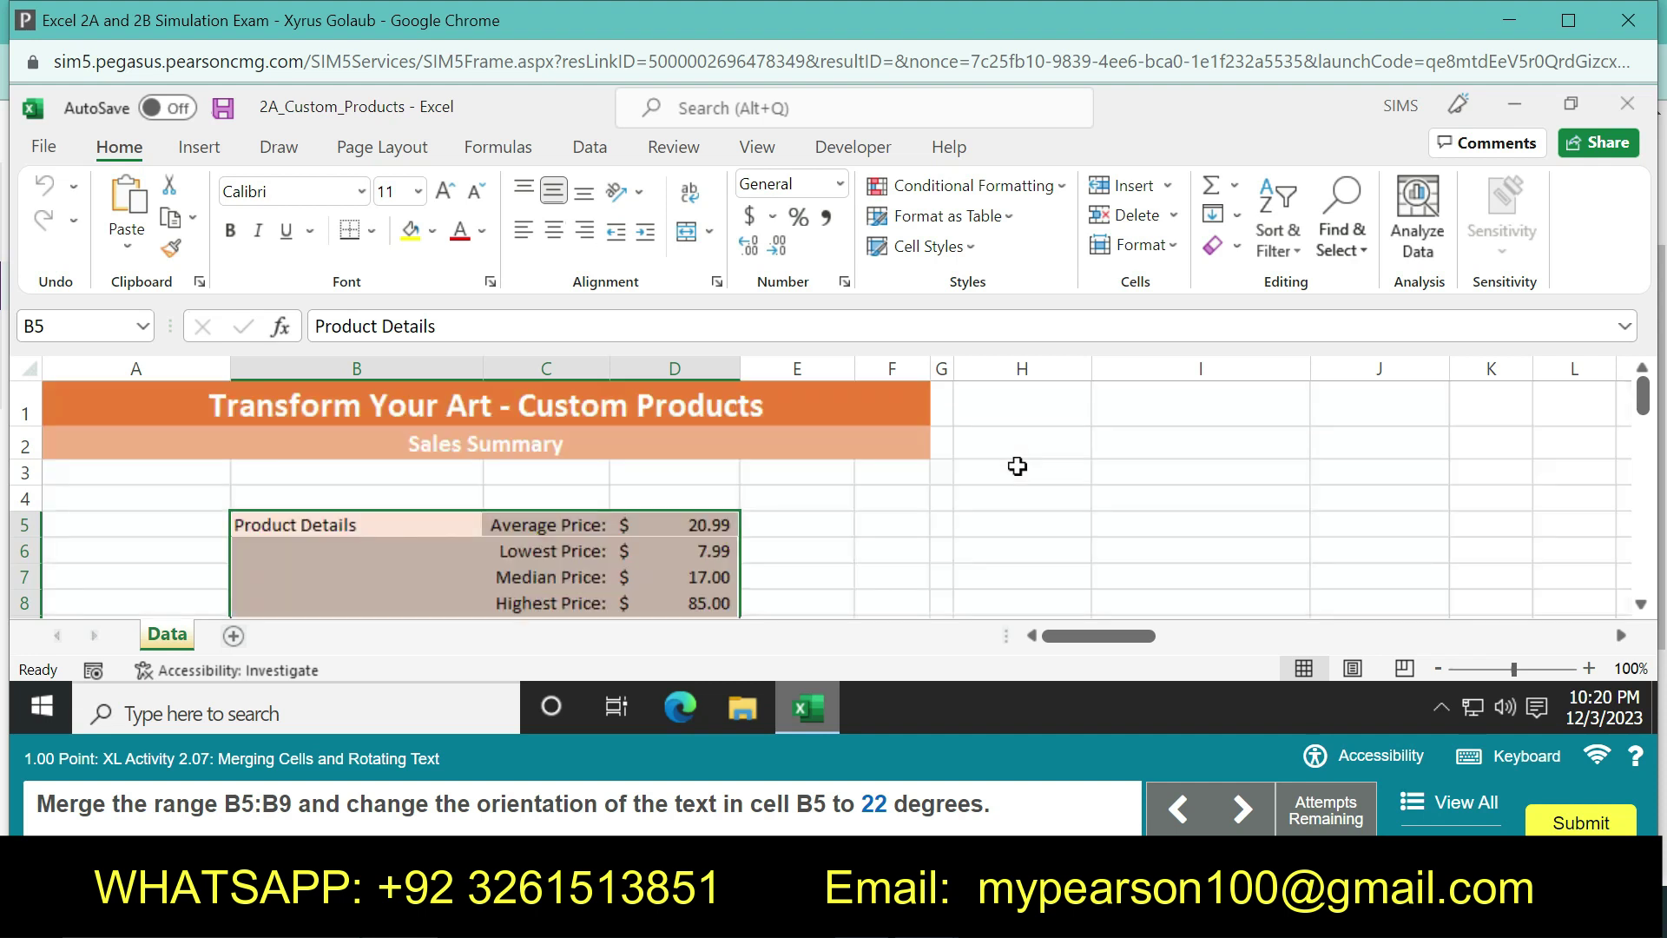
Select B5:B9 and use Merge & Center around the Product Details label
left_click(87, 326)
key("BackSpace")
type("B5:B")
type("9")
key("Return")
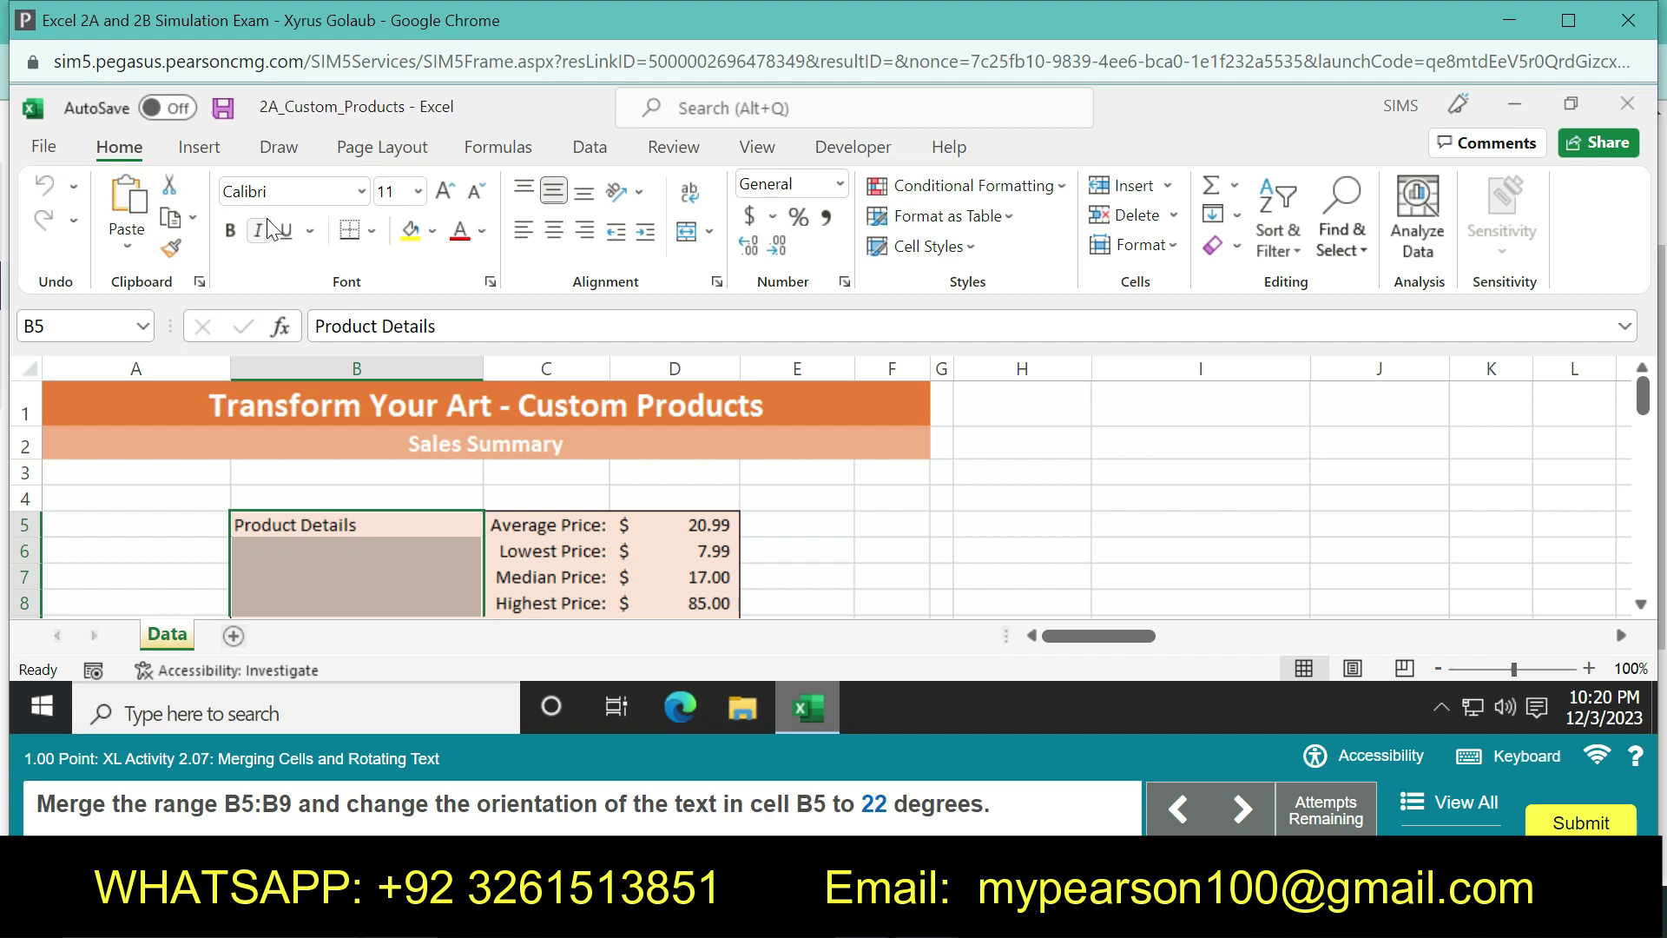
left_click(476, 192)
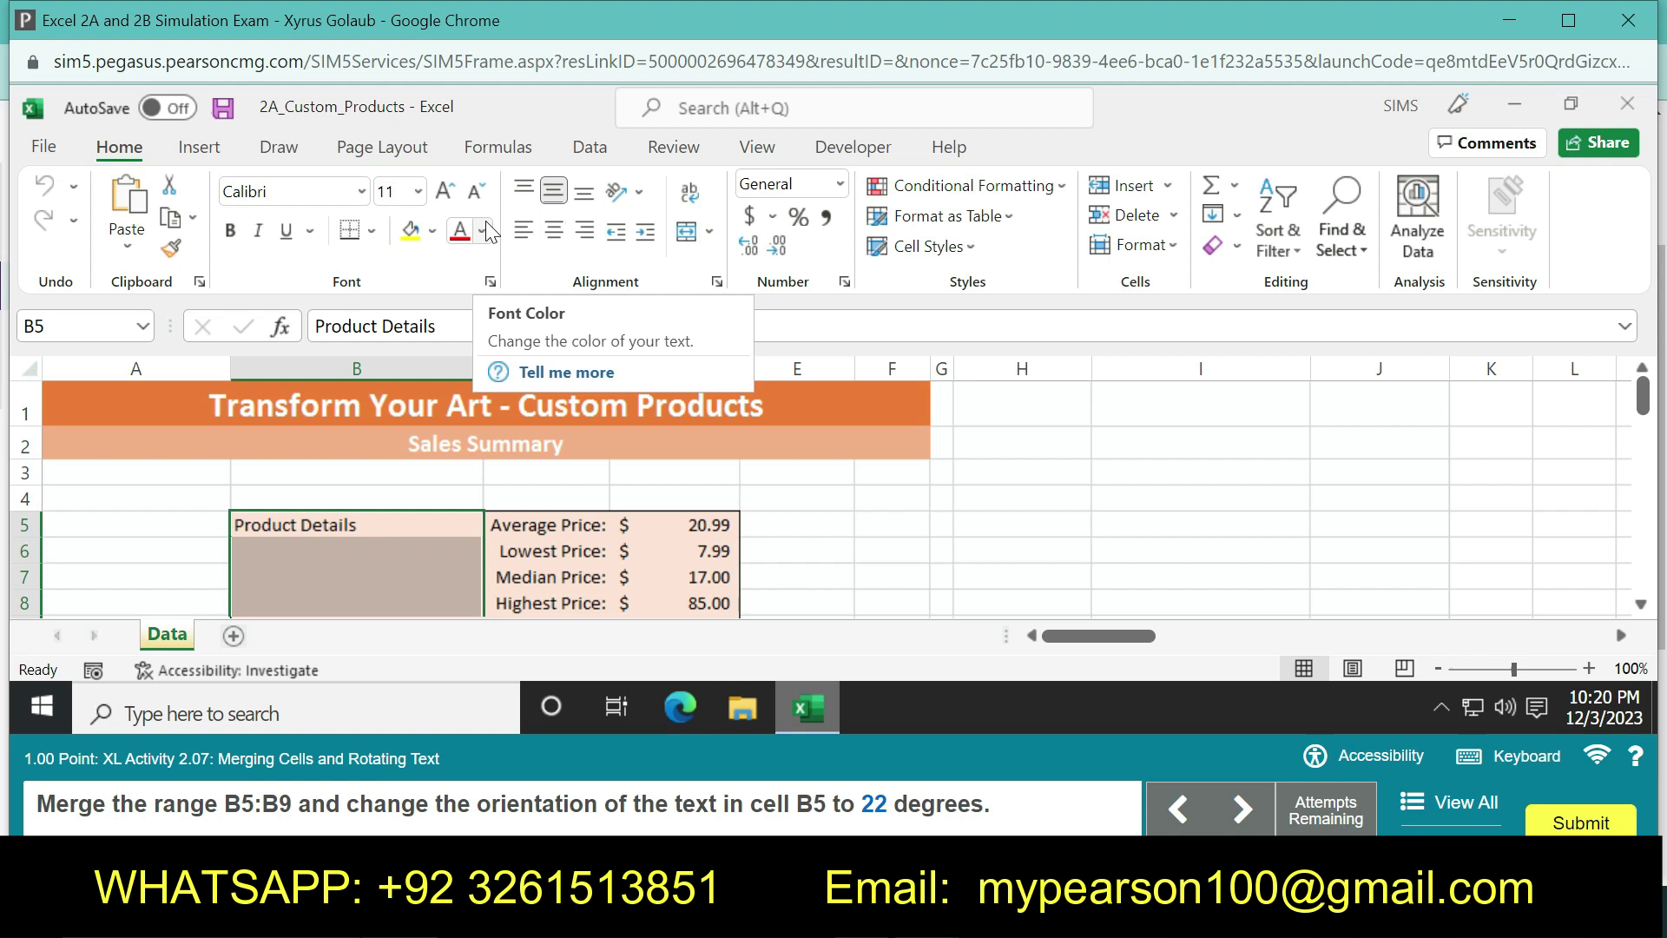
left_click(708, 233)
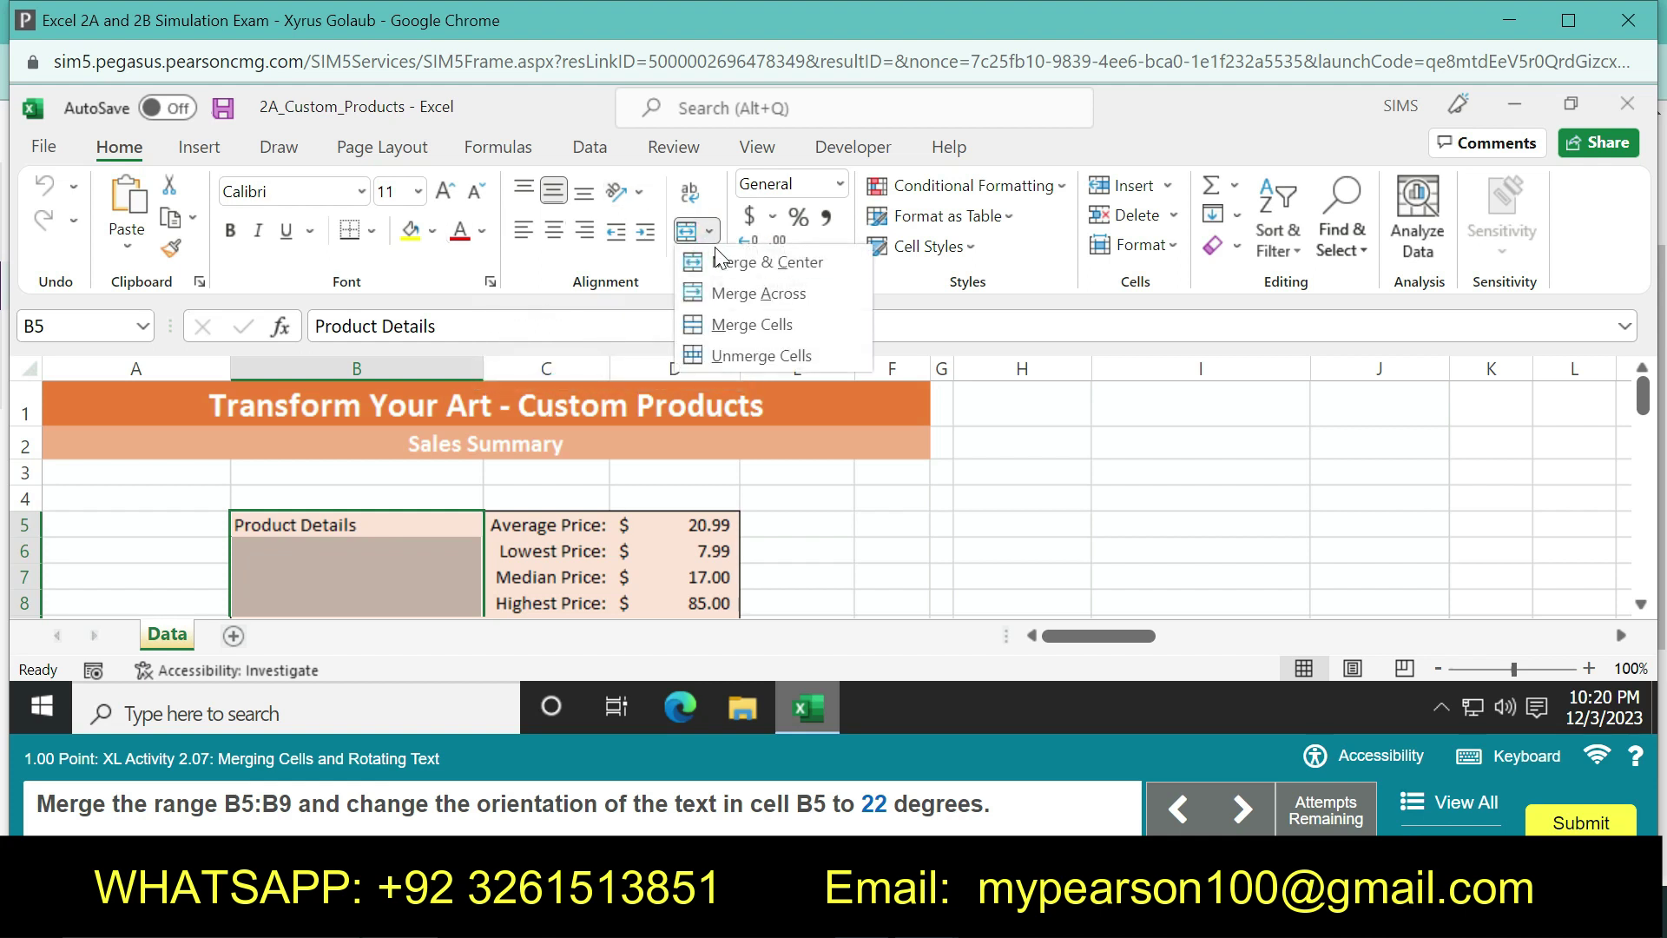
left_click(734, 261)
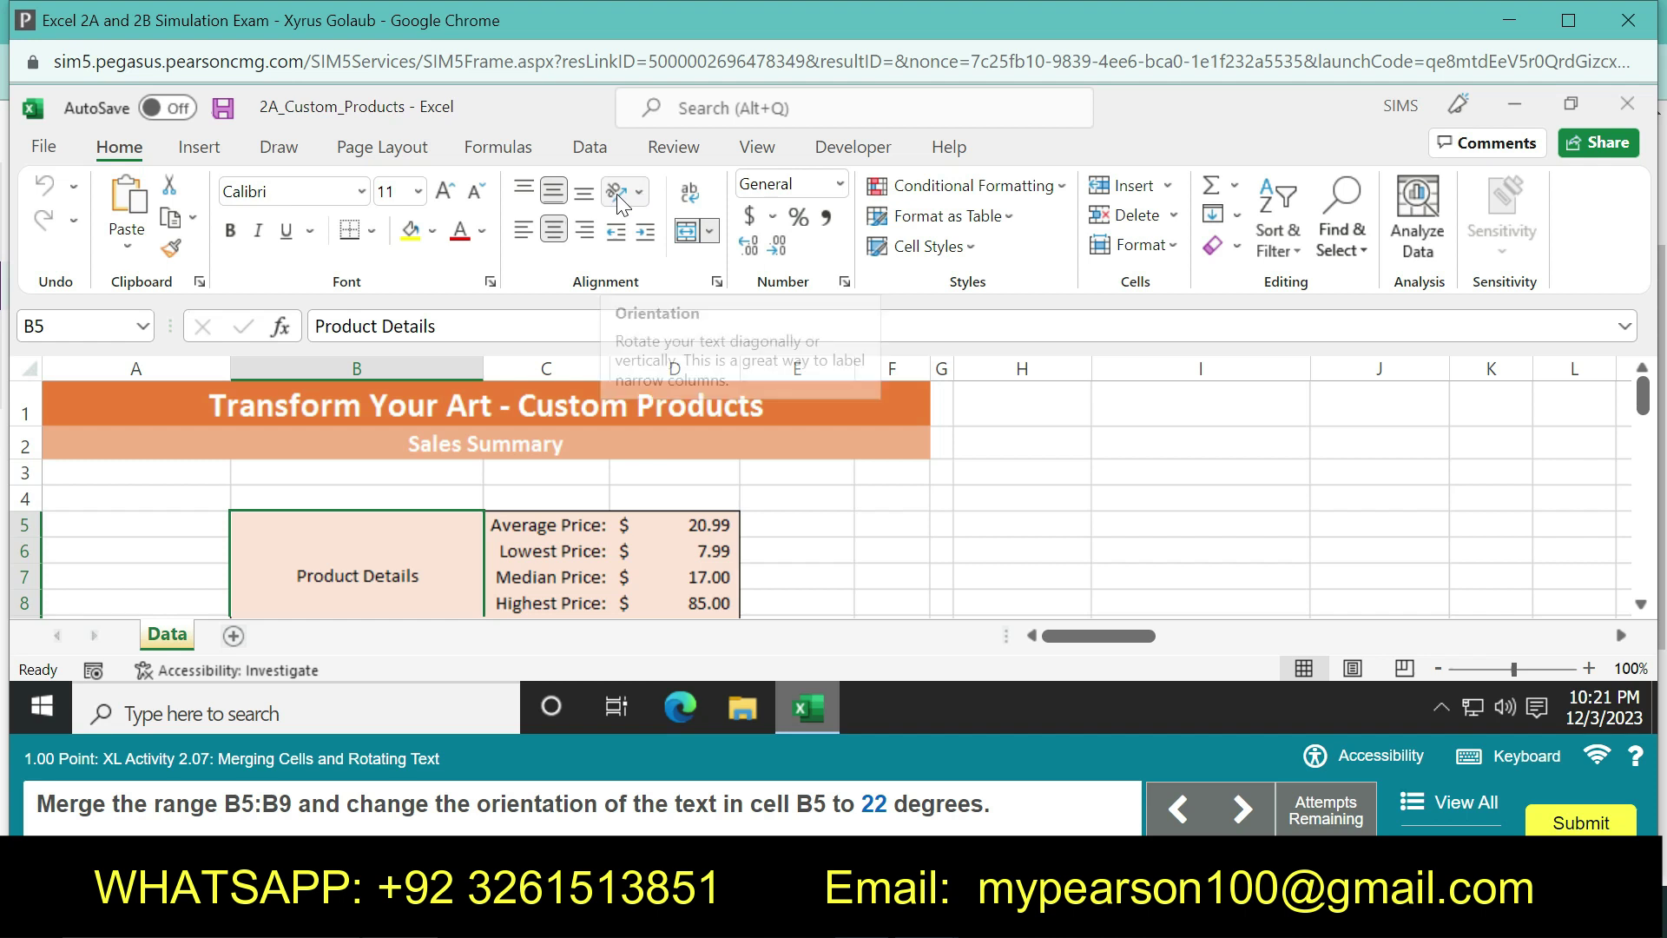
Set the merged Product Details label in B5 to an upward angled orientation
left_click(641, 194)
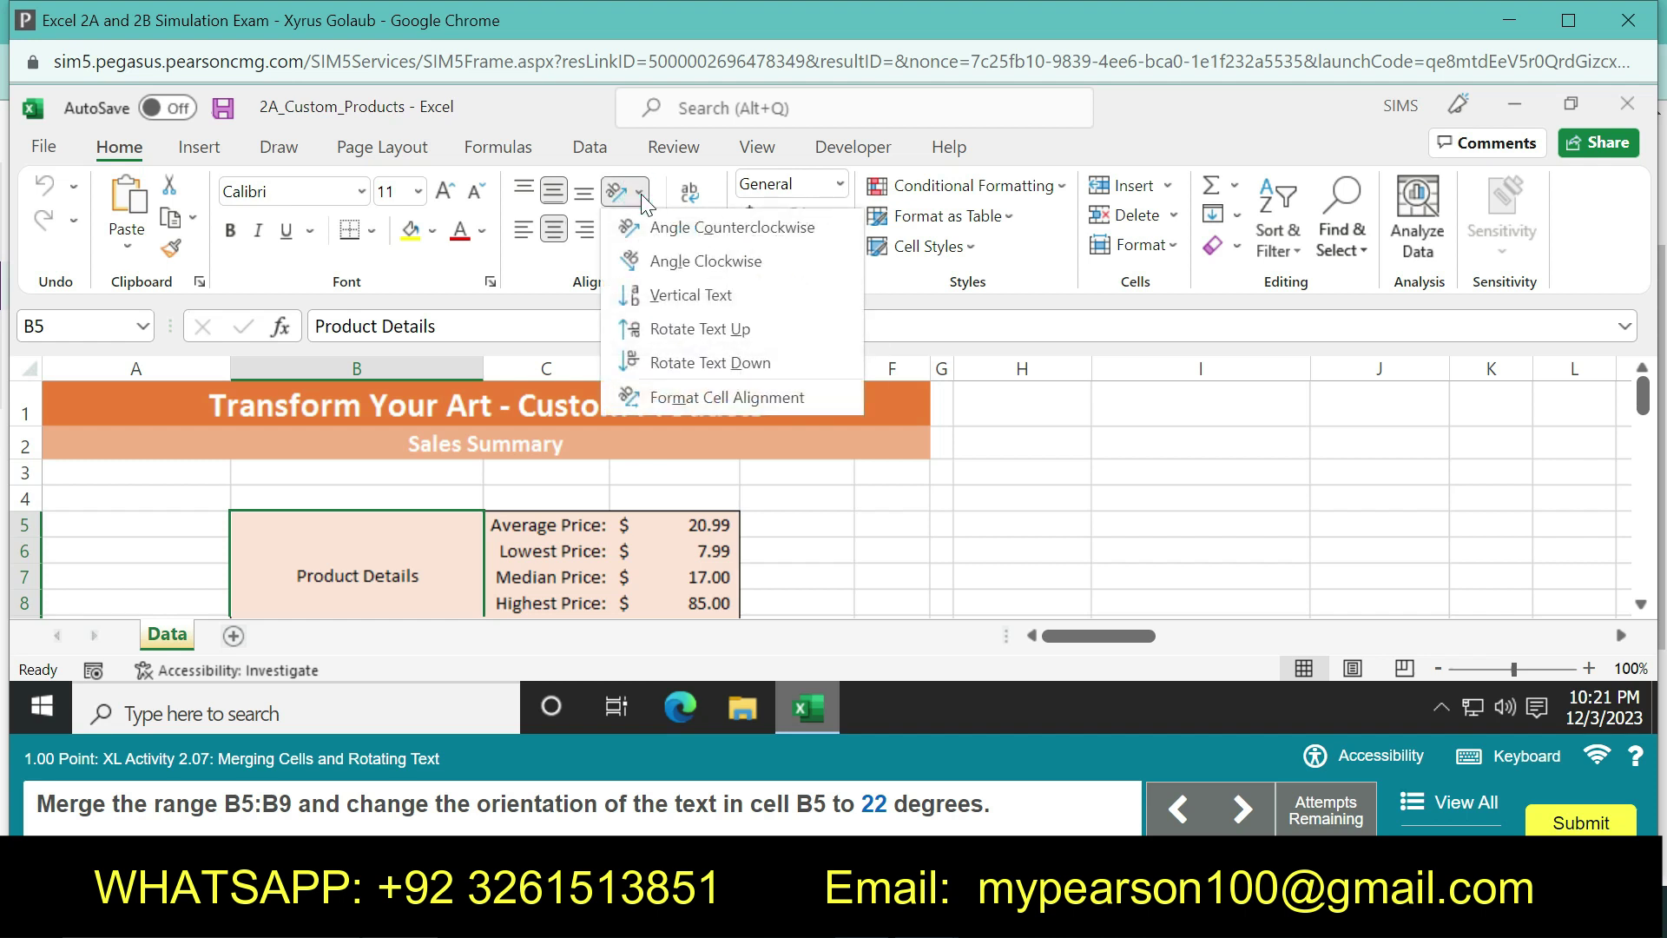
left_click(707, 401)
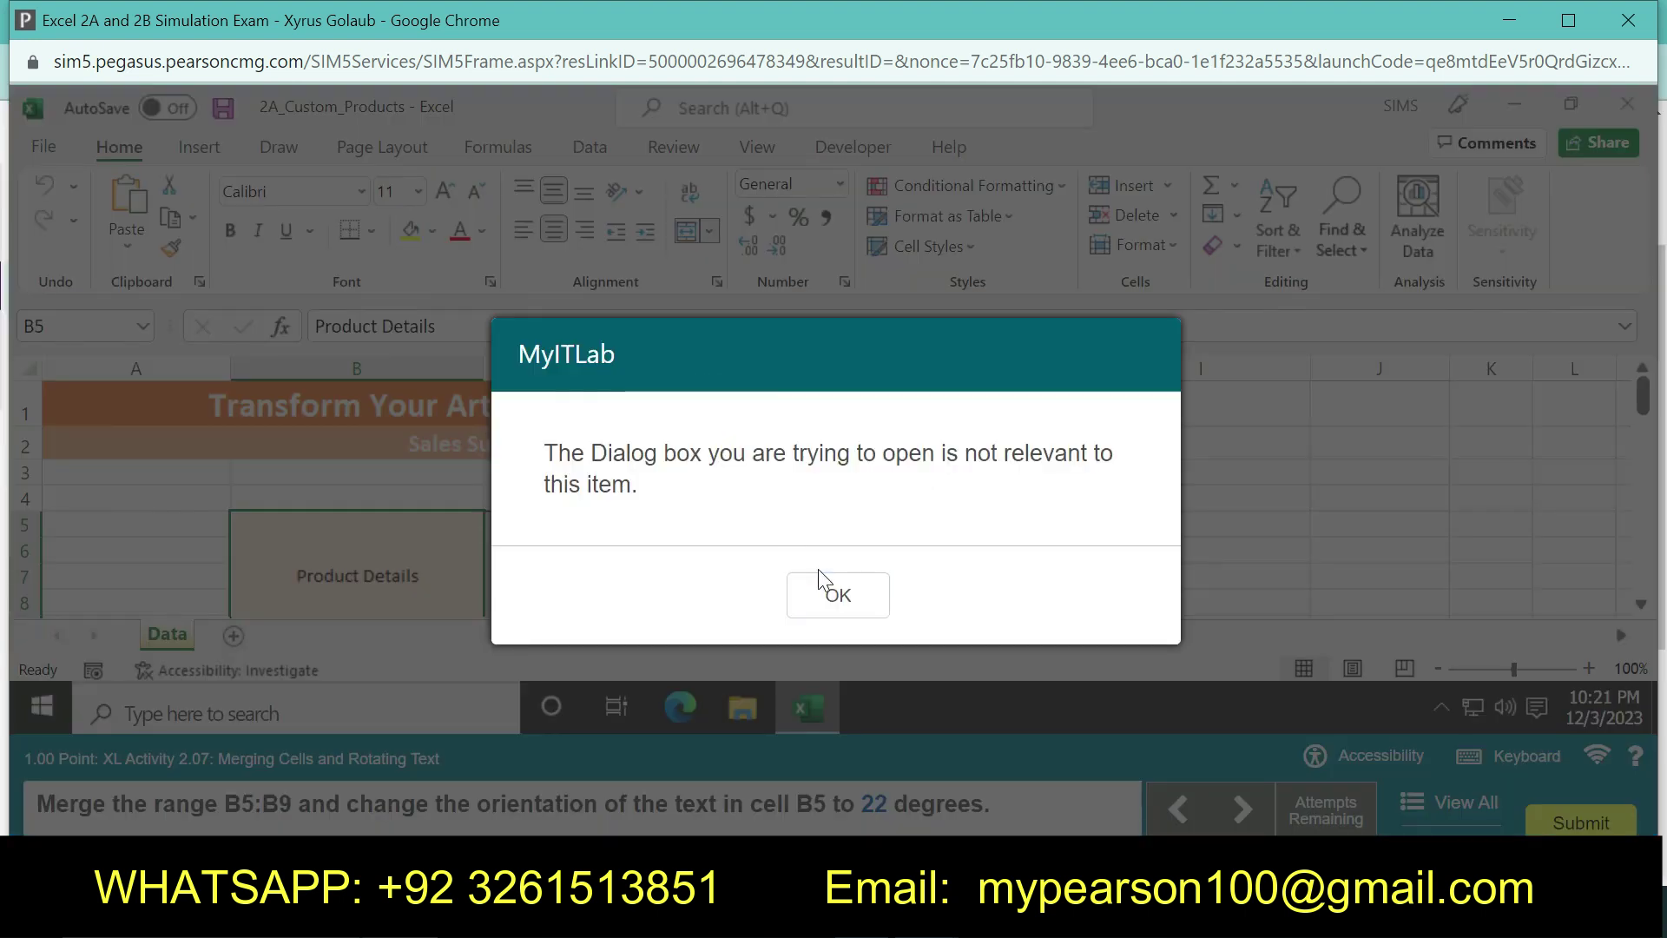
left_click(831, 597)
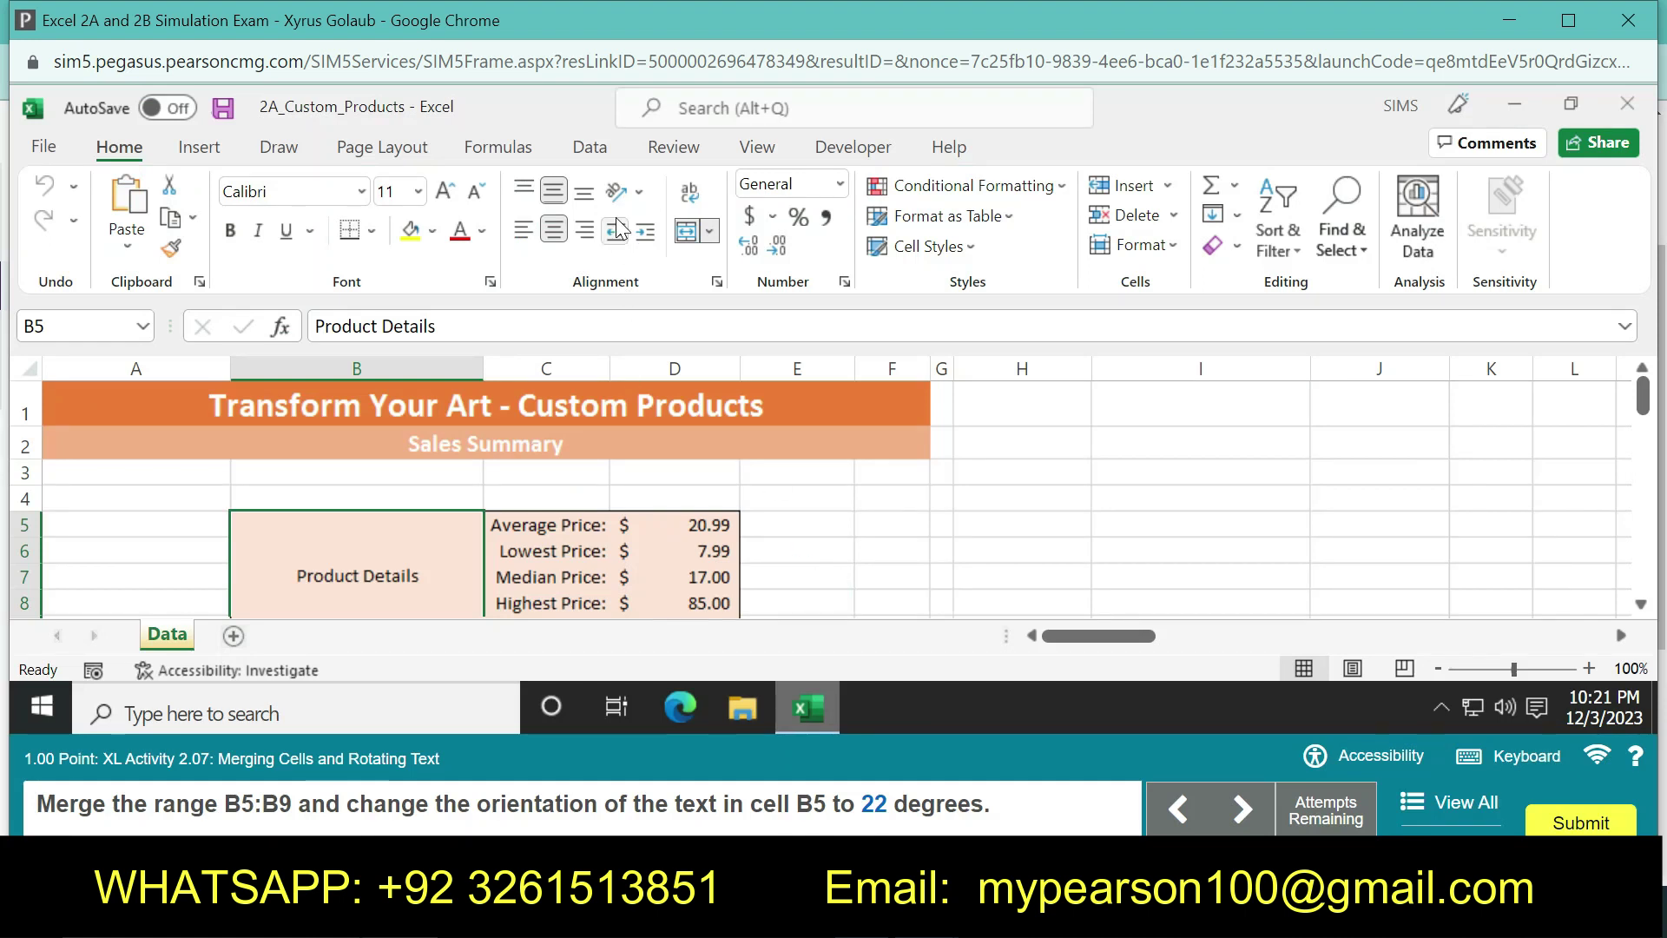
left_click(641, 192)
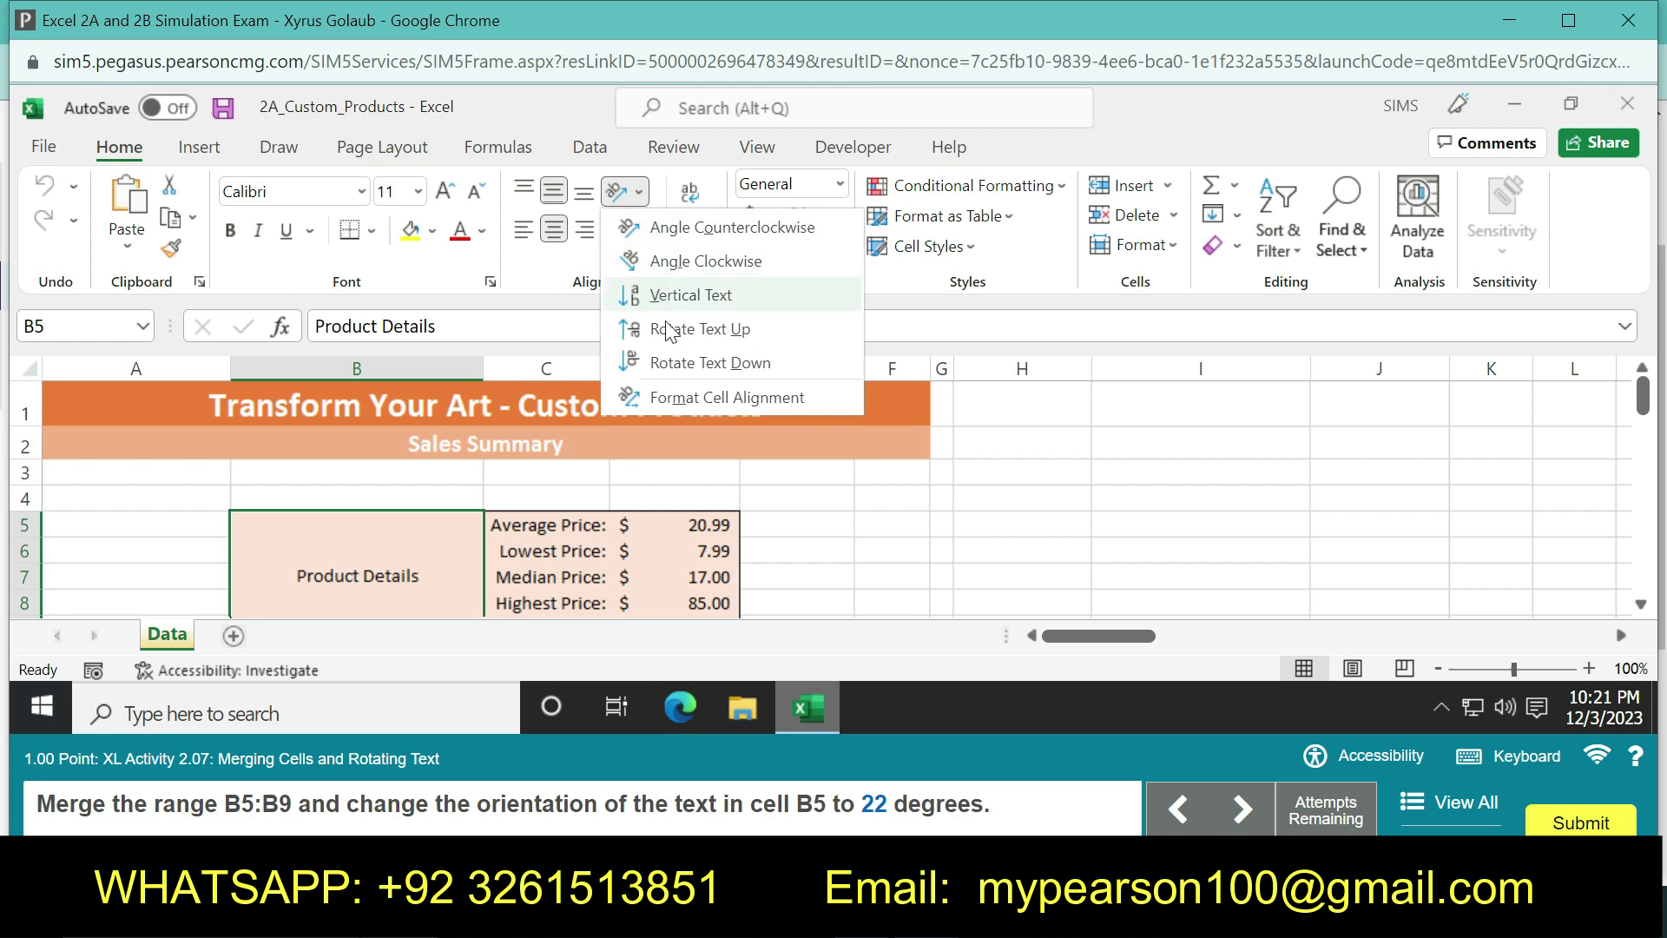
left_click(702, 365)
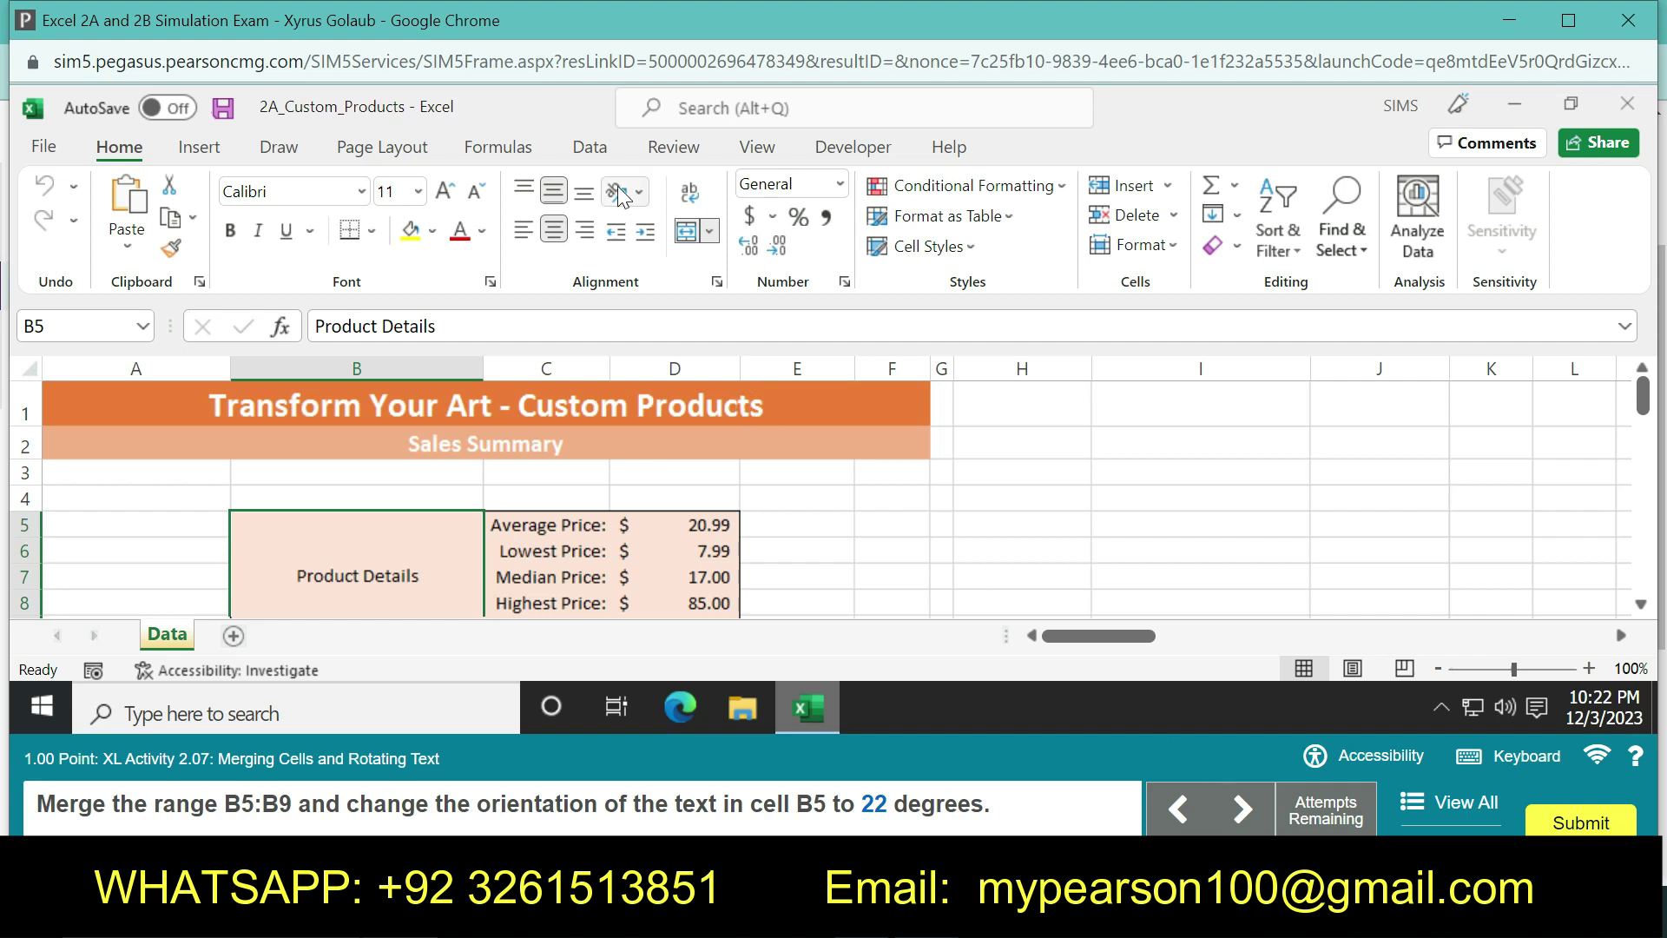
left_click(645, 195)
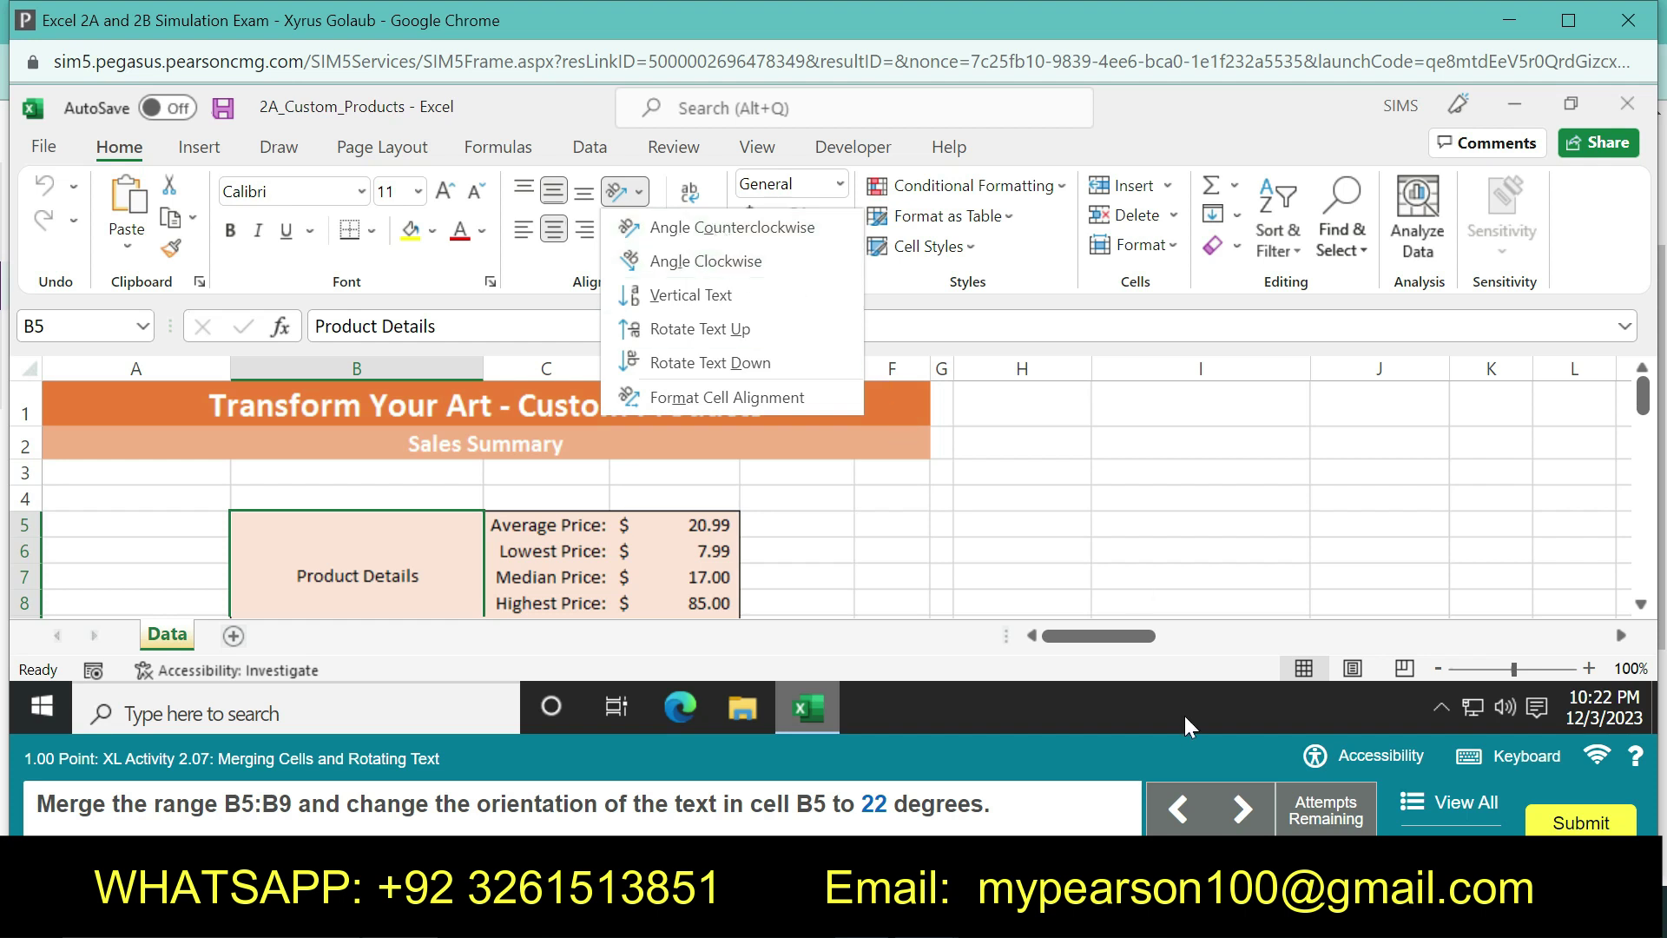
left_click(1236, 803)
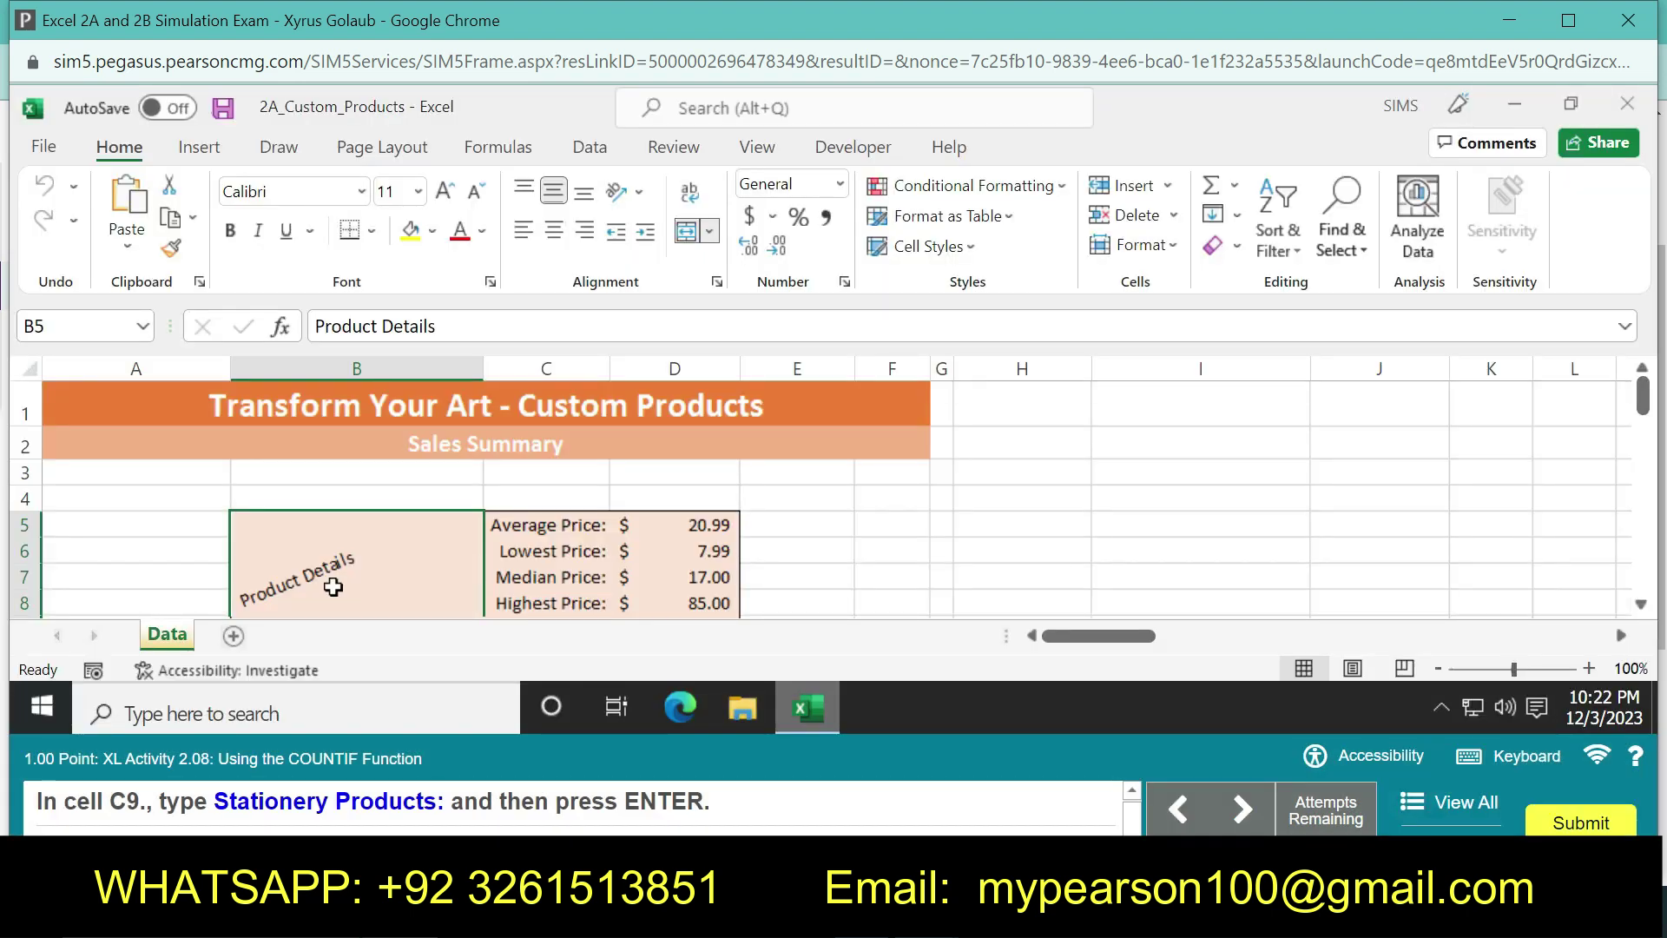
Go to cell C9 and enter 'Stationery Products'
left_click(35, 326)
key("BackSpace")
type("C9")
key("Return")
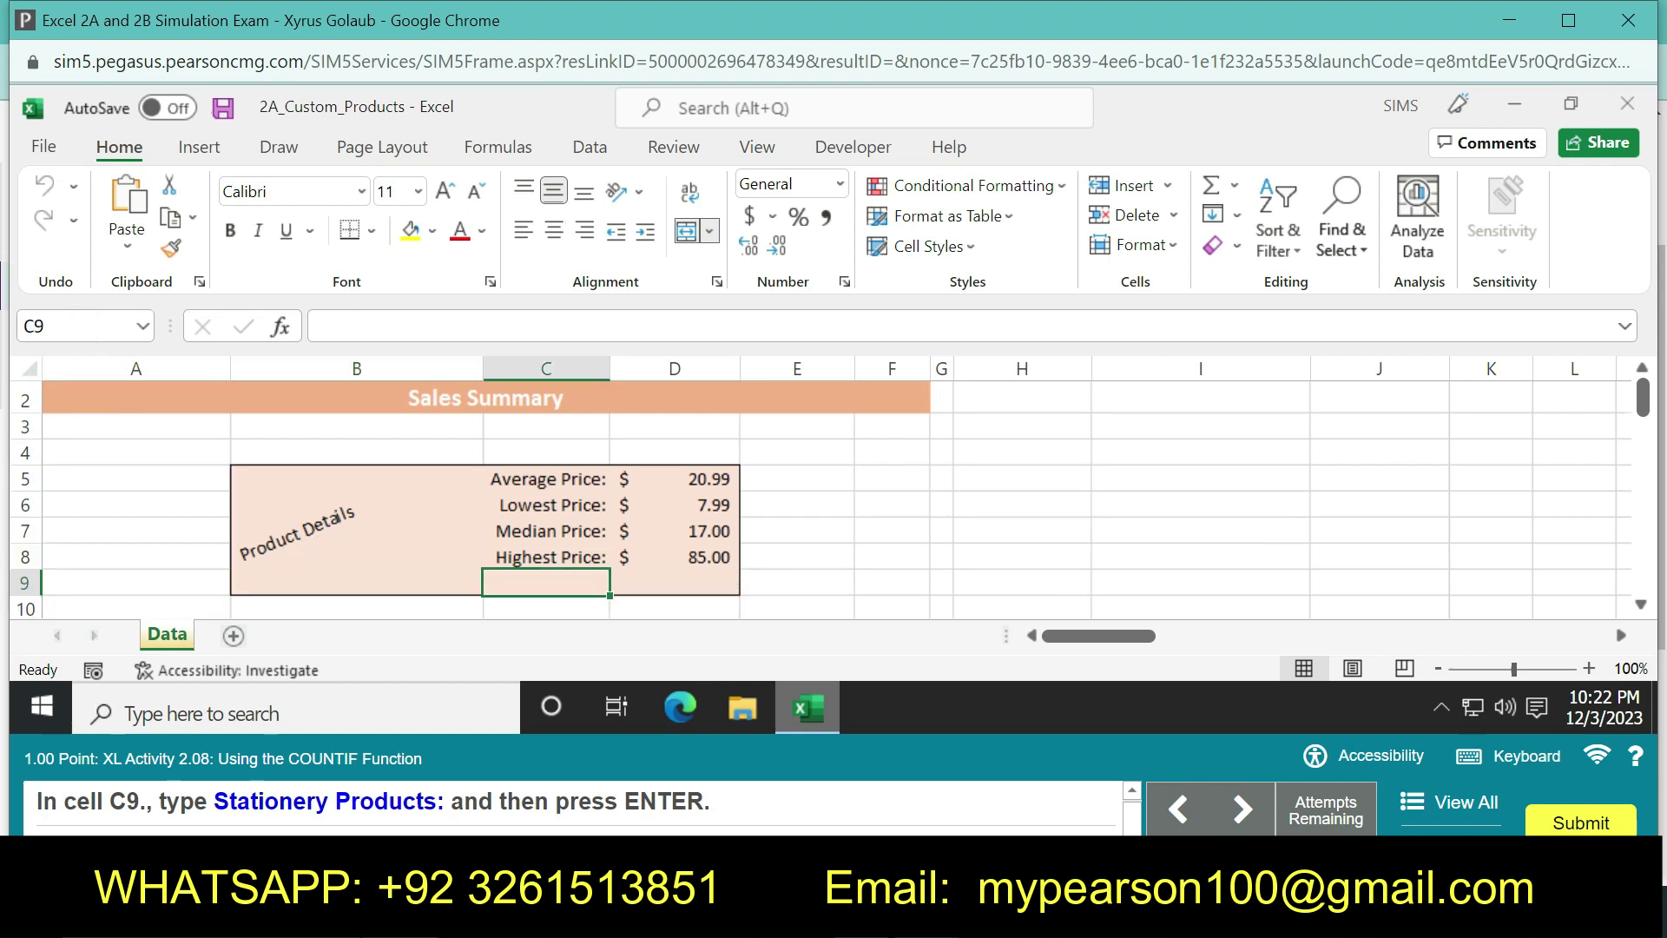
type("Station")
type("ery")
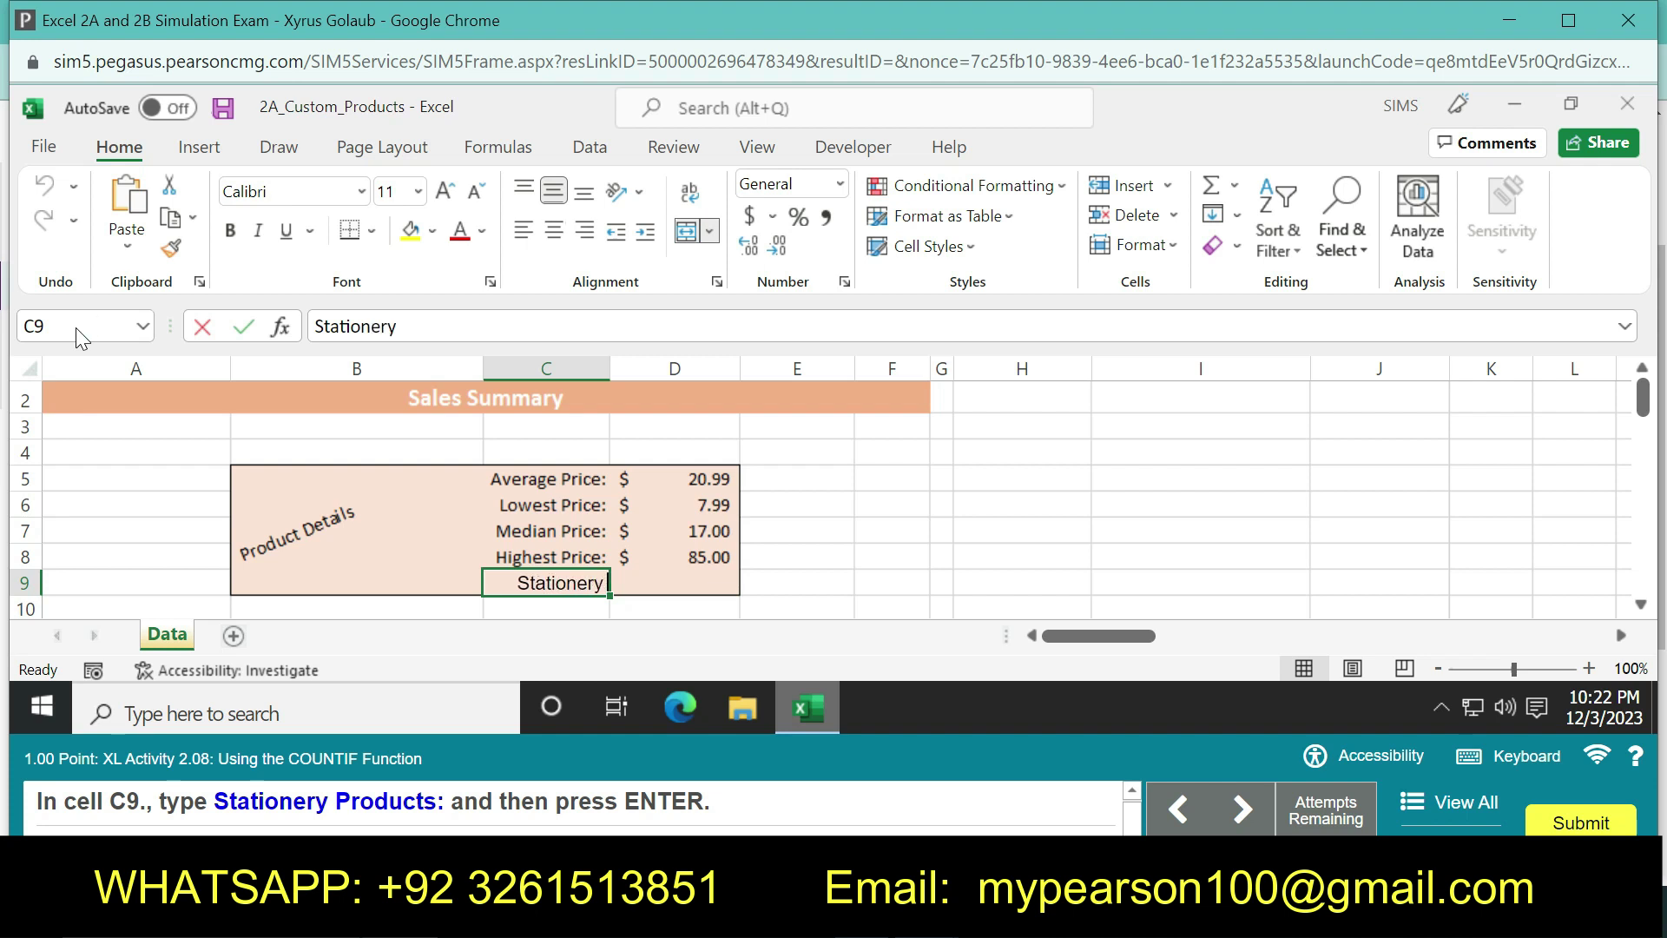
type(" Pr")
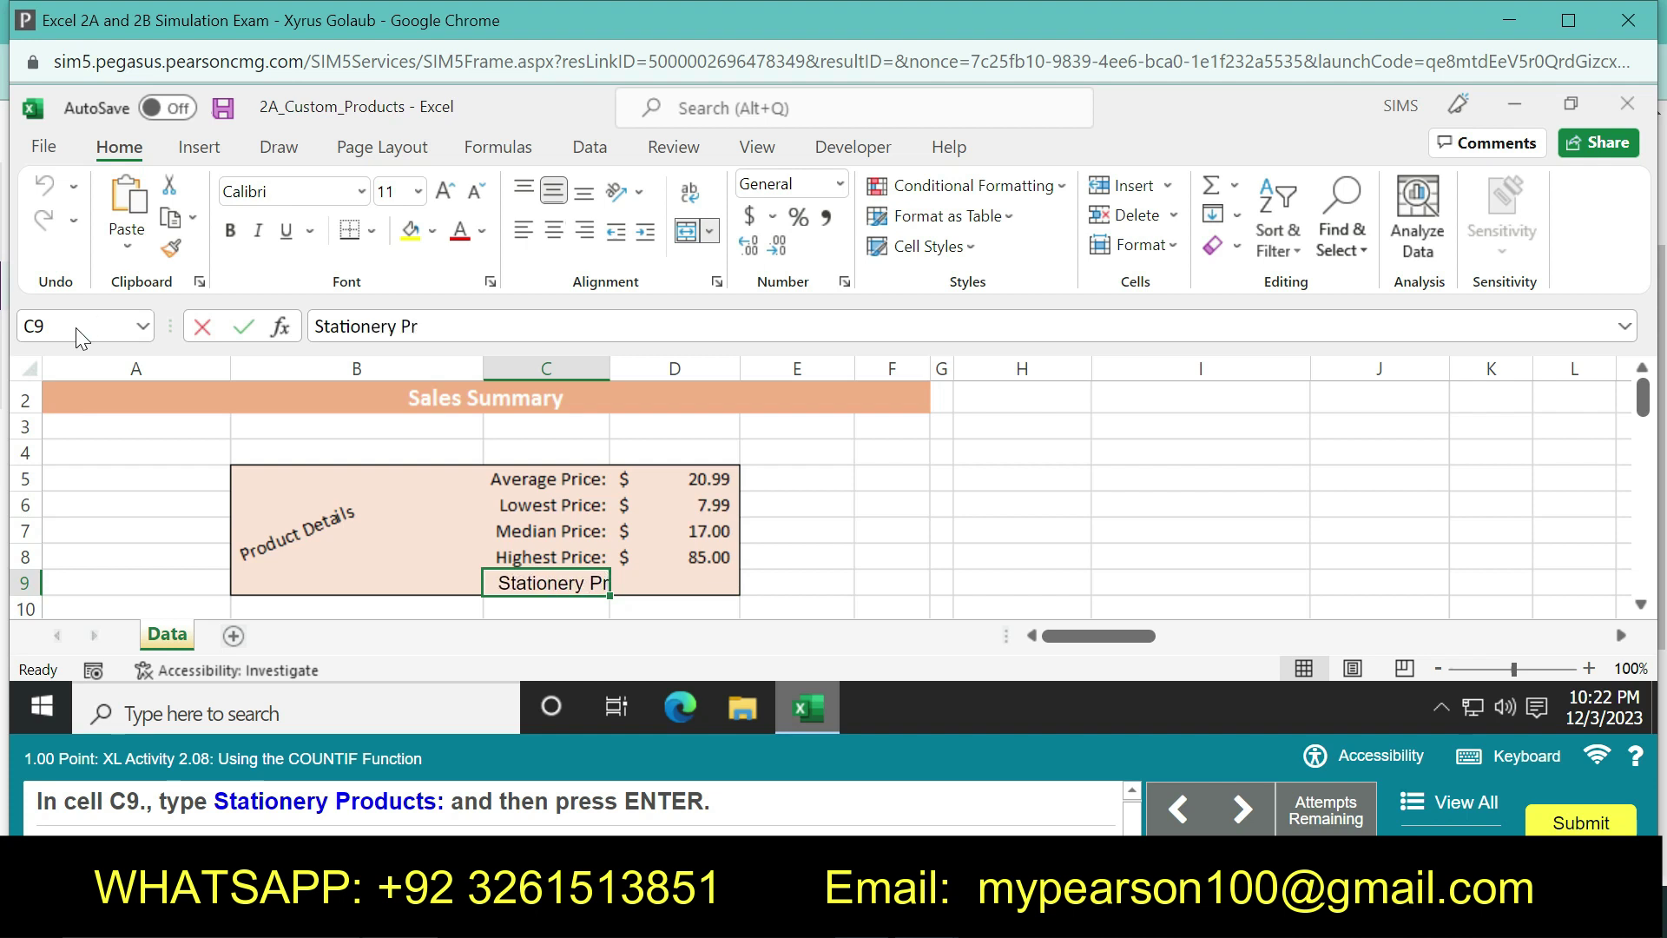
type("o")
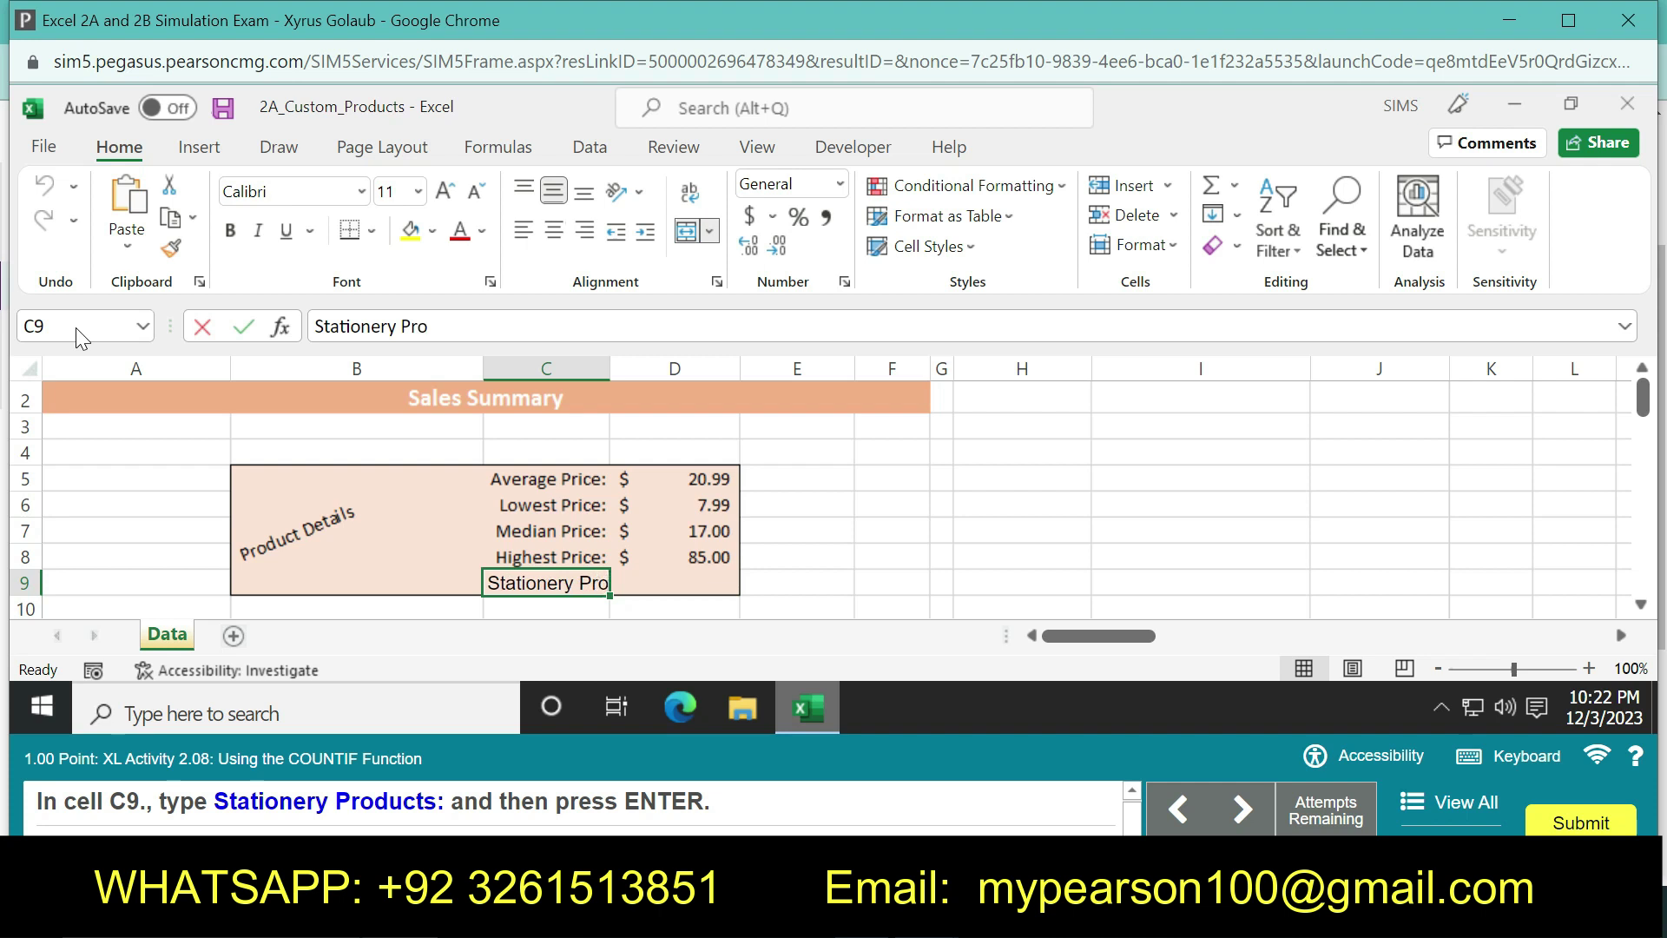
type("ducts")
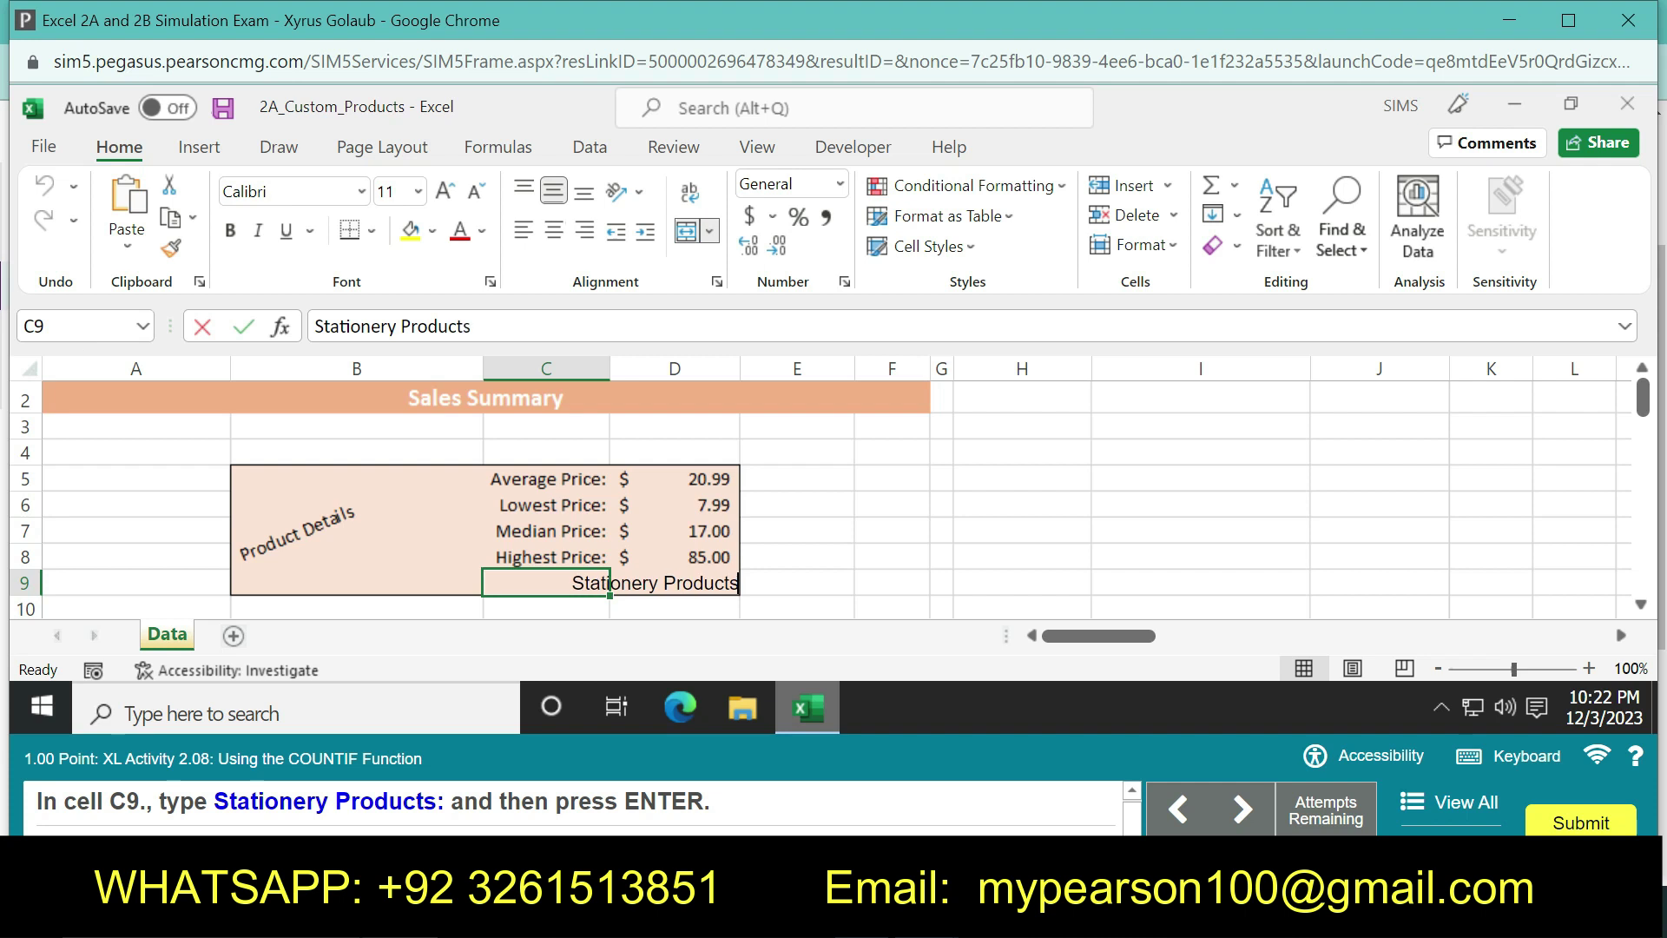
key("Return")
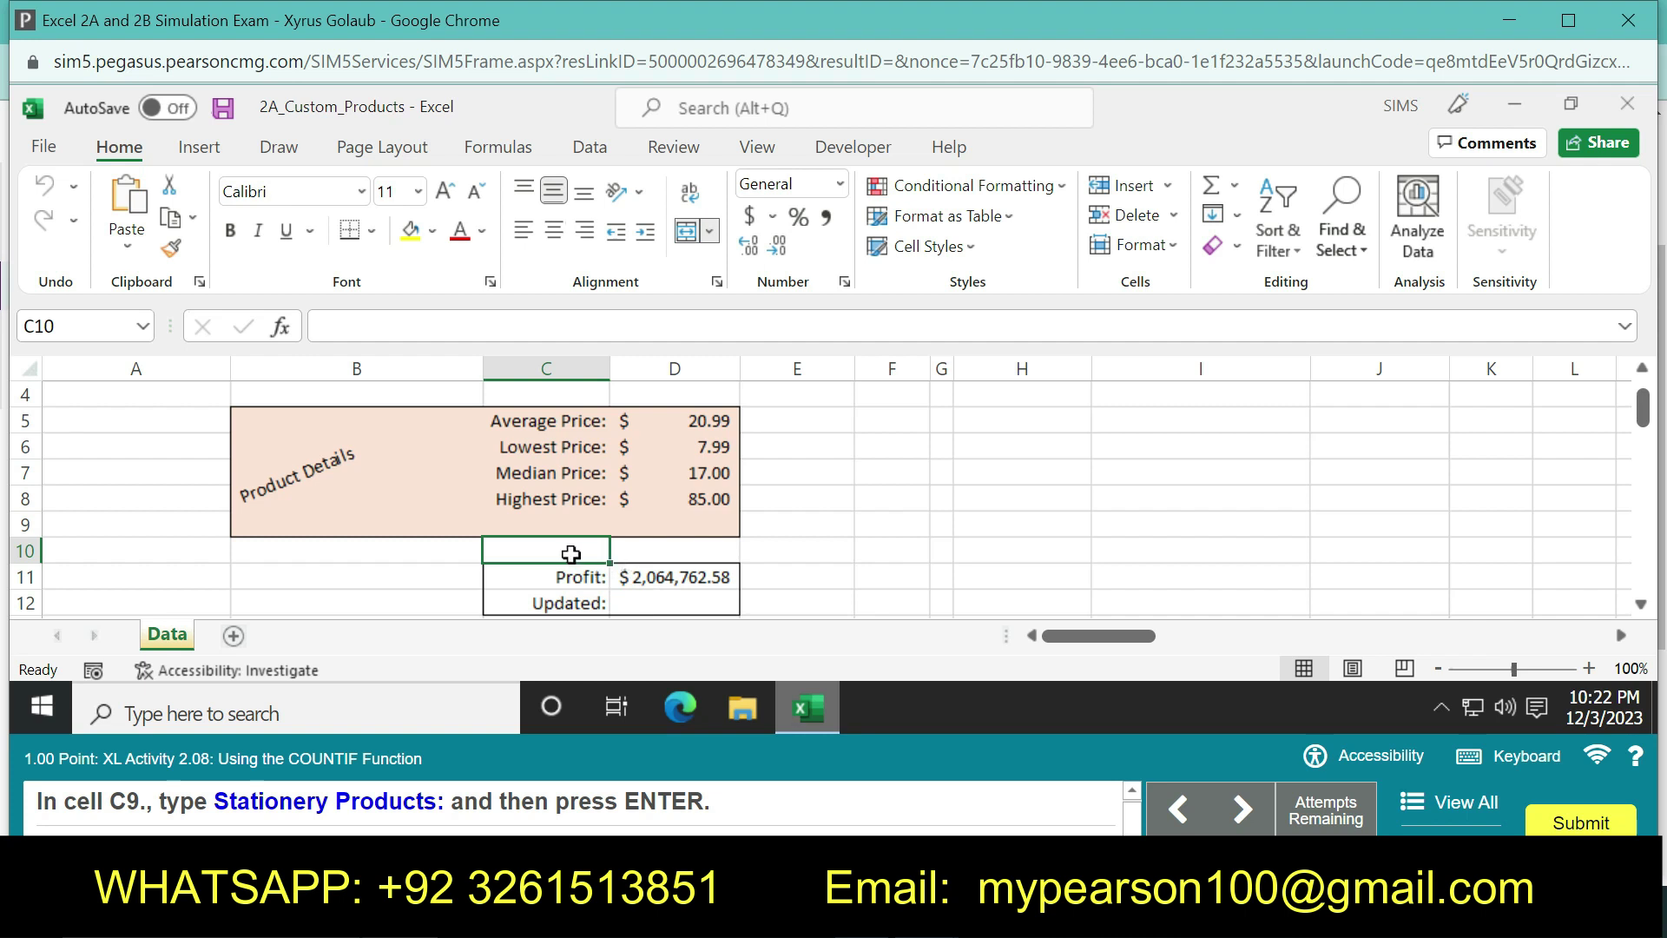
Retype the C9 label as 'Stationery Products', correcting typos along the way
left_click(549, 520)
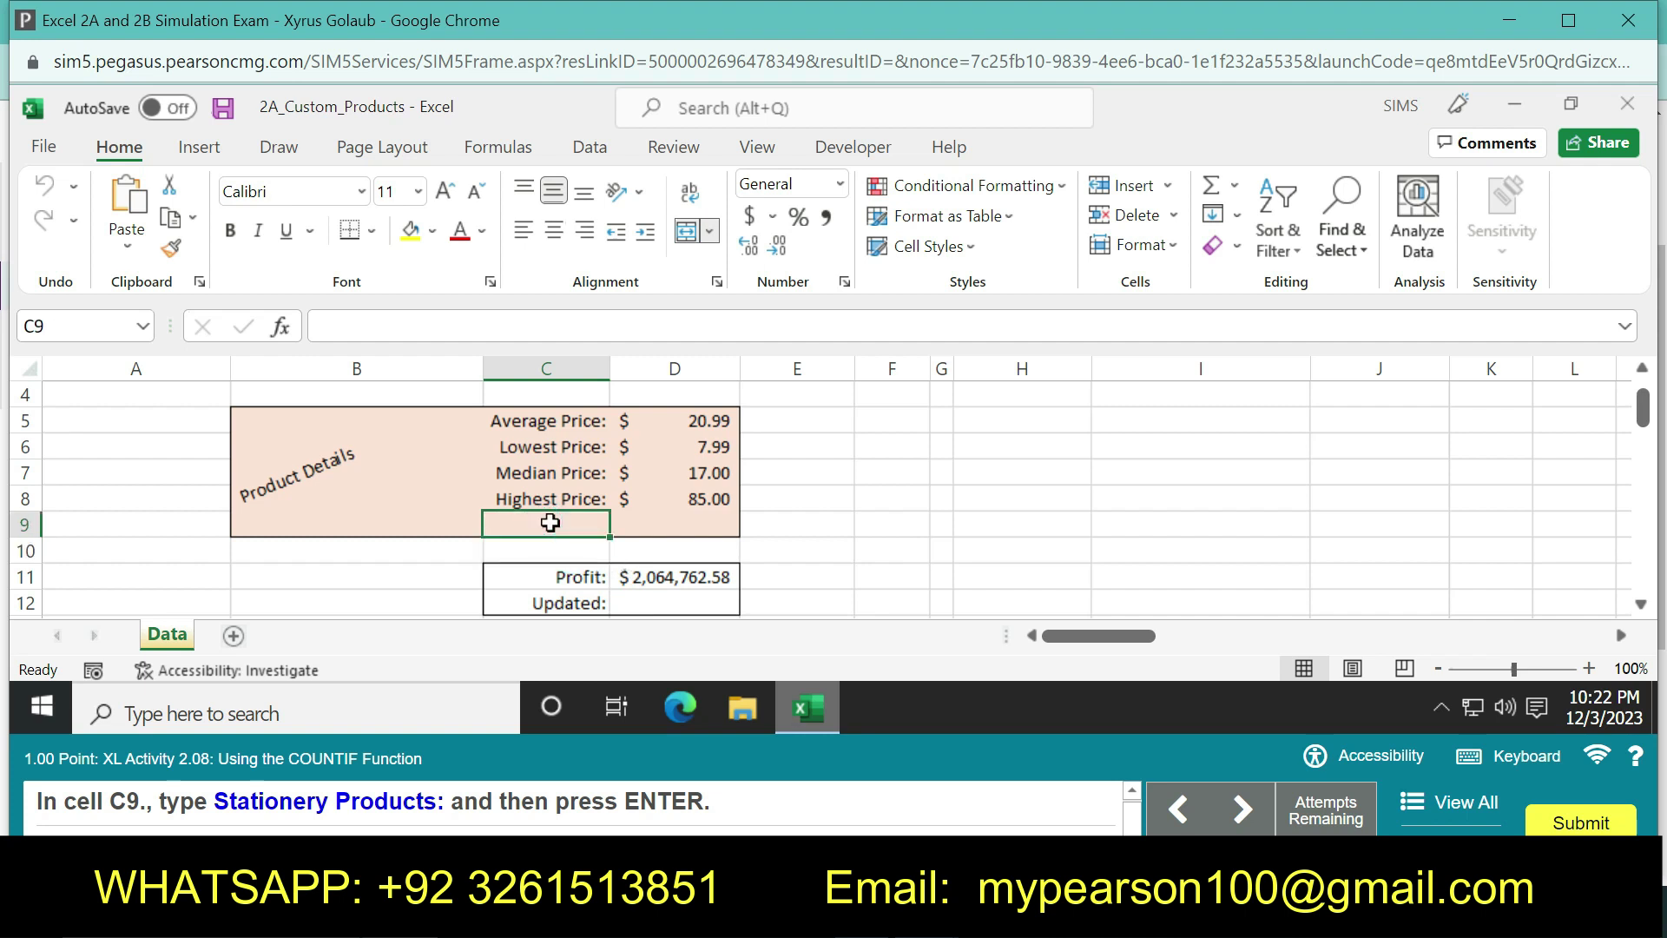
type("S")
type("tat")
type("ioner")
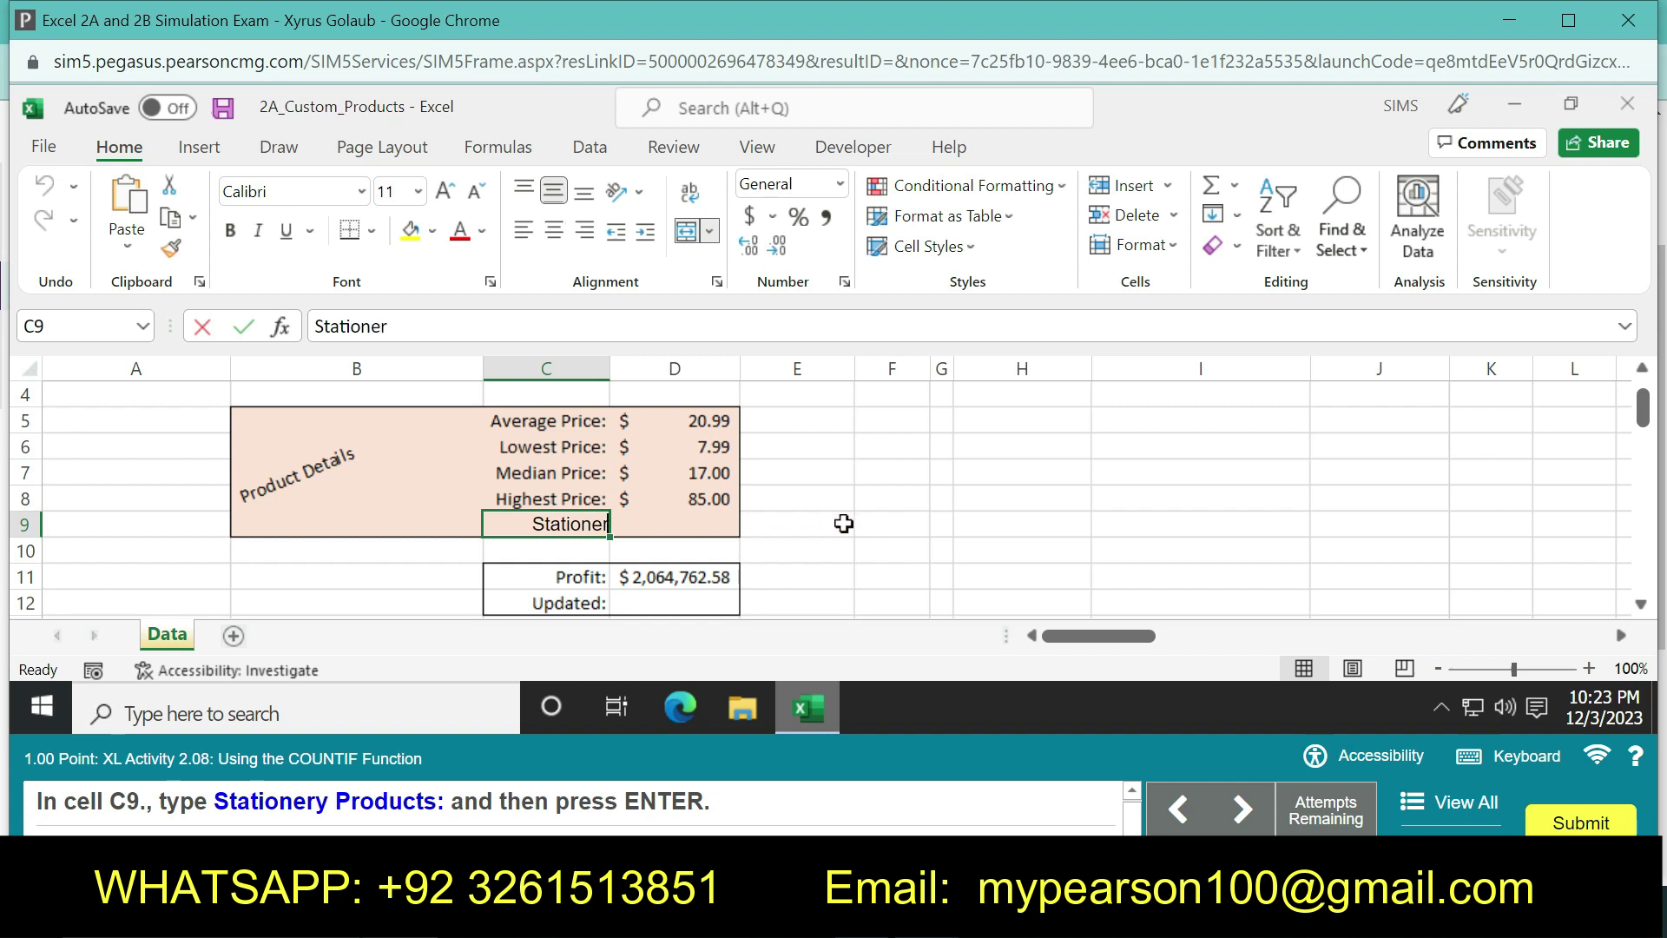
type("y")
type(" Pr")
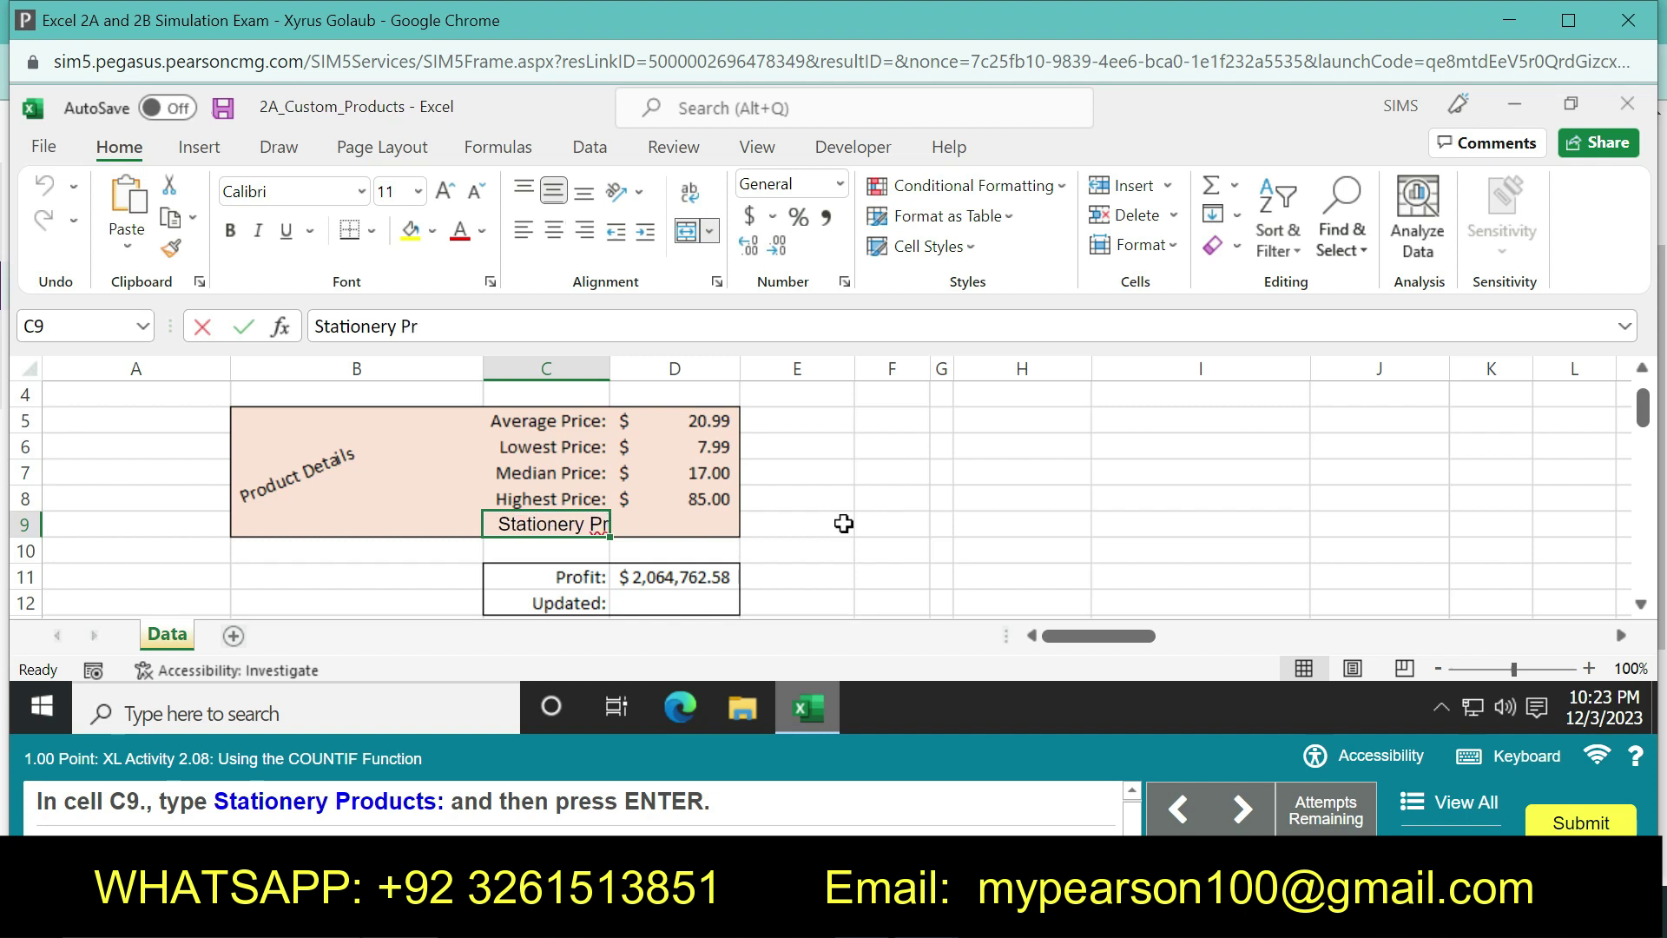
type("oduc")
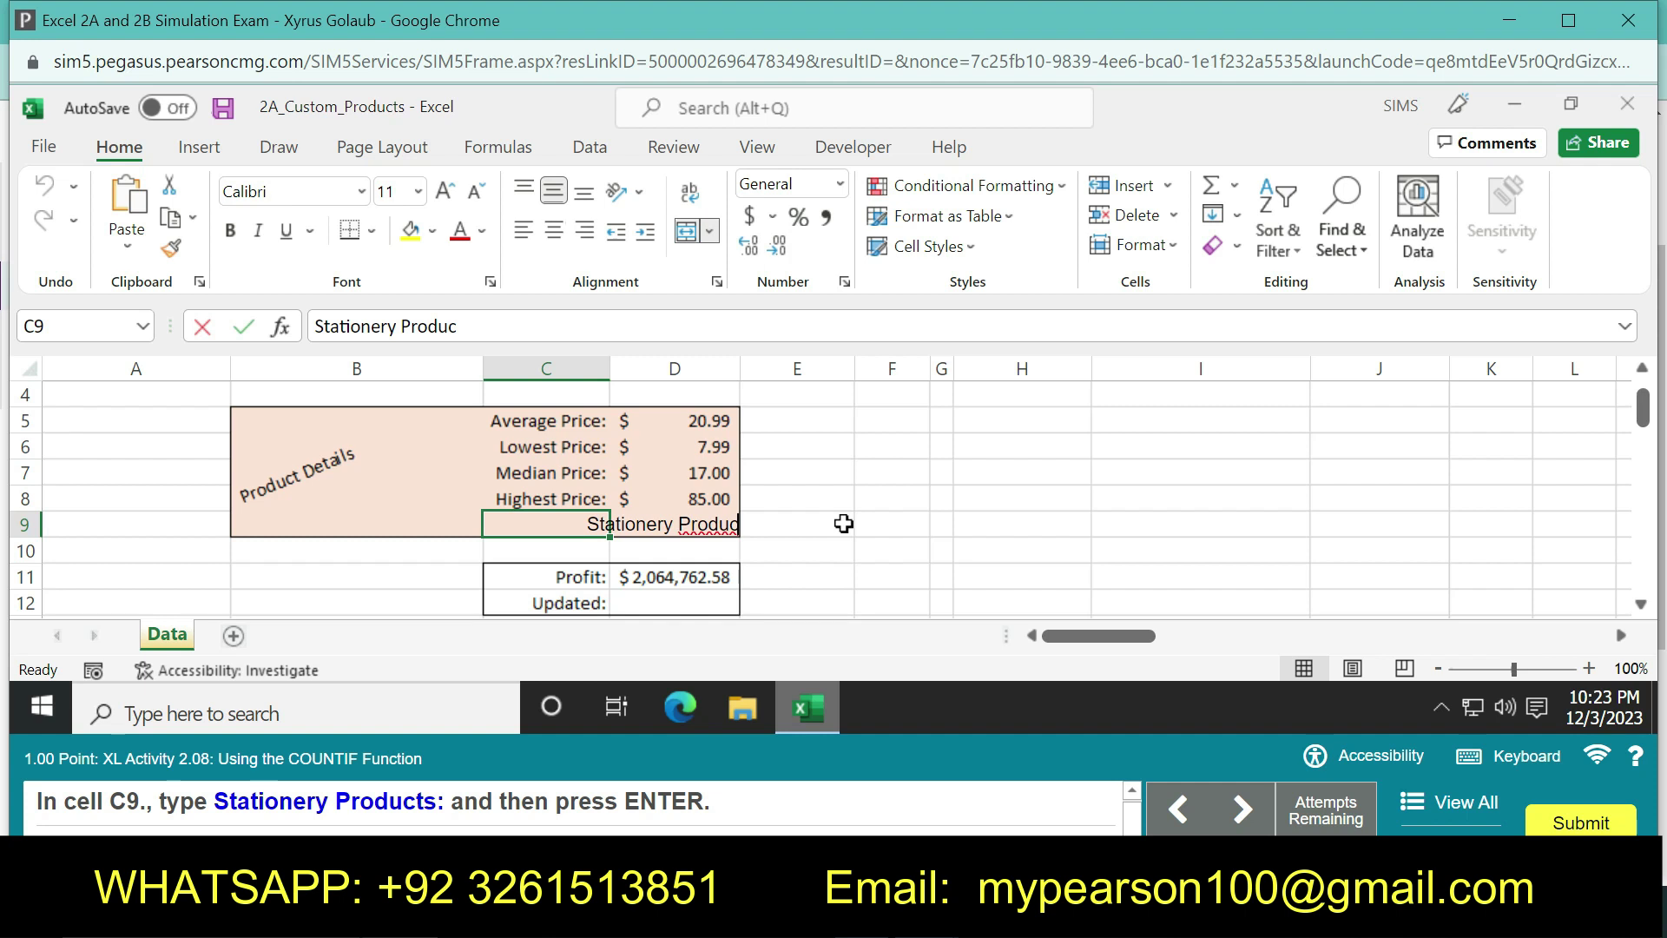
key("BackSpace")
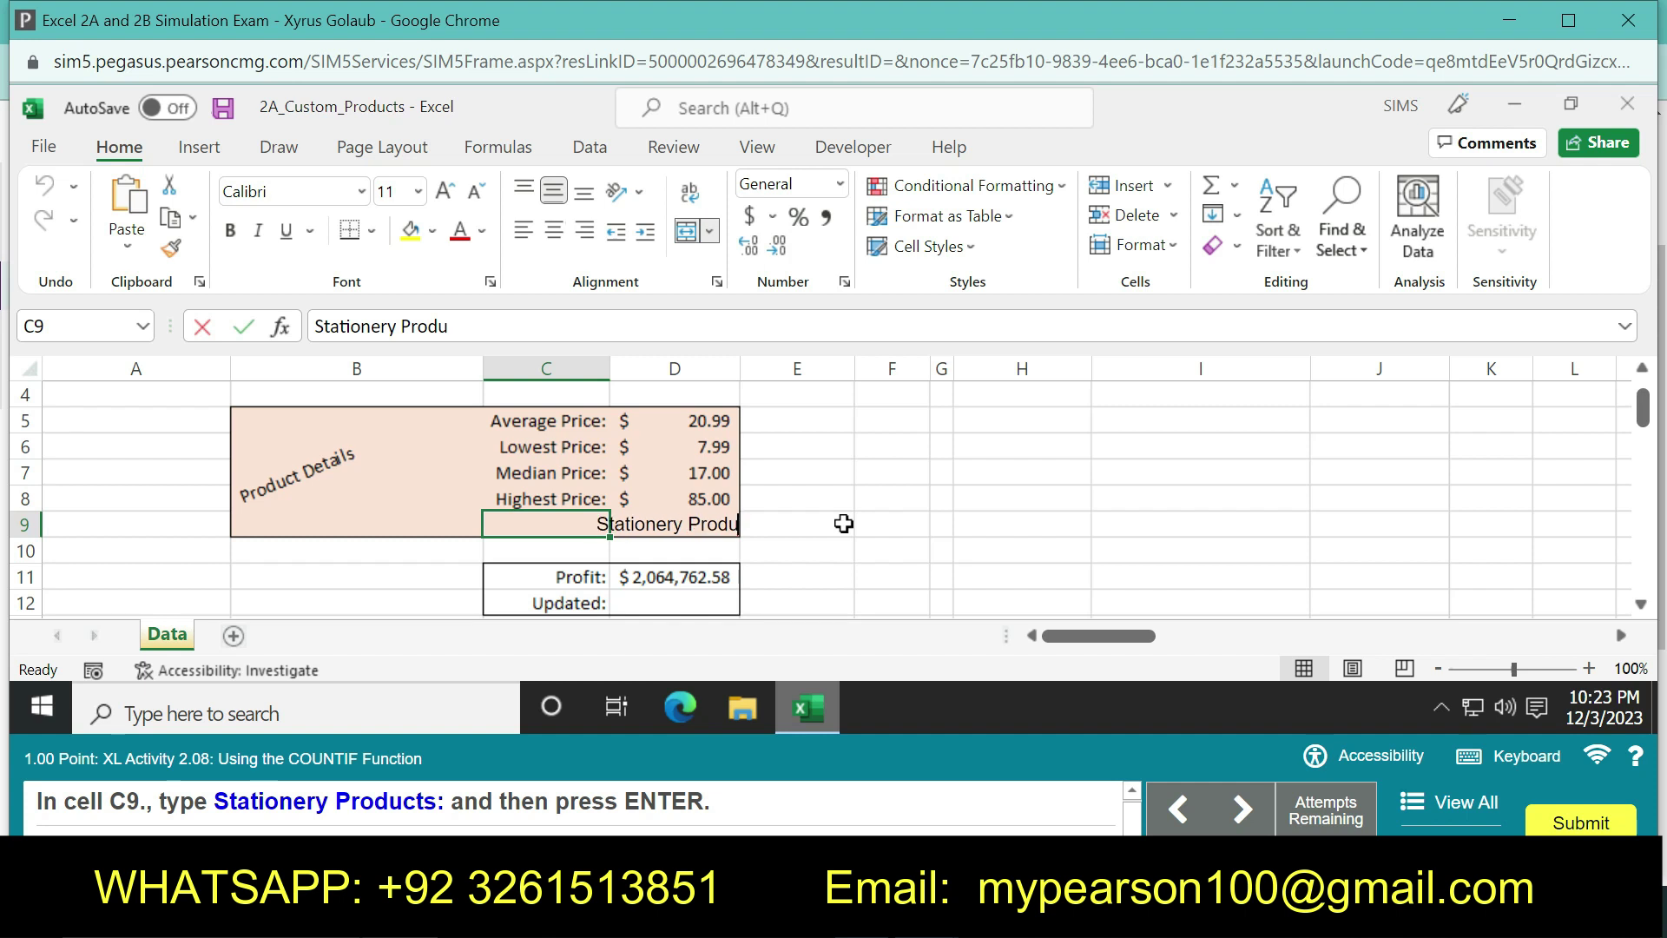
type("cts")
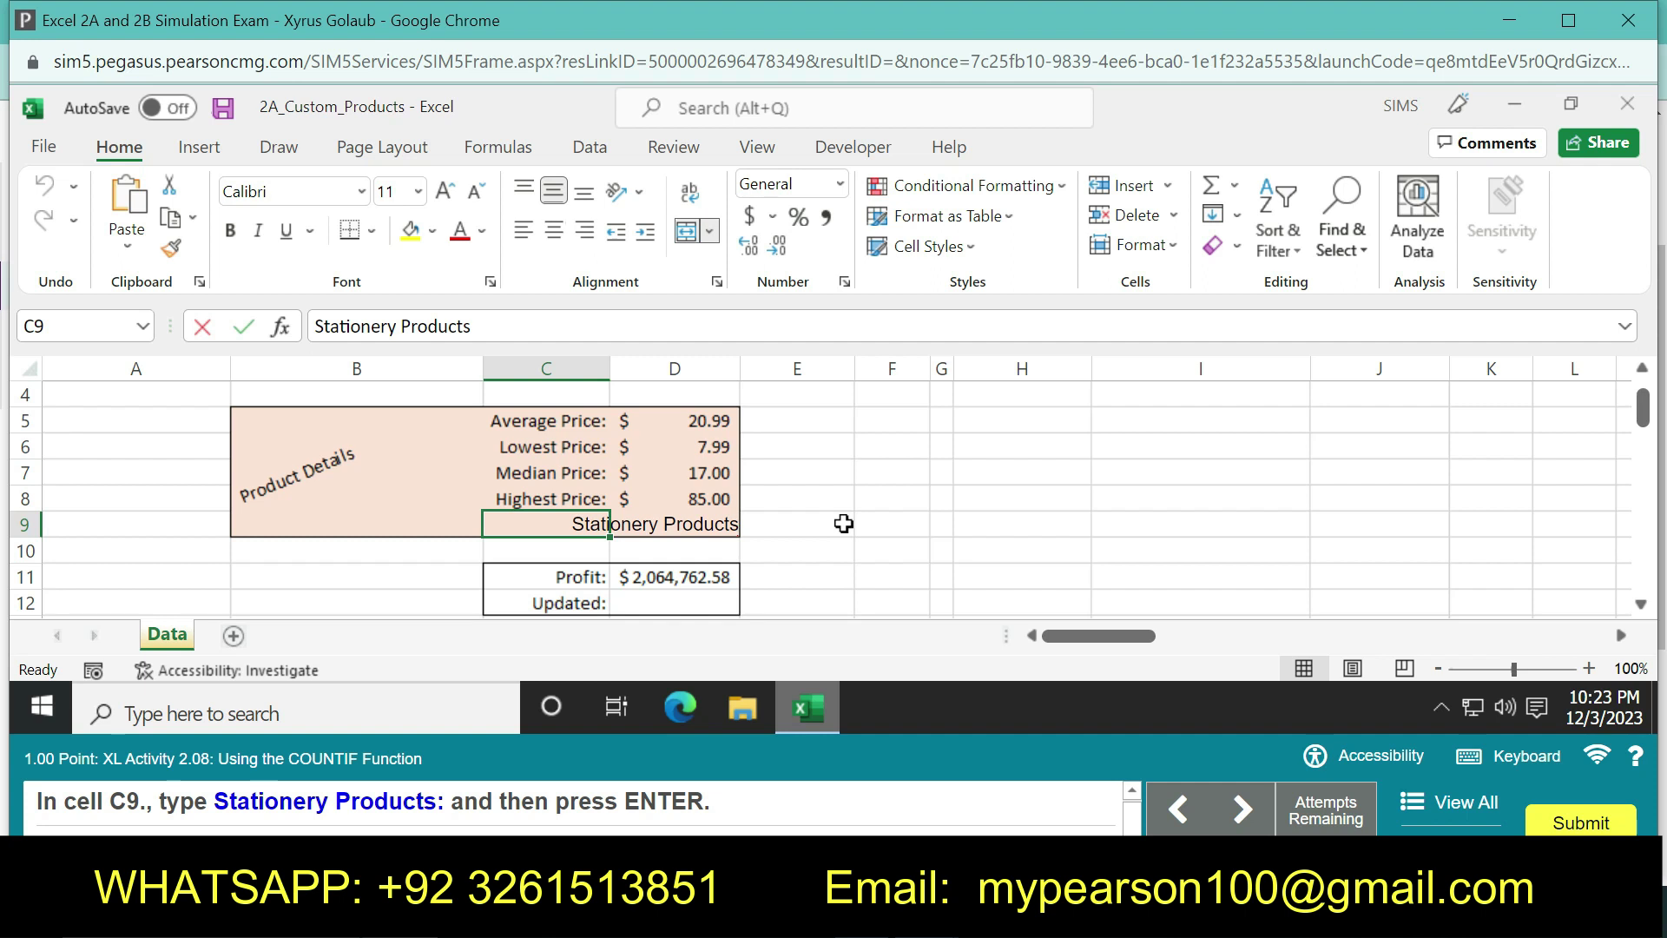
key("Return")
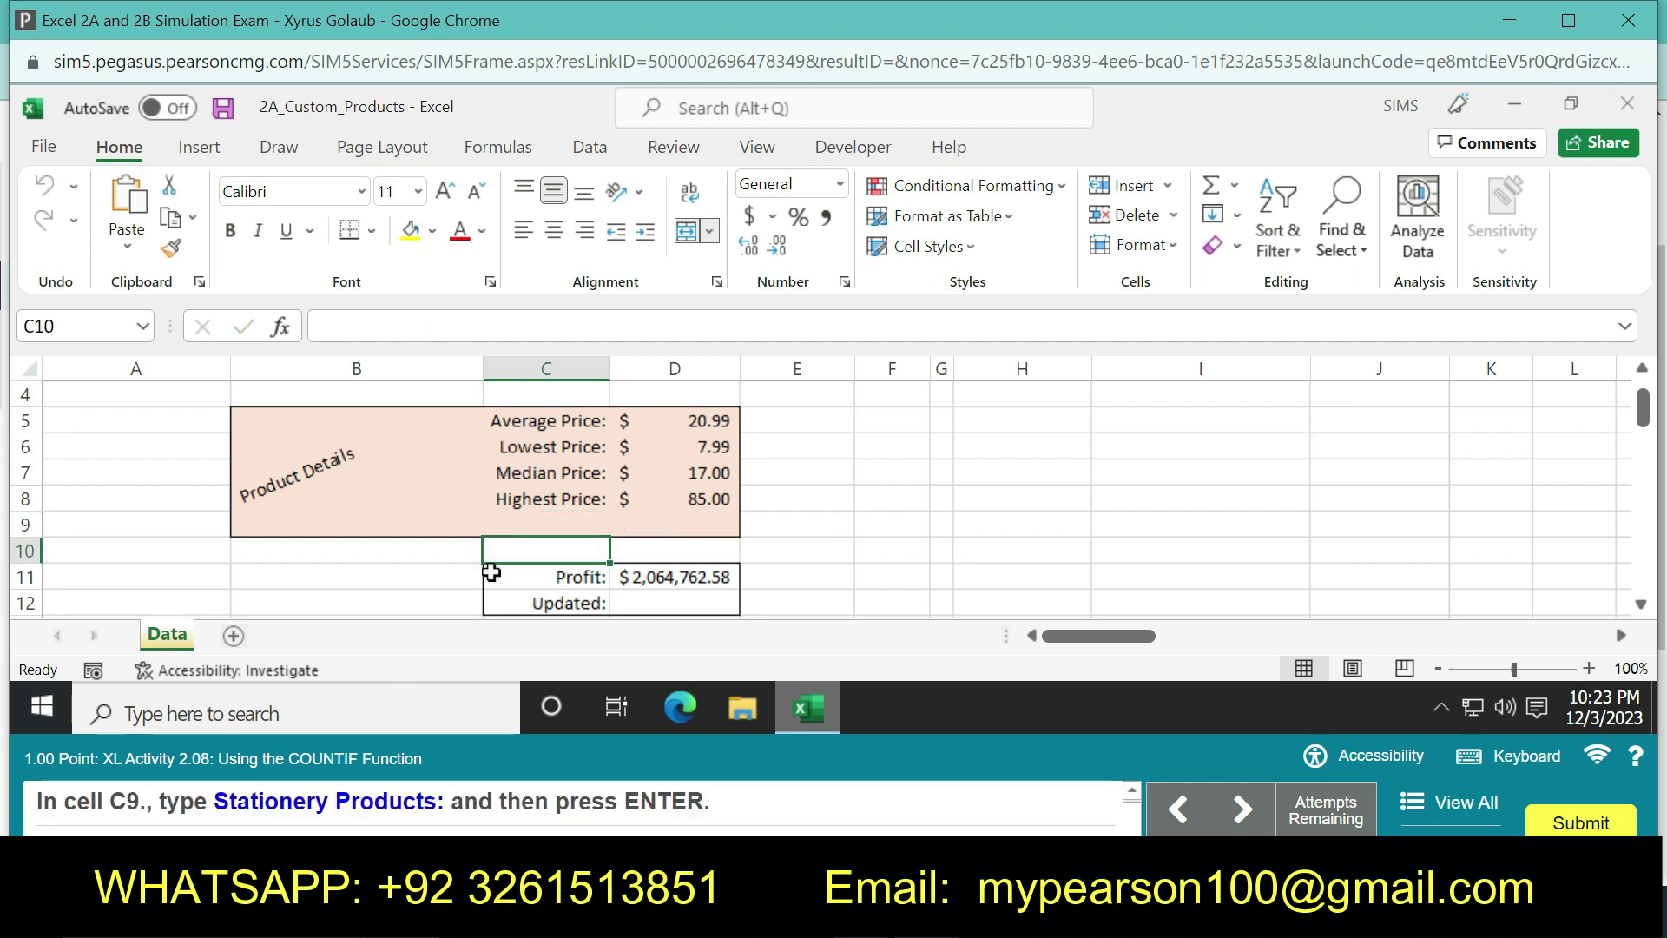
left_click(534, 519)
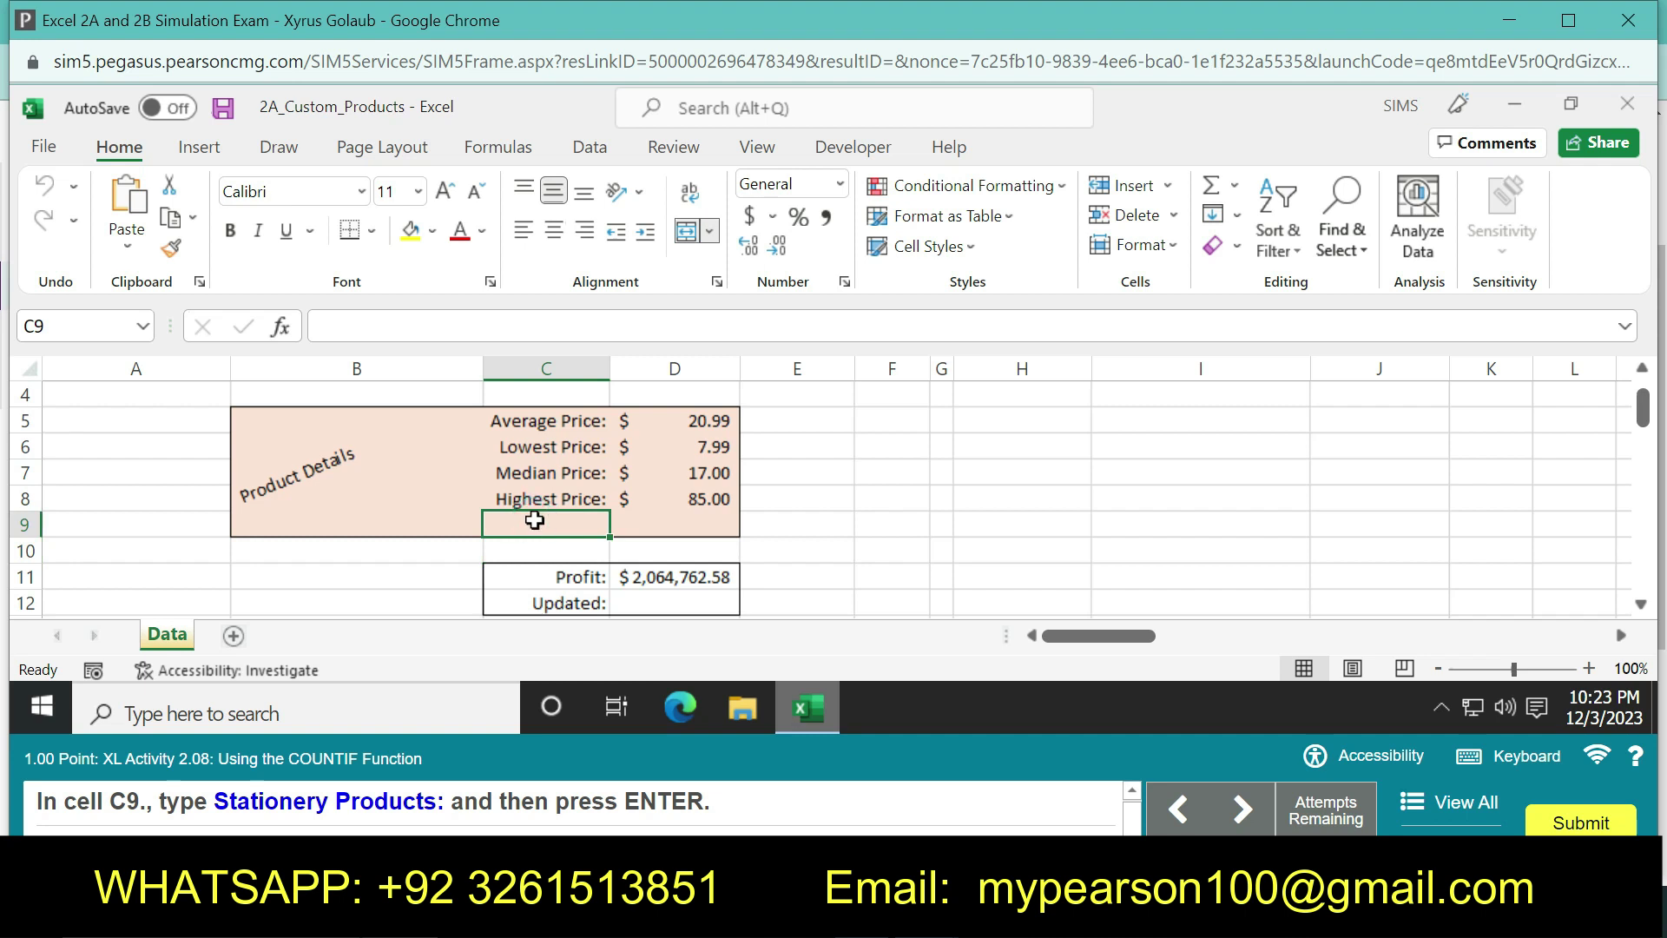
type("s")
key("BackSpace")
type("St")
type("at")
type("i")
type("o")
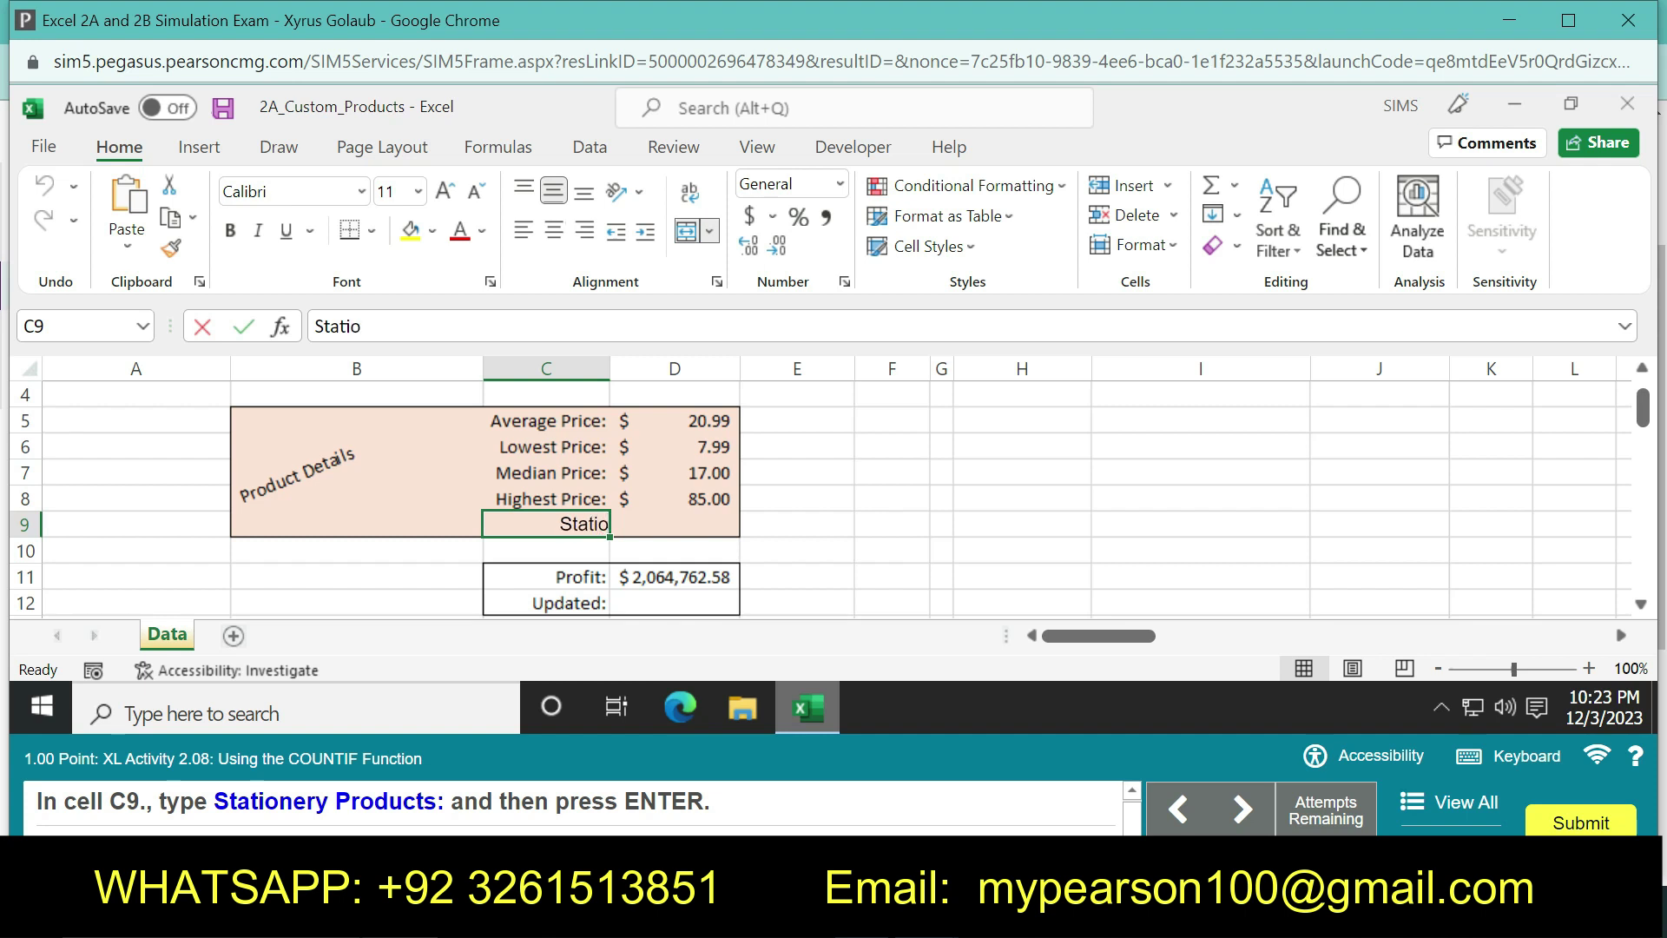
type("n")
type("ery")
type(" P")
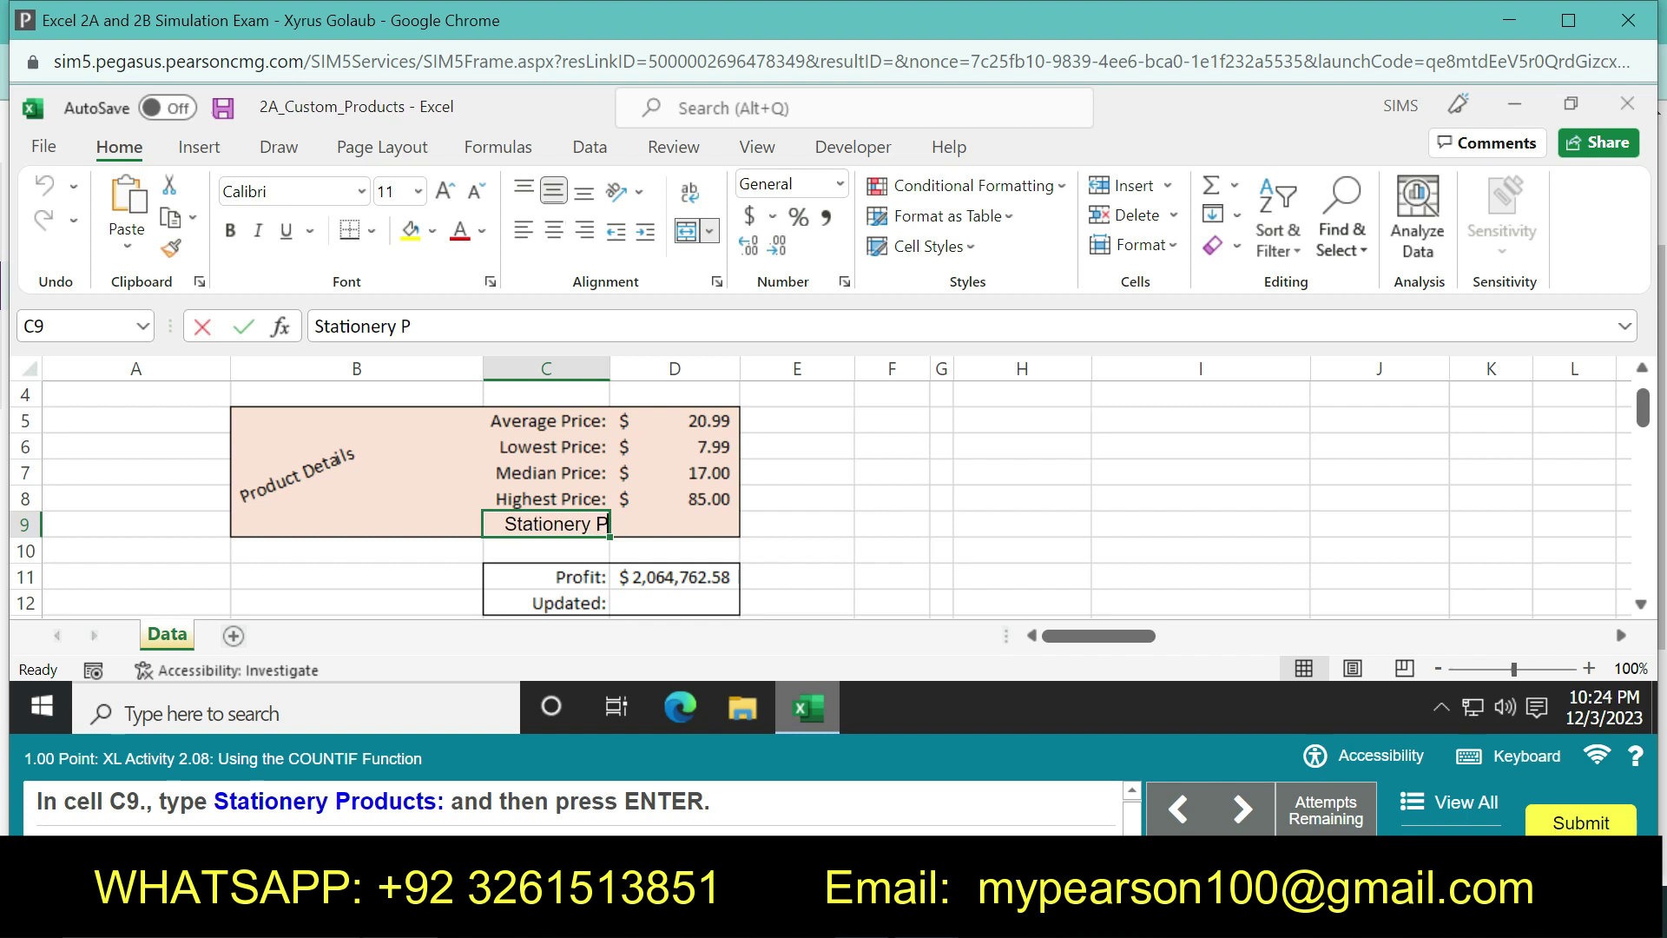
type("ro")
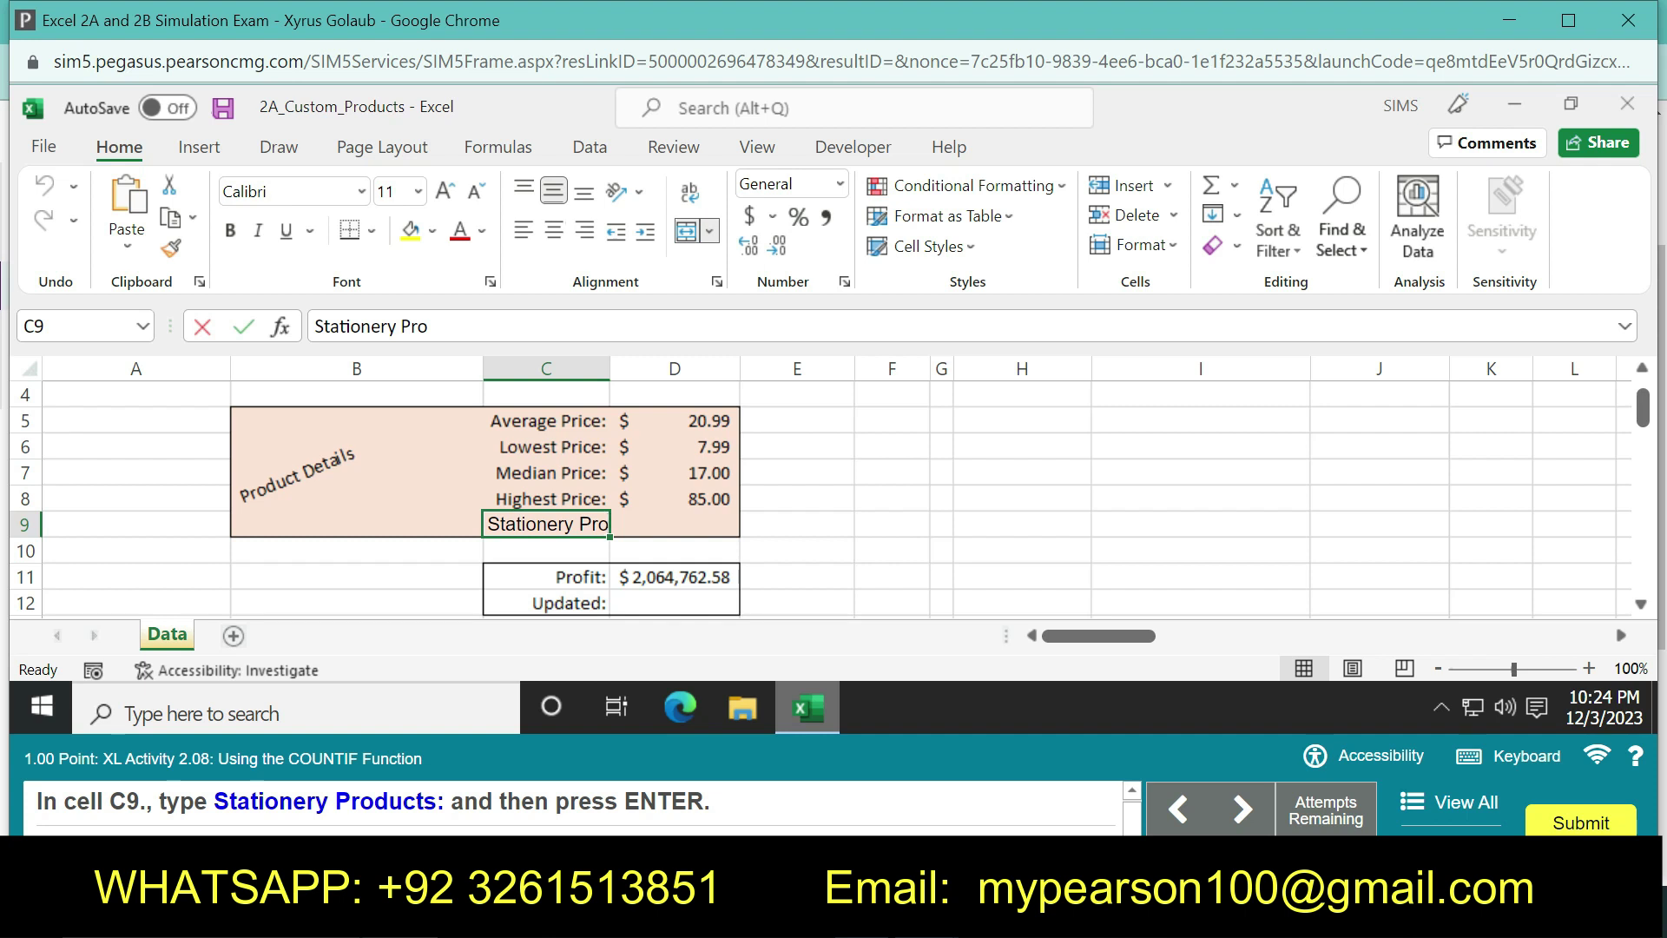
type("ducts")
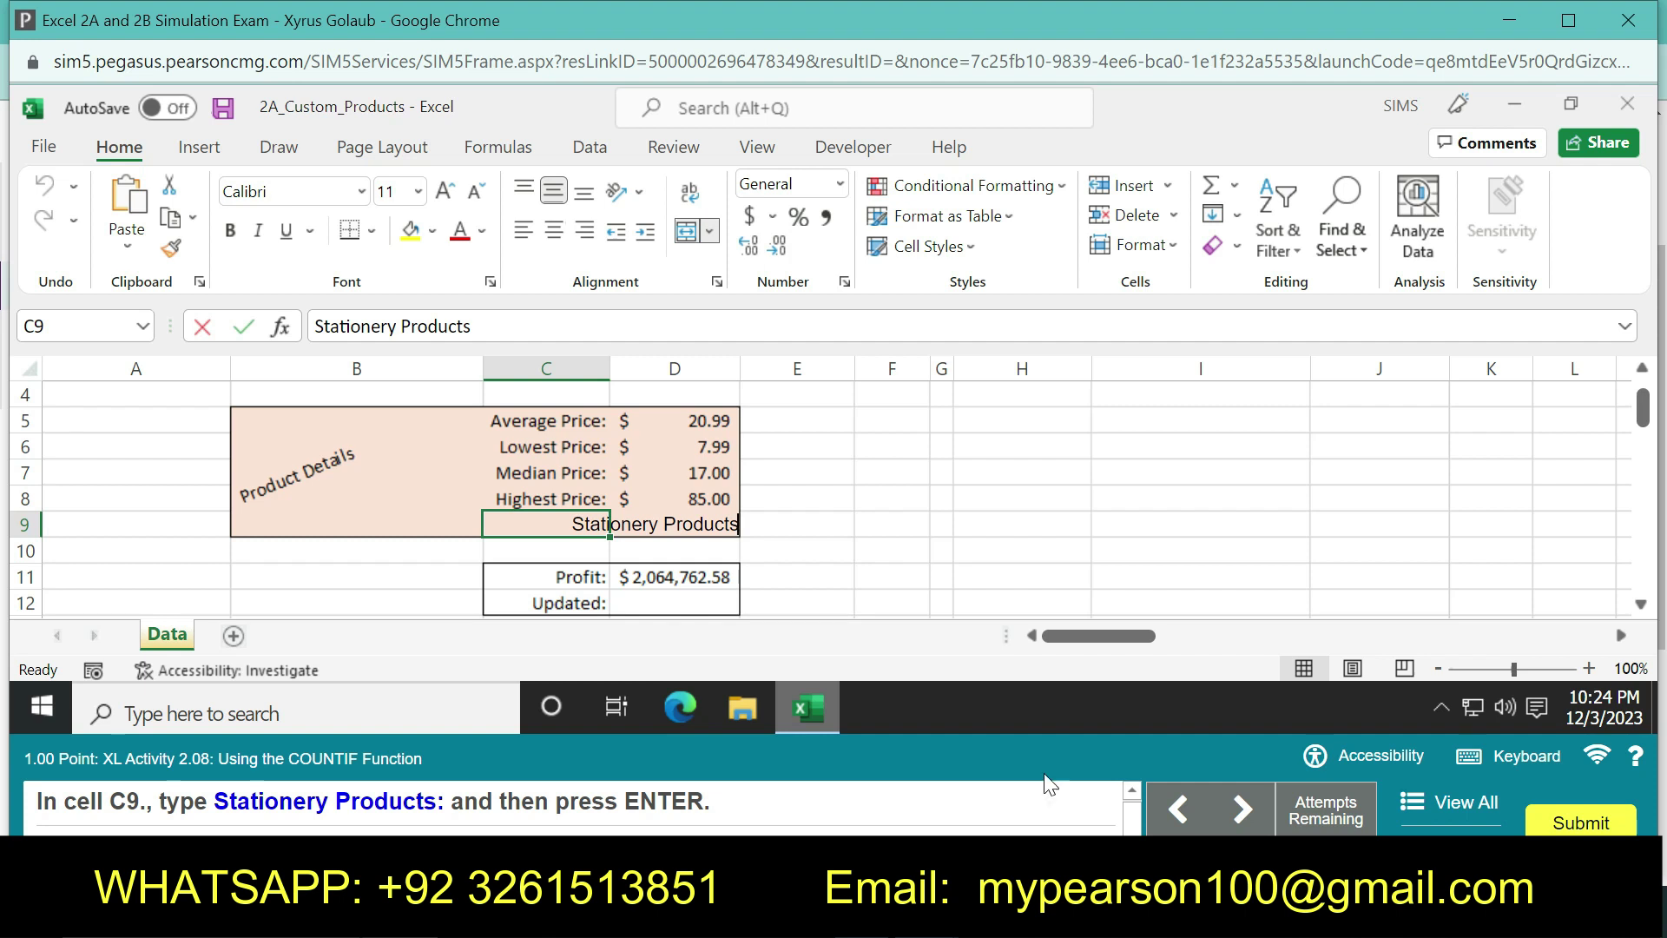
Advance to the Using the IF Function activity
left_click(1239, 812)
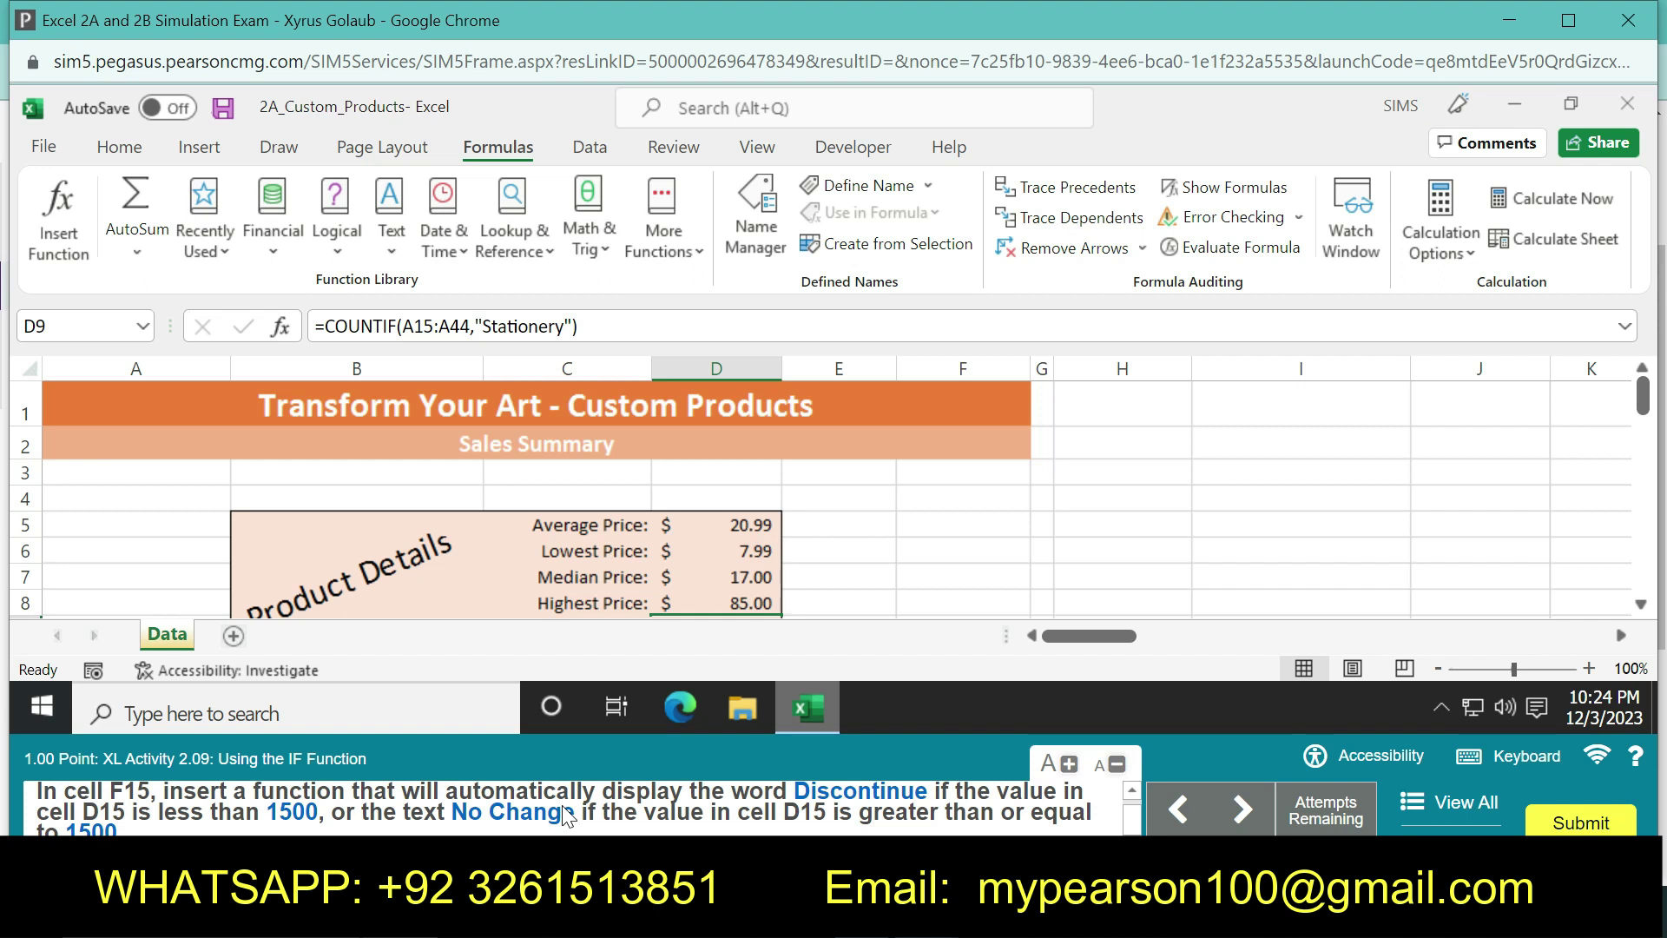
Select cell F15 under the Analysis heading using the Name Box
left_click(921, 527)
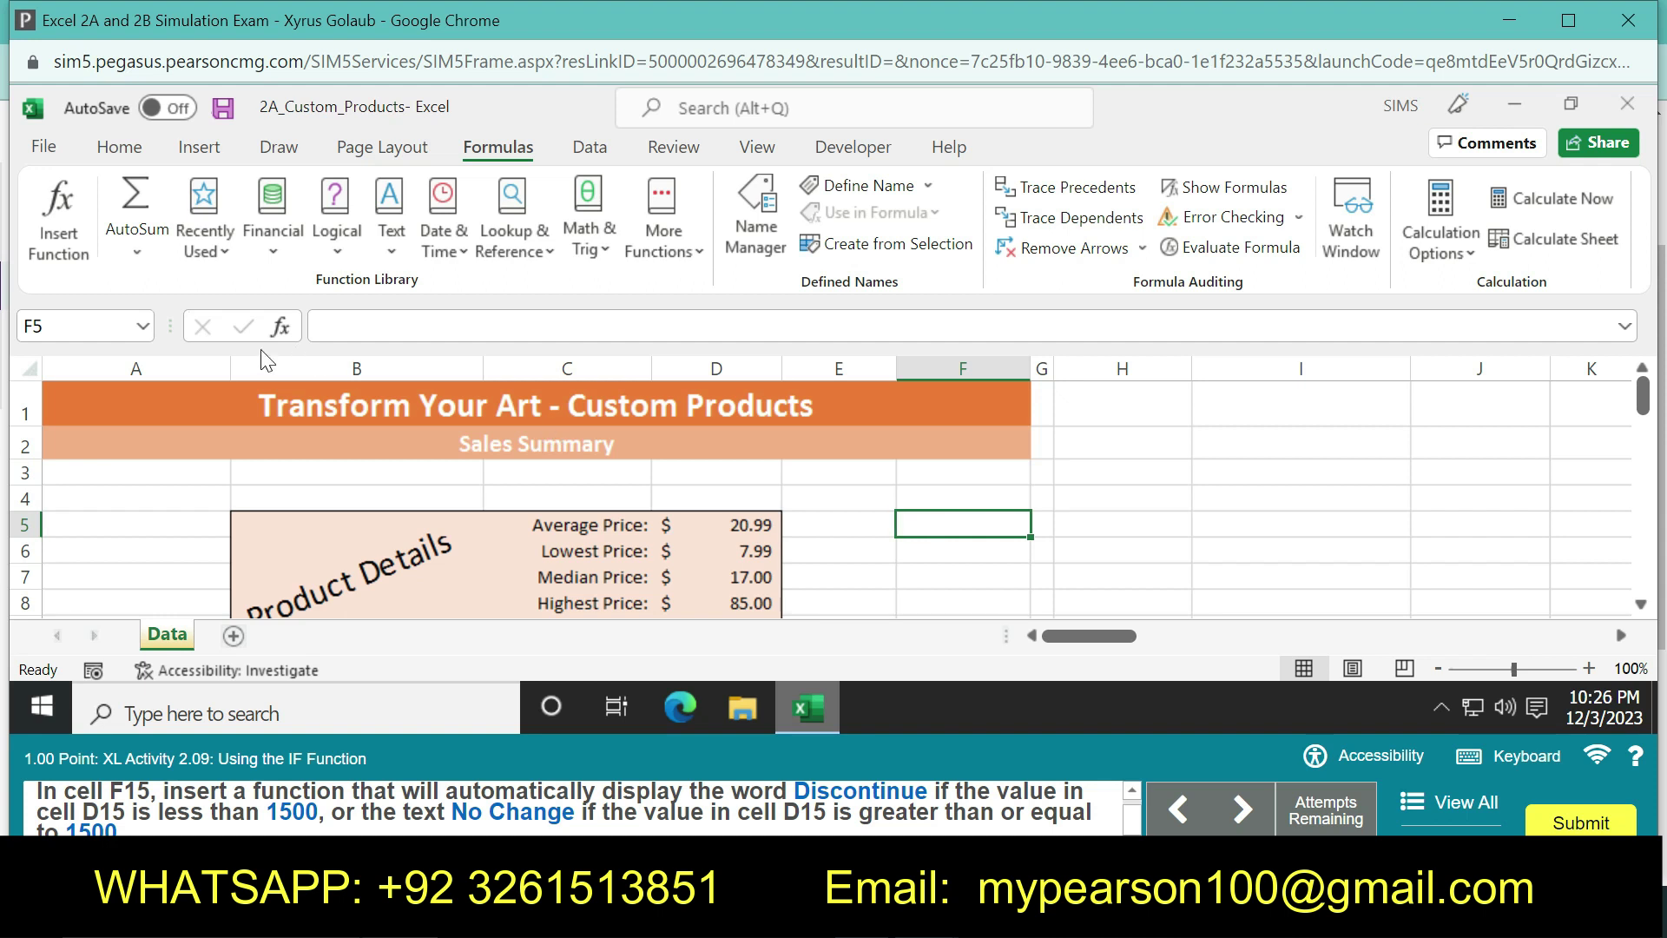
left_click(85, 322)
type("f15")
key("Return")
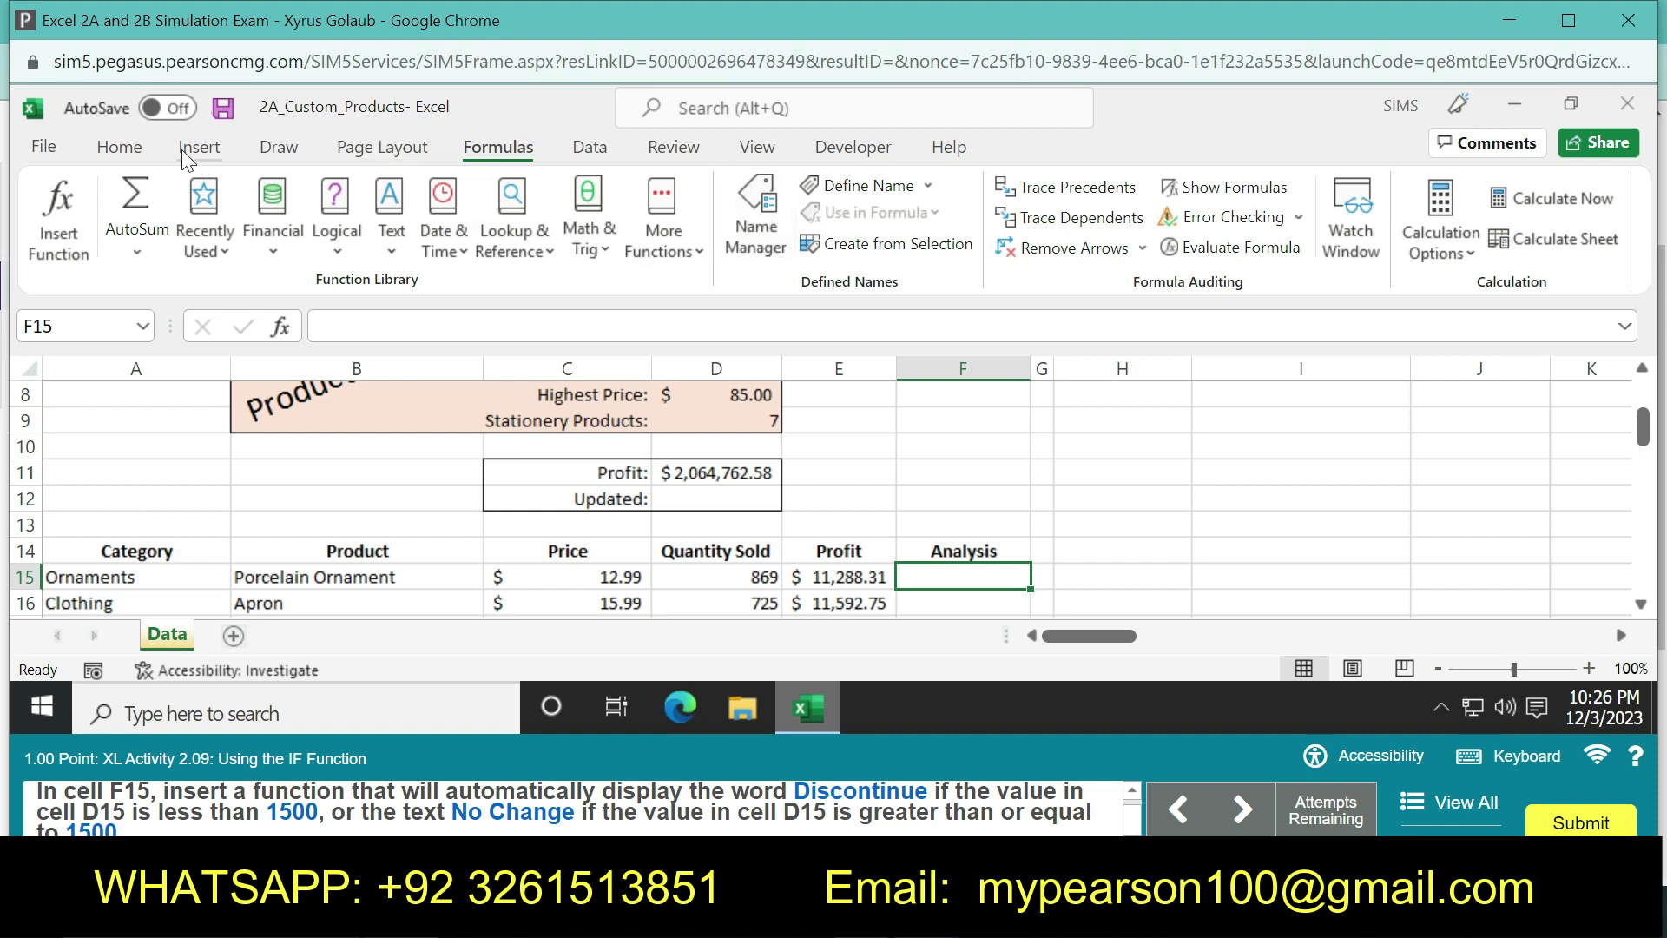
left_click(126, 145)
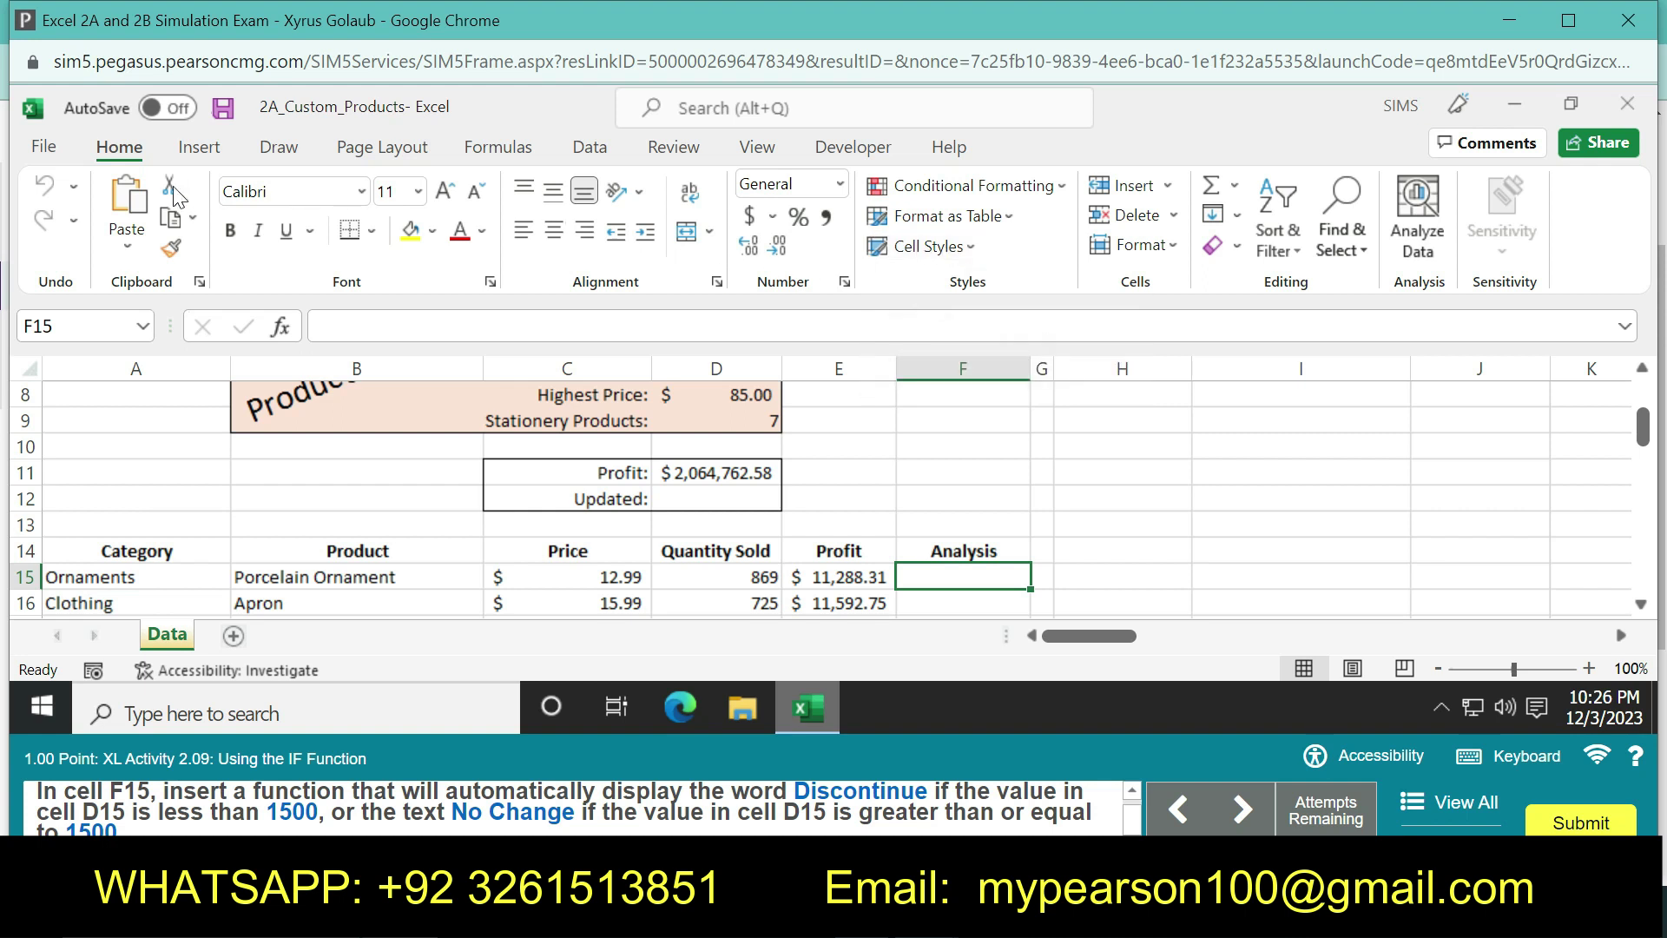
left_click(1057, 187)
mouse_move(1000, 231)
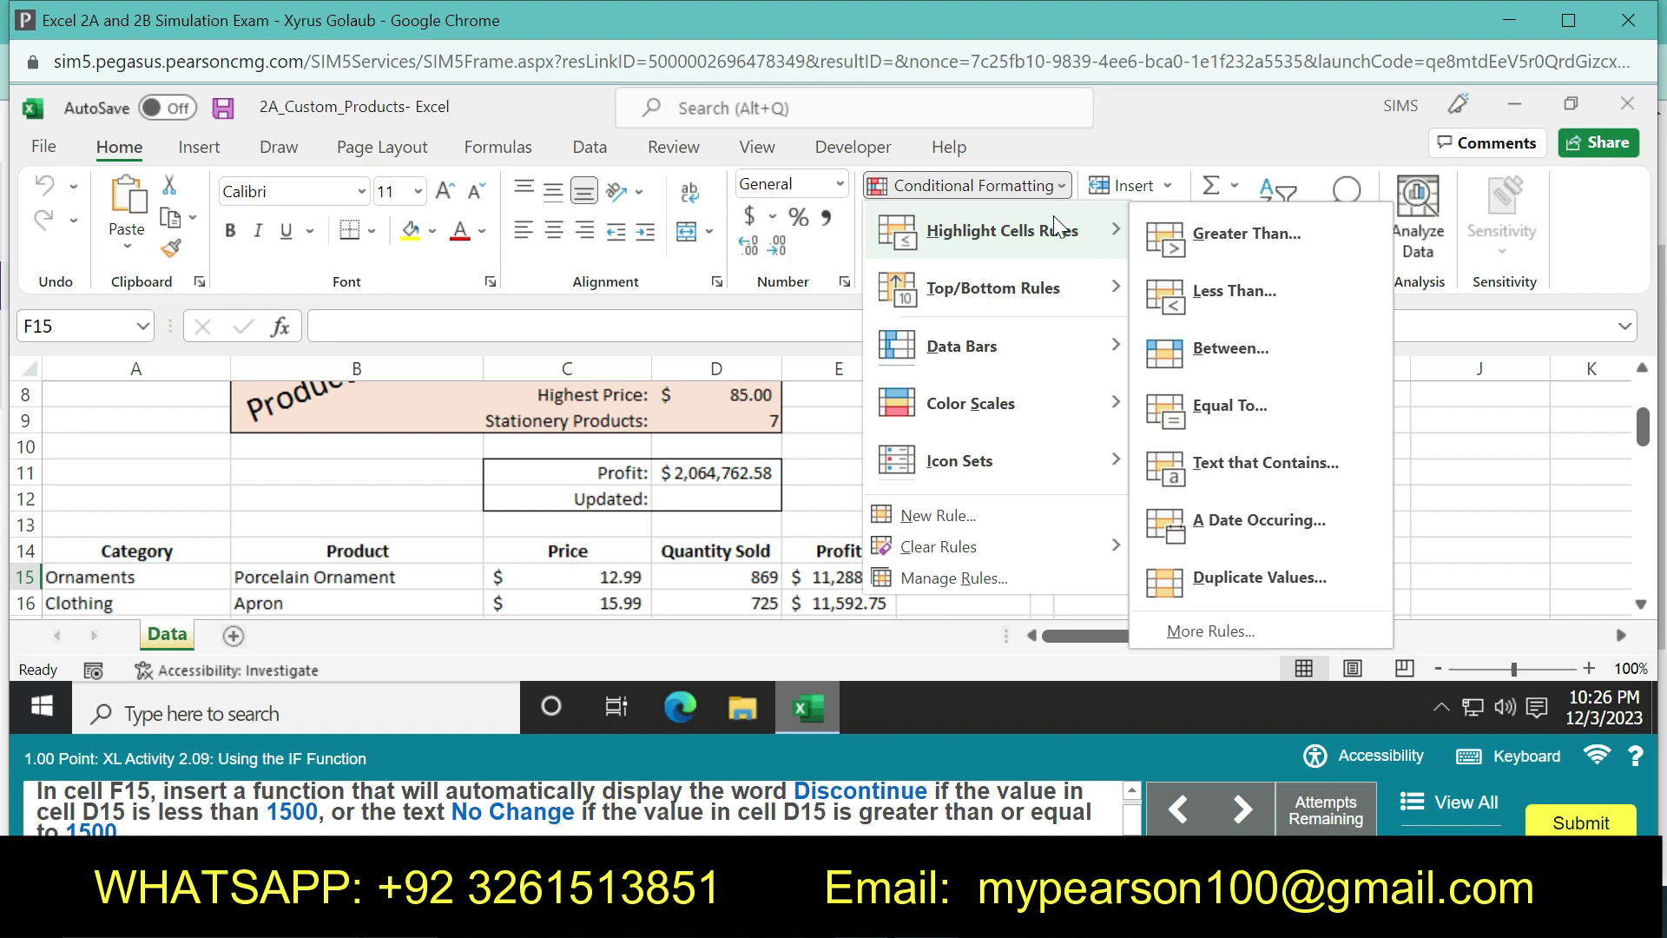
left_click(966, 519)
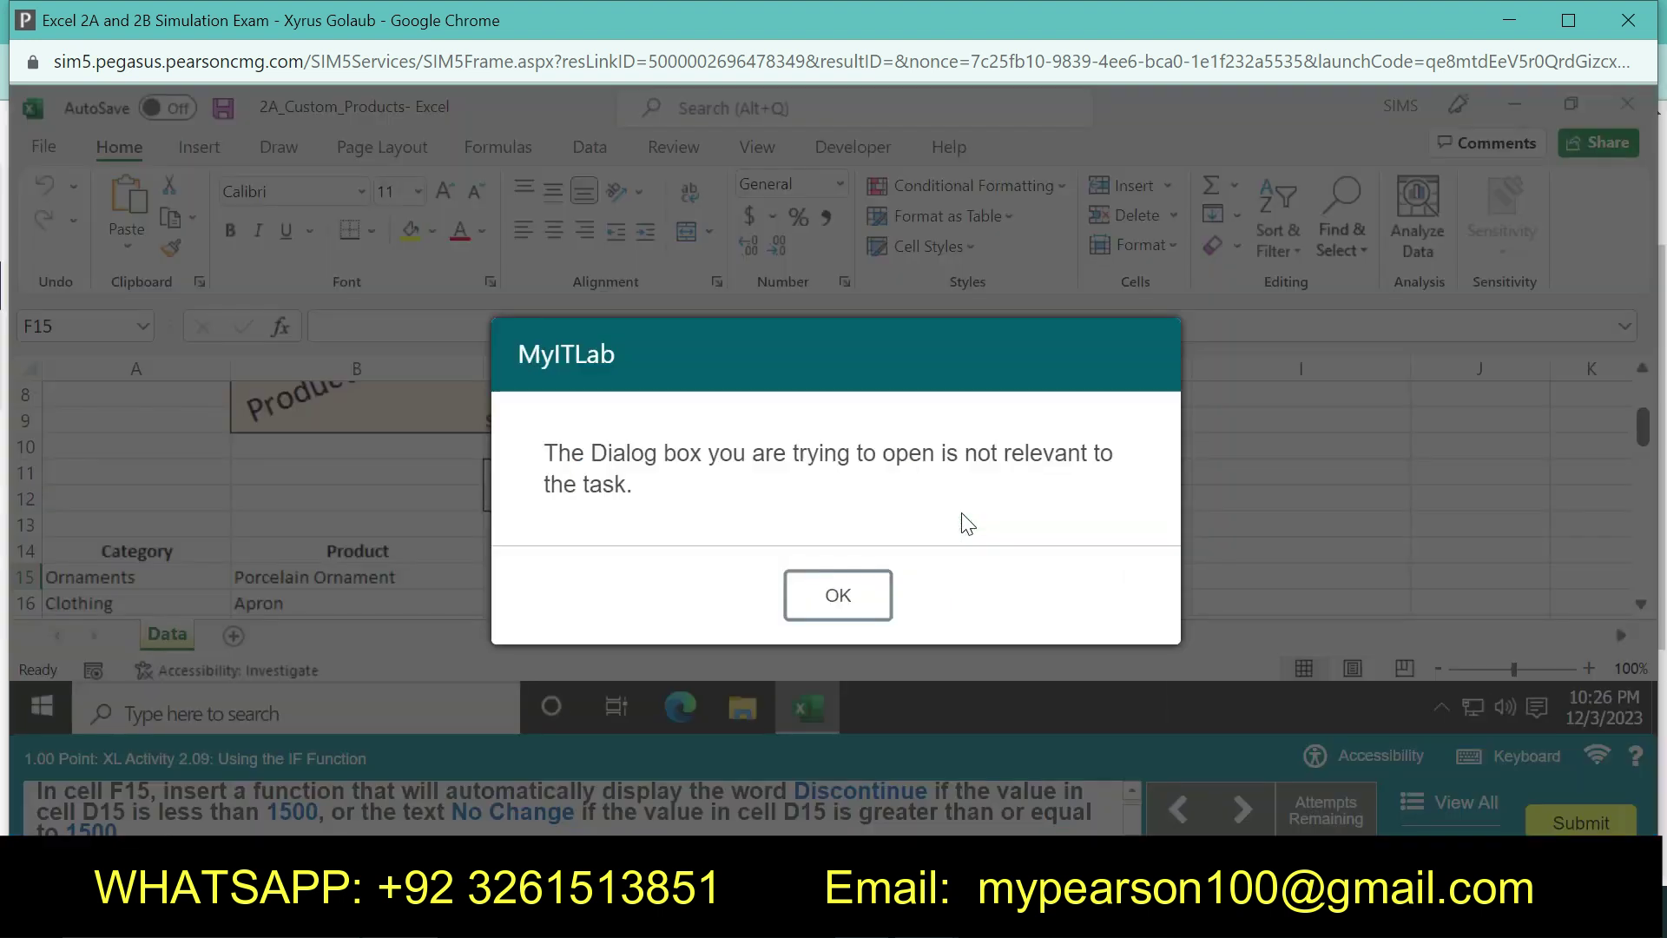
left_click(868, 595)
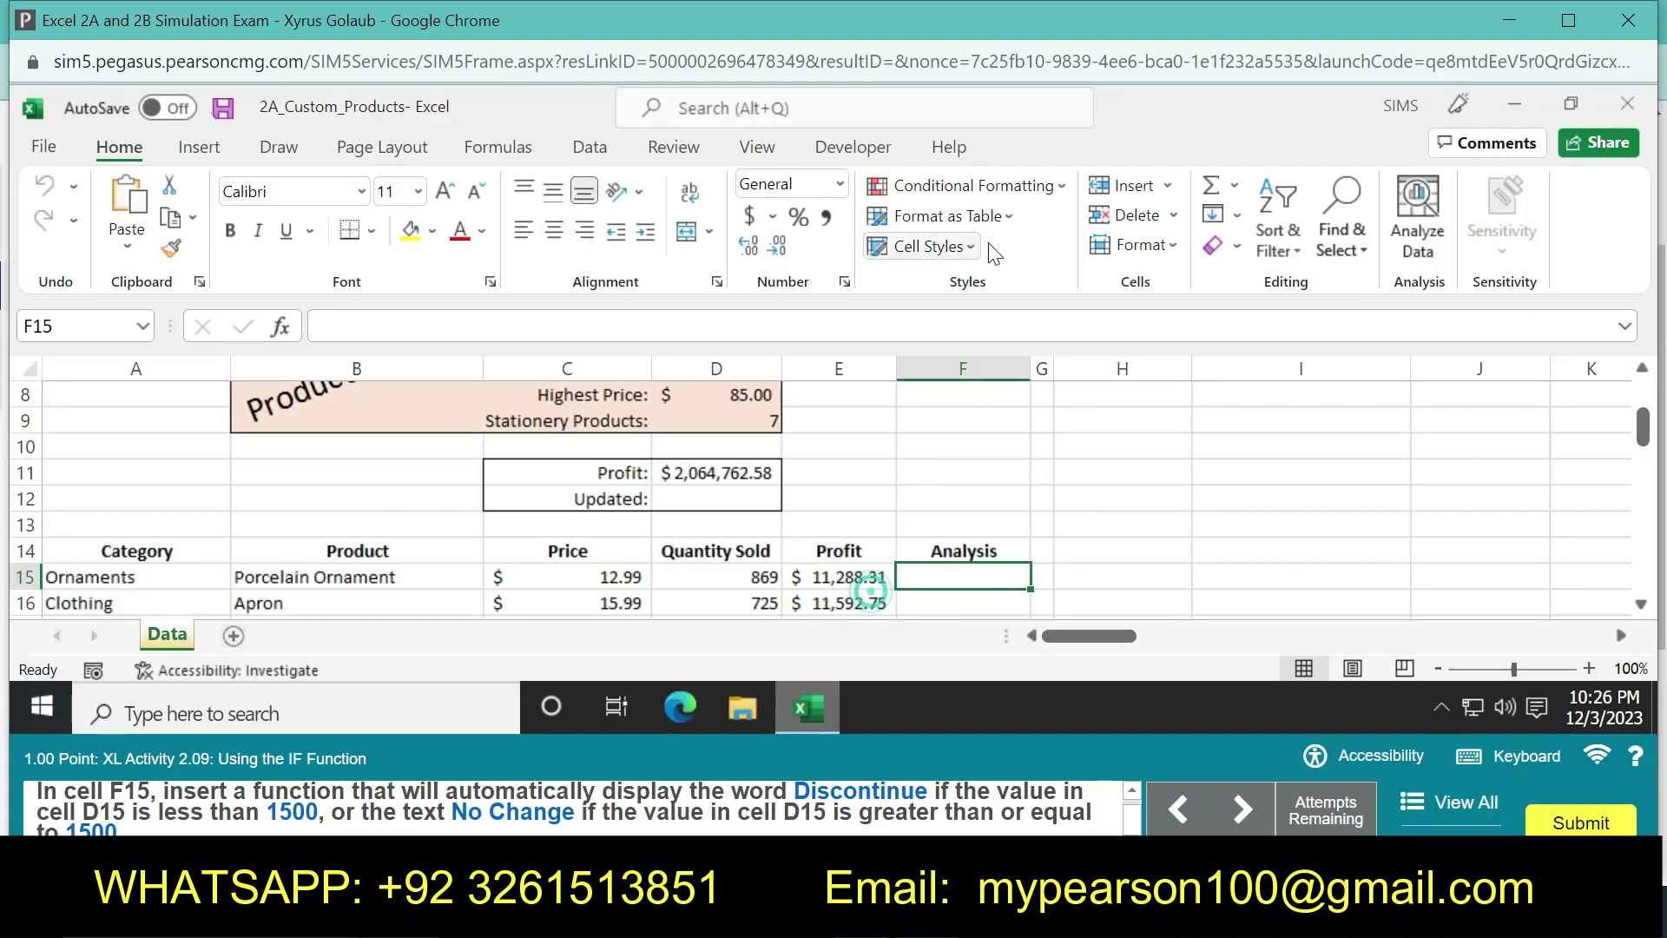
left_click(1061, 185)
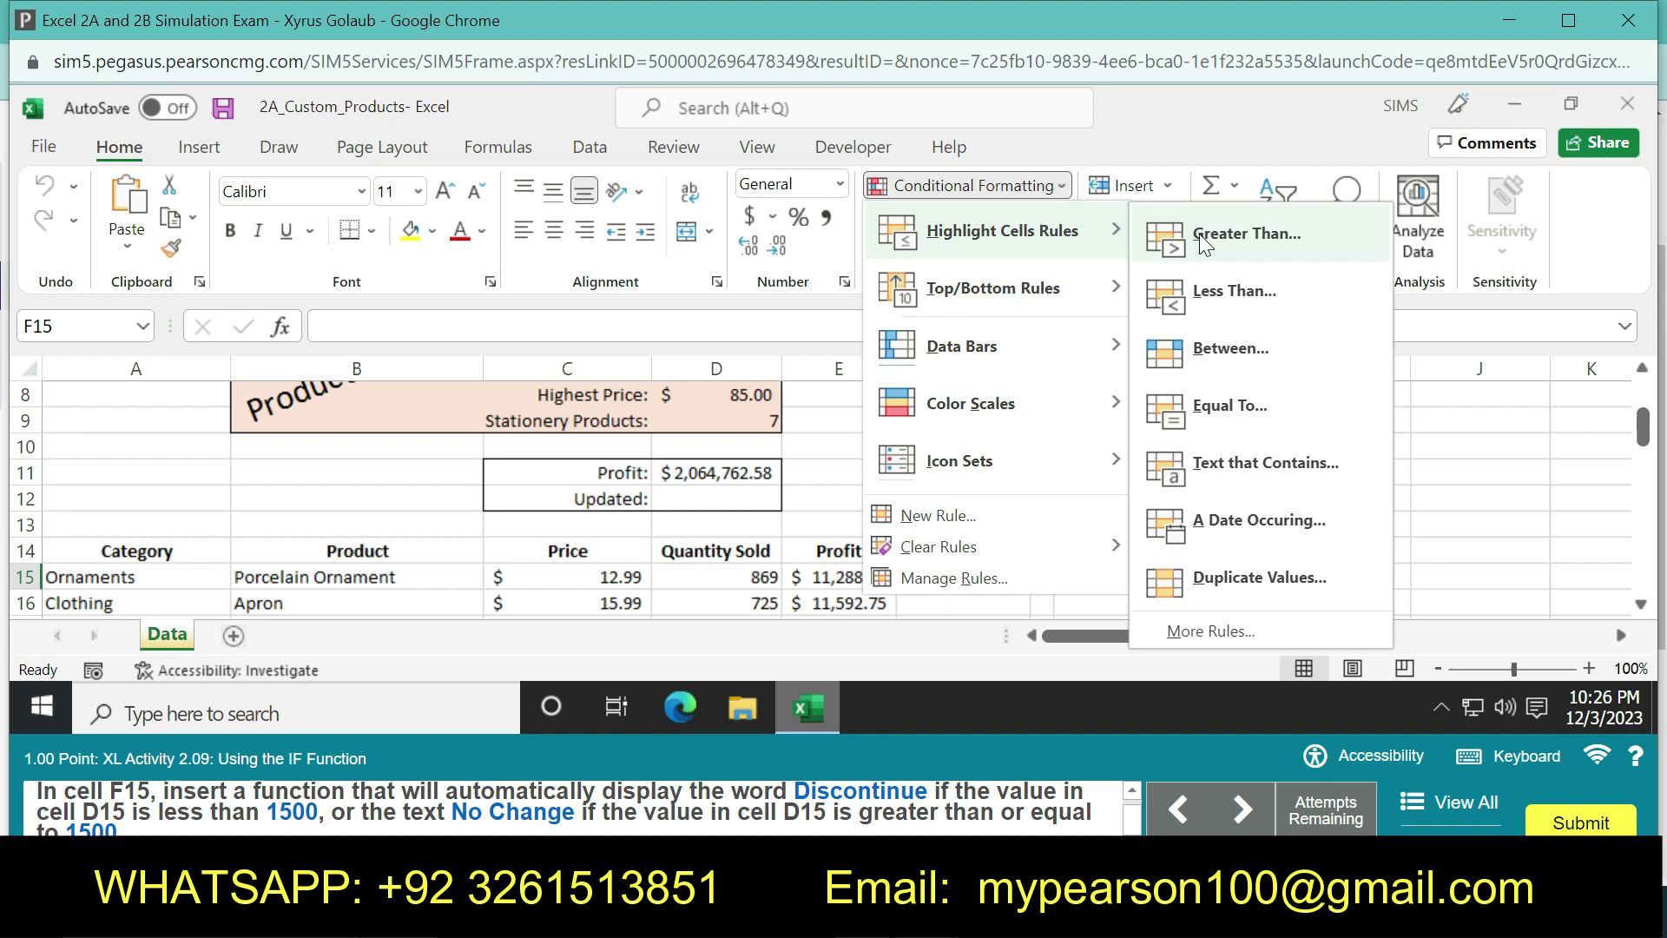
left_click(1233, 458)
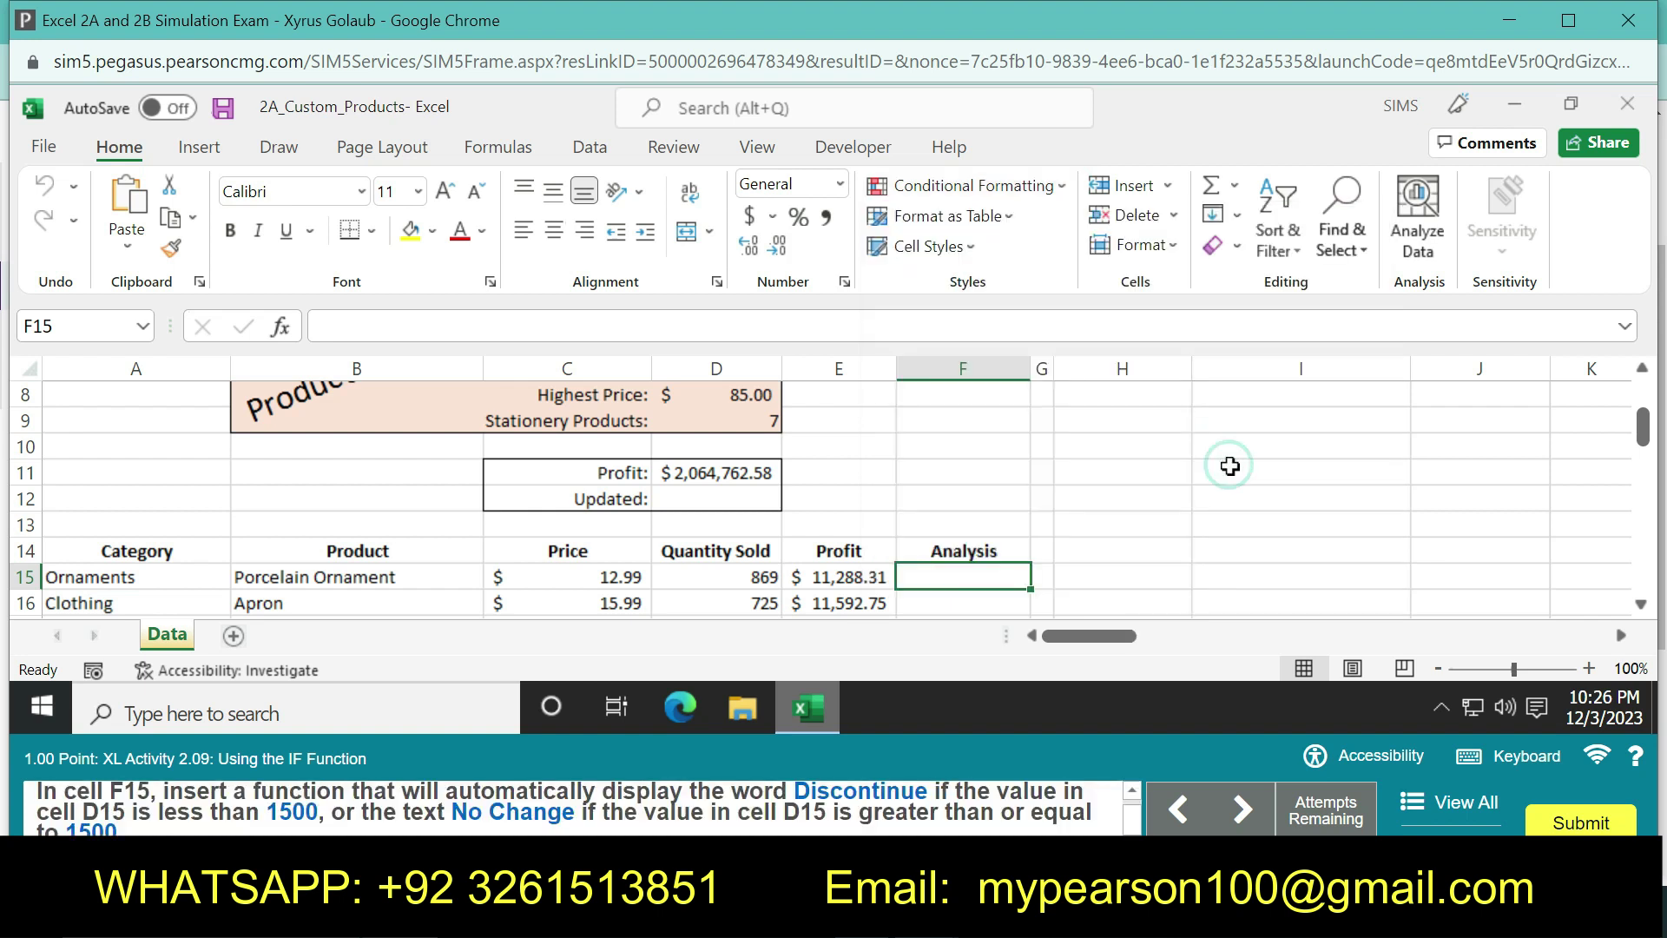
Load the conditional formatting task and select the Analysis cells F15:F44
left_click(1241, 809)
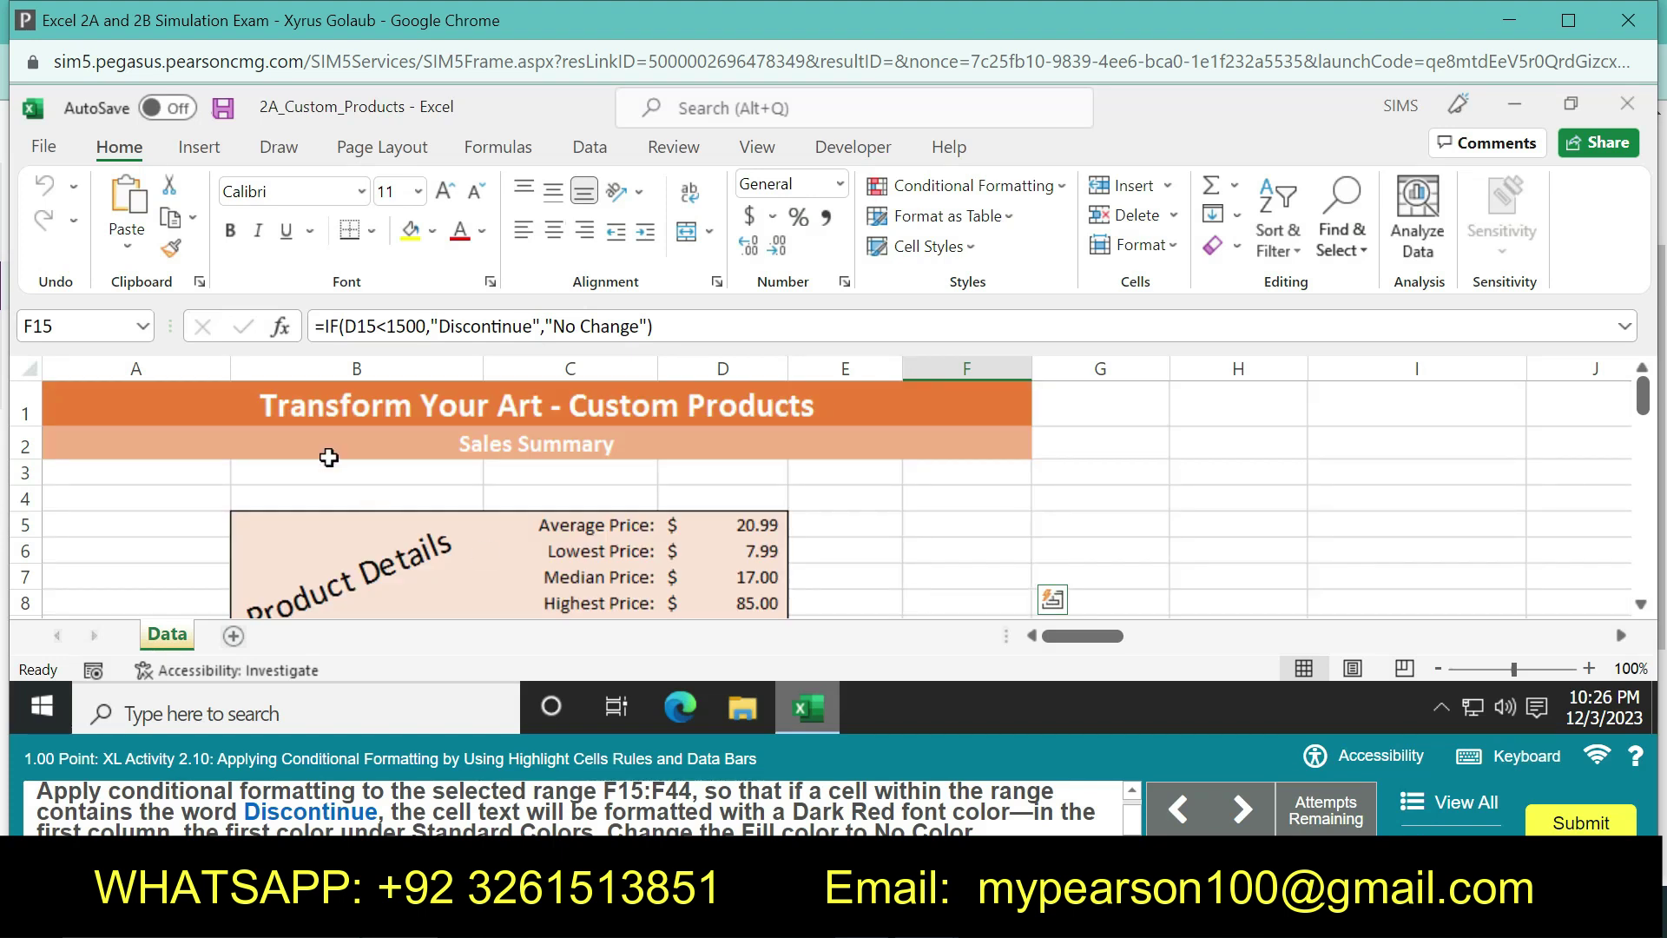
left_click(78, 325)
key("BackSpace")
type("F15:")
type("F44")
key("Return")
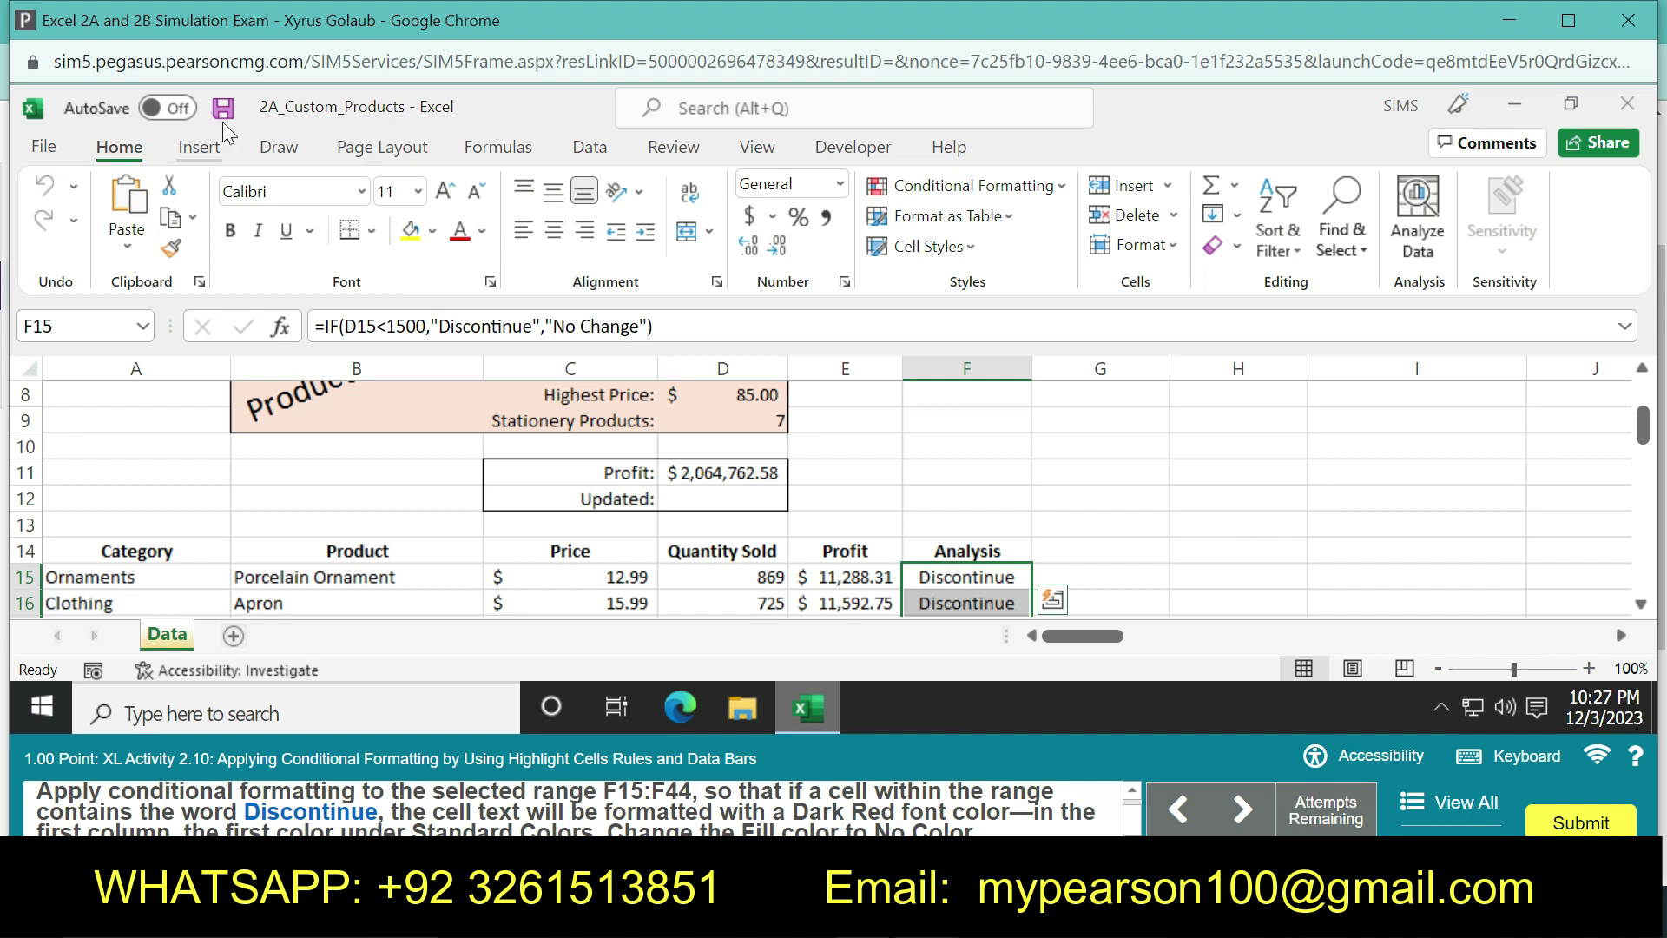
Start a Text That Contains highlight rule matching 'Discountinue' with light red formatting
left_click(1061, 186)
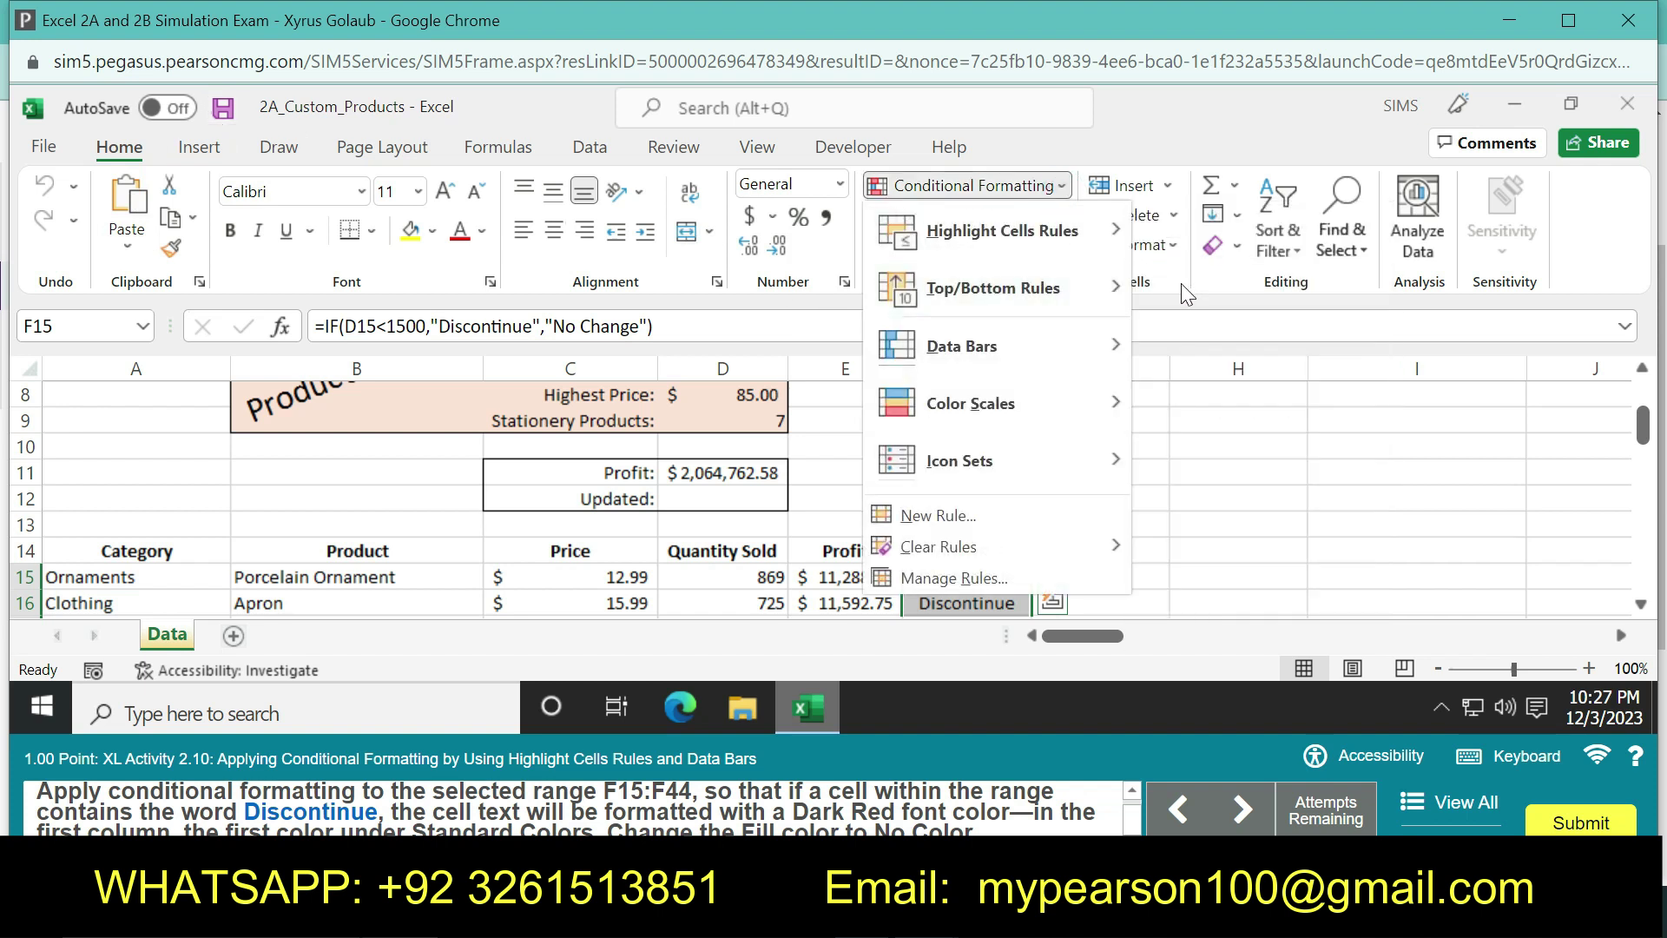
mouse_move(1000, 231)
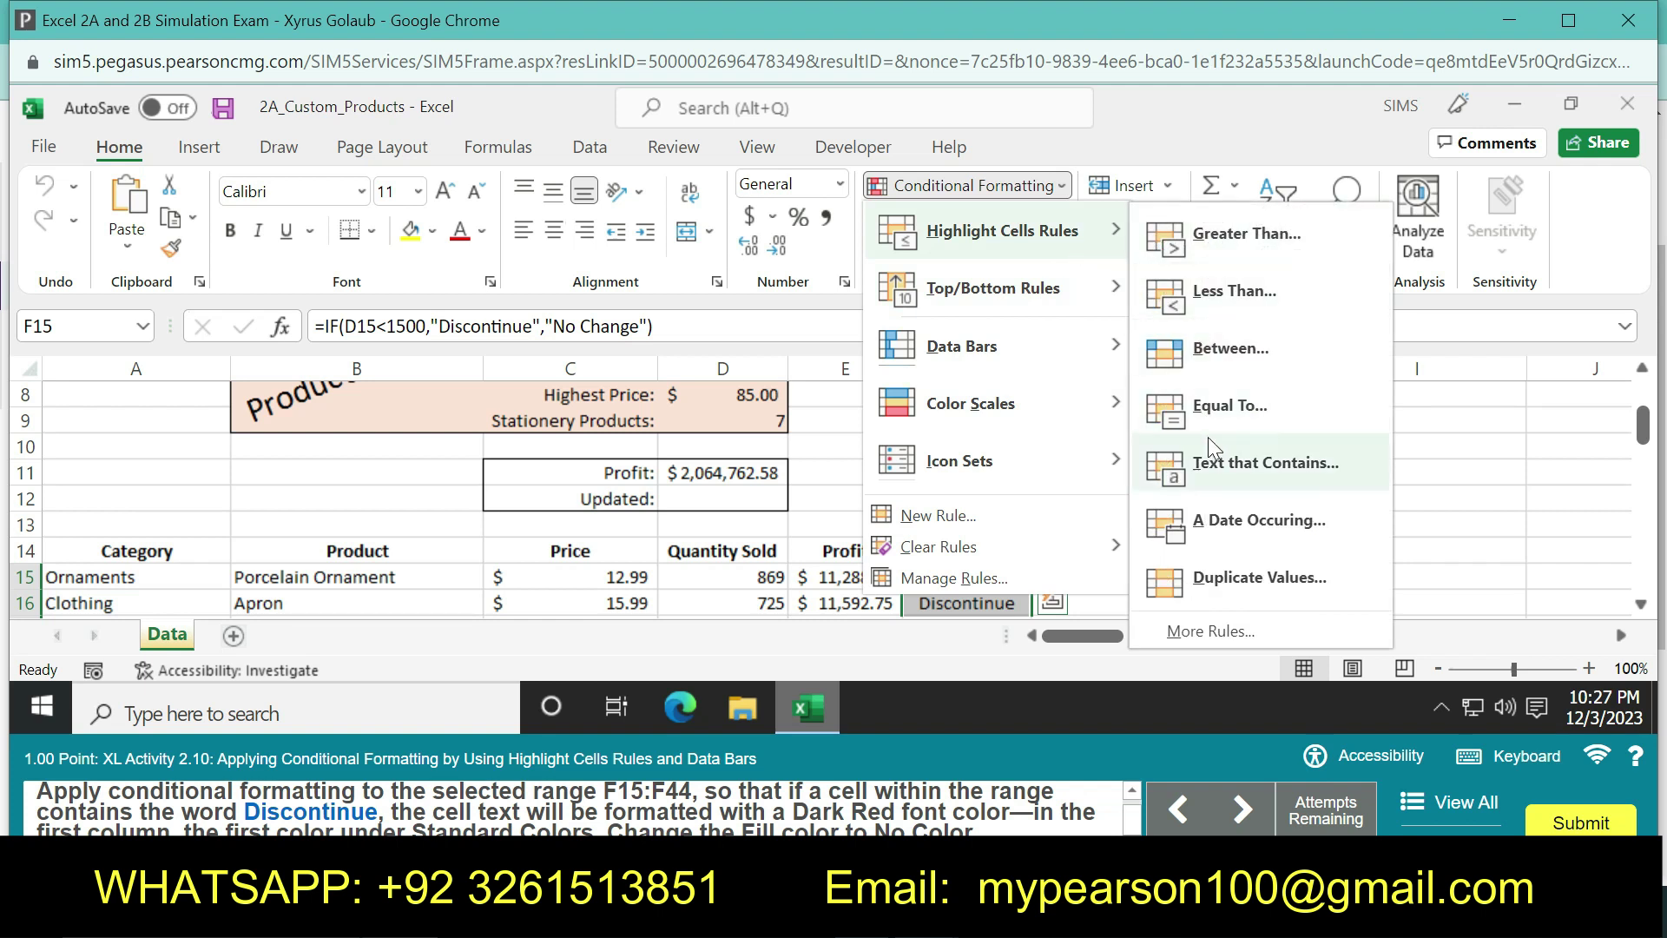
left_click(1215, 469)
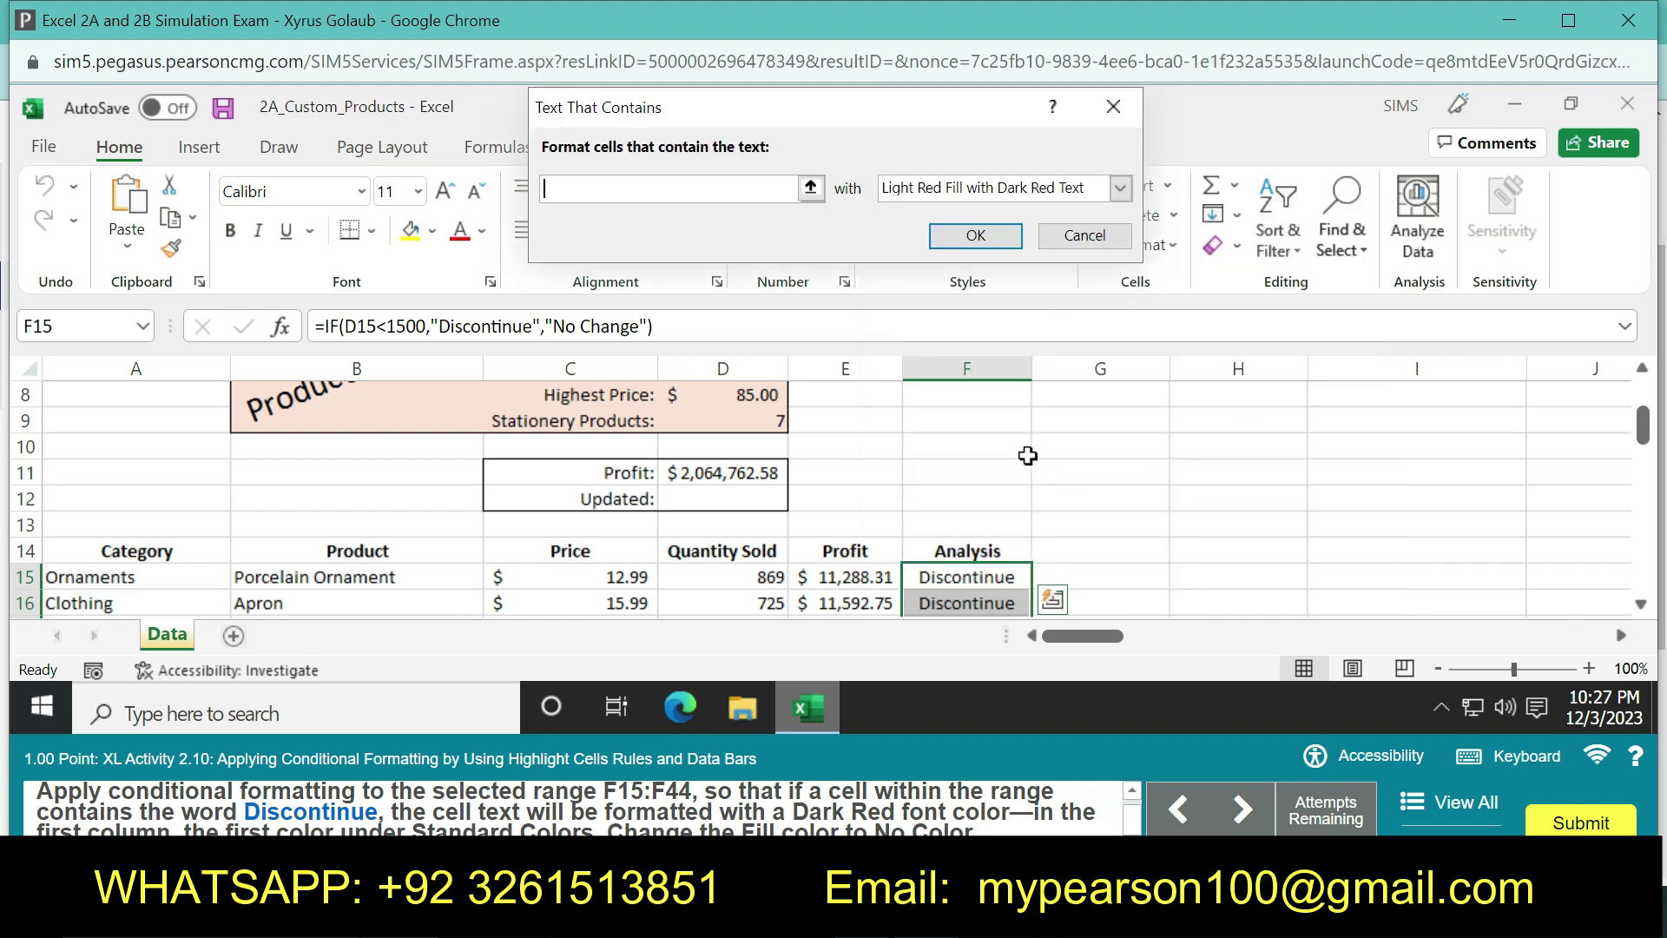
type("Di")
type("scou")
type("nti")
type("nue")
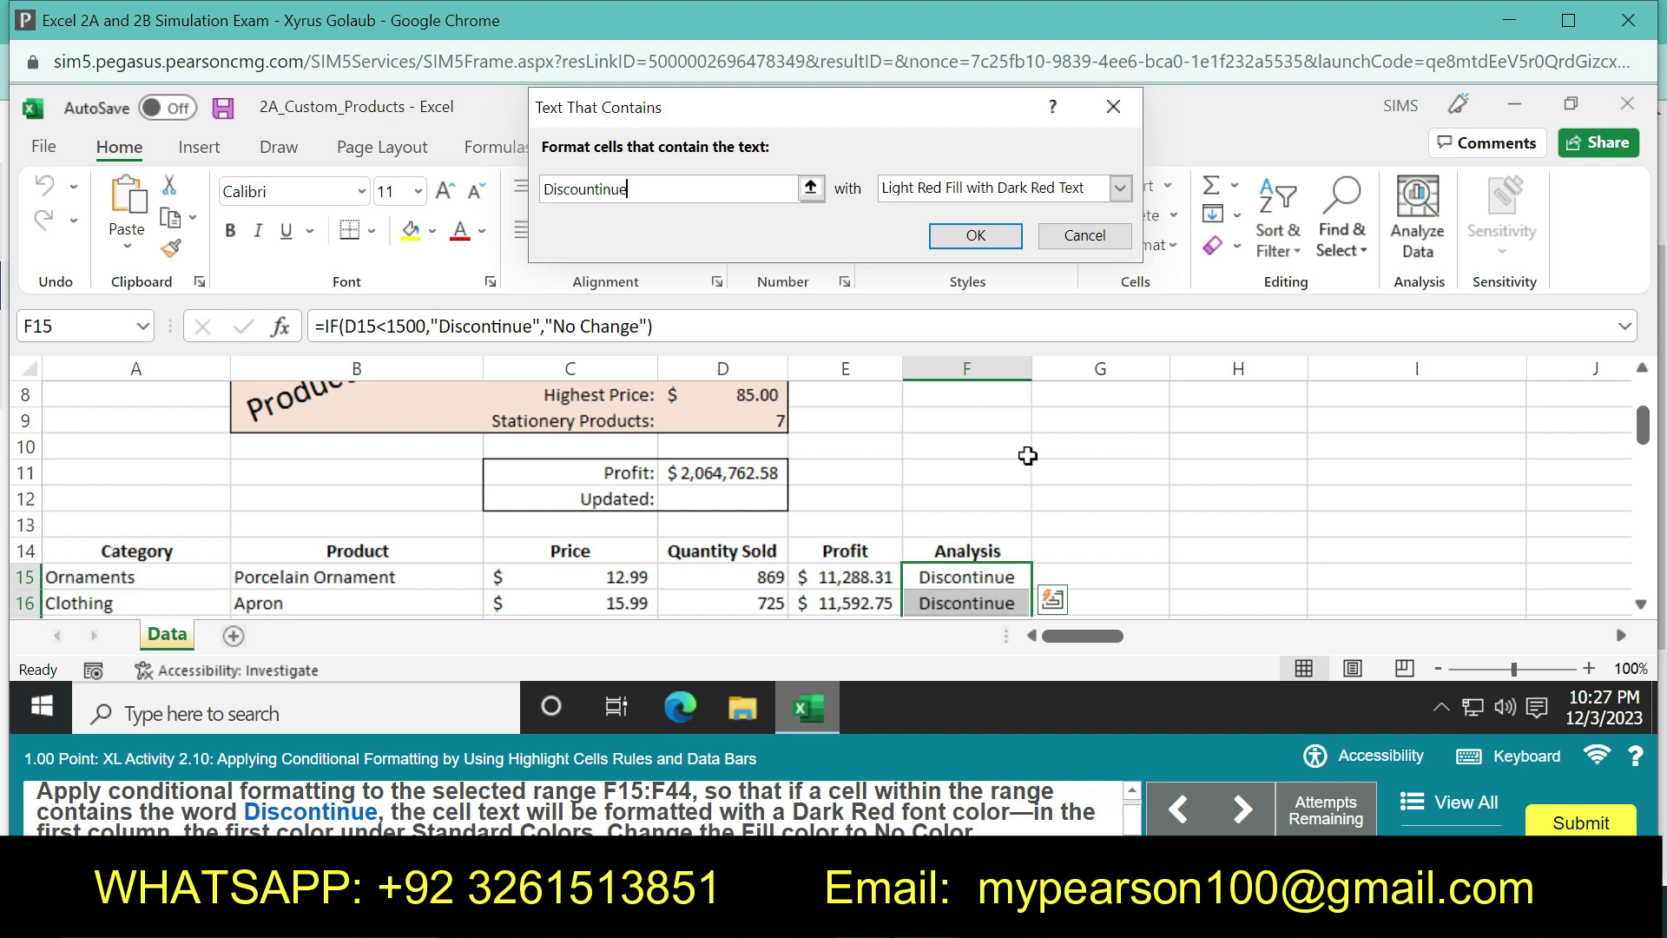